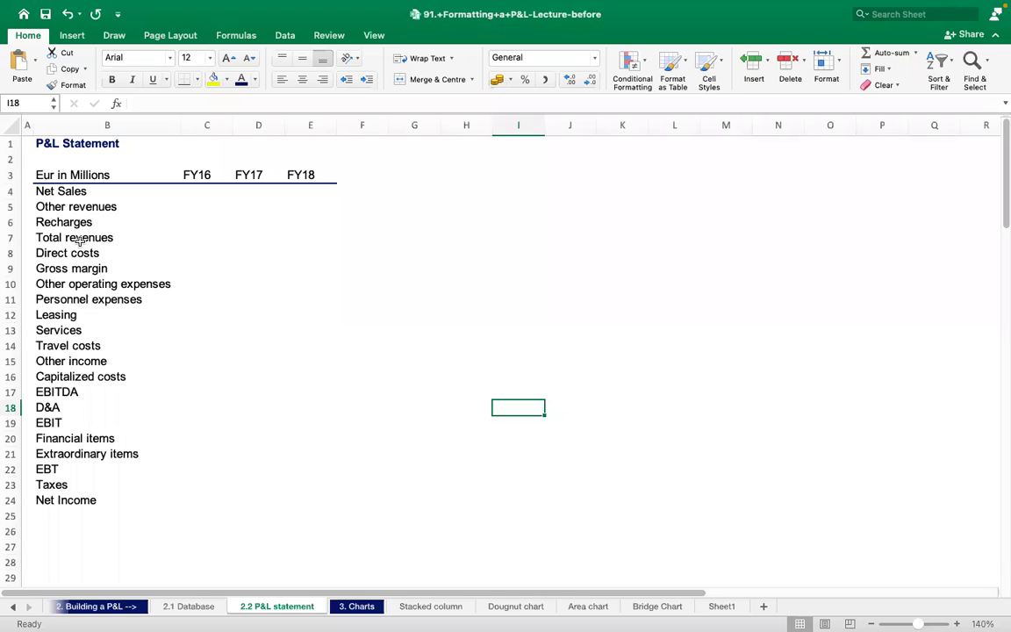
Step: Make the header row B3:E3 (Eur in Millions, FY16 to FY18) bold with a dark blue font colour
left_click(76, 175)
key("shift+Right")
key("shift+Right")
key("shift+Right")
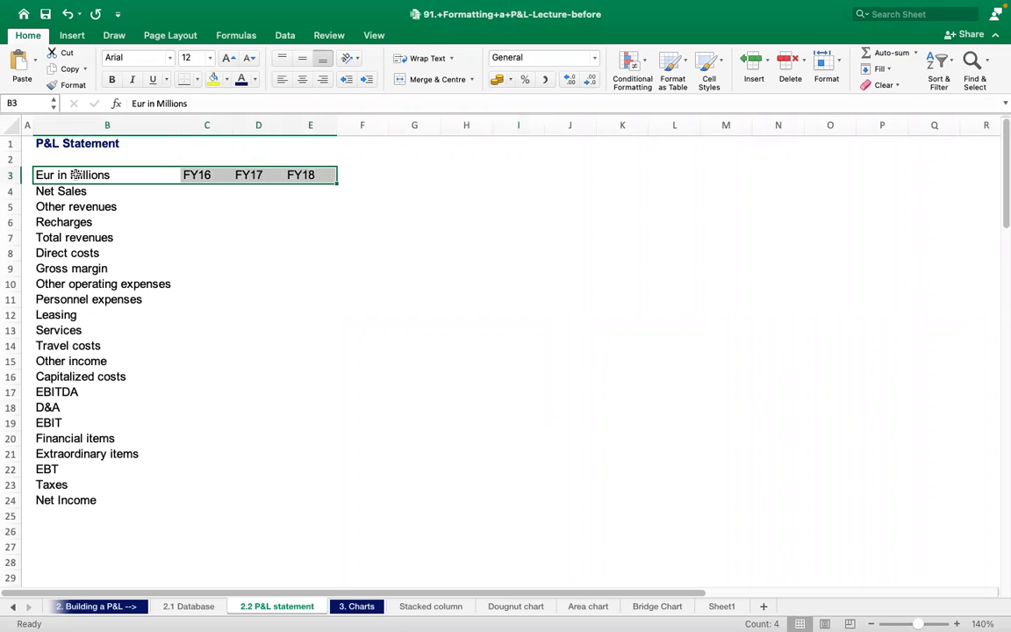
left_click(113, 80)
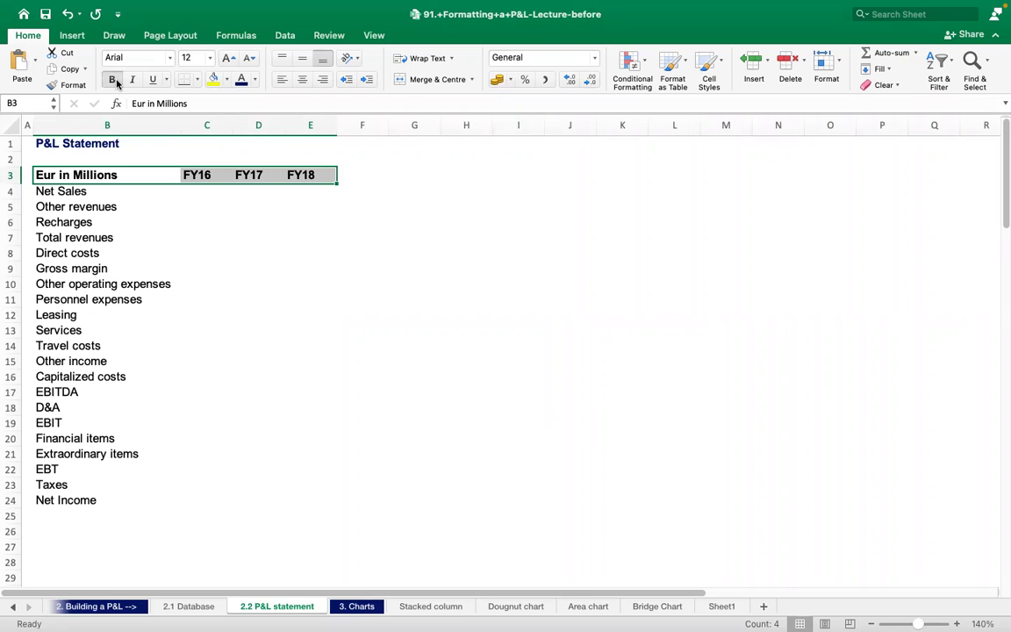
left_click(254, 80)
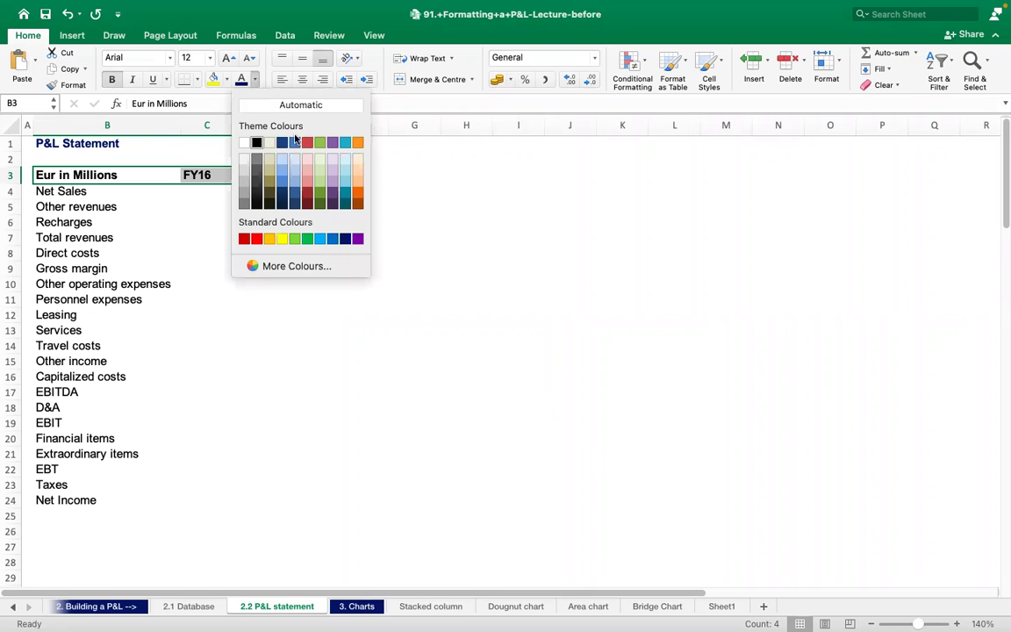
left_click(345, 238)
left_click(425, 266)
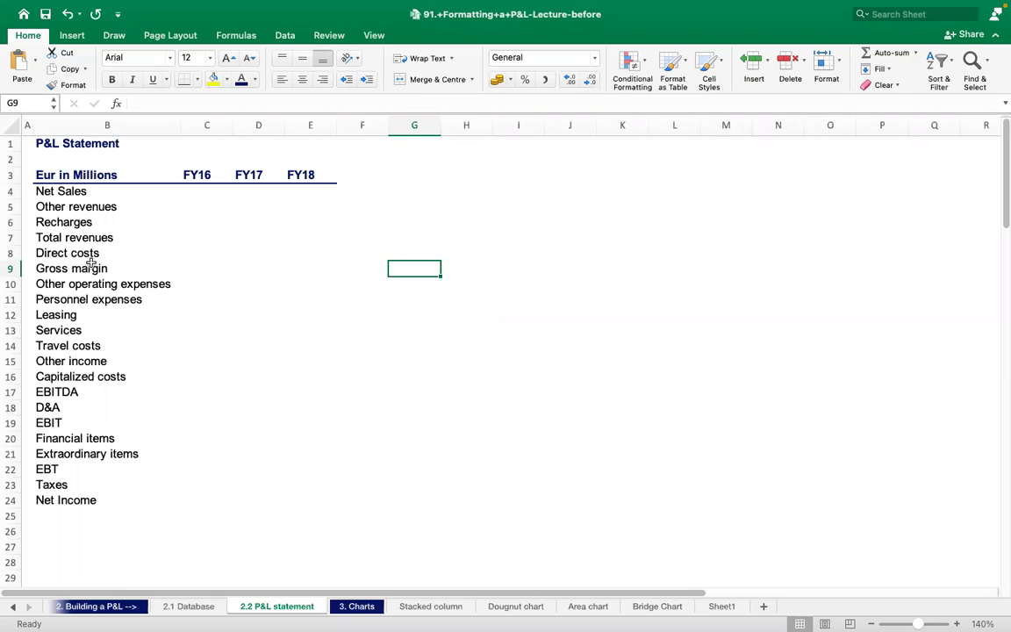
Step: Add a top border to the Total revenues row across B7:E7
left_click(51, 238)
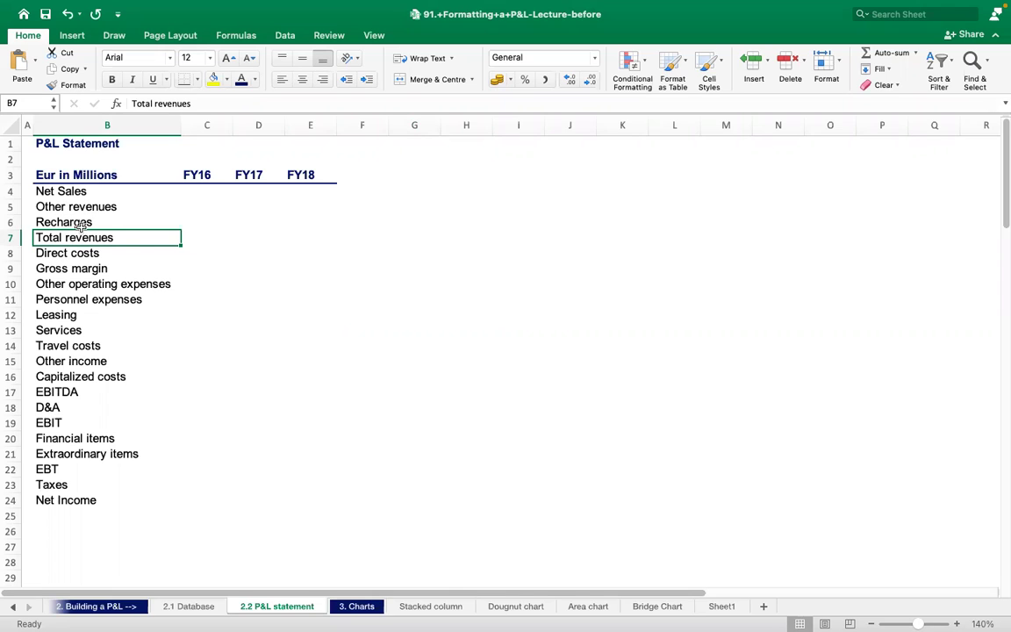
left_click(197, 83)
left_click(198, 83)
left_click(197, 81)
left_click(197, 82)
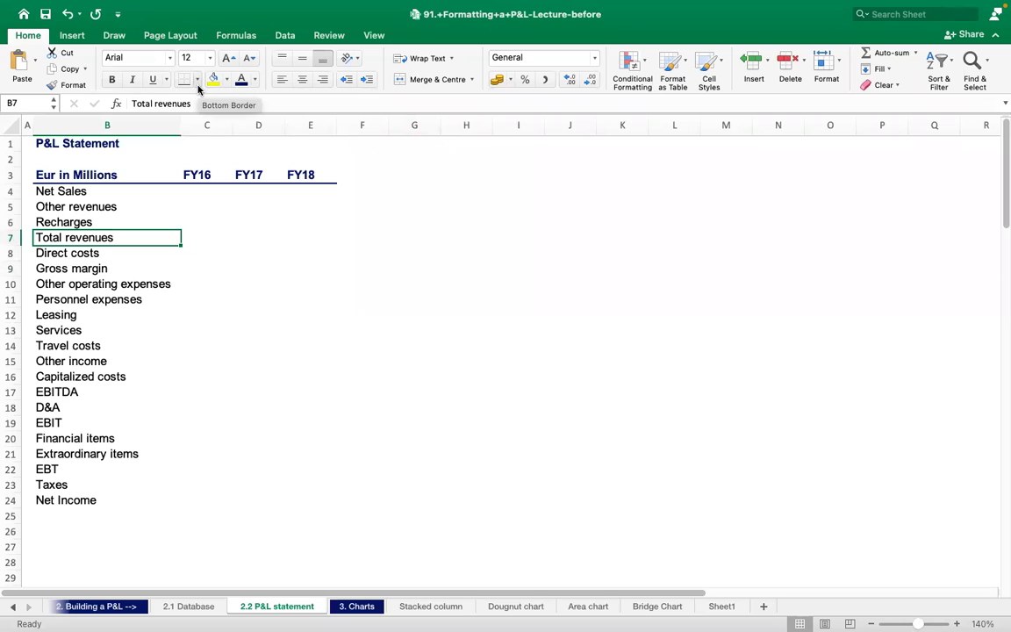
left_click(198, 85)
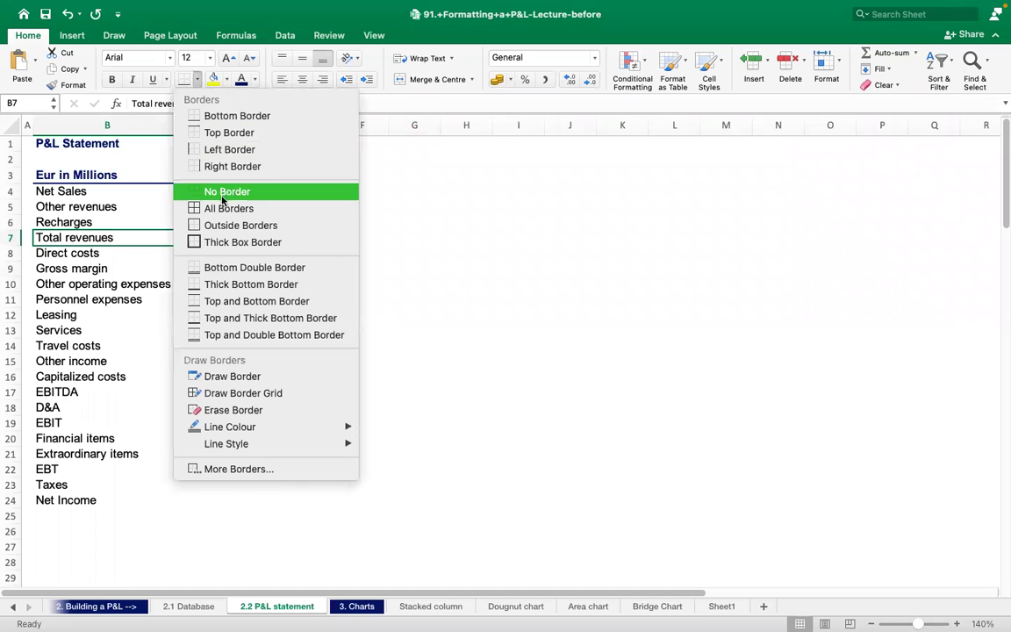
left_click(230, 132)
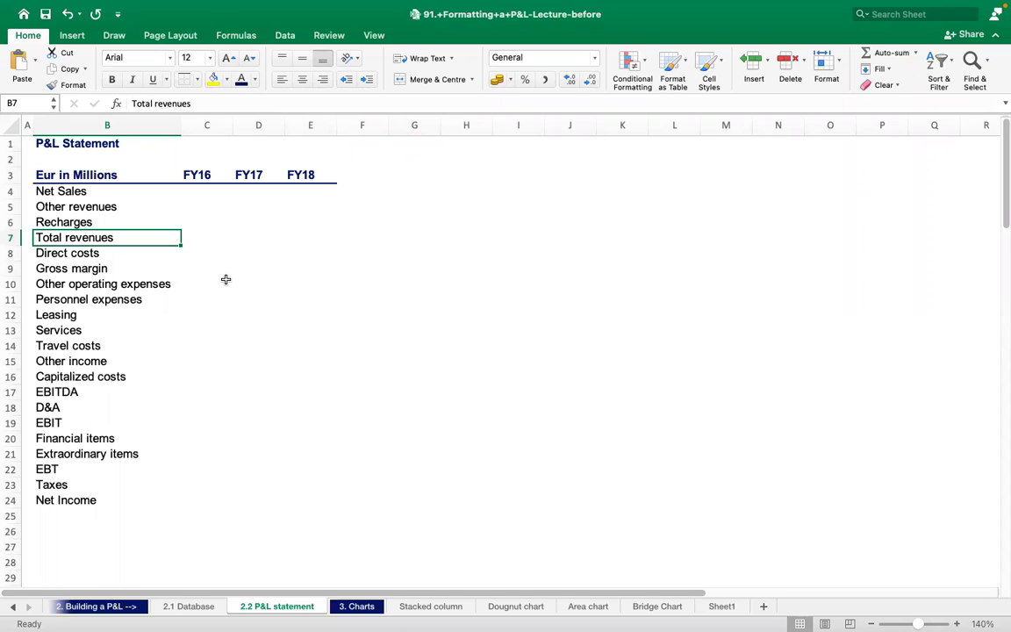
key("shift+Right")
key("shift+Right")
key("shift+Right")
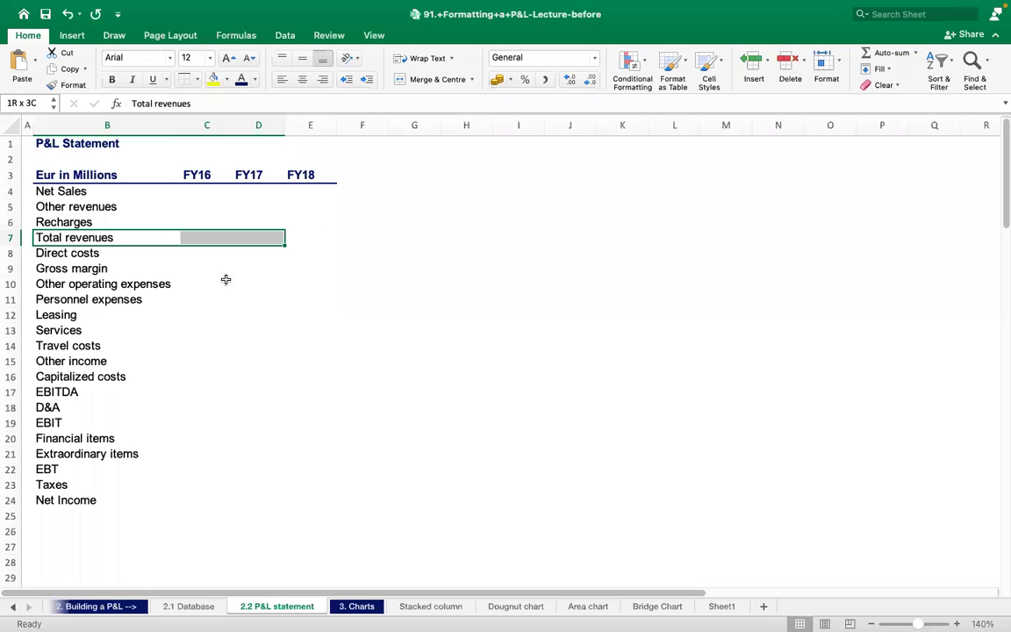
left_click(196, 79)
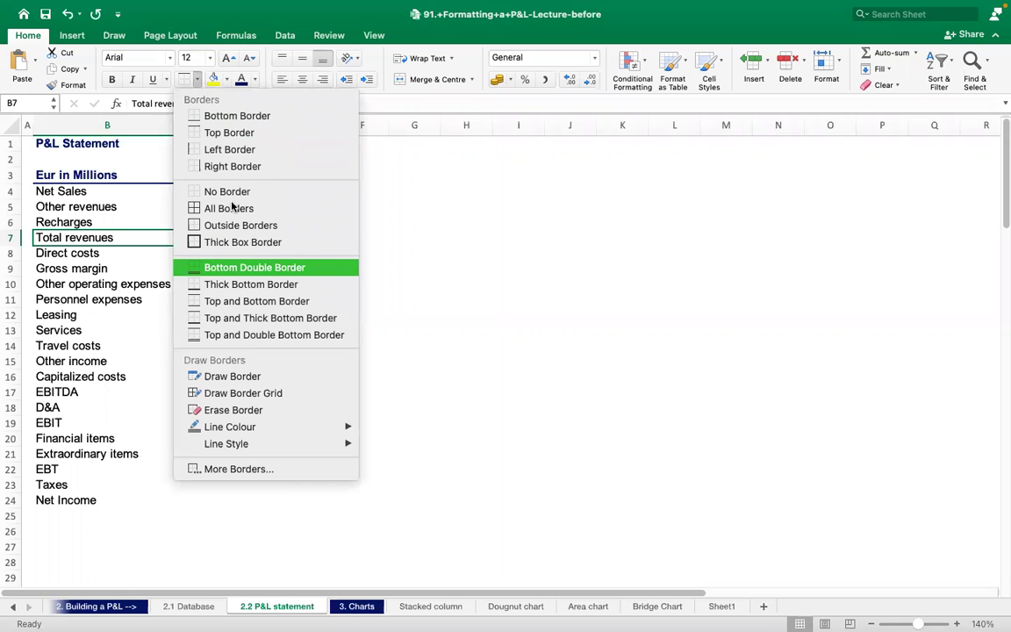
left_click(248, 132)
left_click(471, 325)
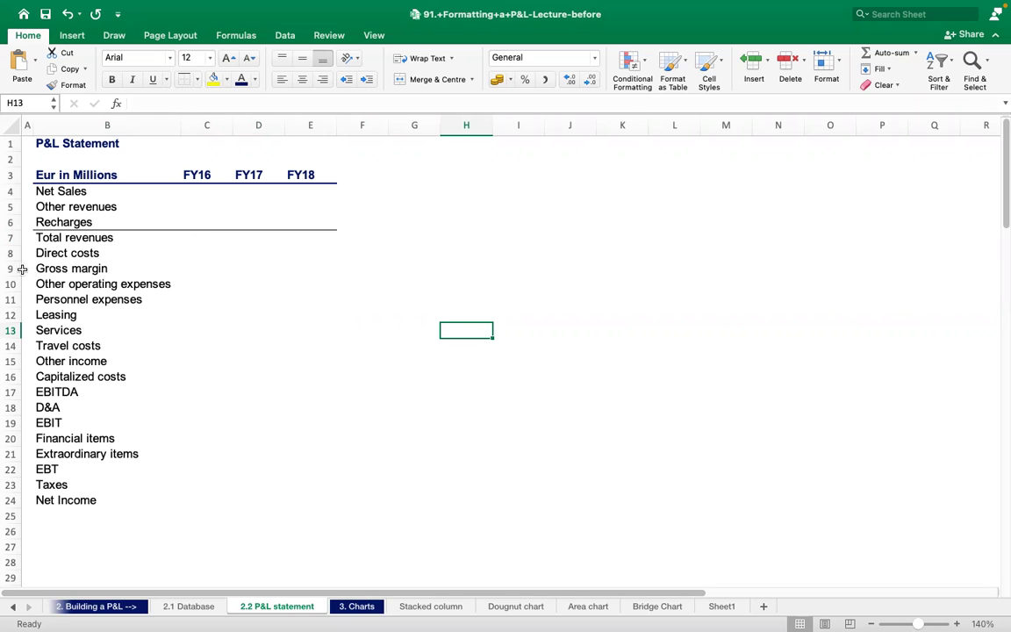
left_click(33, 271)
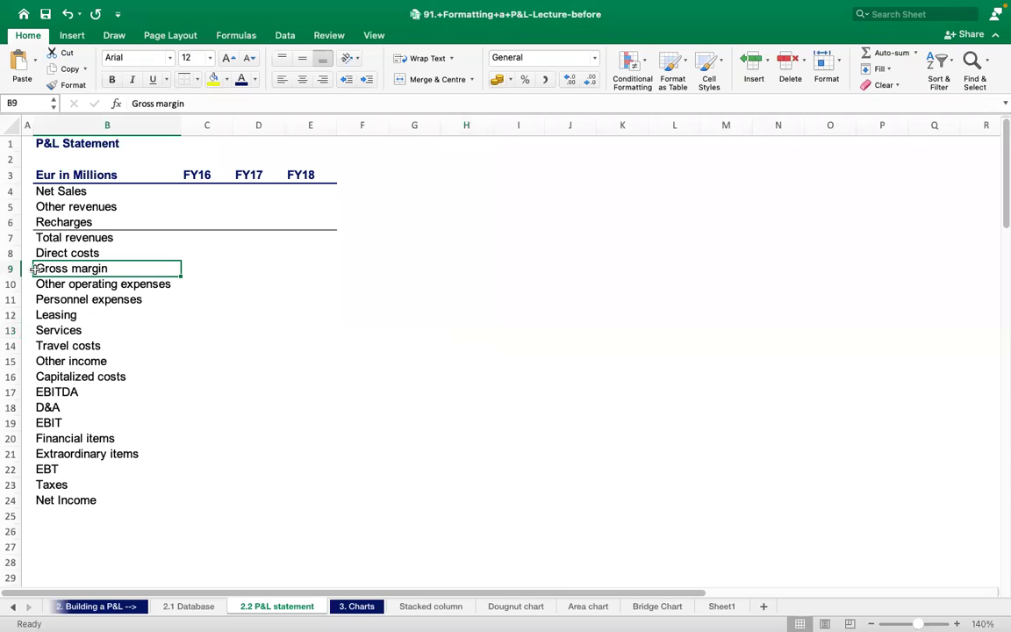
key("shift+Right")
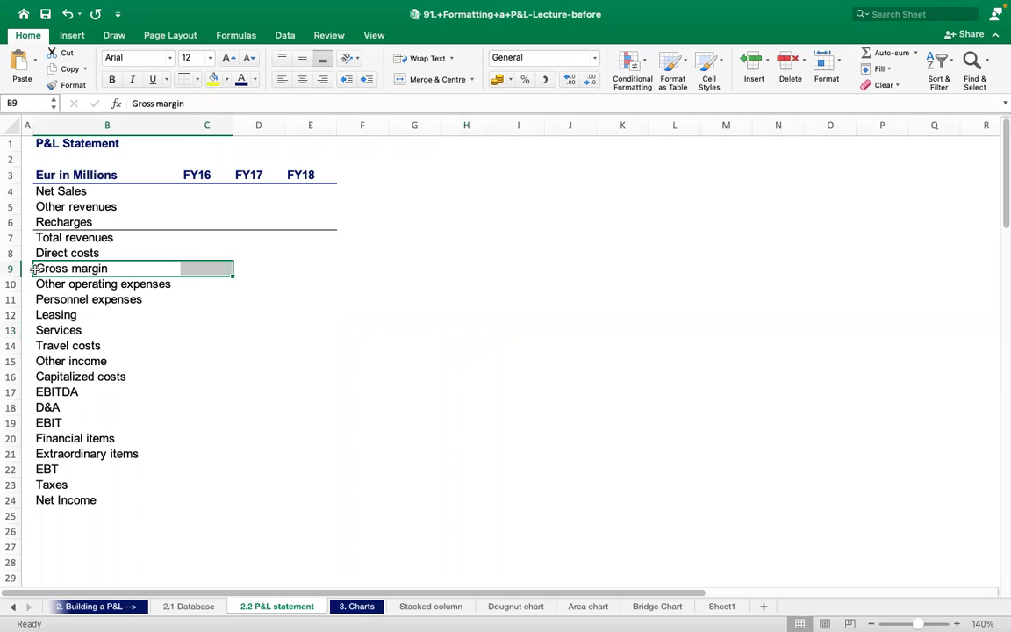
key("shift+Right")
key("shift+Right")
Step: Copy the Total revenues row B7:E7 as the formatting source
key("Up")
key("Up")
key("Up")
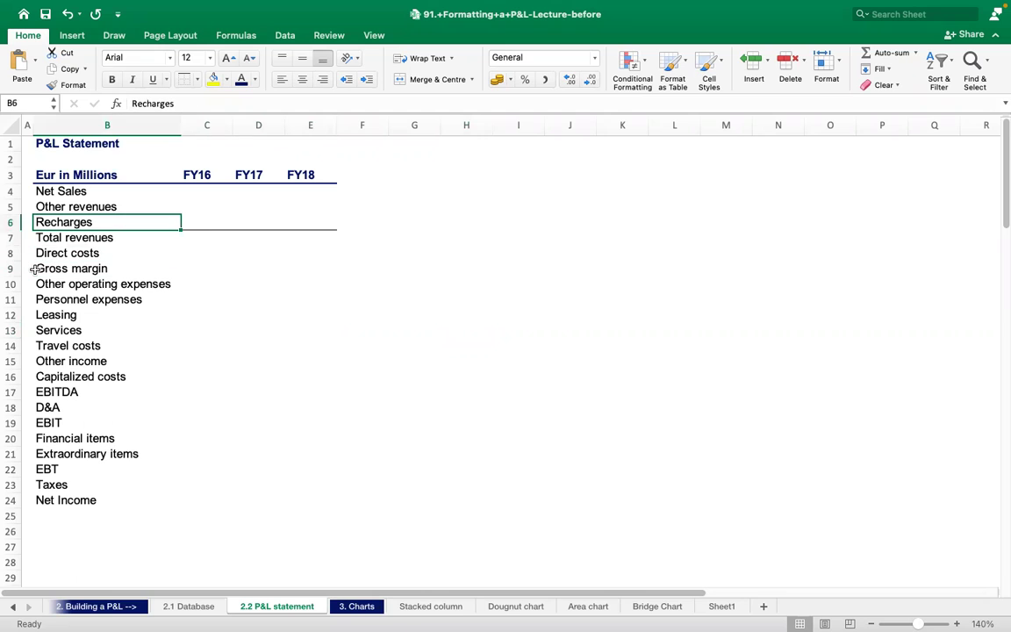
key("Down")
key("shift+Right")
key("shift+Right")
key("shift+Right")
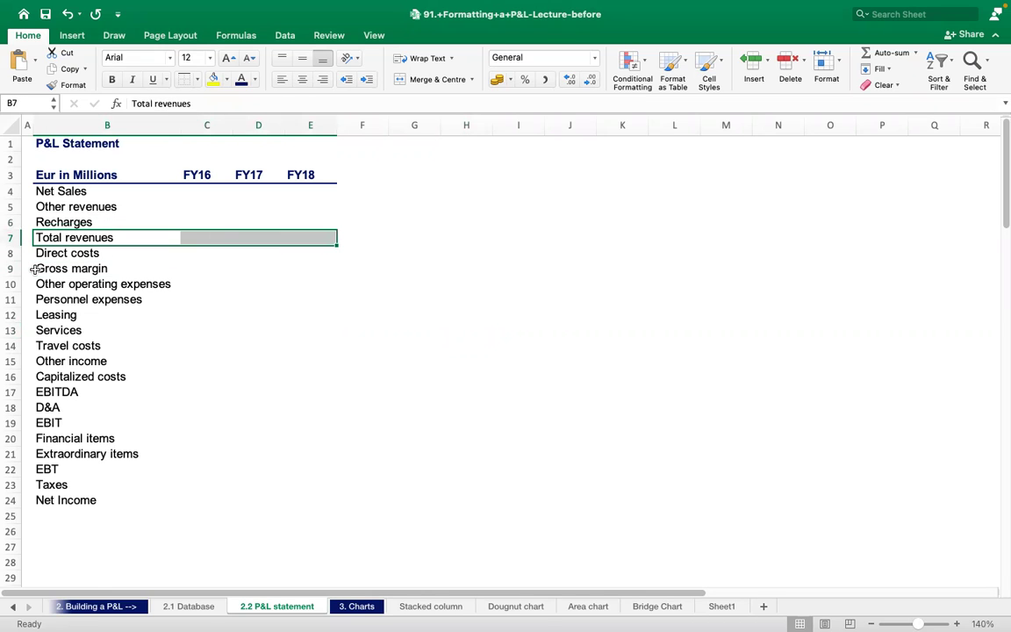
key("super+c")
Step: Paste only the copied formatting onto the Gross margin row B9:E9
key("Down")
key("Down")
key("Down")
key("Up")
key("shift+Right")
key("shift+Right")
key("shift+Right")
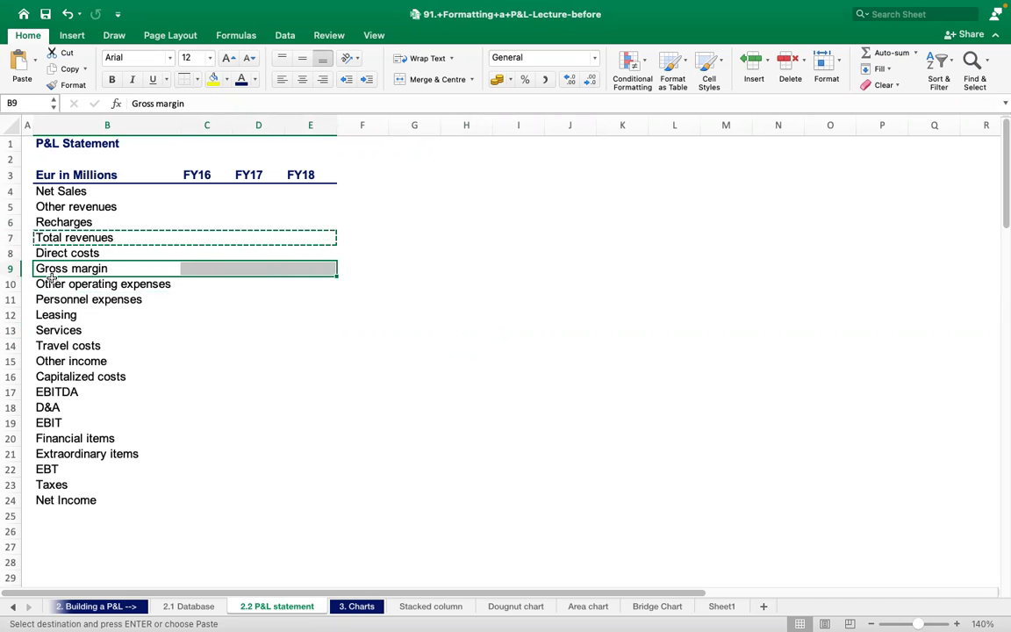
left_click(34, 58)
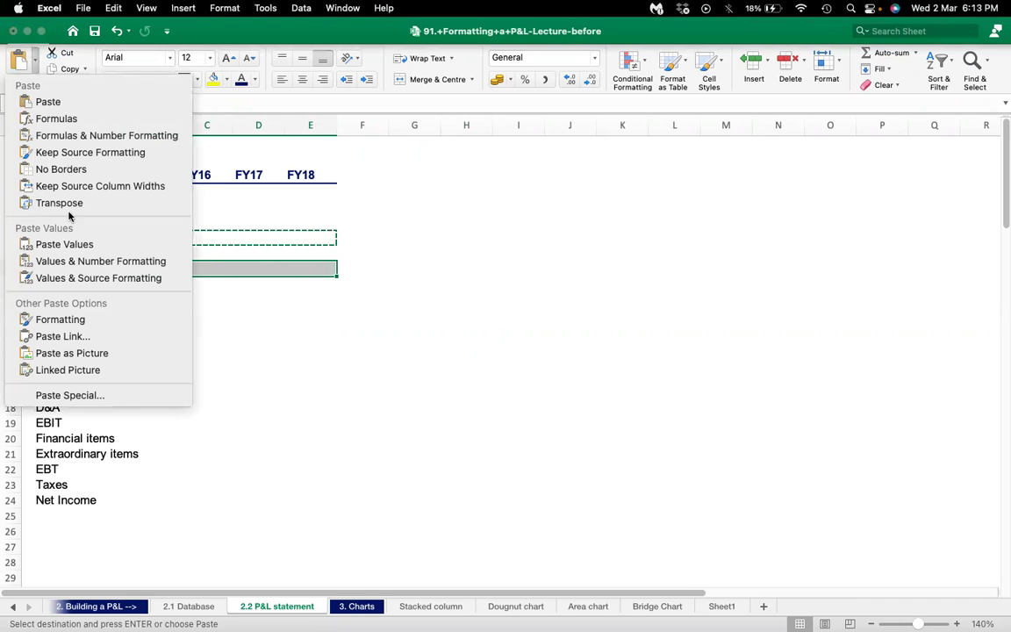
left_click(92, 322)
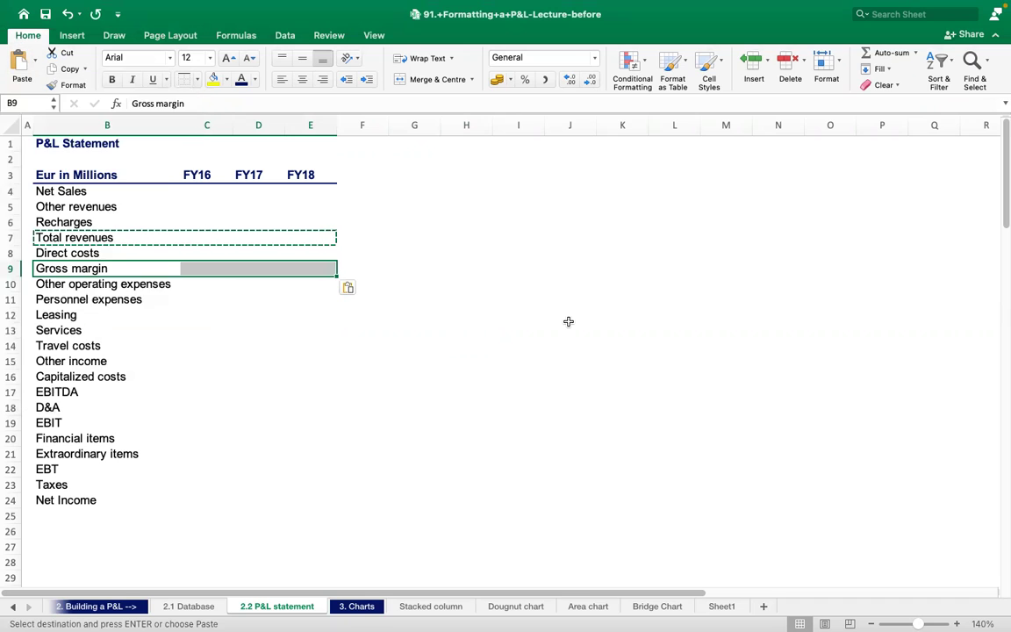
left_click(569, 322)
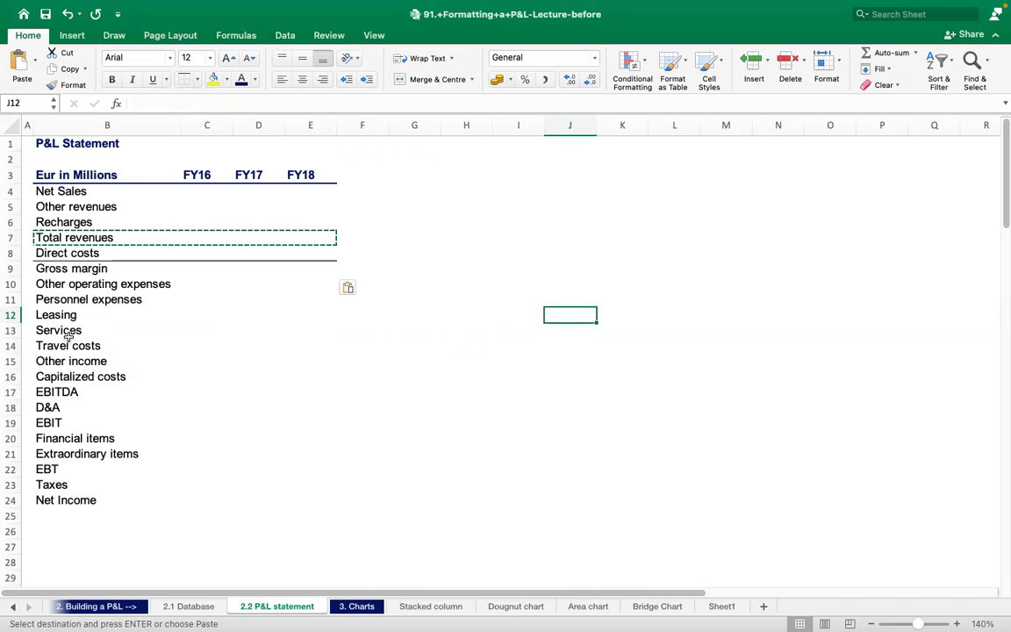
Step: Apply the copied Total revenues formatting, without its contents, to the EBITDA row B17:E17
left_click(58, 391)
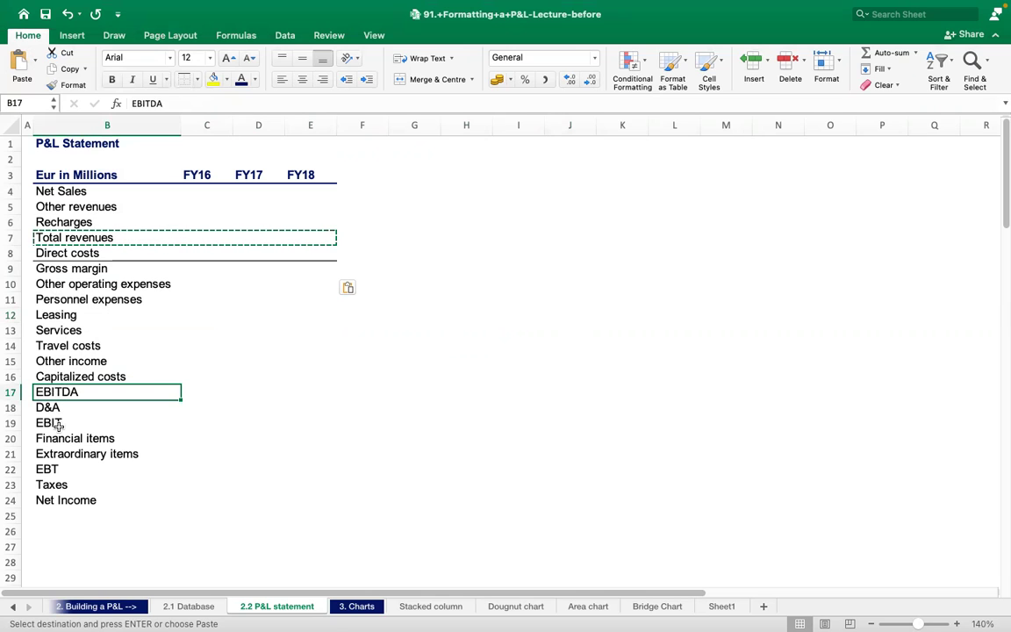
key("shift+Right")
key("shift+Right")
key("shift+Right")
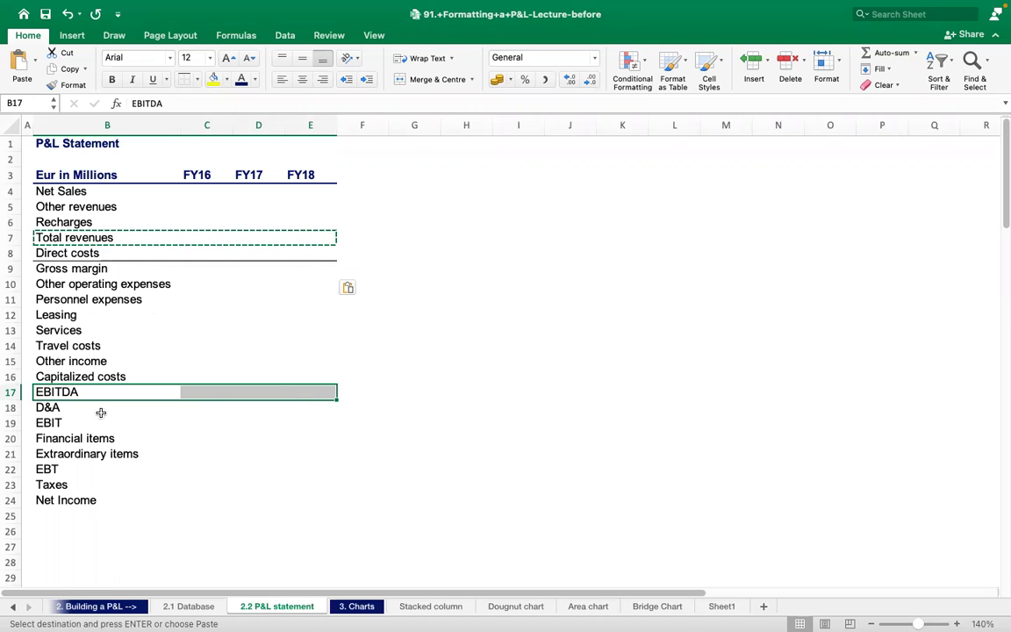
left_click(35, 61)
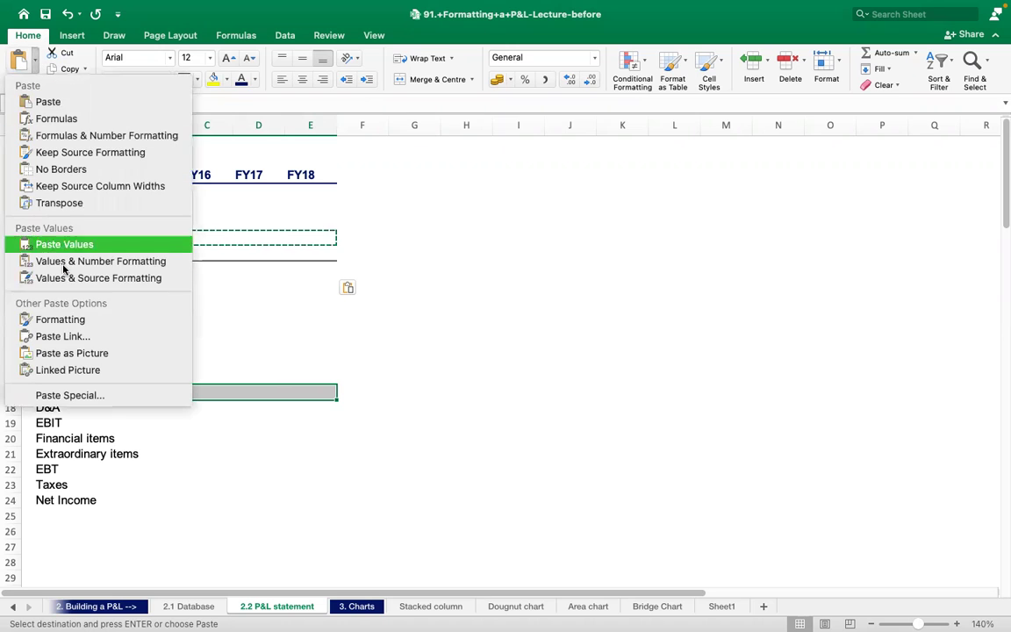
left_click(61, 321)
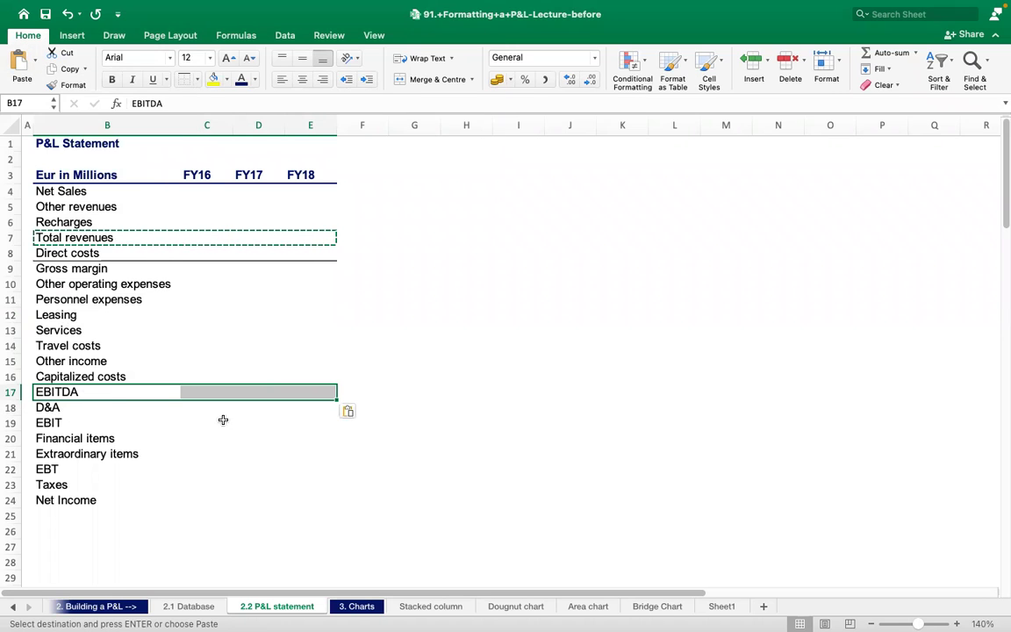
Step: Apply the same copied formatting to the EBIT row B19:E19, keeping its label
left_click(50, 423)
left_click_drag(50, 423, 325, 424)
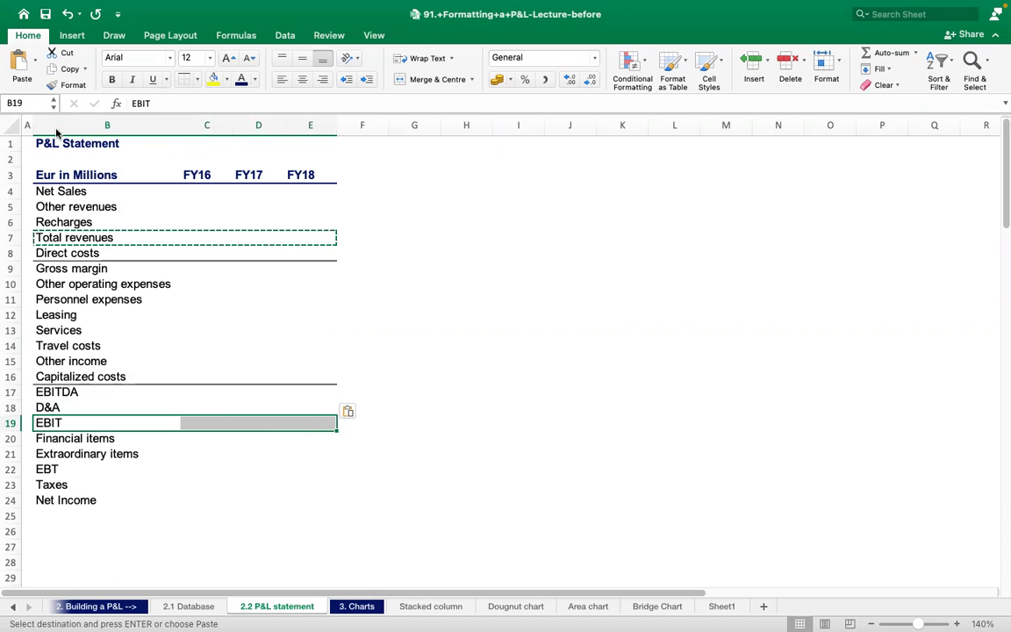
left_click(36, 62)
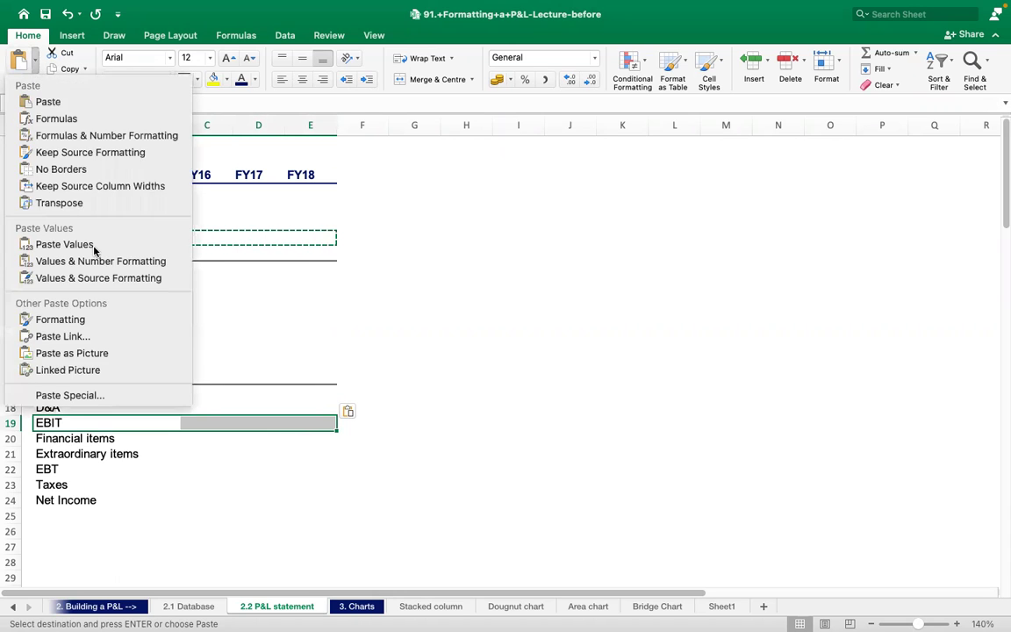
left_click(52, 319)
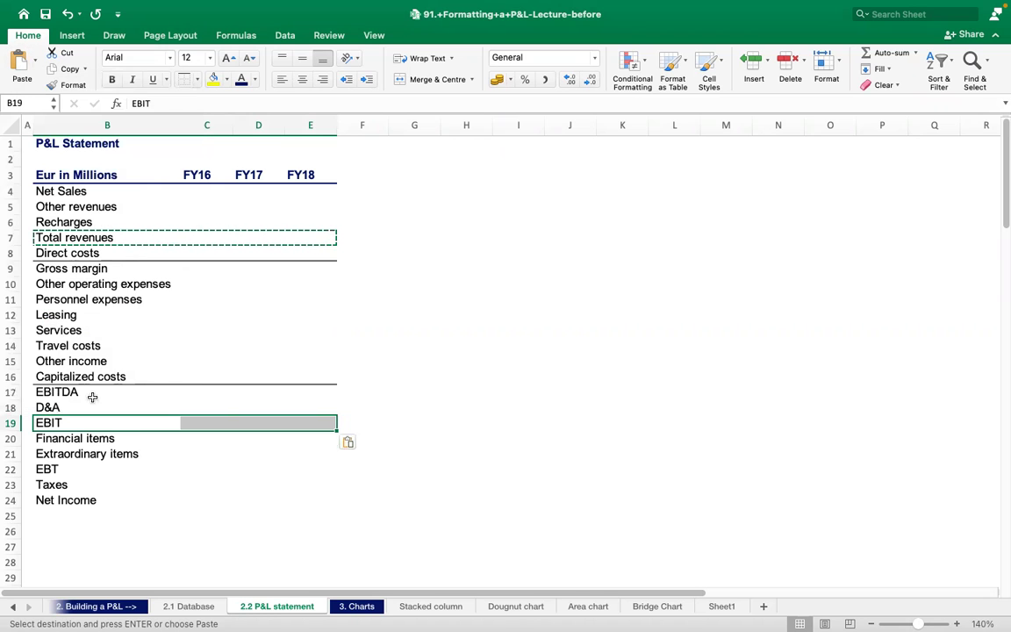
Step: Paste the Total revenues row's formatting only onto the EBT row B22:E22 and end the copy selection
left_click(61, 473)
key("shift+Right")
key("shift+Right")
key("shift+Right")
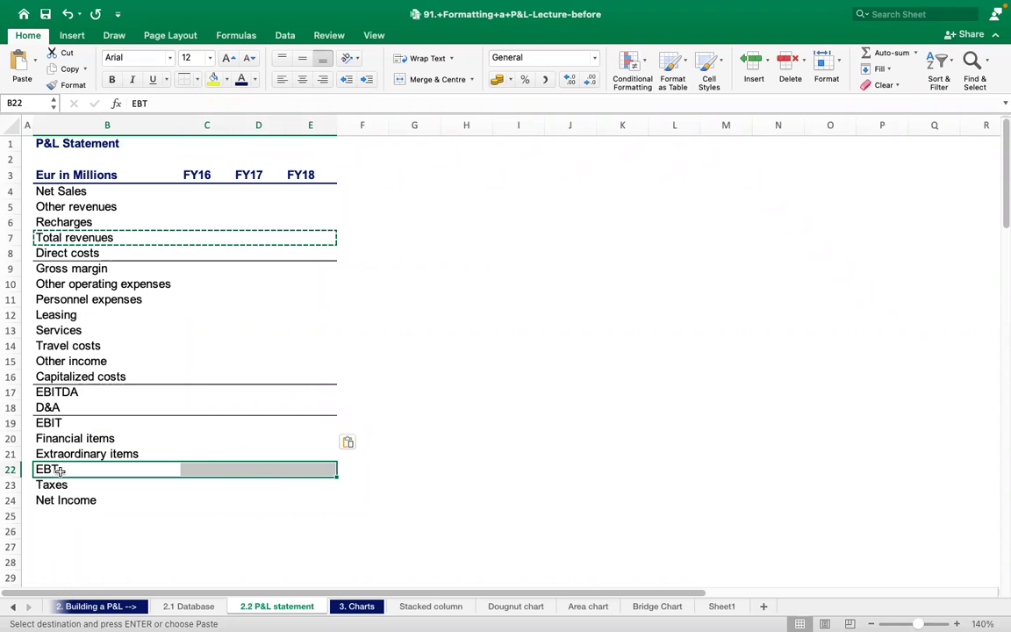
left_click(34, 71)
left_click(58, 321)
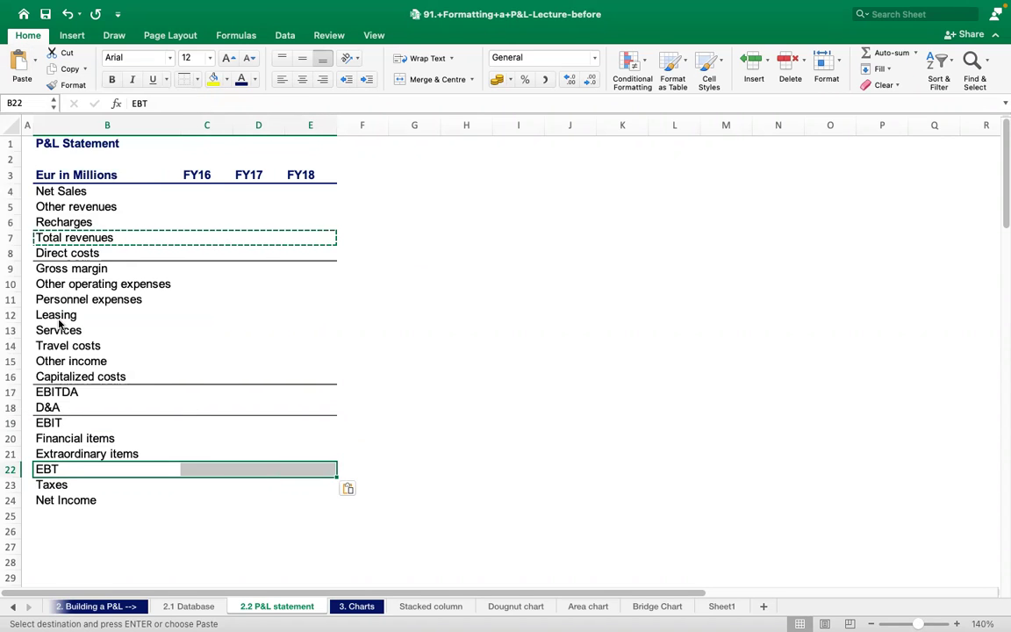
left_click(464, 395)
type("`")
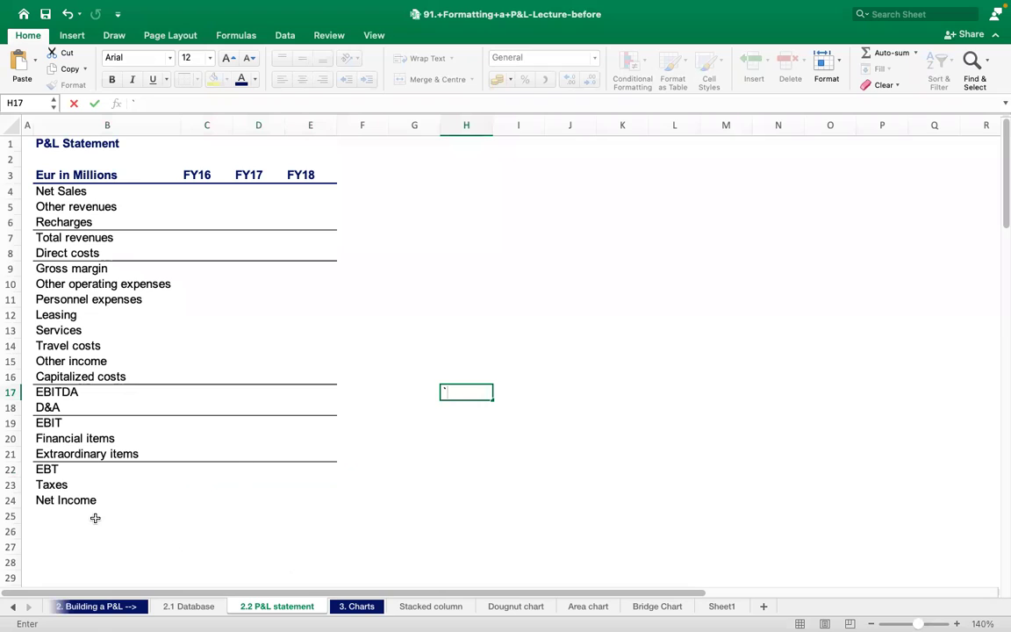
Step: Give the Net Income row B24:E24 a Top and Thick Bottom Border and make it bold
left_click(44, 501)
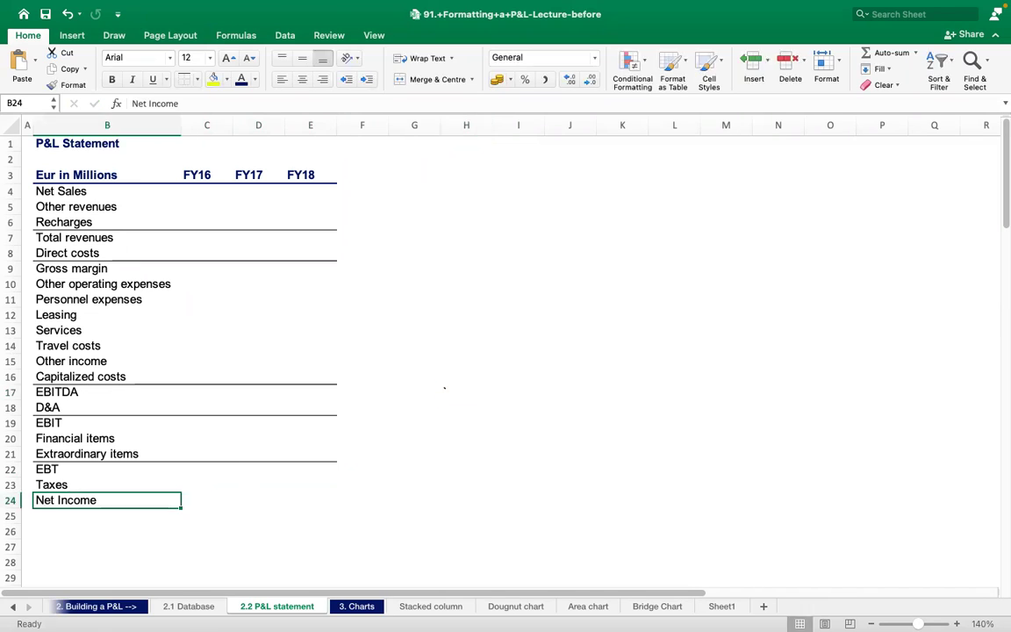
mouse_move(83, 610)
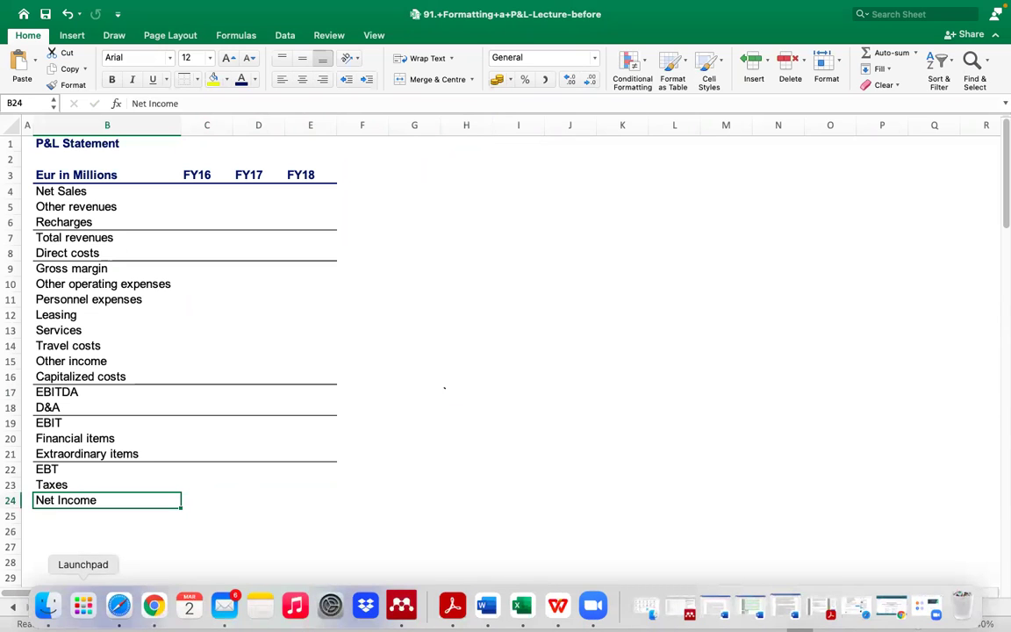
key("shift+Right")
key("shift+Right")
key("shift+Right")
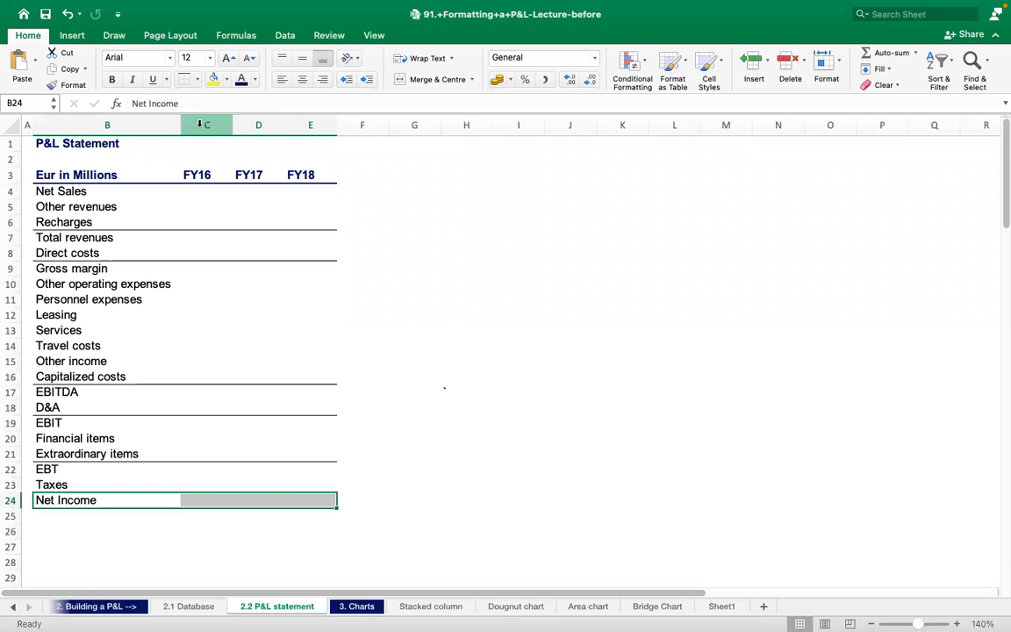
left_click(197, 79)
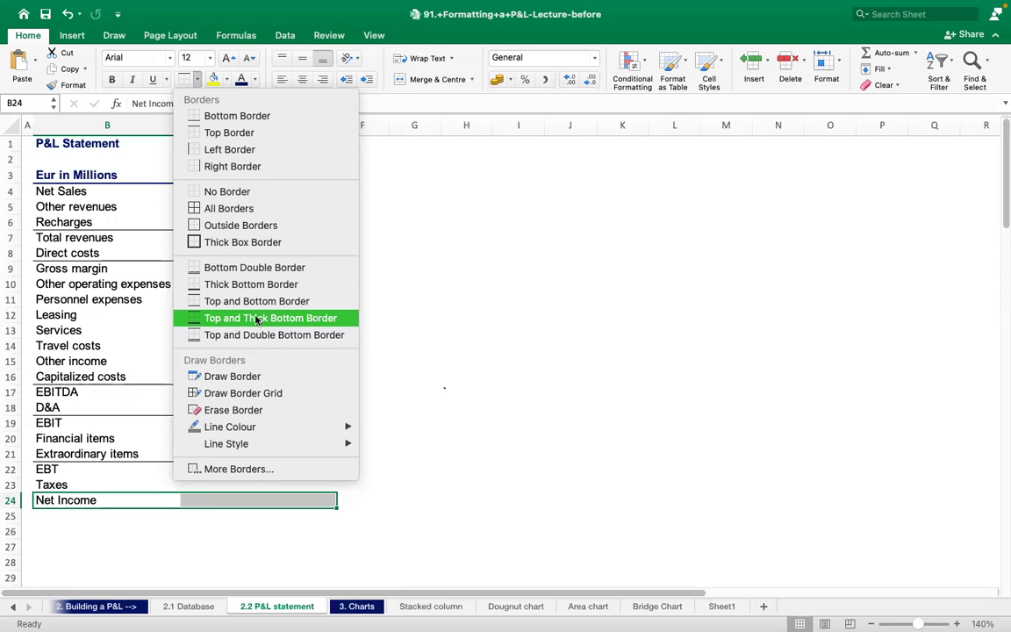
left_click(256, 319)
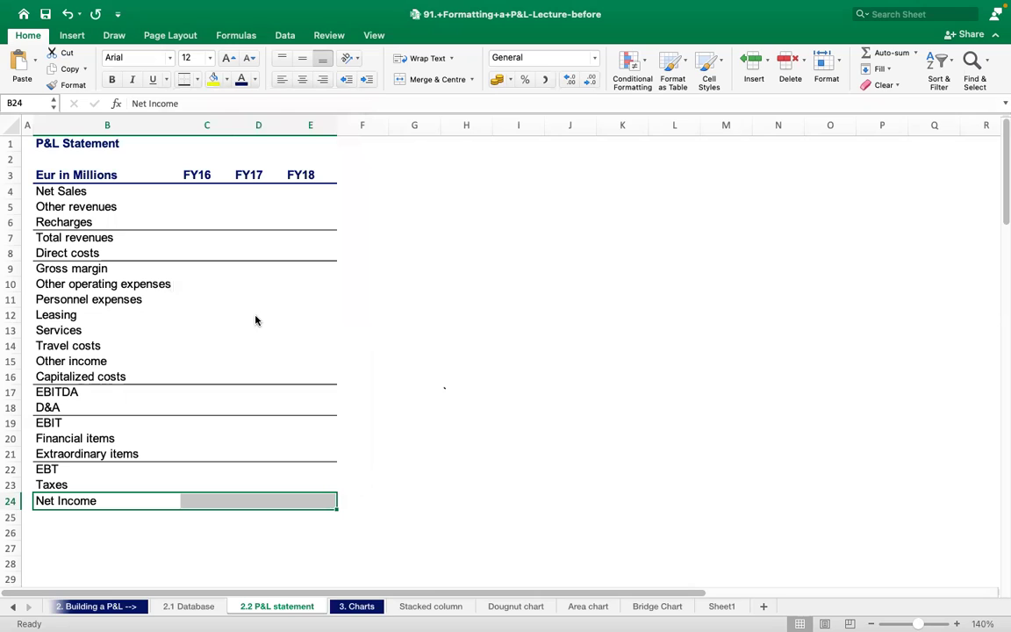
left_click(112, 80)
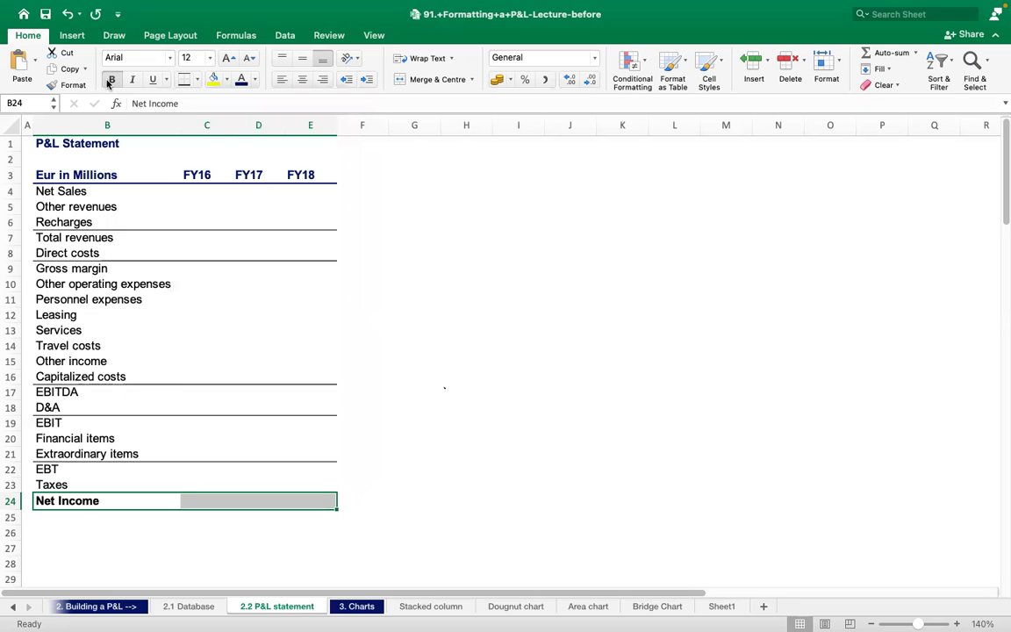
Step: Right-align the FY16, FY17 and FY18 headings in C3:E3 and narrow column E slightly
left_click(539, 409)
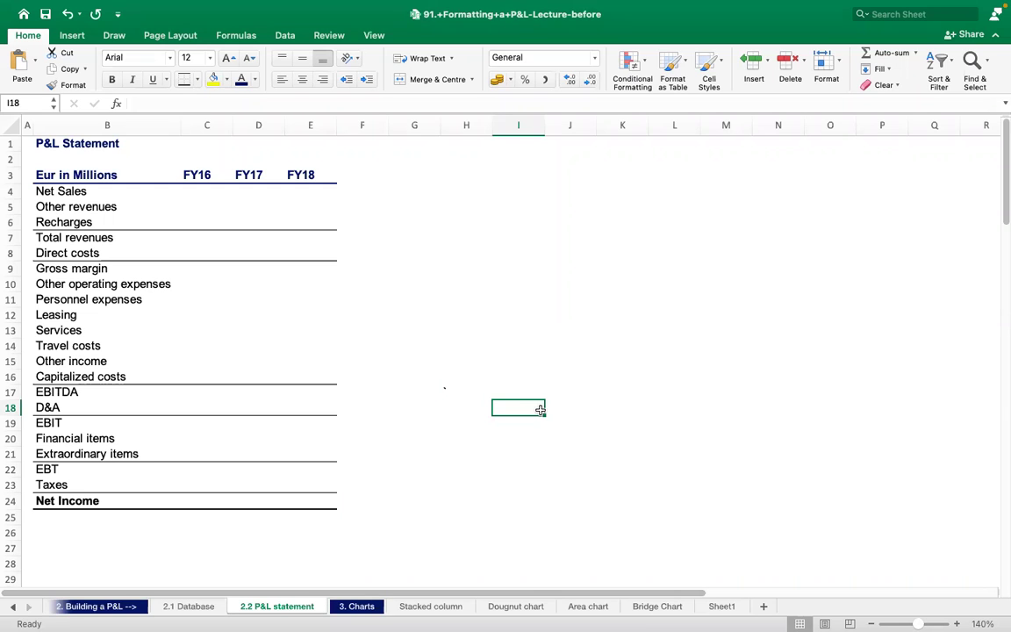
left_click(193, 175)
key("shift+Right")
key("shift+Right")
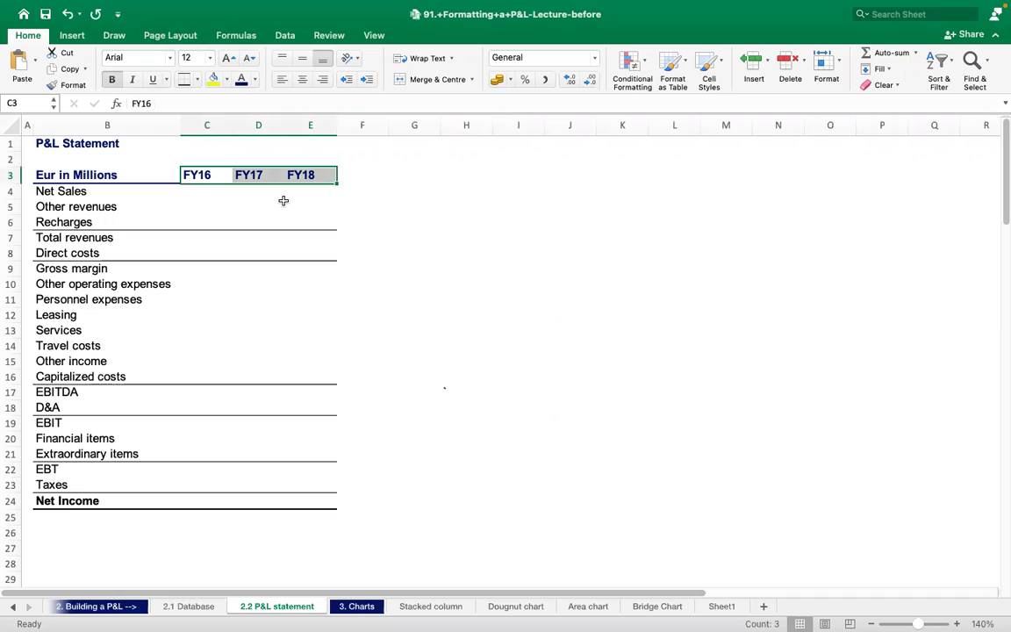
left_click(324, 80)
mouse_move(336, 126)
left_mouse_down()
mouse_move(320, 126)
mouse_move(333, 125)
left_mouse_up()
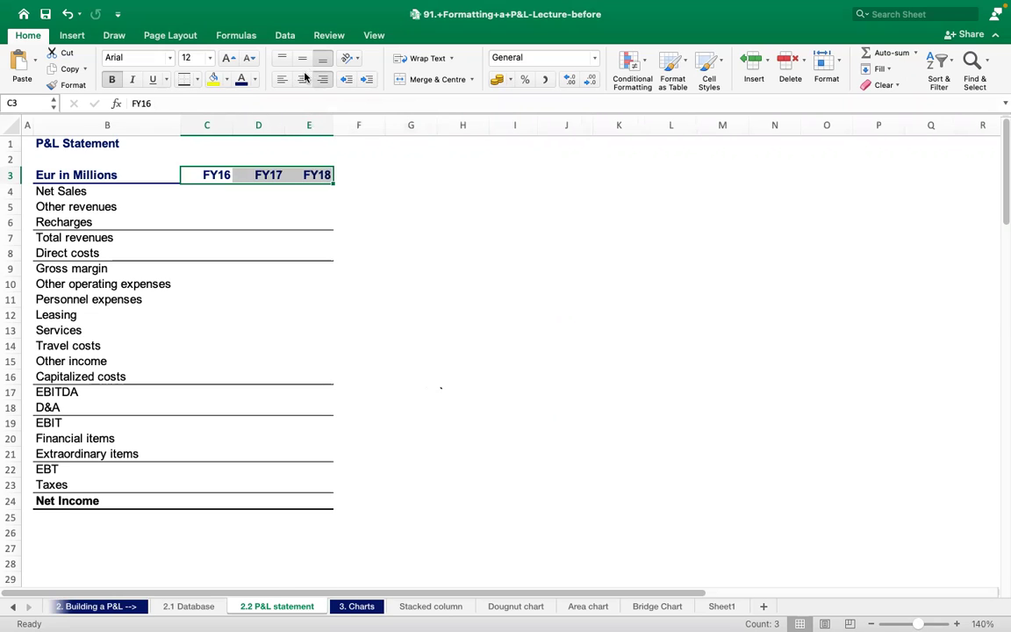
Step: Try centre and left alignment on the year headings C3:E3, returning them to right alignment
left_click(302, 79)
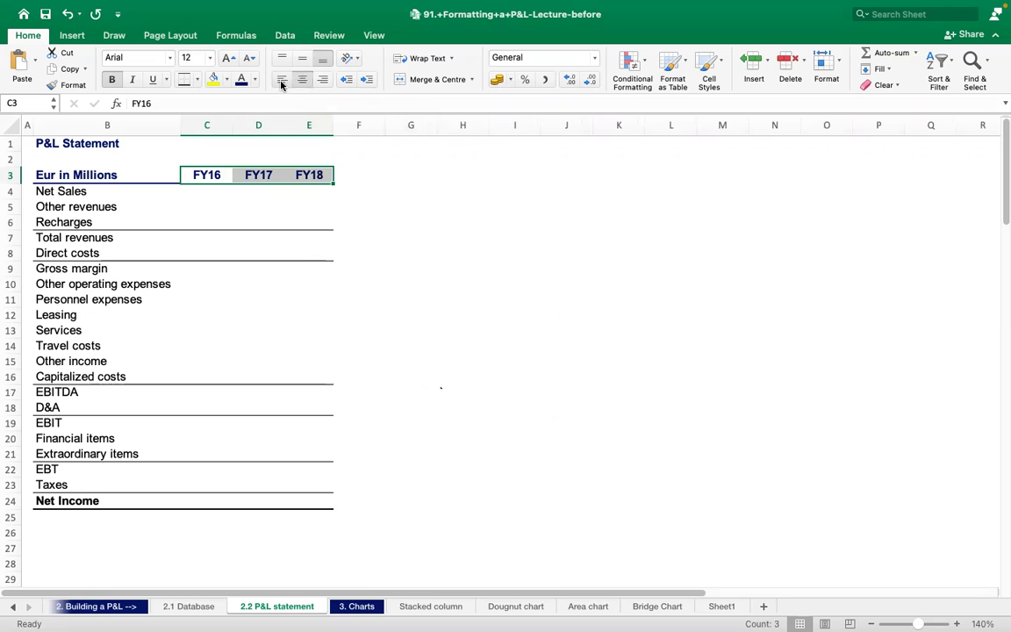
left_click(282, 79)
left_click(322, 80)
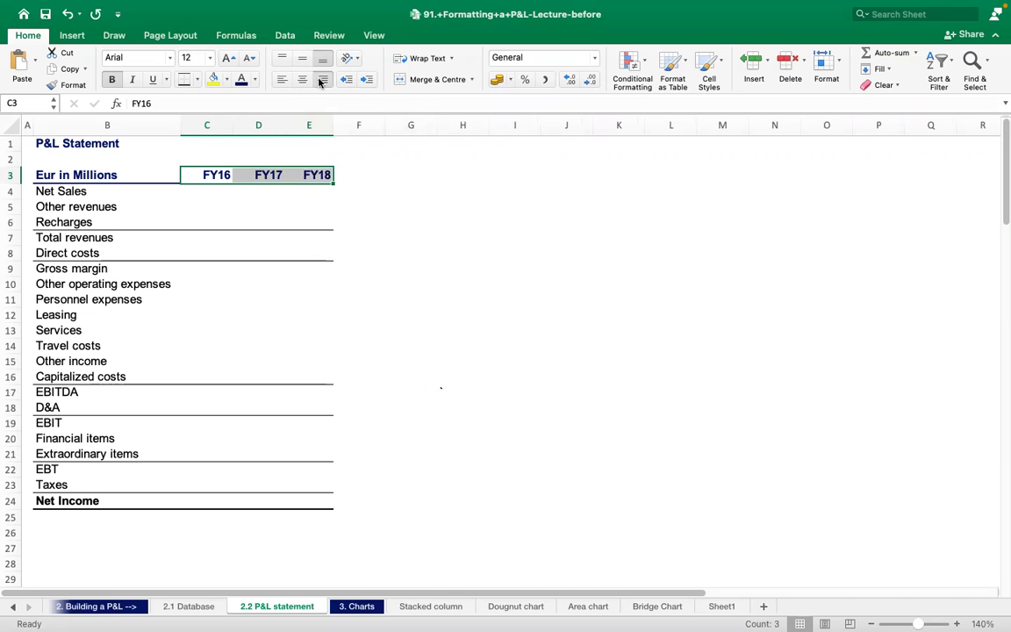
left_click(425, 267)
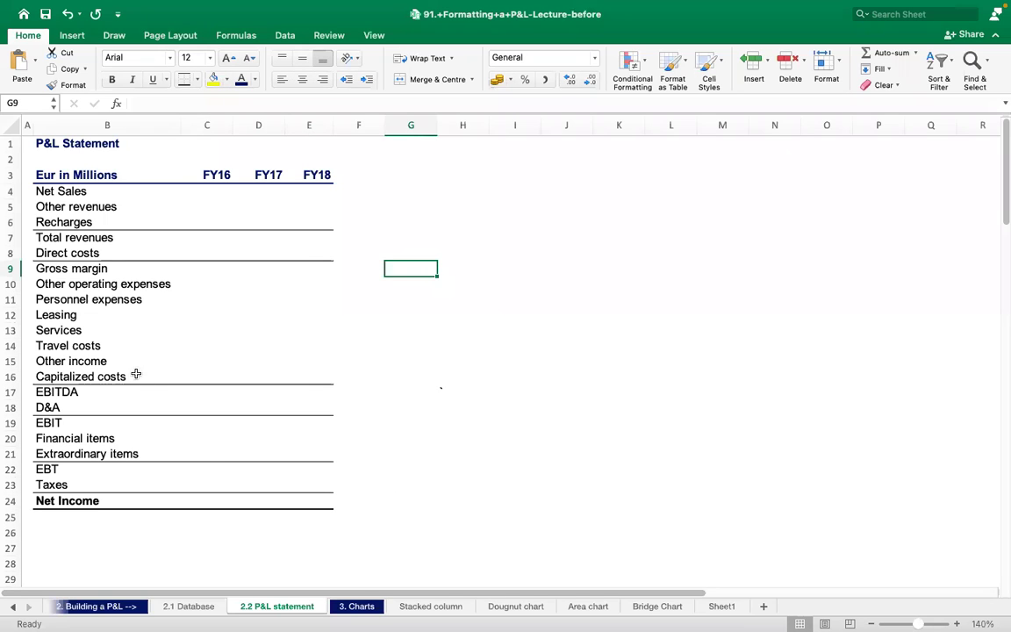
Step: Make the EBITDA row B17:E17 bold and give it the dark blue font colour
left_click(44, 396)
left_click_drag(44, 396, 316, 395)
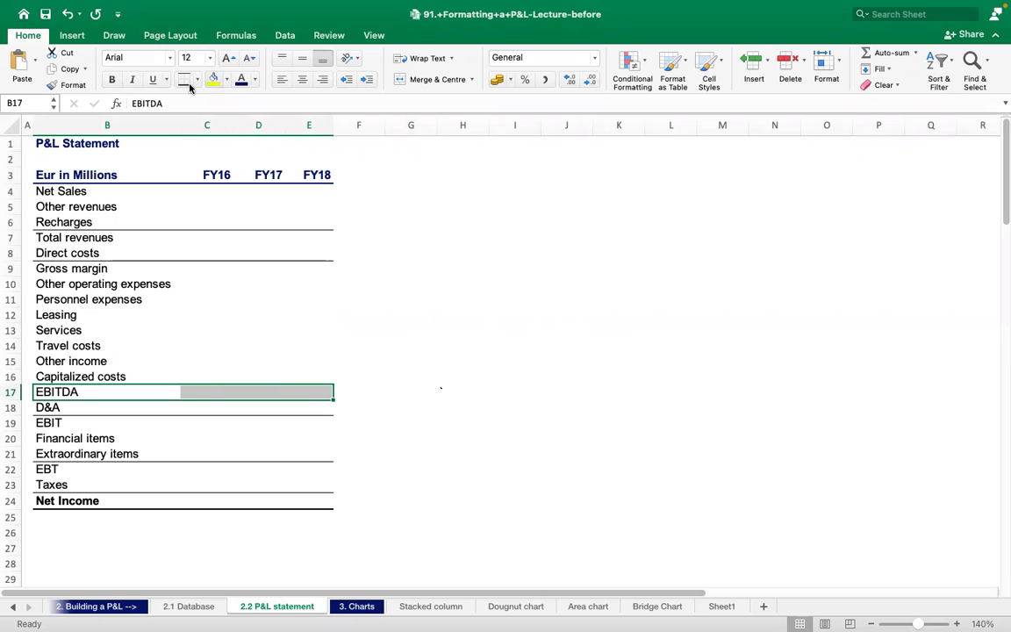
left_click(111, 80)
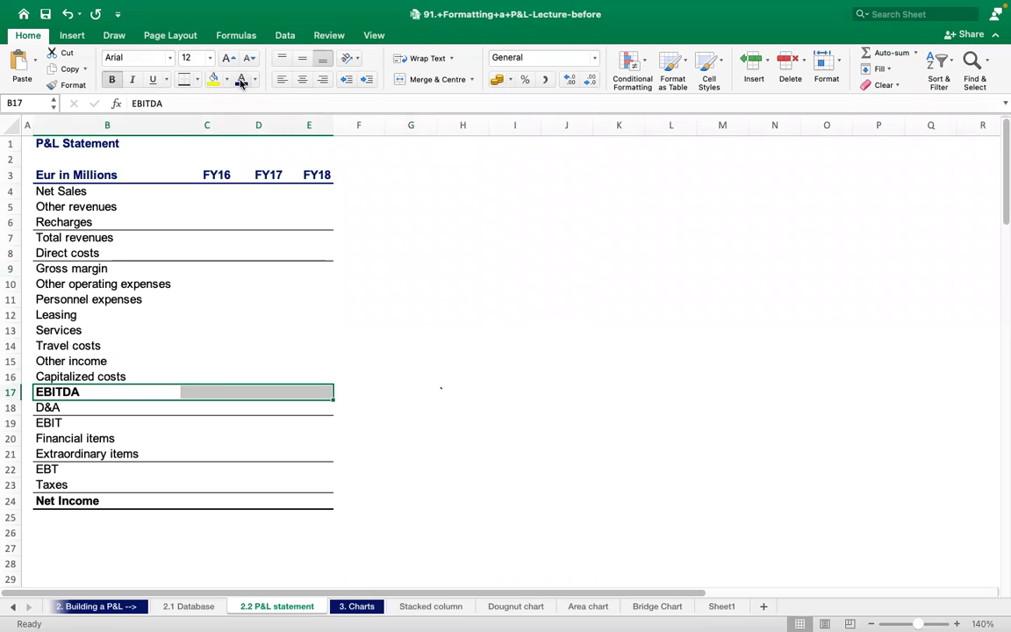
left_click(491, 374)
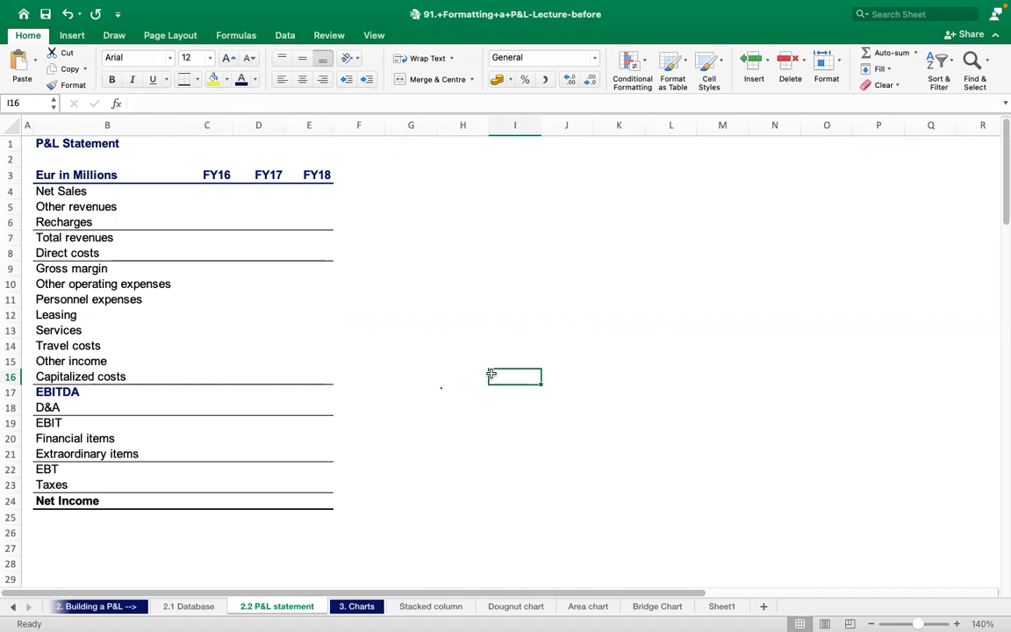
Step: Enter =SUM(C4:C6) in C7 to calculate the FY16 Total revenues
key("Left")
key("Left")
key("Left")
key("Left")
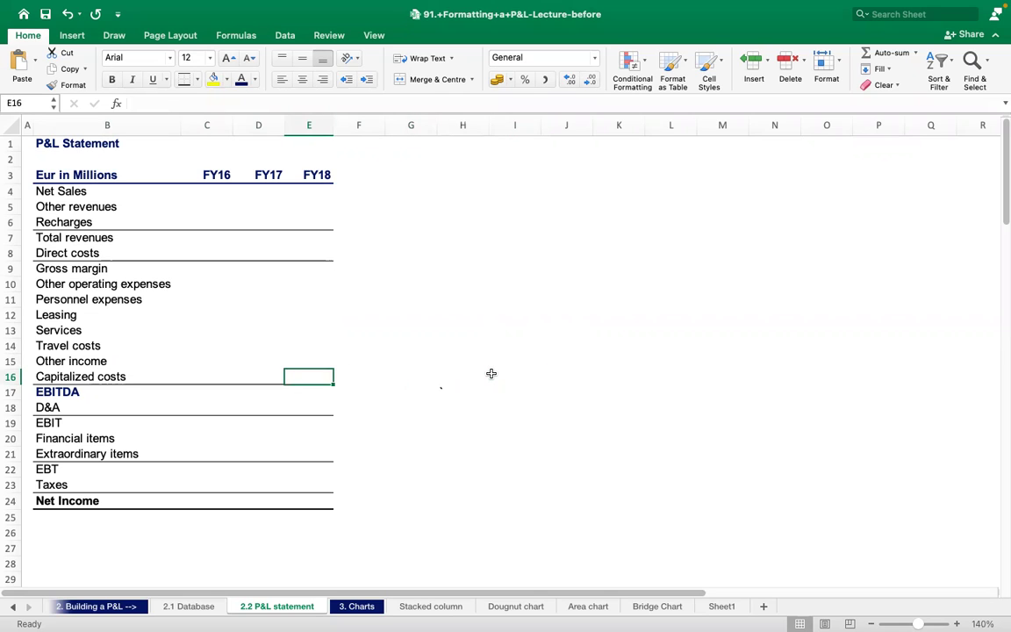
key("Left")
key("Up")
key("Up")
key("Up")
key("Up")
key("Up")
key("Up")
key("Up")
key("Up")
key("Up")
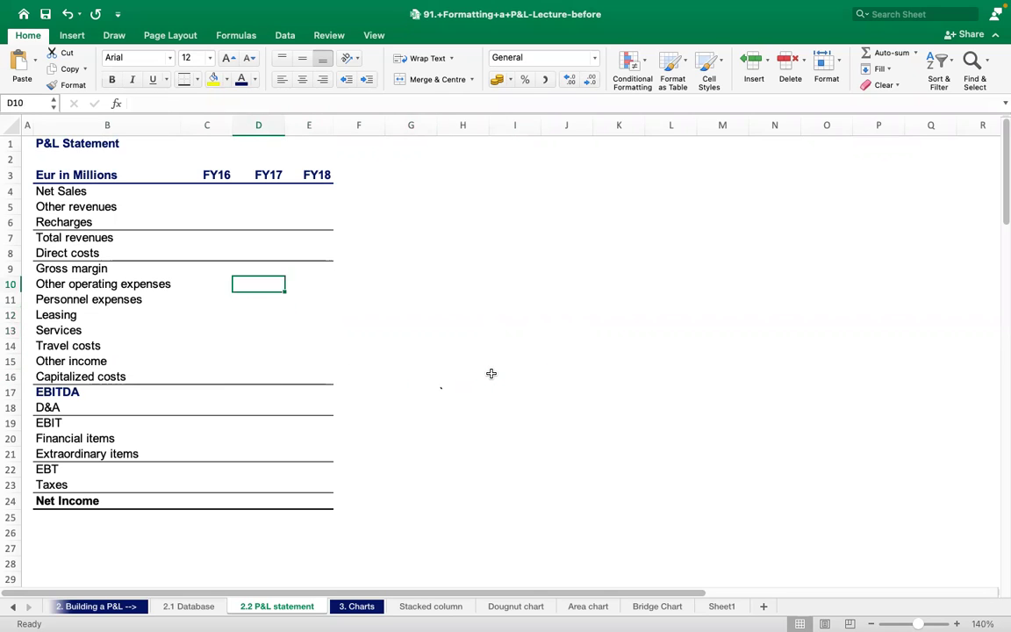
key("Left")
type("=")
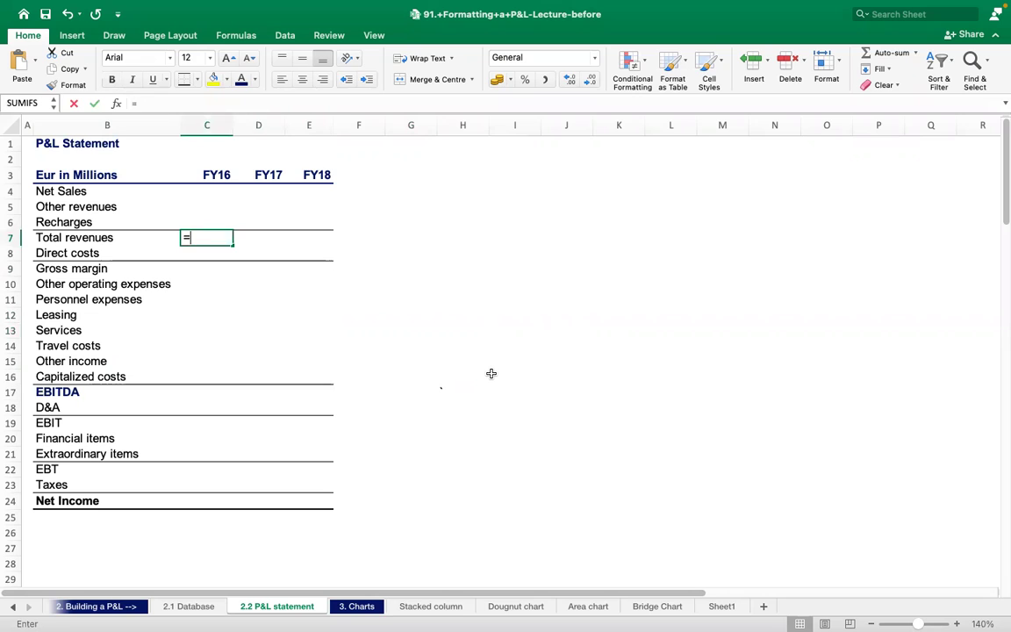
type("SUM(")
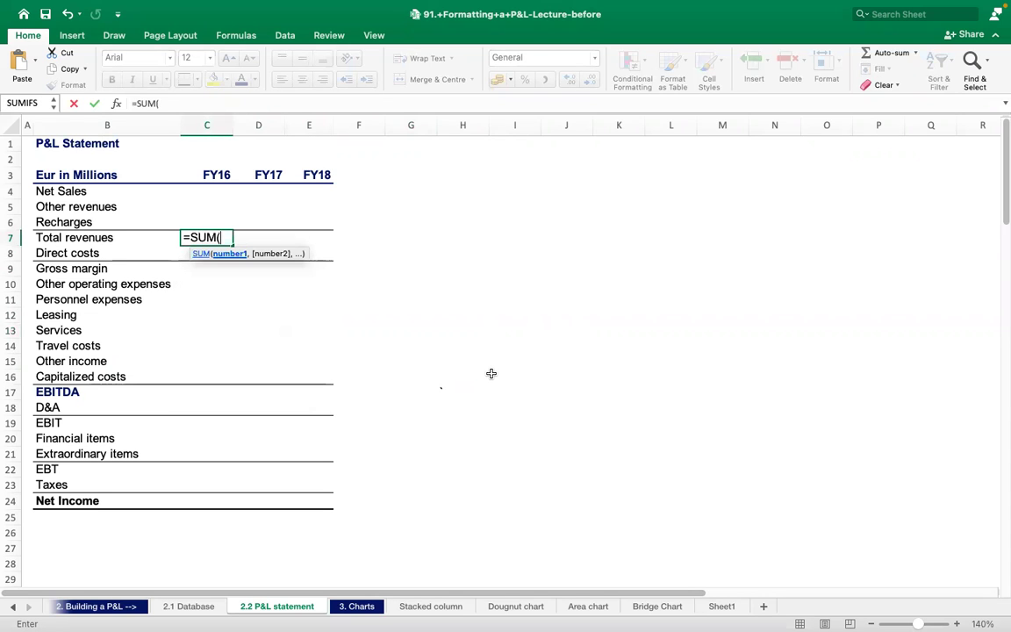
left_click_drag(211, 191, 211, 221)
key("Return")
Step: Calculate the FY16 Gross margin in C9 with =SUM(C7:C8)
key("Up")
key("Down")
key("Down")
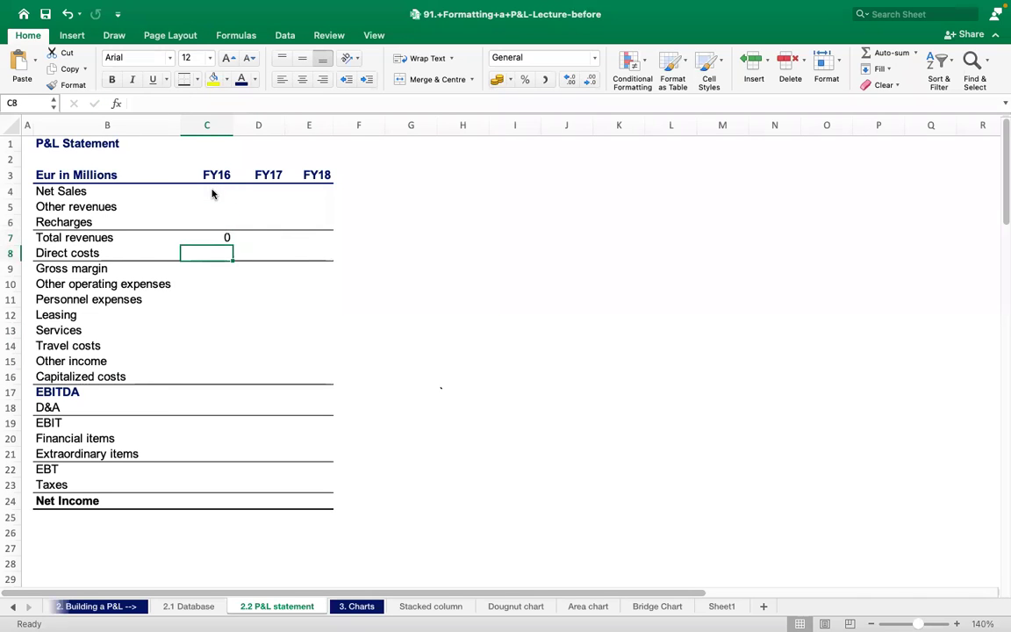
type("=Su")
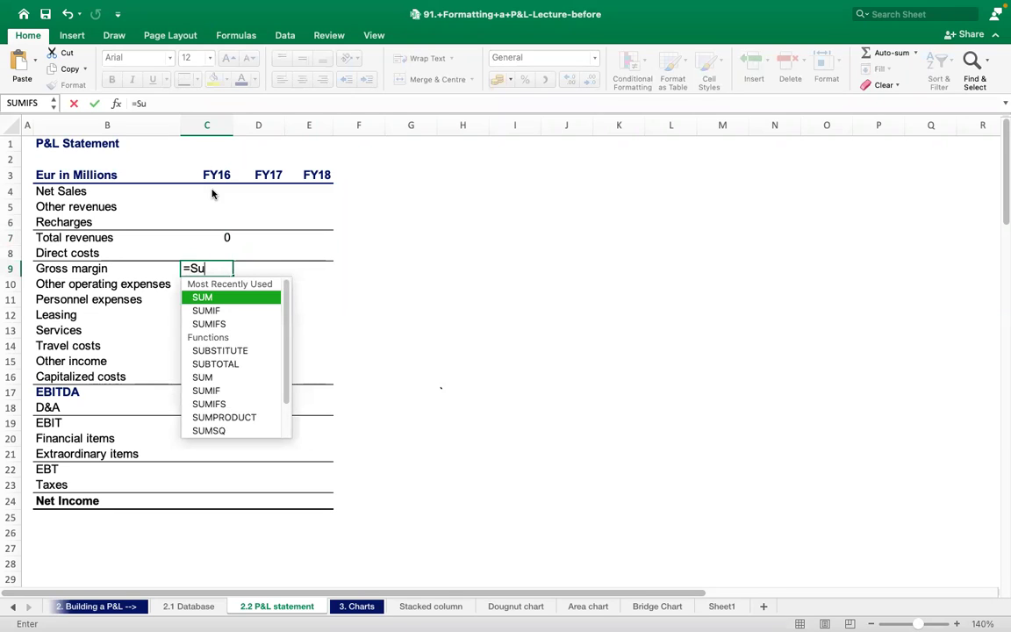
key("Tab")
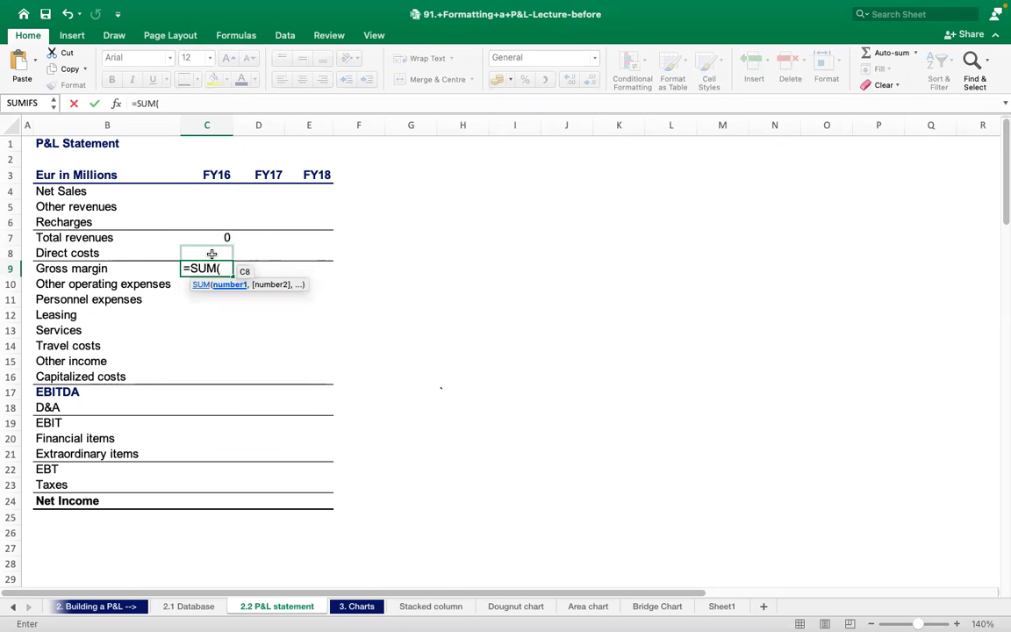
left_click(224, 240)
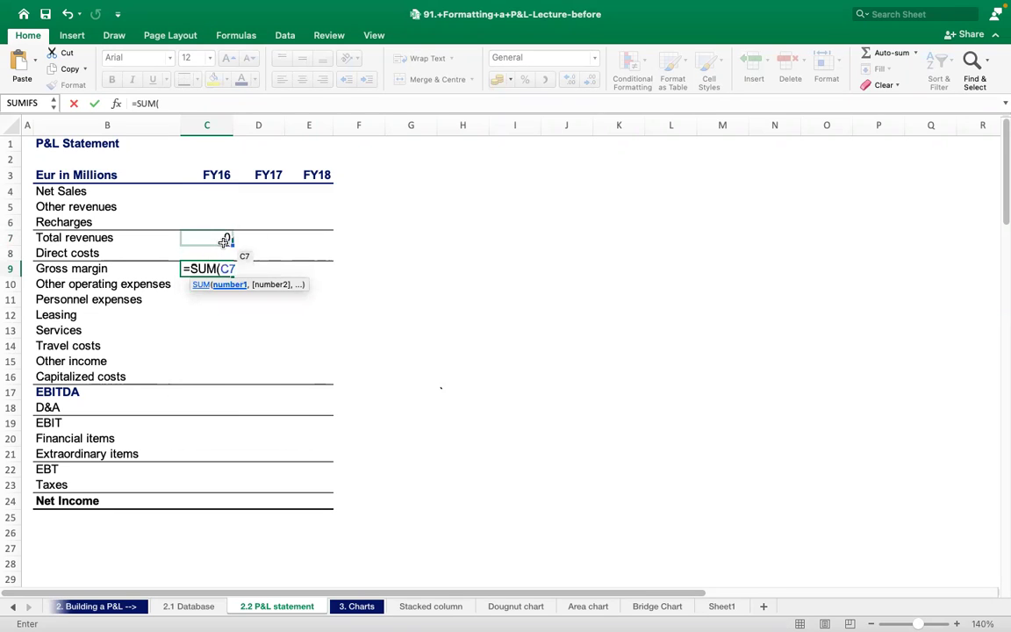
key("shift+Down")
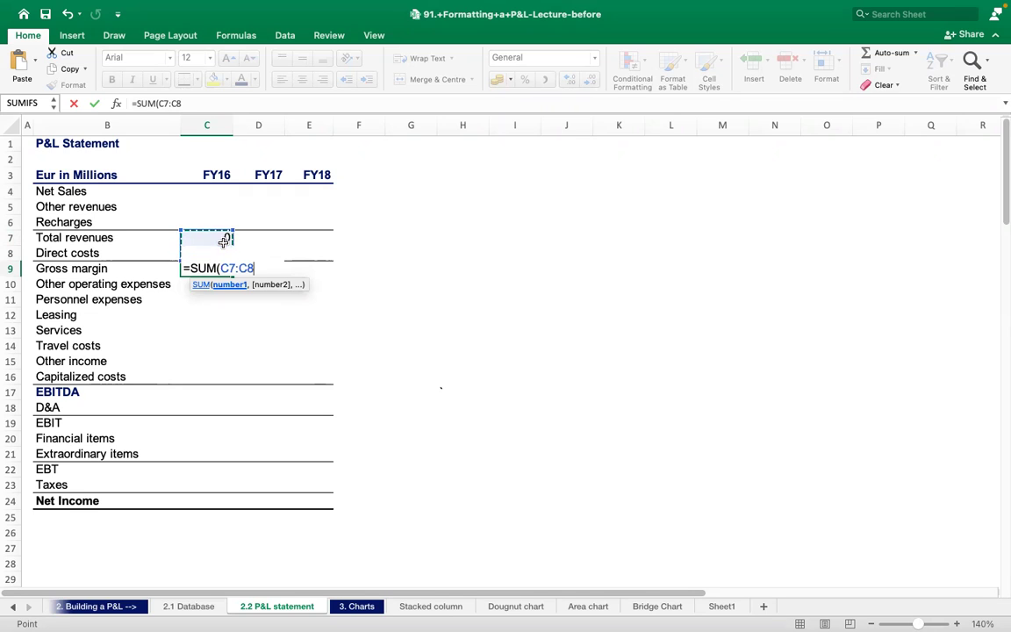
type(")")
key("Return")
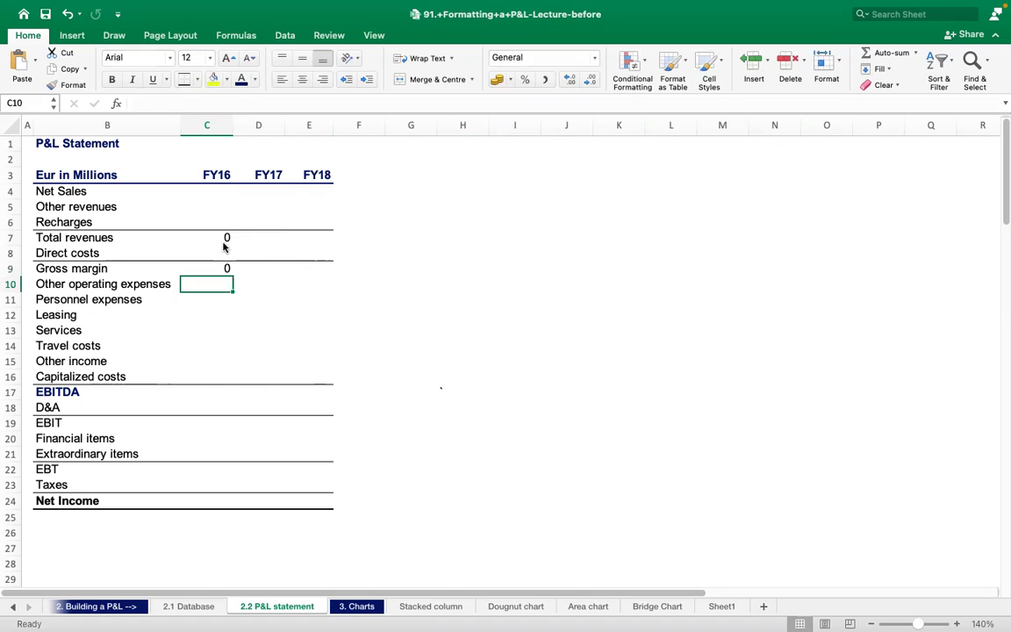
Step: Calculate the FY16 EBITDA in C17 by summing the Gross margin through Capitalized costs, C9:C16
key("Down")
key("Down")
key("Down")
key("Down")
key("Down")
key("Down")
key("Down")
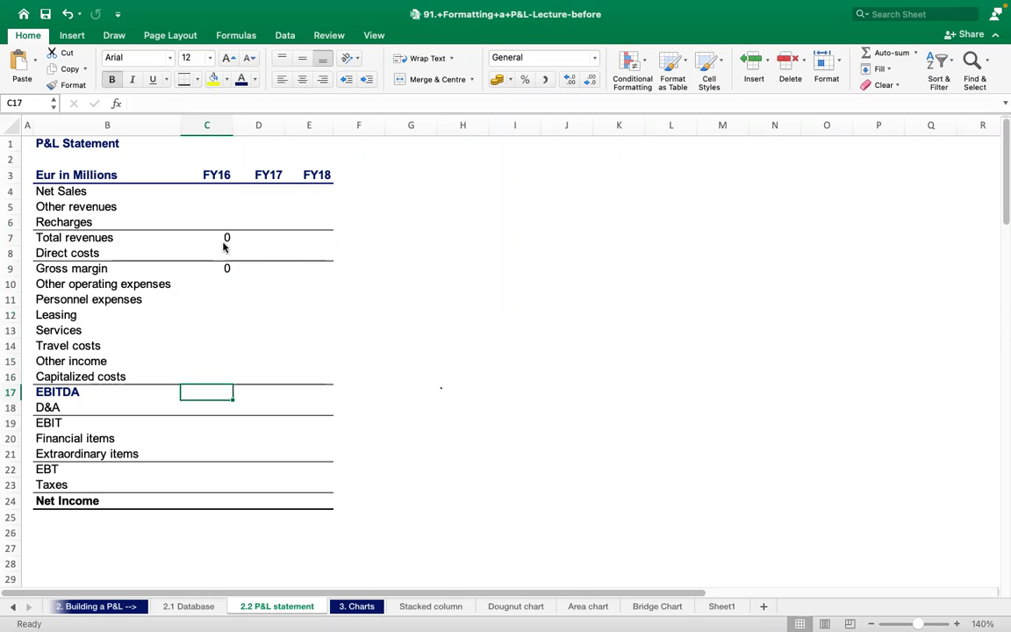
type("=SUM(")
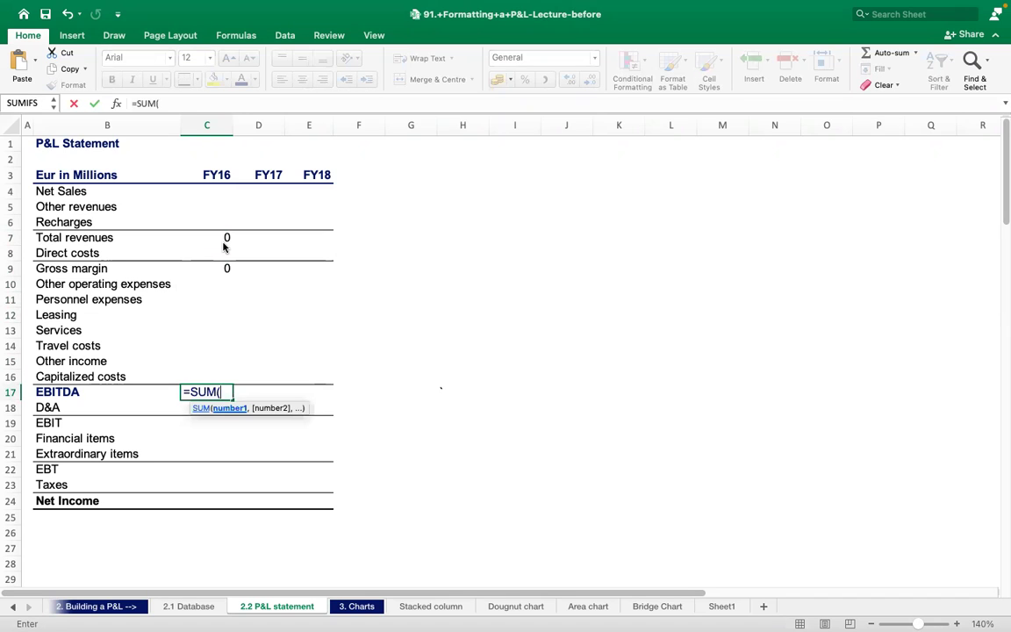
left_click(221, 268)
key("shift+Down")
key("shift+Down")
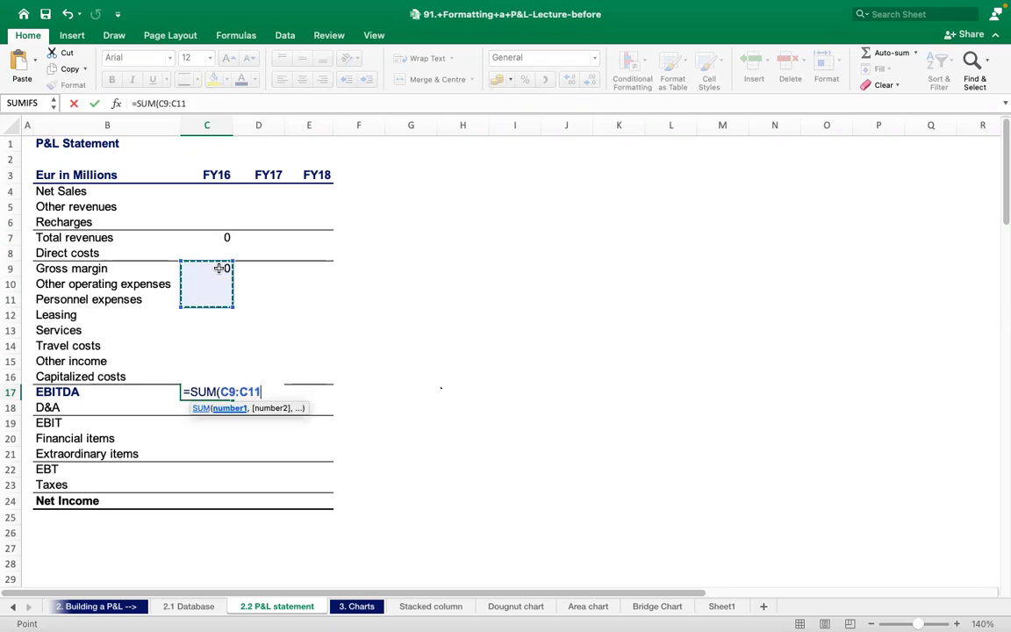
key("shift+Down")
key("shift+Down")
key("shift+Down")
key("shift+Down")
key("shift+Down")
key("Return")
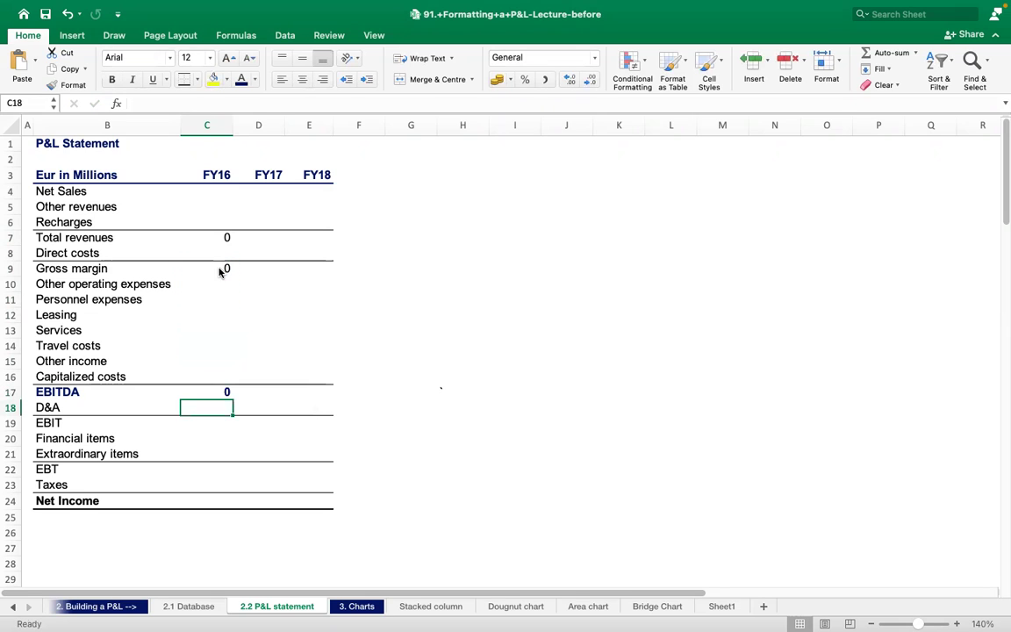
Step: Calculate the FY16 EBIT in C19 with =SUM(C17:C18), adding EBITDA and D&A
key("Down")
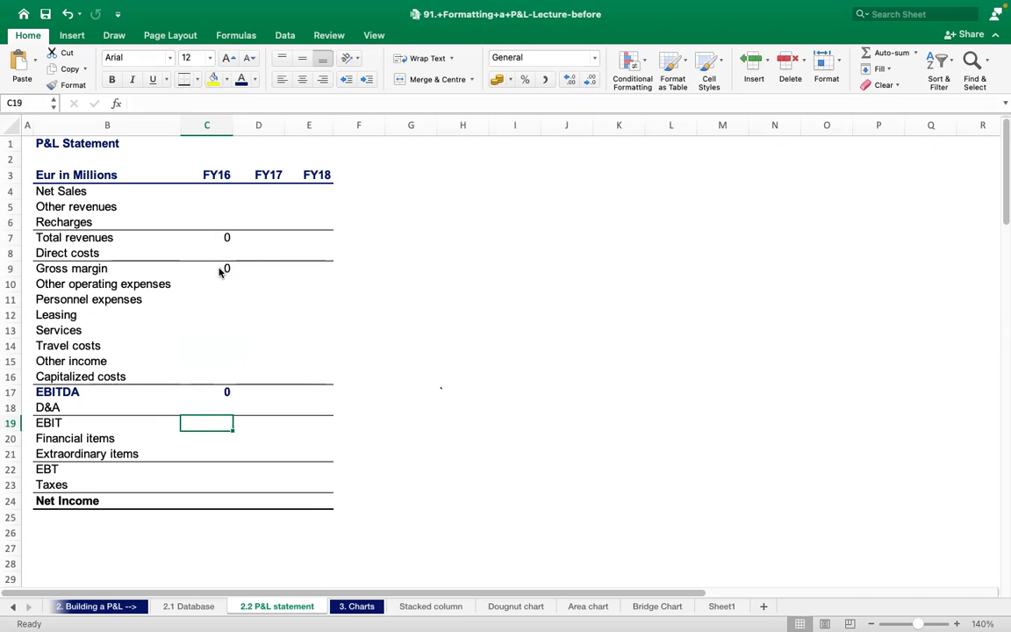
type("=s")
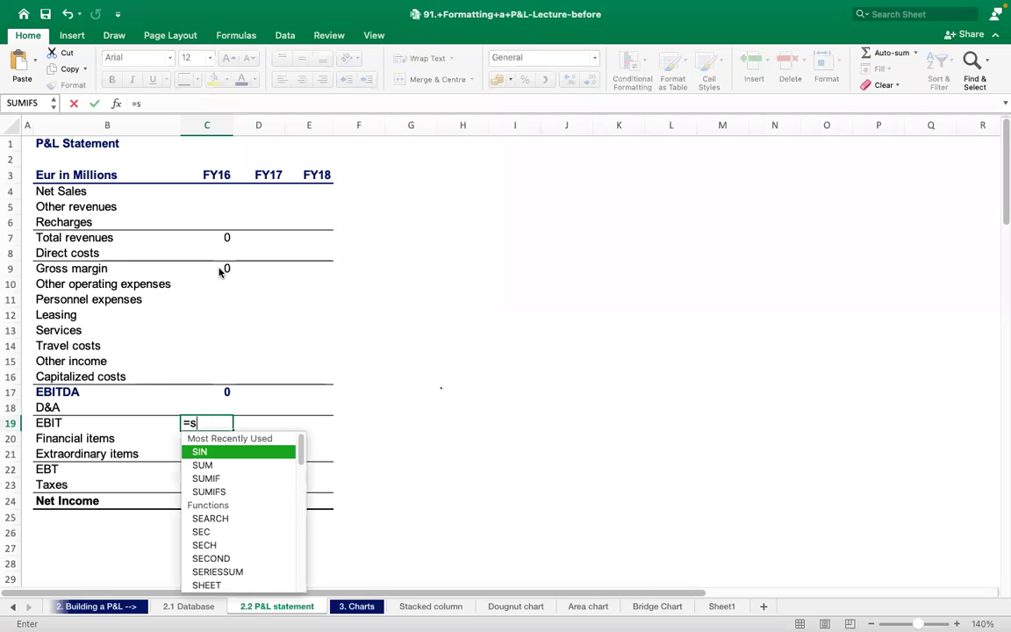
type("um(")
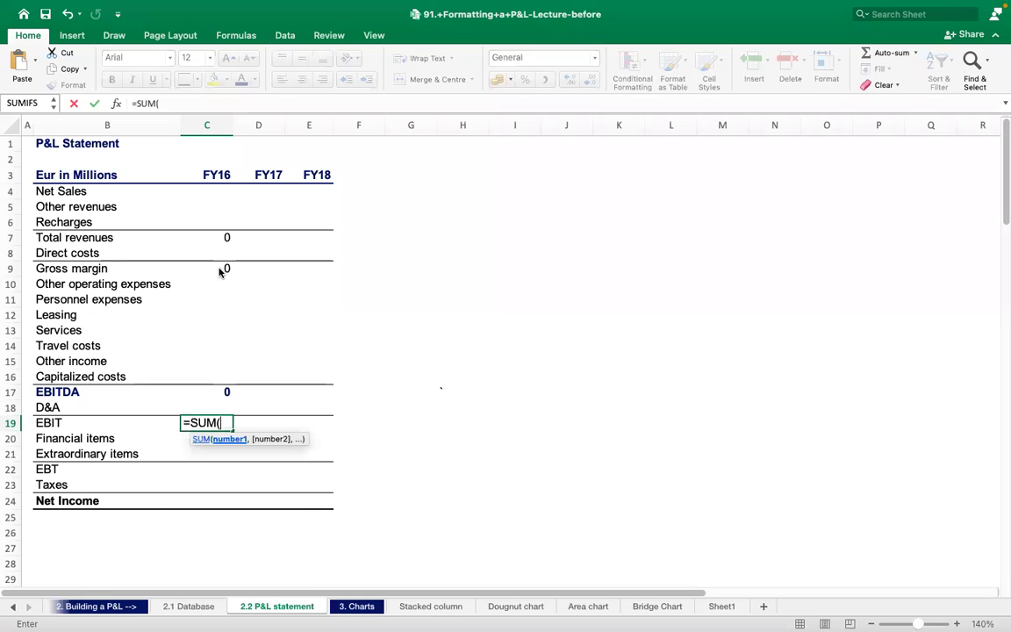
left_click(217, 392)
key("shift+Down")
type("_")
key("BackSpace")
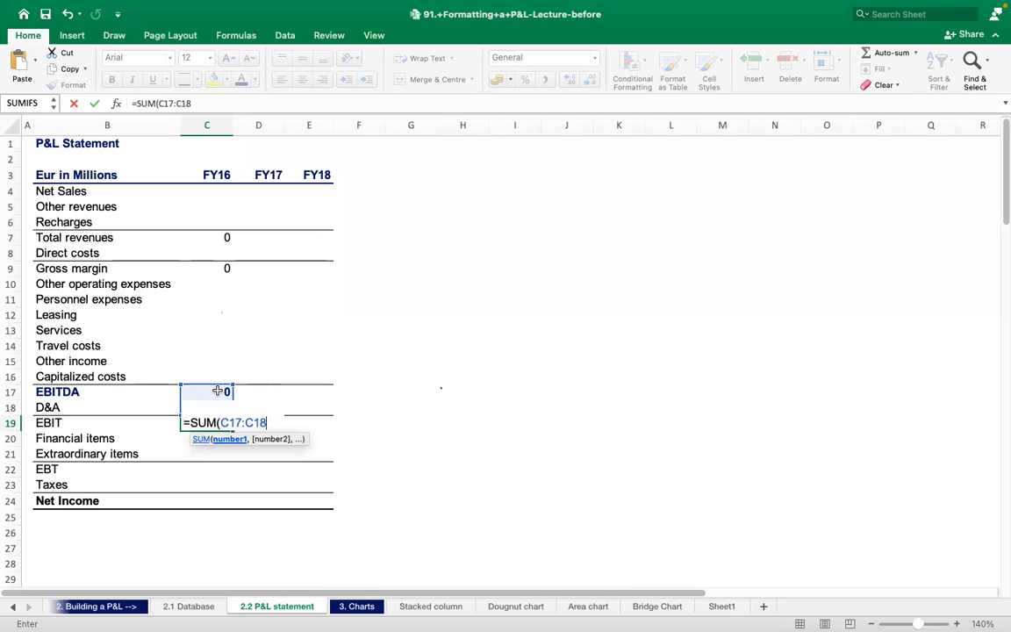
type(")")
key("Return")
Step: Calculate the FY16 EBT in C22 by summing EBIT, Financial items and Extraordinary items, C19:C21
key("Down")
key("Down")
type("=sum")
key("Tab")
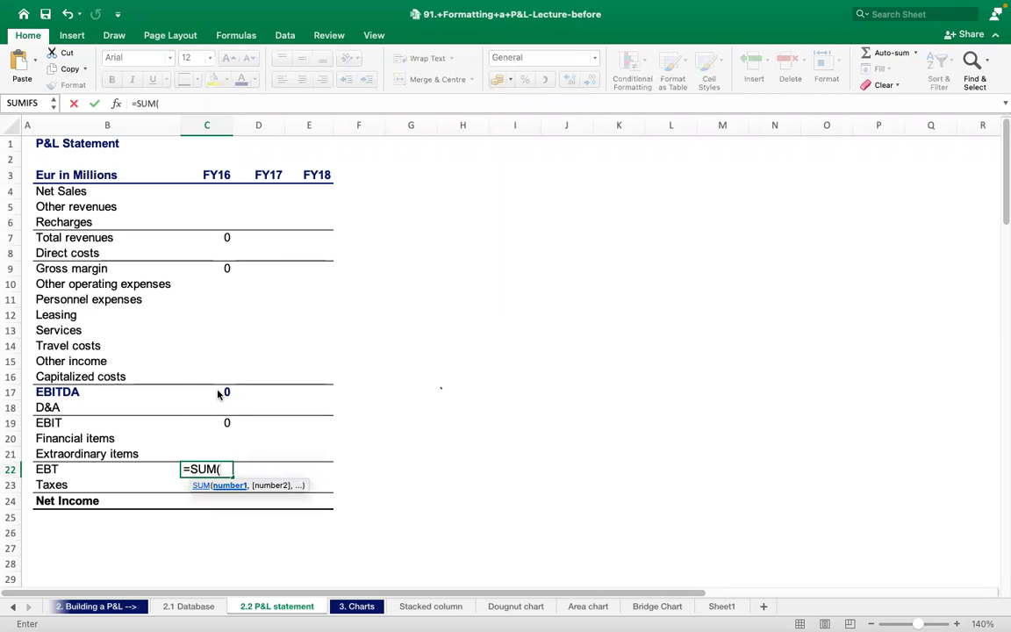
left_click(226, 423)
key("shift+Down")
key("shift+Down")
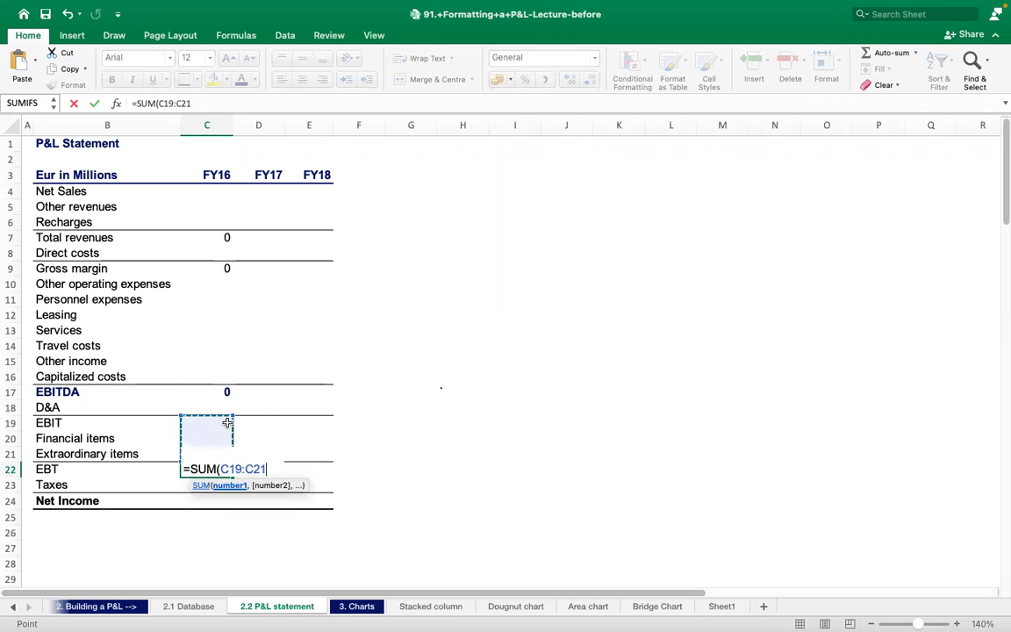
key("Return")
Step: Enter =SUM(C22:C23) in C24 to calculate the FY16 Net Income from EBT and Taxes
key("Down")
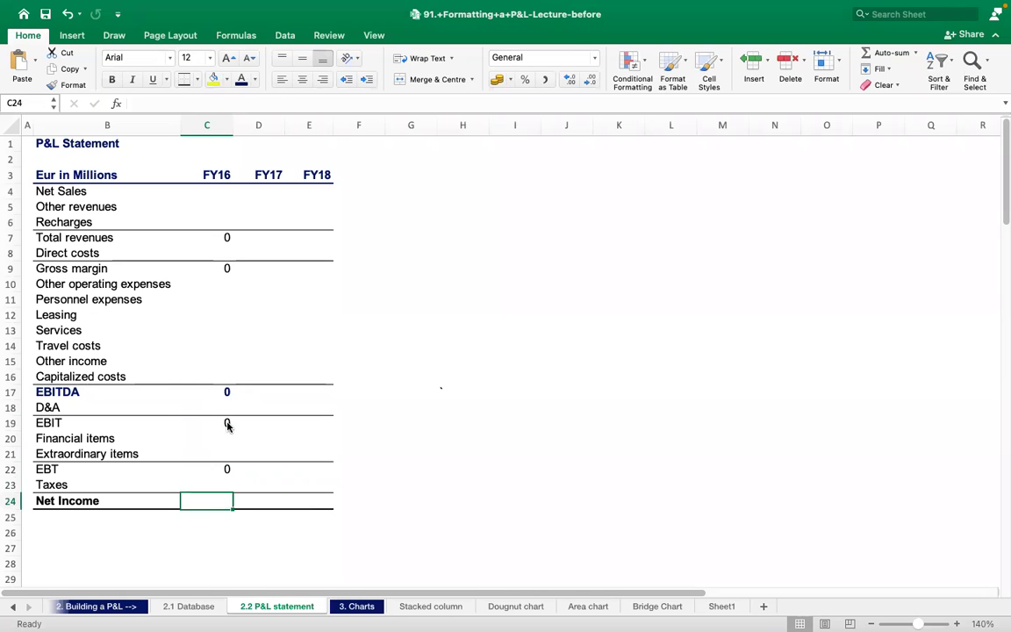
type("=SUM(")
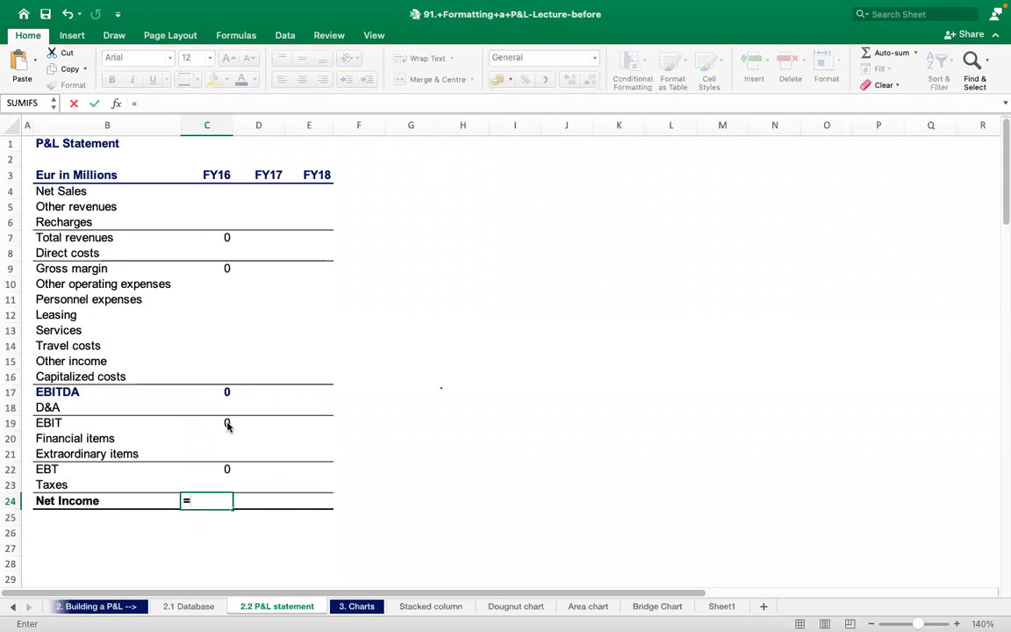
left_click_drag(228, 468, 227, 472)
type(")")
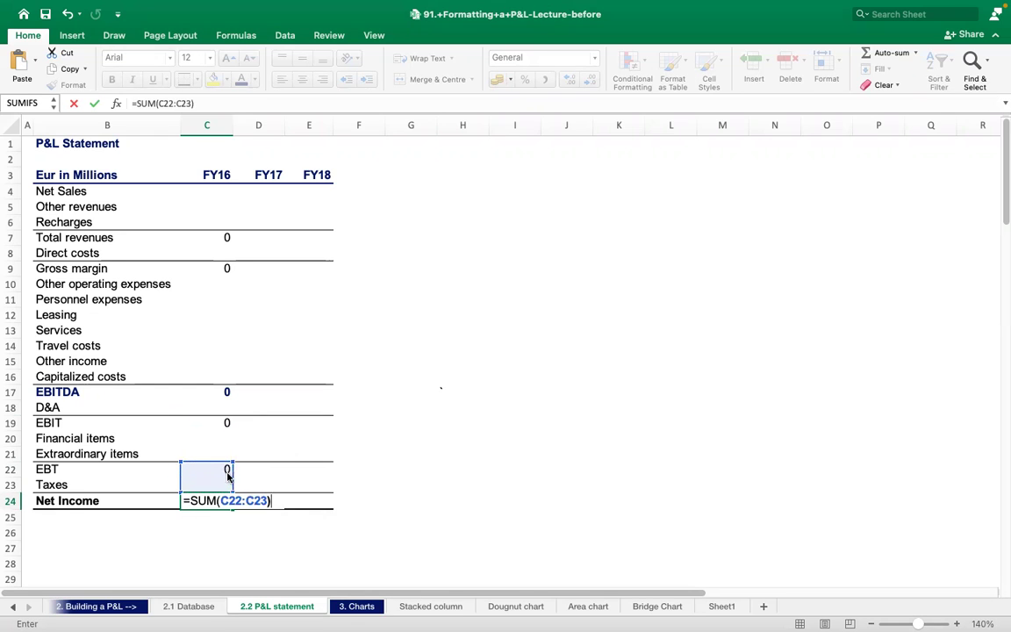
left_click(227, 478)
Step: Fill the Total revenues formula from C7 across to the FY17 and FY18 columns, D7:E7
key("Up")
key("Up")
key("Up")
key("Up")
key("Up")
key("Up")
key("Up")
key("Up")
key("Up")
key("Up")
key("Up")
key("Up")
key("Up")
key("Up")
key("Up")
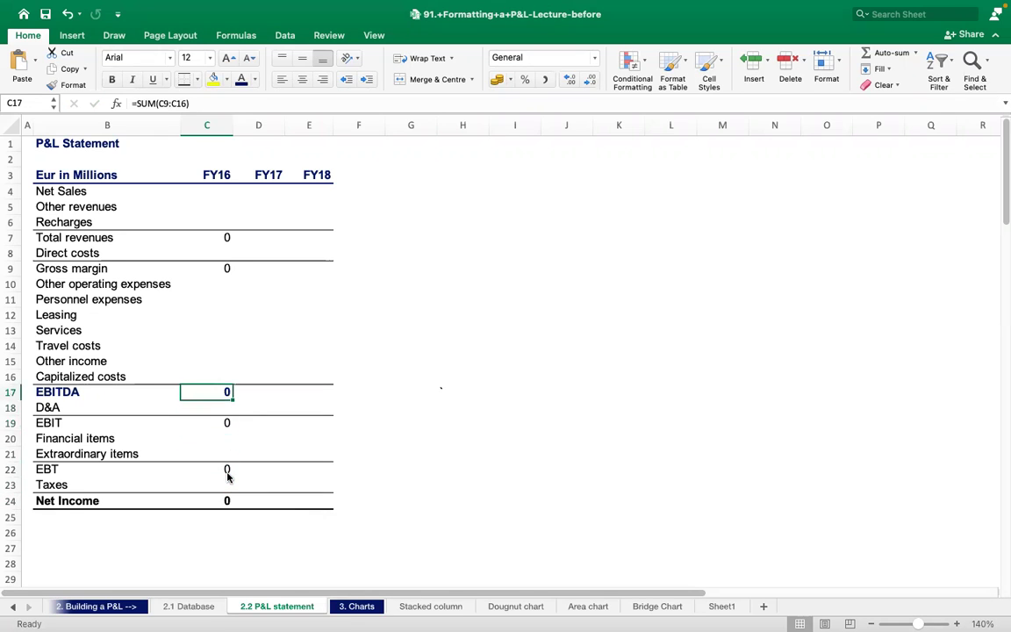
key("Up")
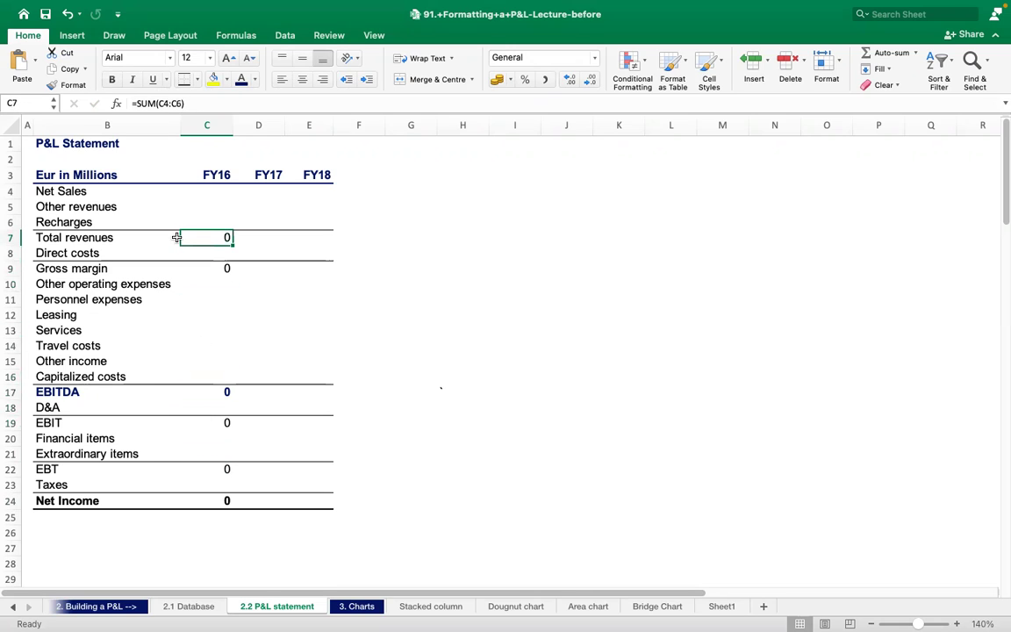
left_click_drag(232, 245, 330, 239)
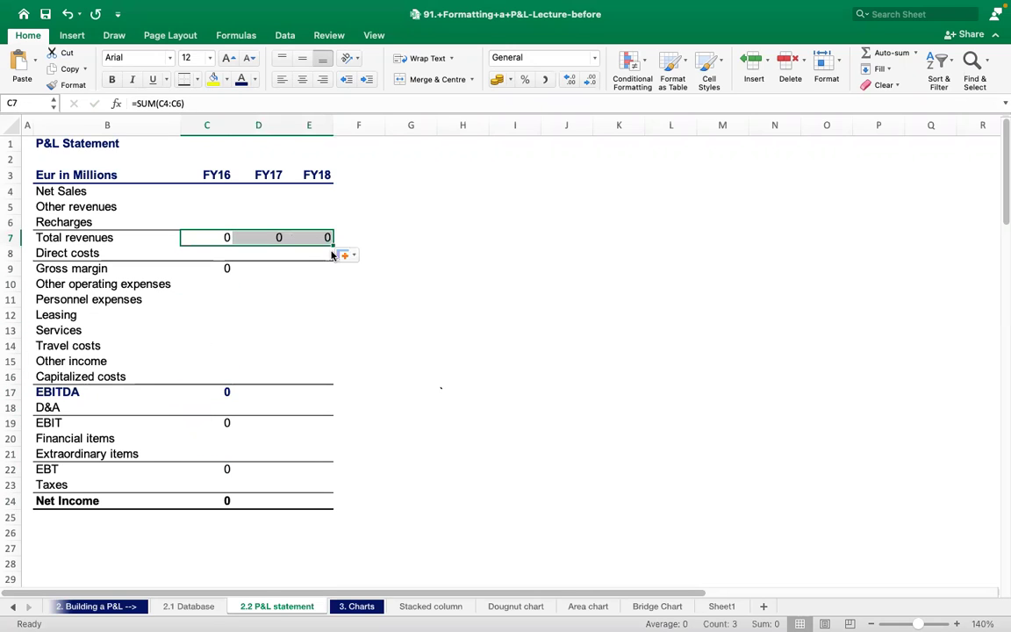
Step: Fill the Gross margin formula in C9 and the EBITDA formula in C17 across to the FY17 and FY18 columns
left_click(225, 281)
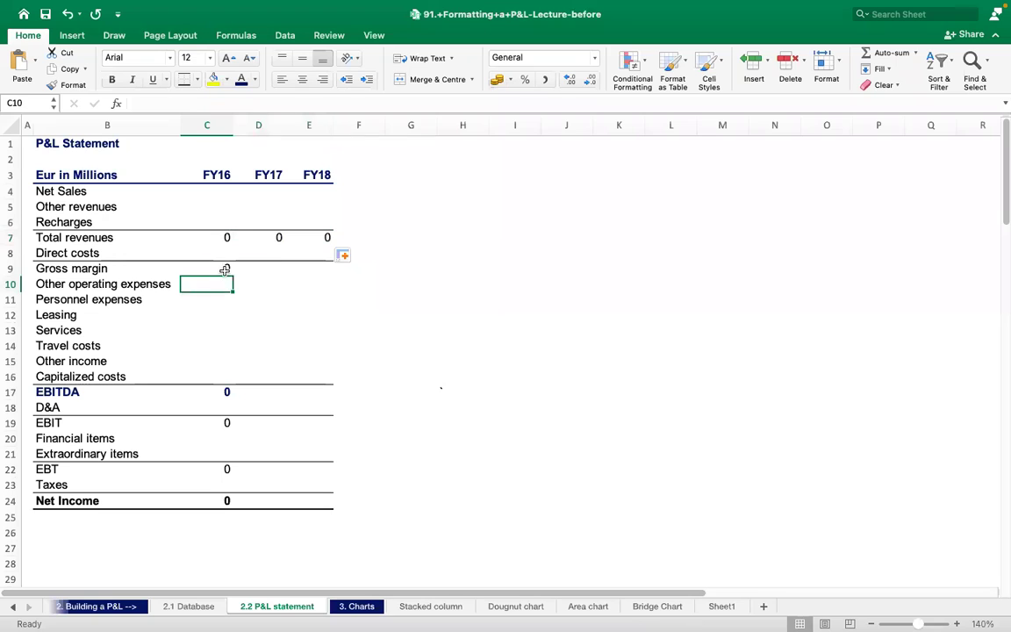
left_click(223, 267)
left_click_drag(234, 278, 329, 268)
left_click(214, 393)
left_click_drag(236, 402, 330, 399)
Step: Copy the FY16 formulas of EBIT, EBT and Net Income, rows 19, 22 and 24, across to FY17 and FY18
left_click(223, 426)
left_click_drag(232, 429, 326, 429)
left_click(226, 471)
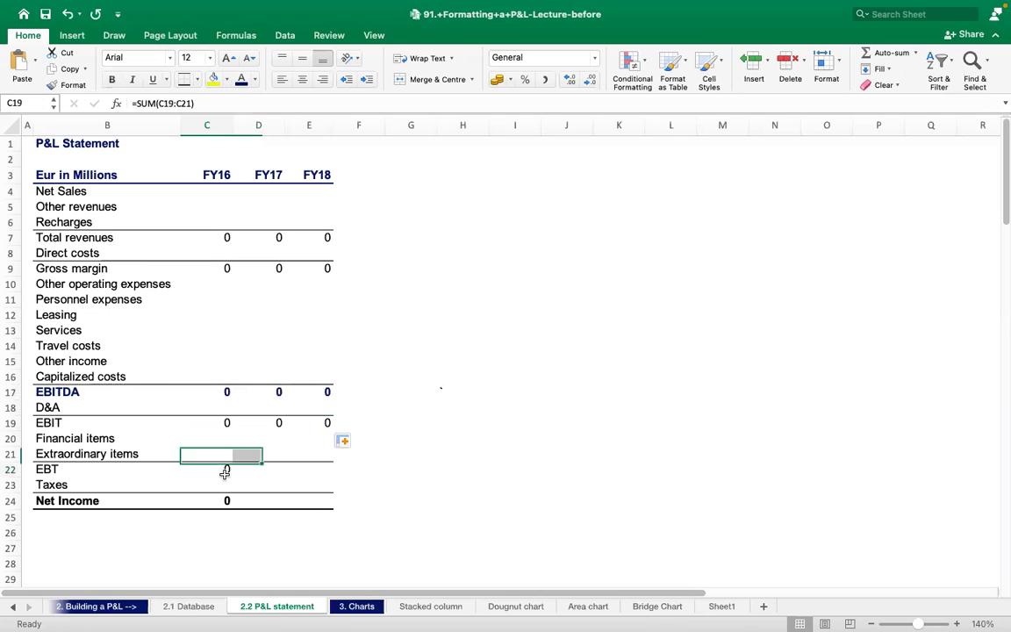
left_click_drag(231, 477, 327, 471)
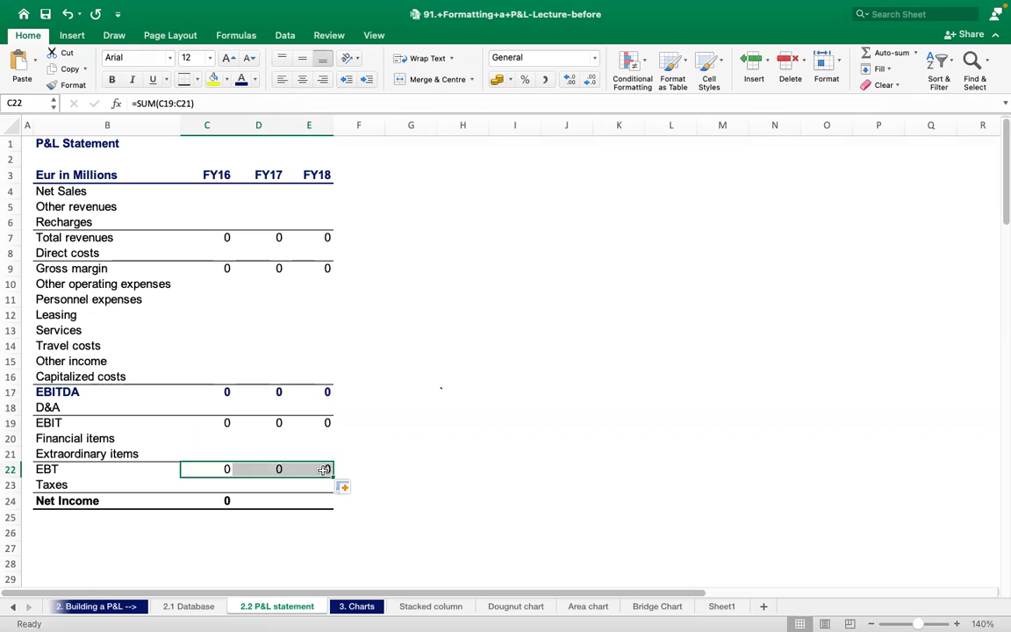
left_click(225, 502)
left_click_drag(232, 508, 326, 505)
left_click(436, 426)
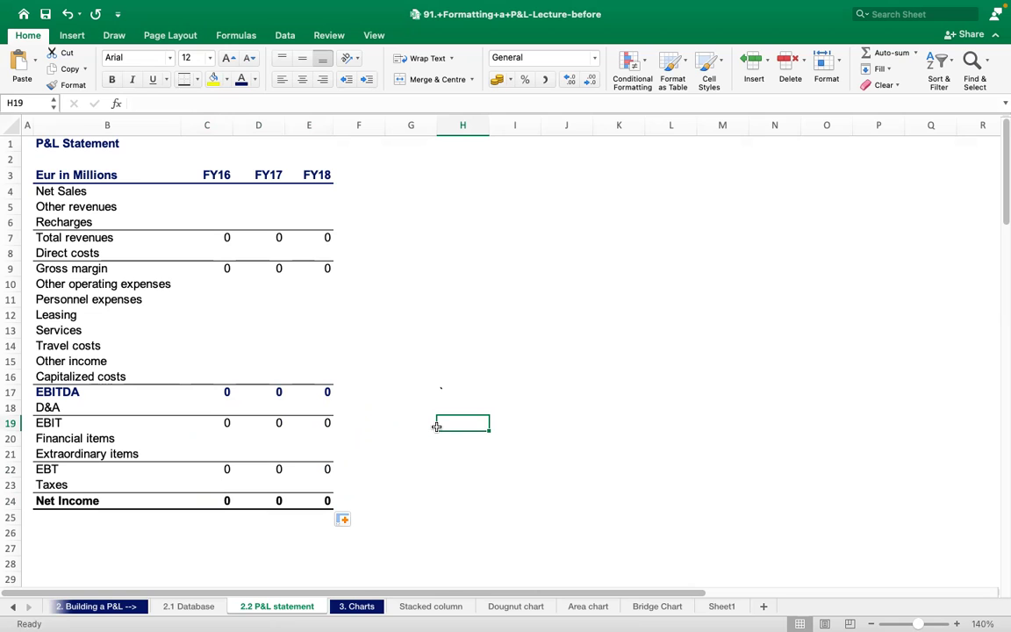
Step: Close this workbook and open 92.+Formatting+the+P&L-Lecture-before.xlsm from the 8_ Session folder with macros disabled
mouse_move(17, 2)
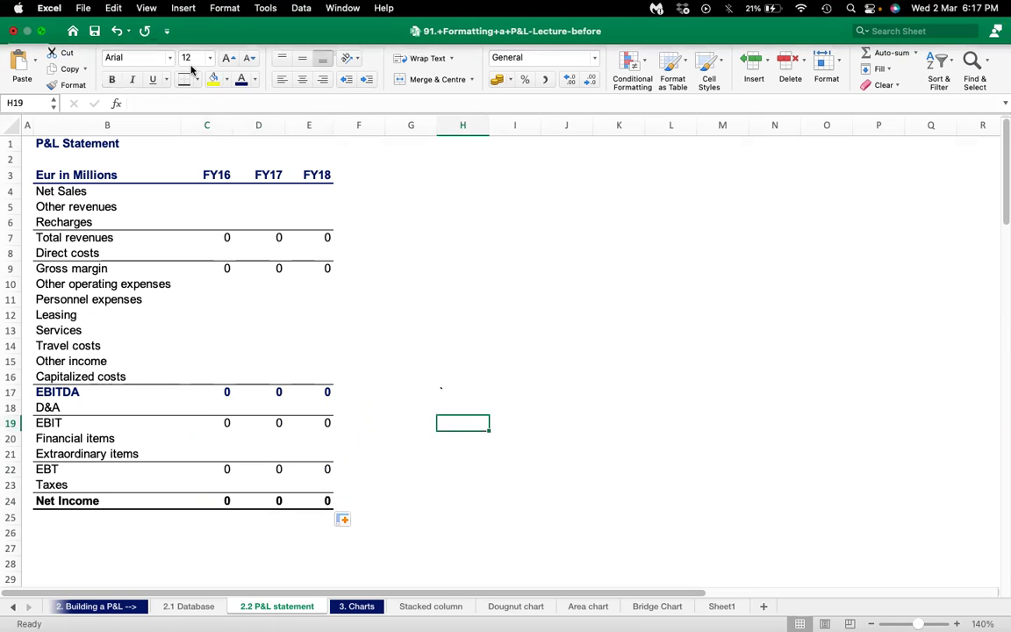
key("super+w")
left_click(518, 378)
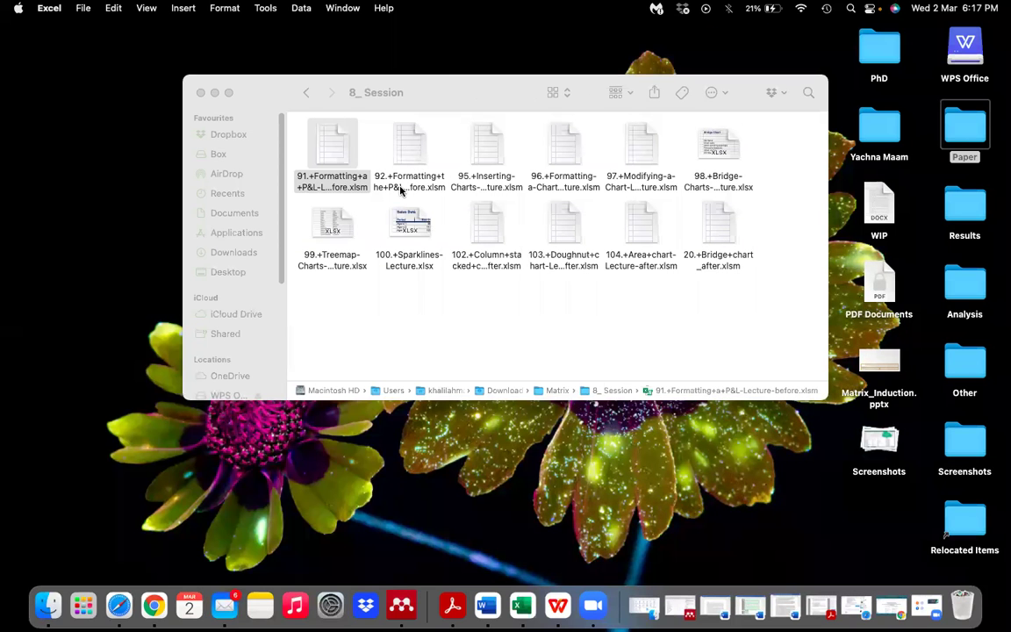
left_click(401, 191)
left_click(305, 164)
left_click(412, 156)
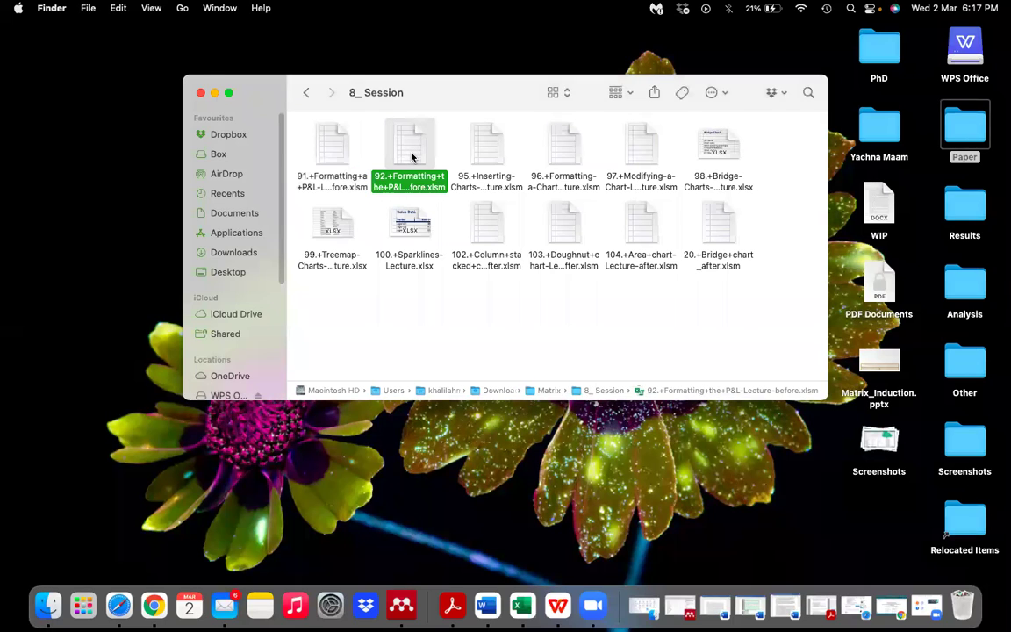
double_click(412, 156)
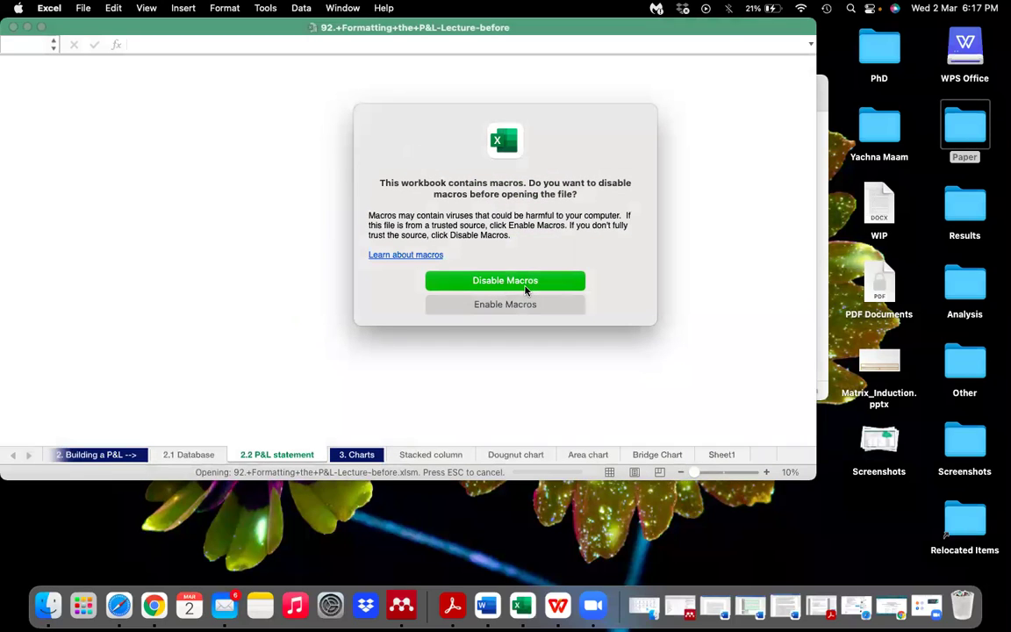
left_click(531, 287)
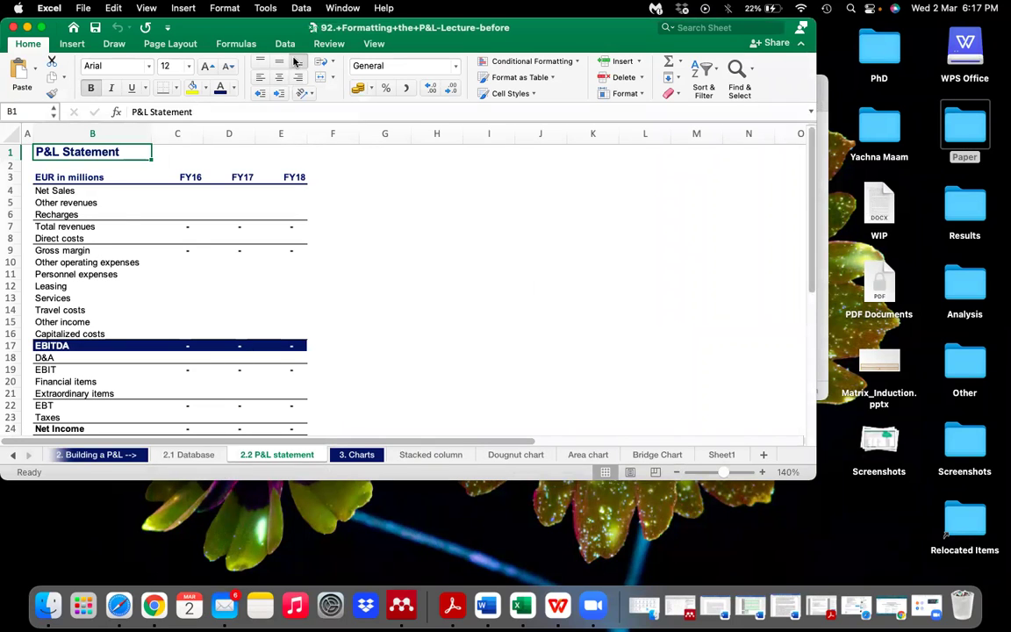
Step: Check the FY16 formulas for EBIT in C19 and Total revenues in C7, and close the workbook
left_click_drag(245, 28, 263, 17)
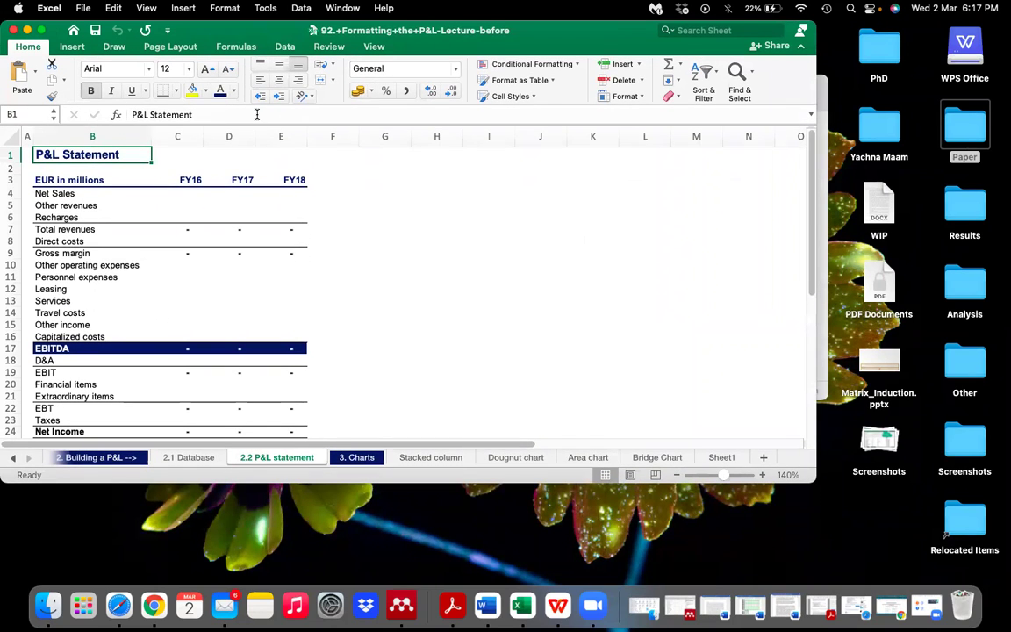
scroll(272, 282, "down", 3)
left_click(191, 305)
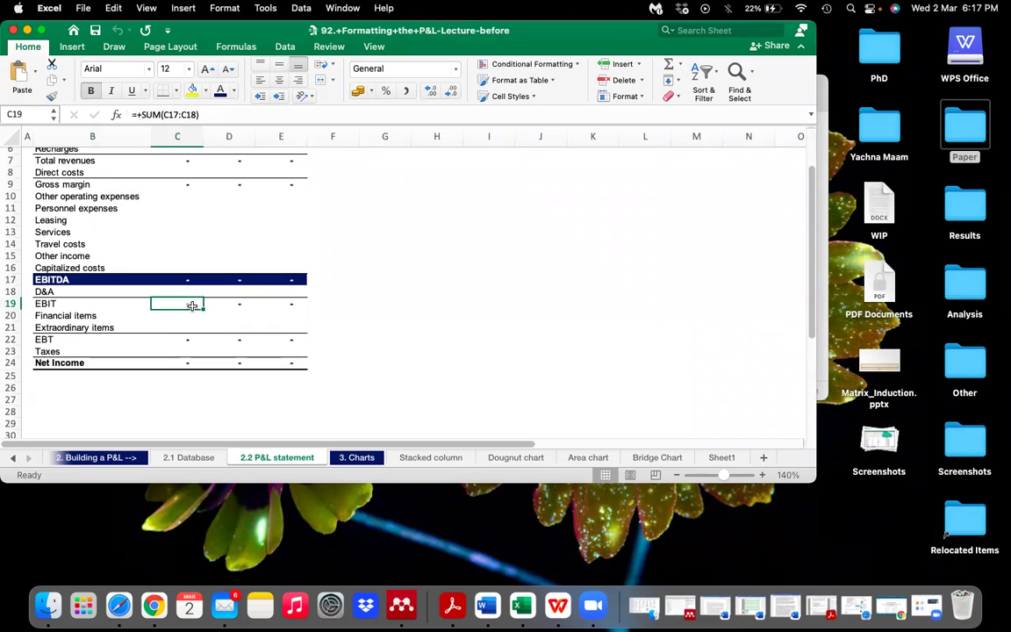
scroll(188, 231, "up", 3)
left_click(180, 229)
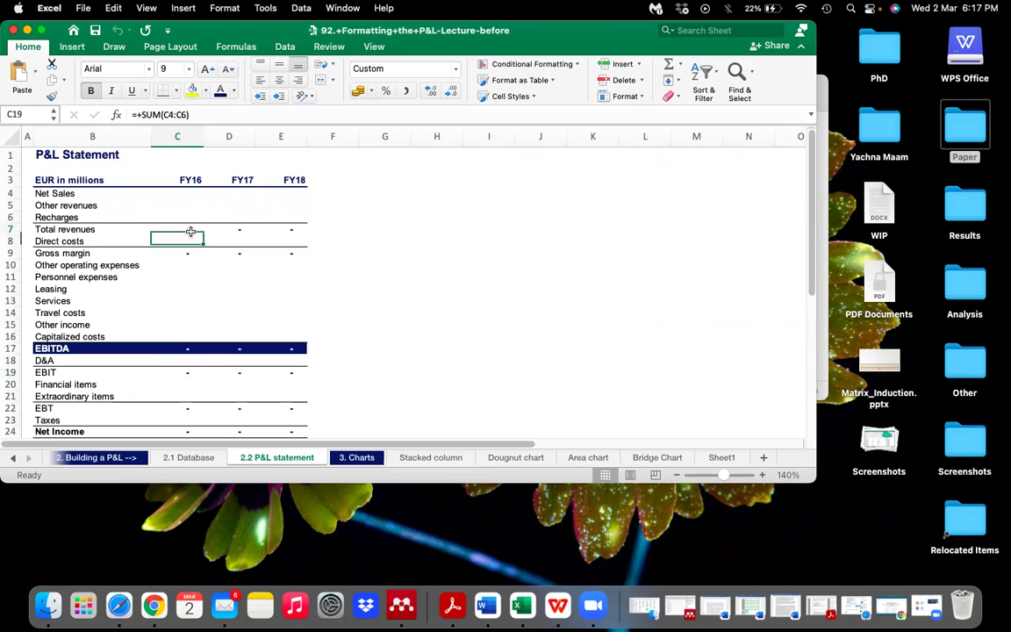
left_click(14, 31)
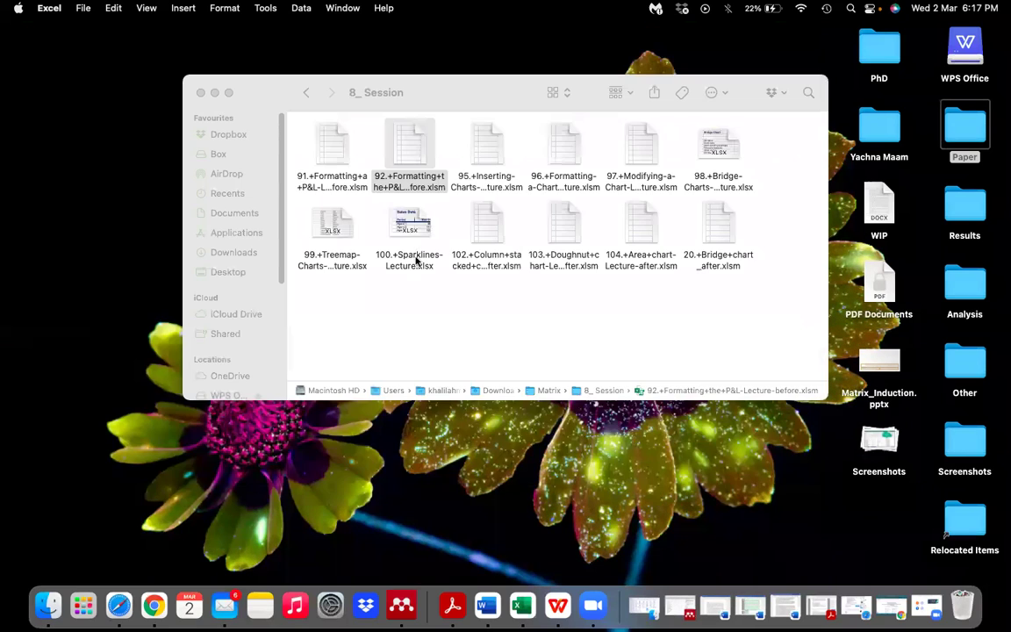
Step: Open 95.+Inserting-Charts-Lecture.xlsm with macros disabled to view its P&L statement, and close it again
left_click(487, 149)
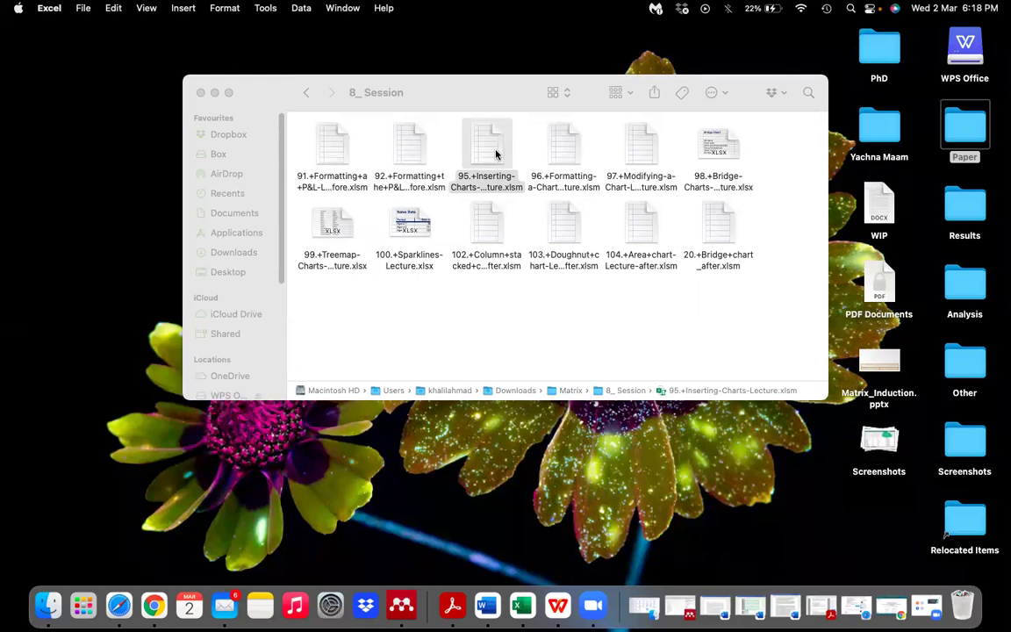
double_click(496, 154)
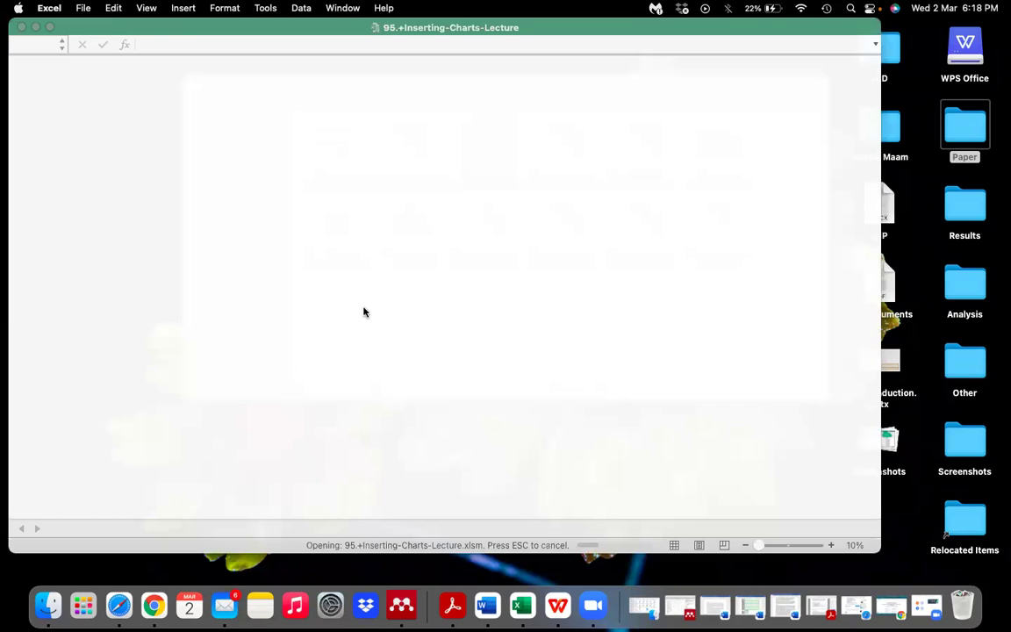
left_click_drag(319, 29, 319, 56)
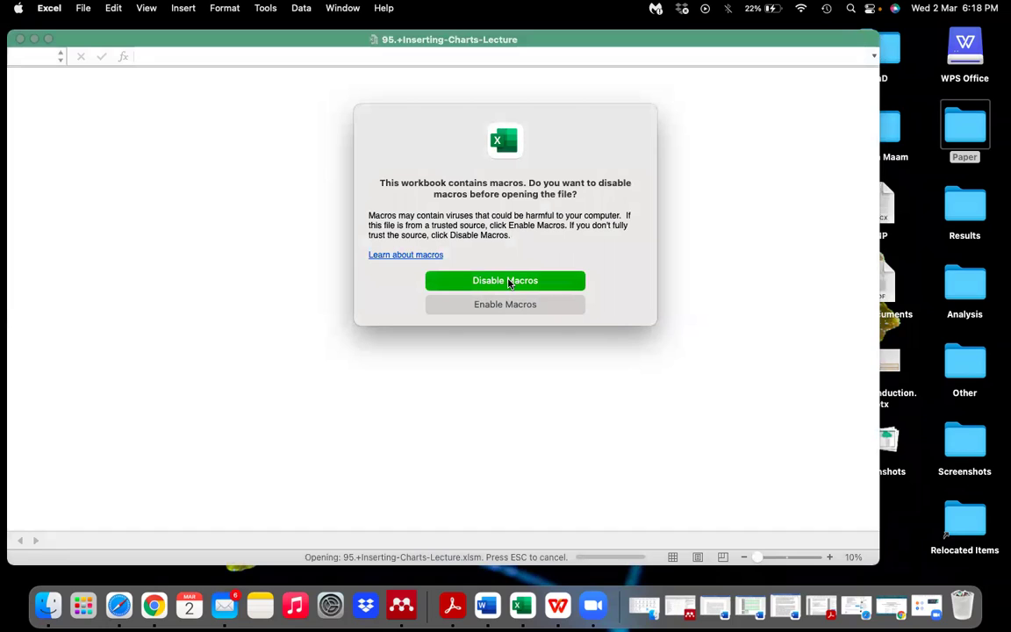
left_click(463, 280)
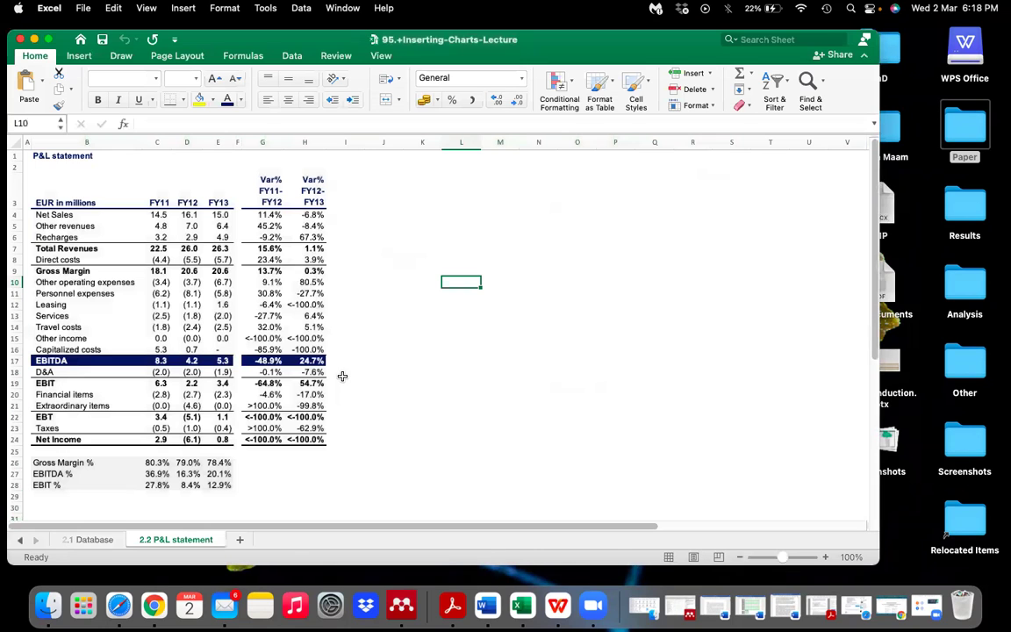
left_click(19, 41)
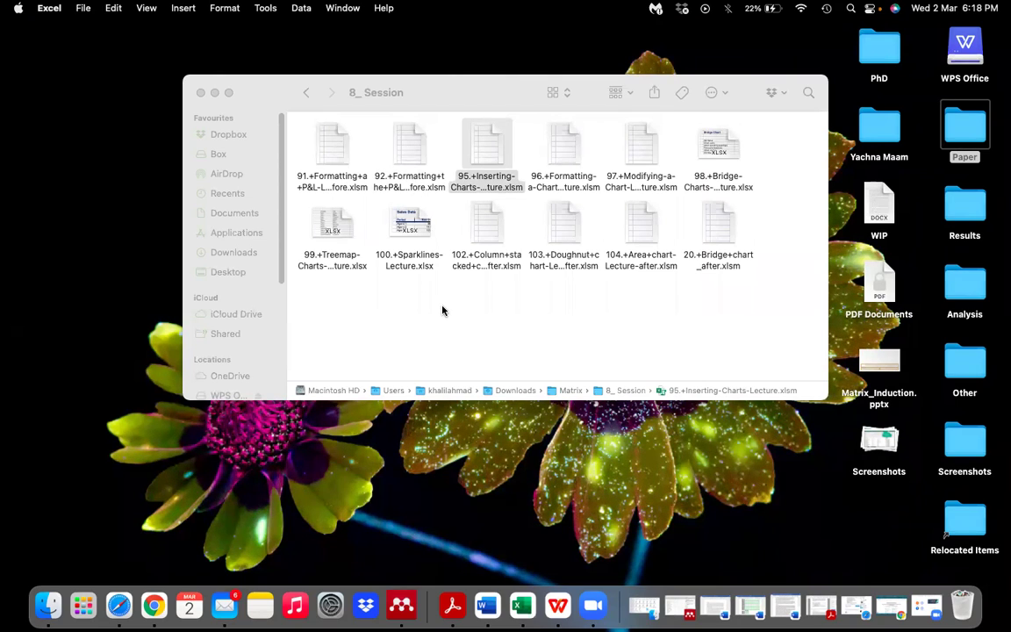
Step: Look through the lecture workbooks in the 8_ Session folder, from the P&L formatting files to 20.+Bridge+chart_after.xlsm
left_click(391, 189)
left_click(354, 192)
left_click(399, 184)
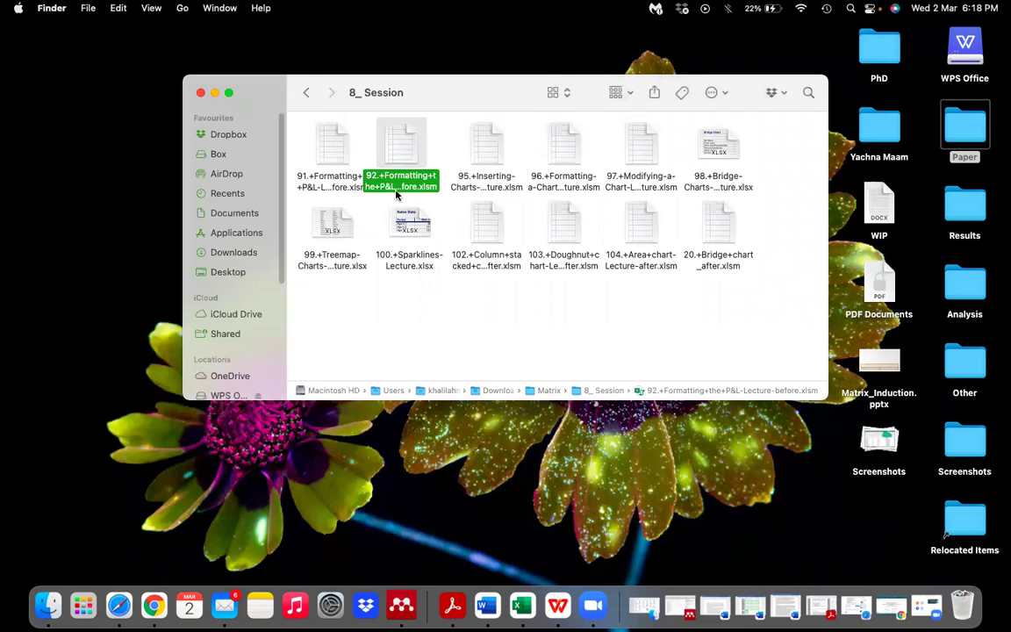
left_click(466, 180)
left_click(553, 191)
left_click(625, 184)
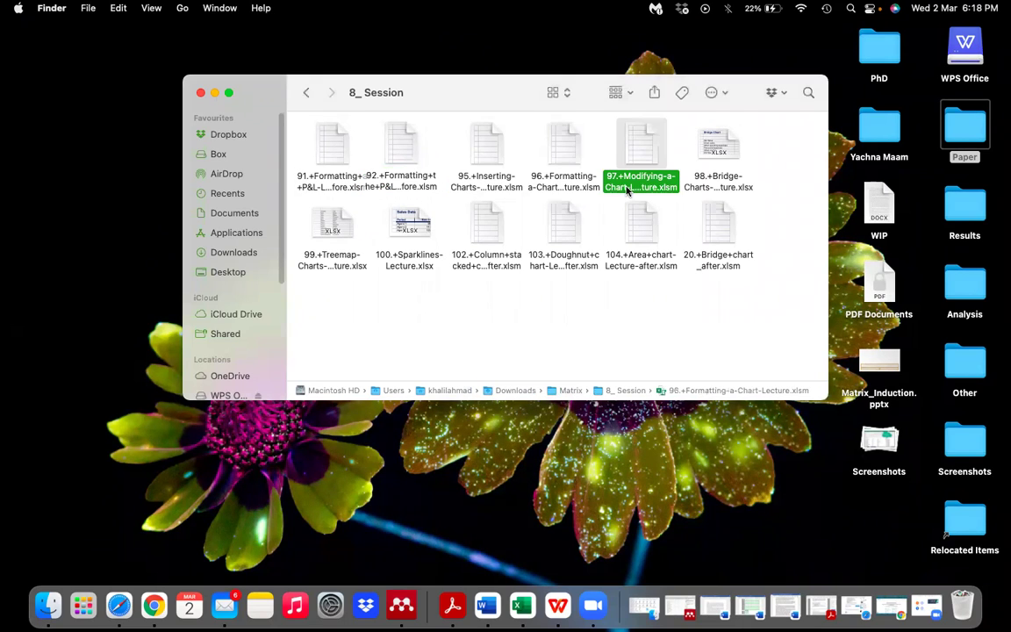
left_click(722, 182)
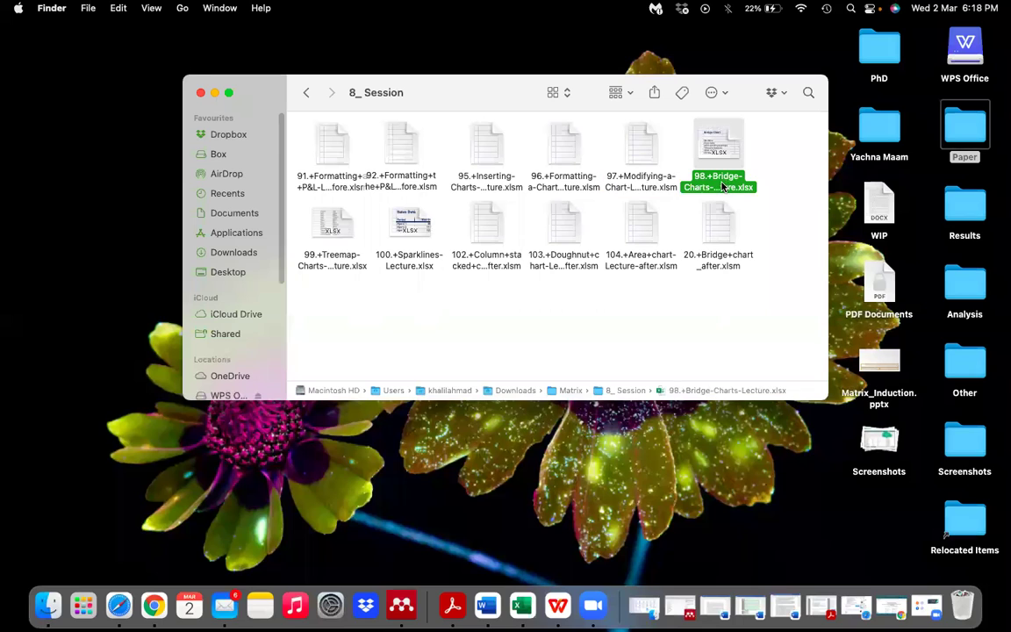
left_click(325, 230)
left_click(406, 226)
left_click(484, 227)
left_click(560, 237)
key("Right")
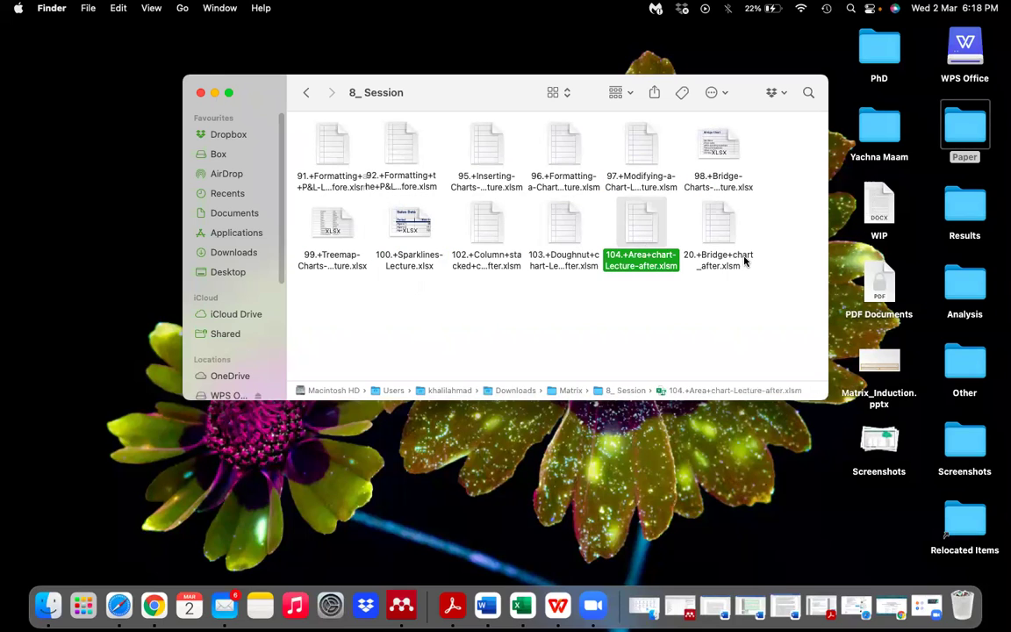
key("Right")
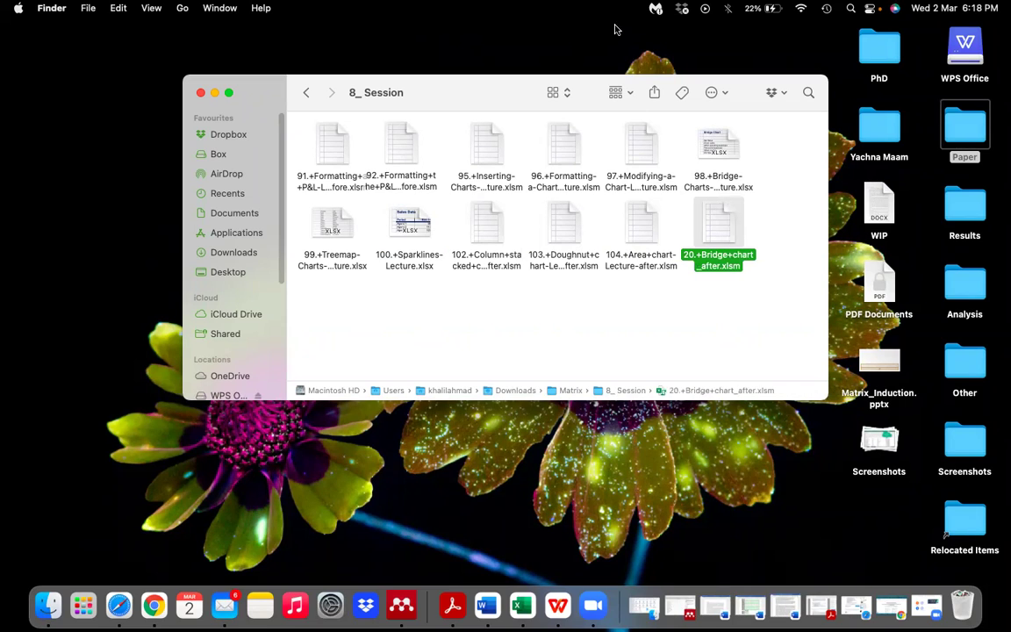
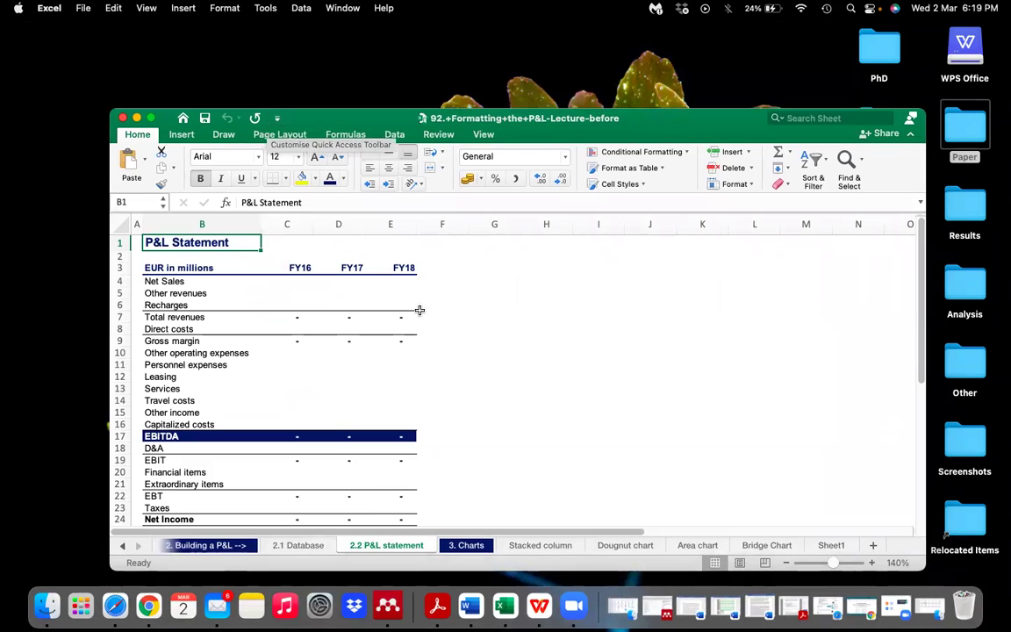
Step: Move the 92.+Formatting+the+P&L-Lecture-before window to the screen's upper-left corner and enlarge it to show the whole P&L statement
scroll(420, 310, "down", 1)
scroll(420, 310, "down", 2)
scroll(420, 310, "up", 5)
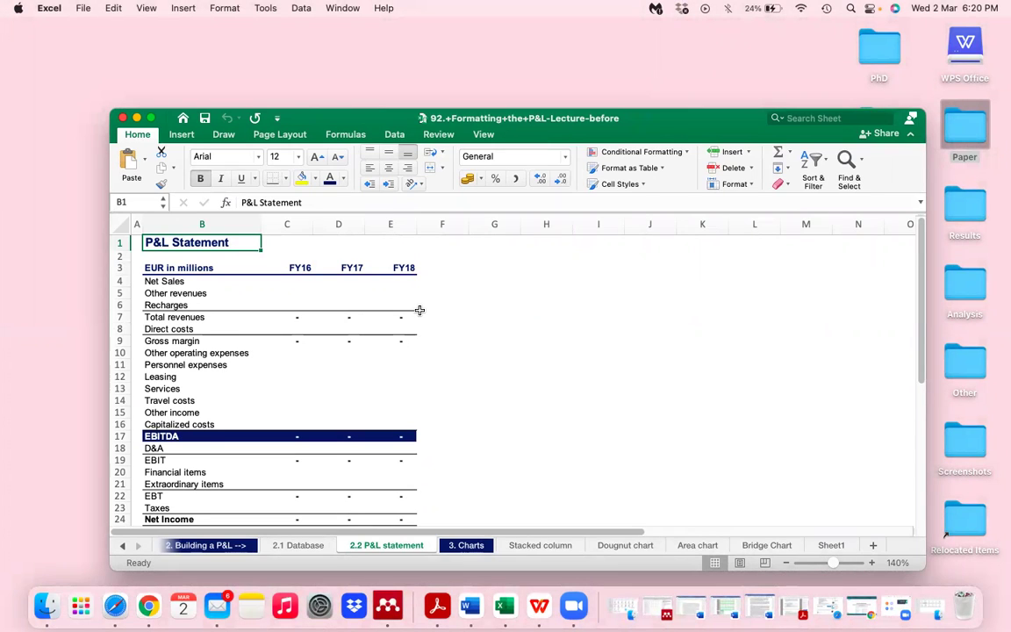
left_click_drag(329, 114, 249, 3)
left_click_drag(817, 477, 993, 579)
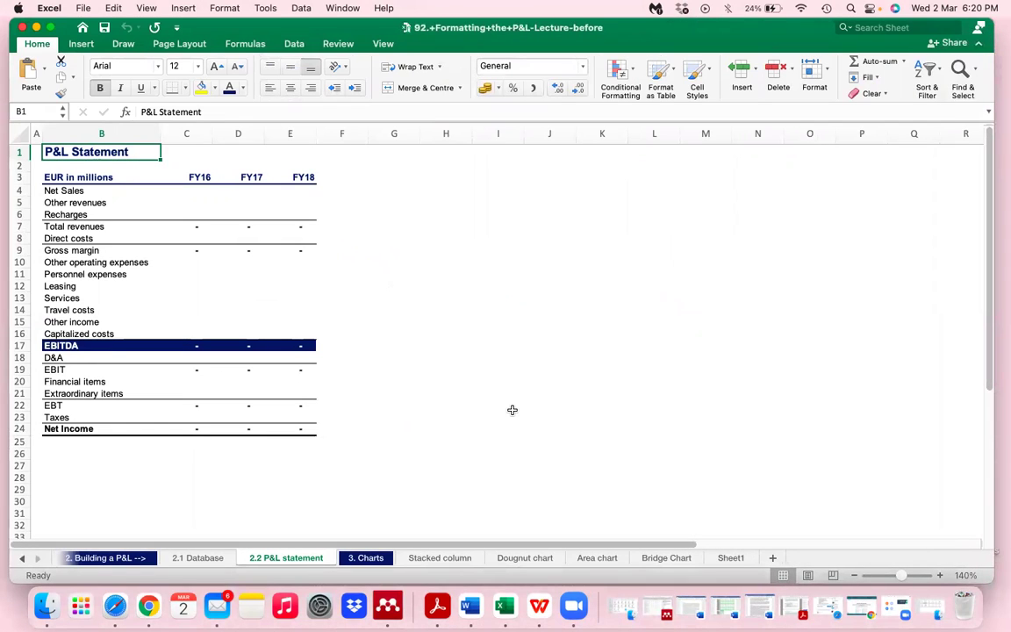
Step: Review the source sheets behind the P&L: the FY2016, FY2017 and FY2018 extractions and the 2.1 Database sheet
left_click(20, 561)
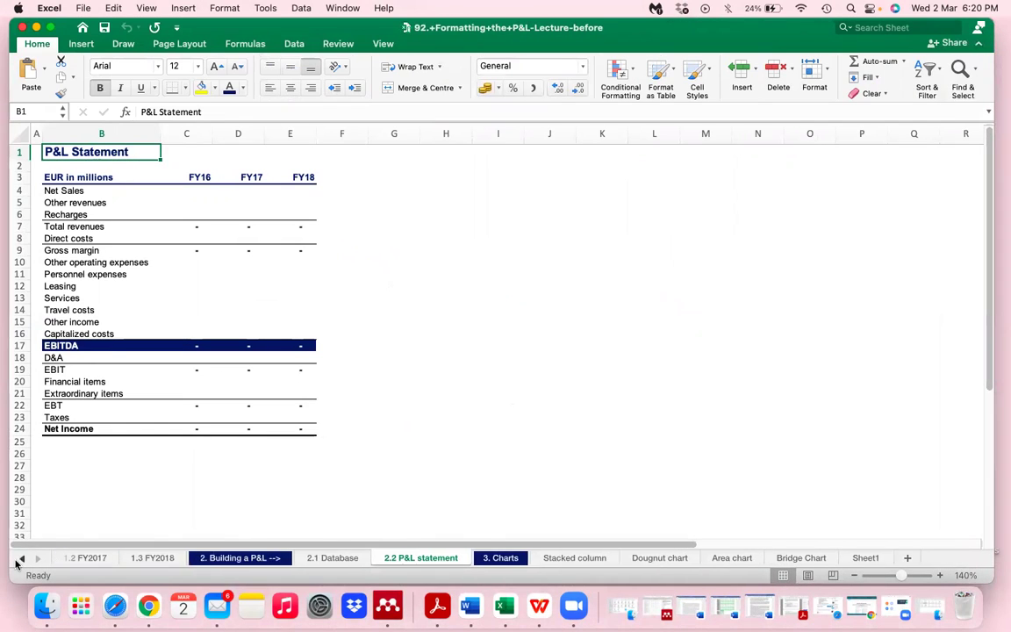
left_click(223, 559)
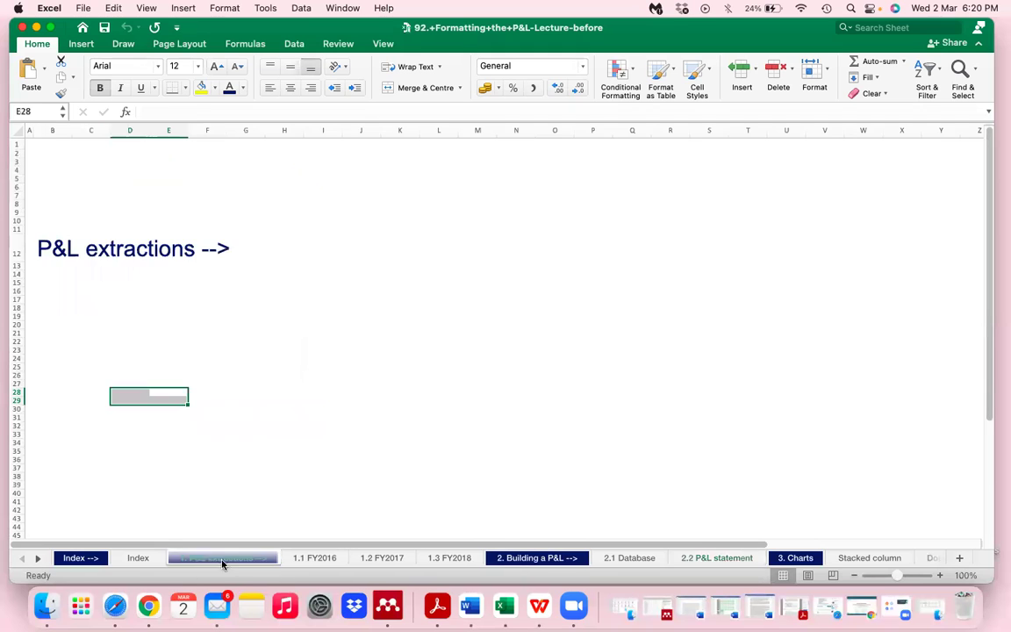
left_click(309, 559)
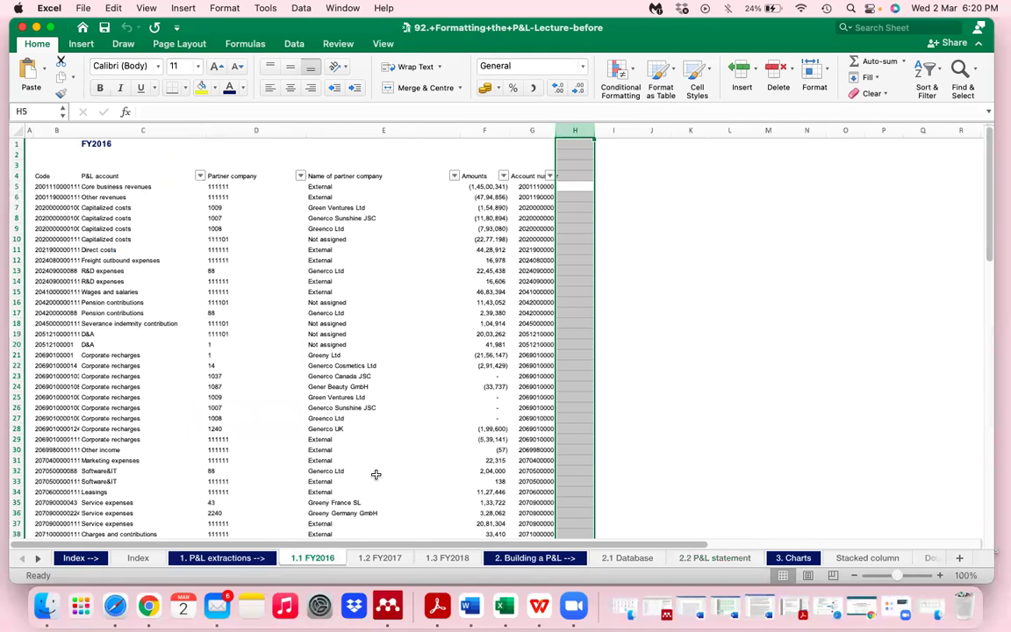
scroll(376, 474, "down", 9)
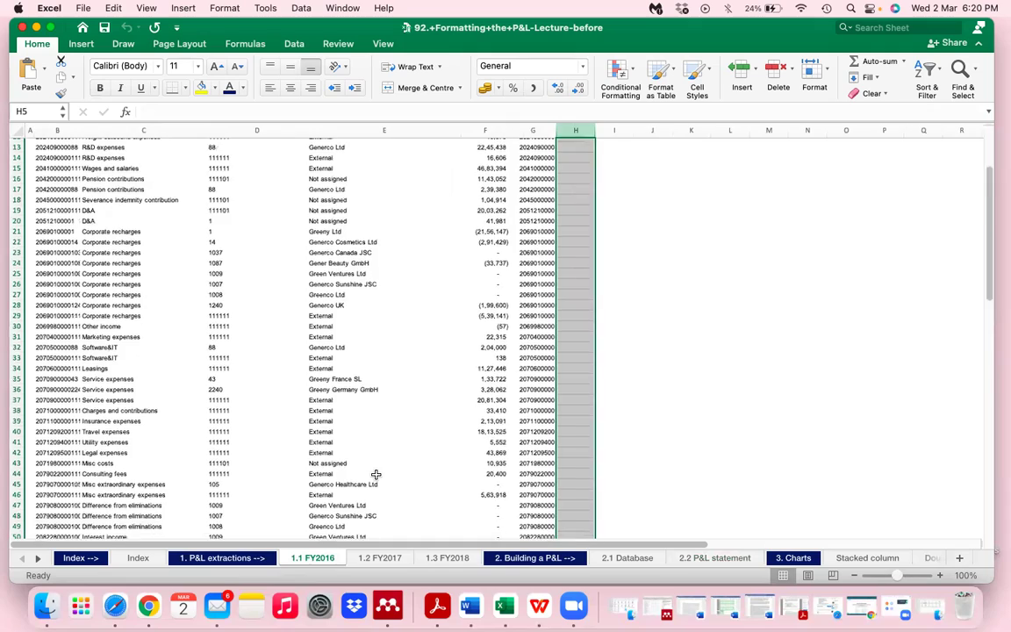
scroll(376, 474, "up", 9)
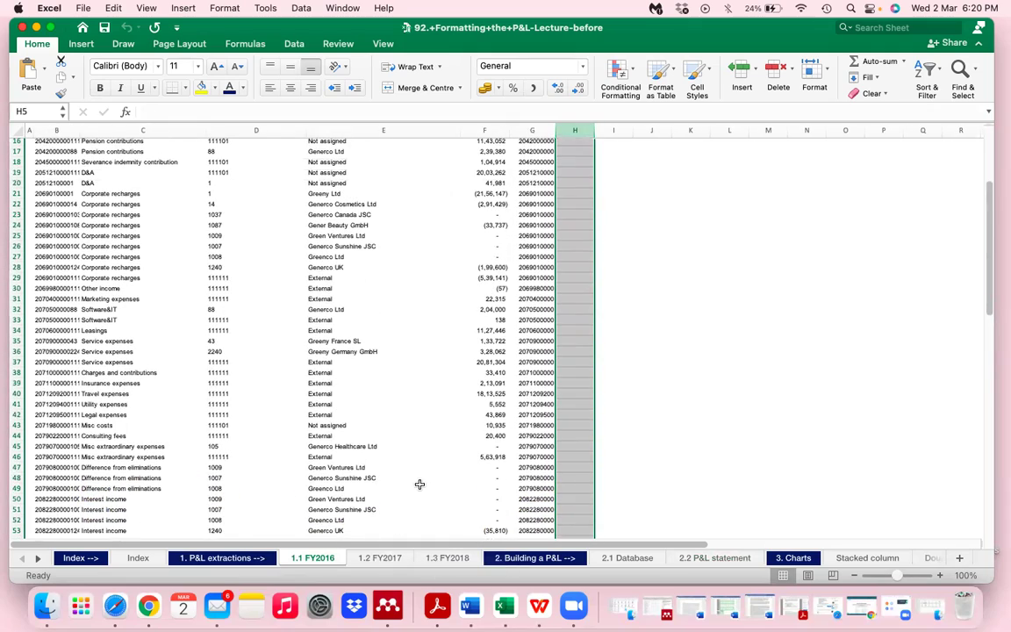
left_click(380, 559)
left_click(448, 559)
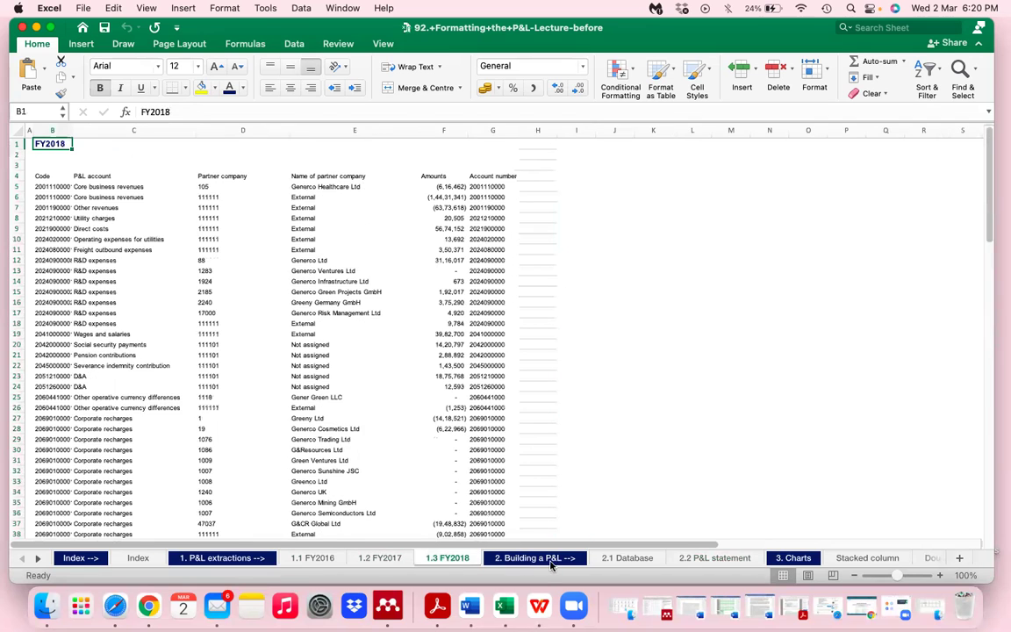
left_click(544, 559)
left_click(623, 559)
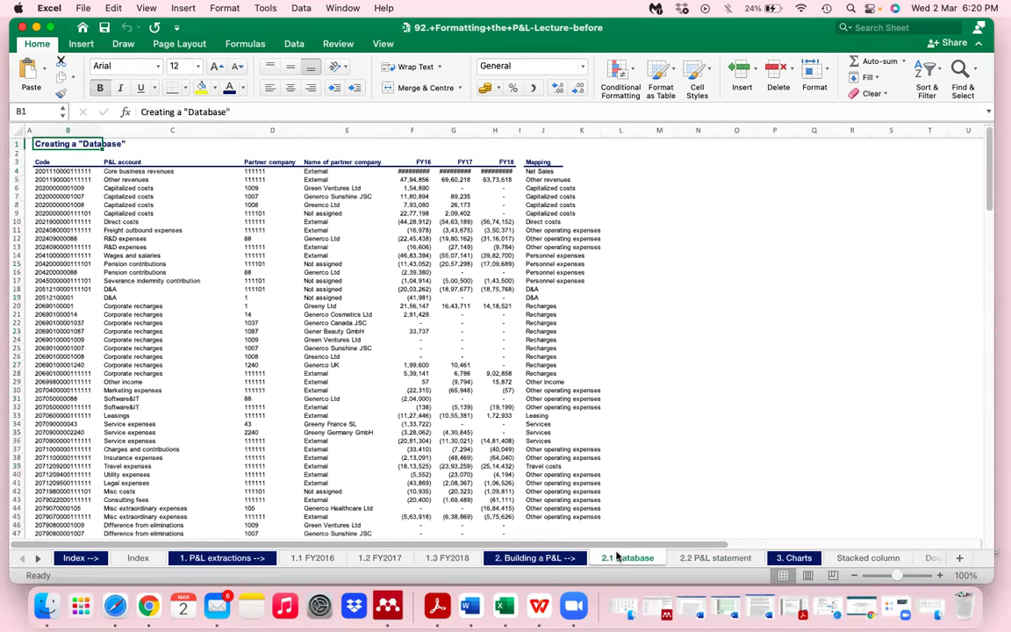
Step: Return to the 2.2 P&L statement sheet and select the Net Sales label in B4
left_click(726, 559)
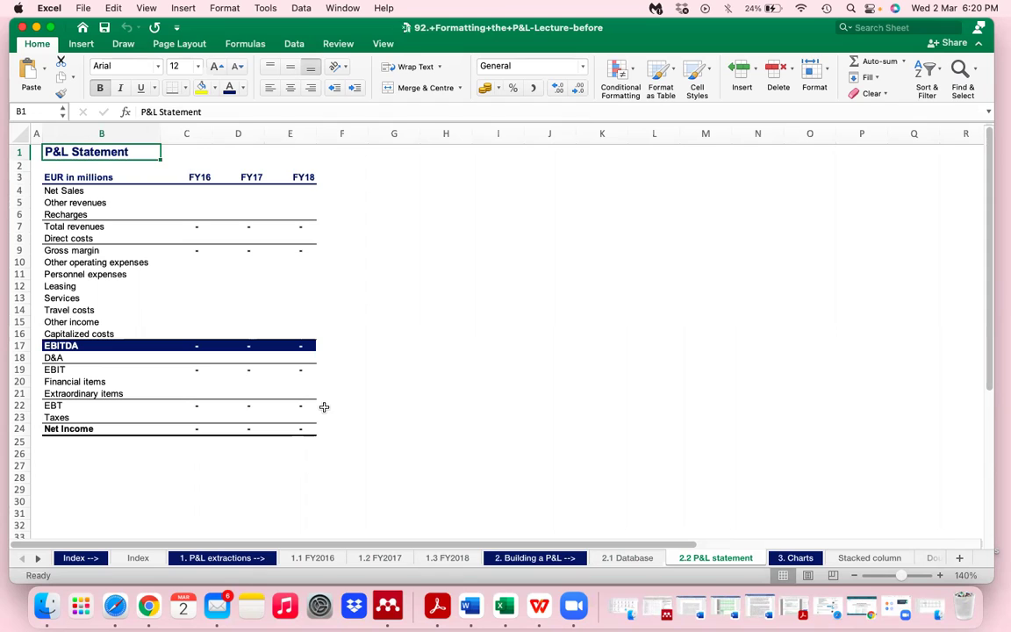
key("Down")
key("Down")
key("Down")
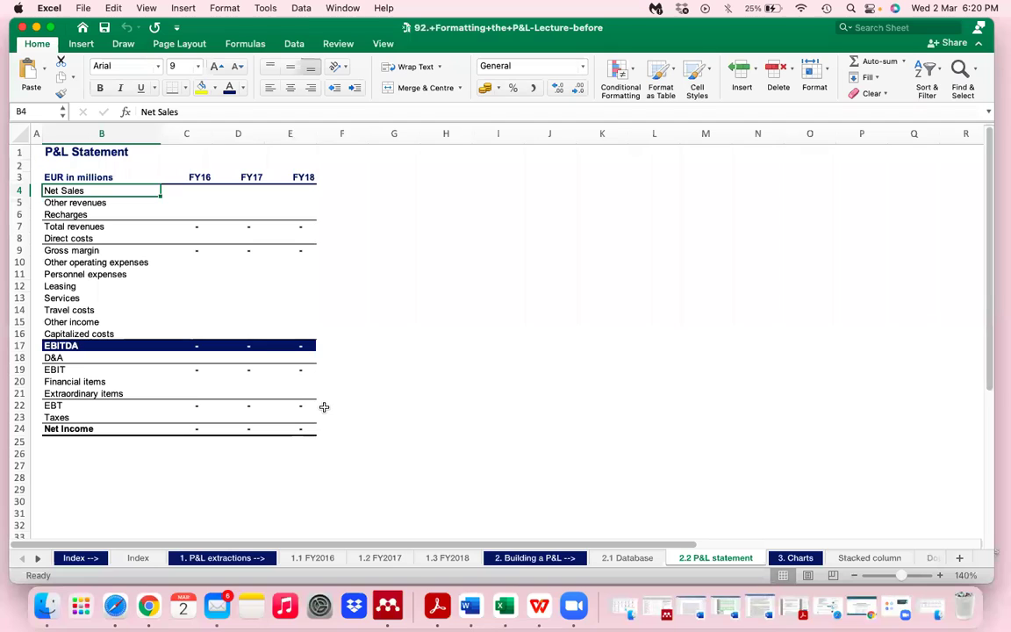
Step: Start a SUMIF formula in C4 for FY16 Net Sales with the 2.1 Database Mapping column $J:$J as its range
key("Right")
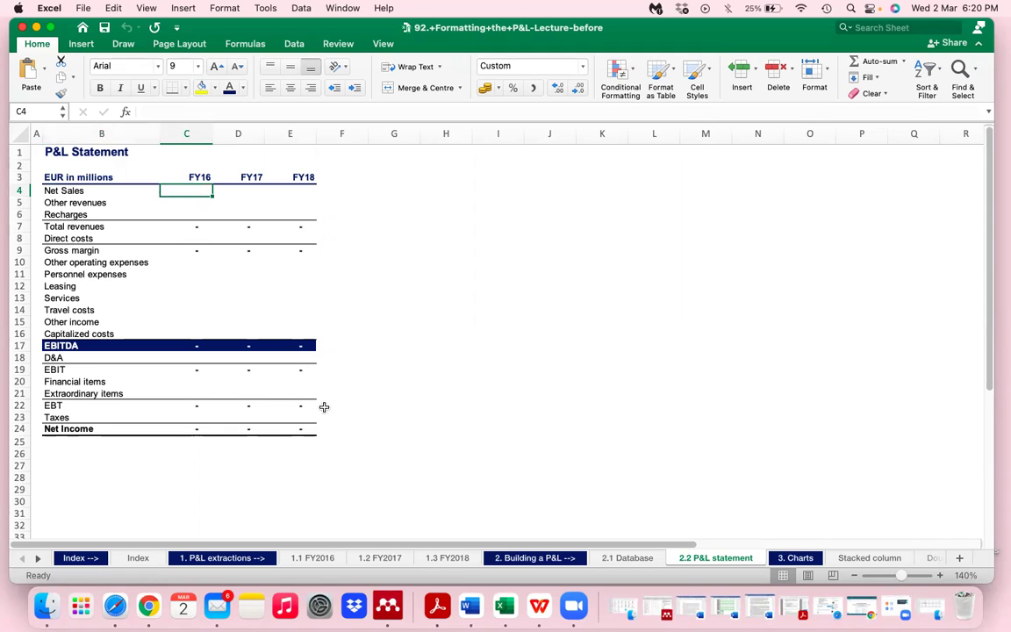
type("=sumif")
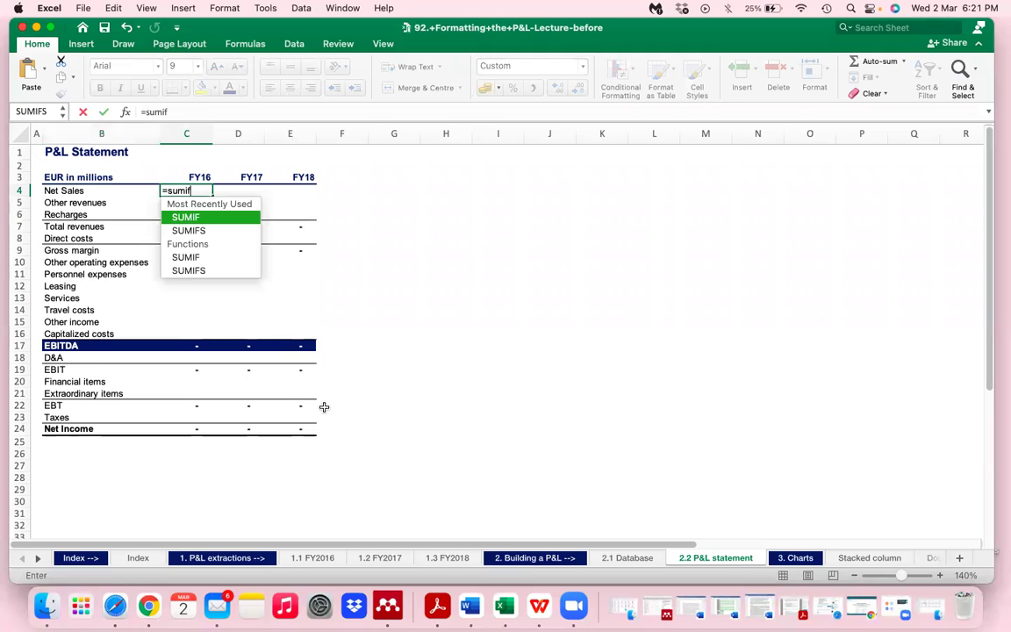
key("Tab")
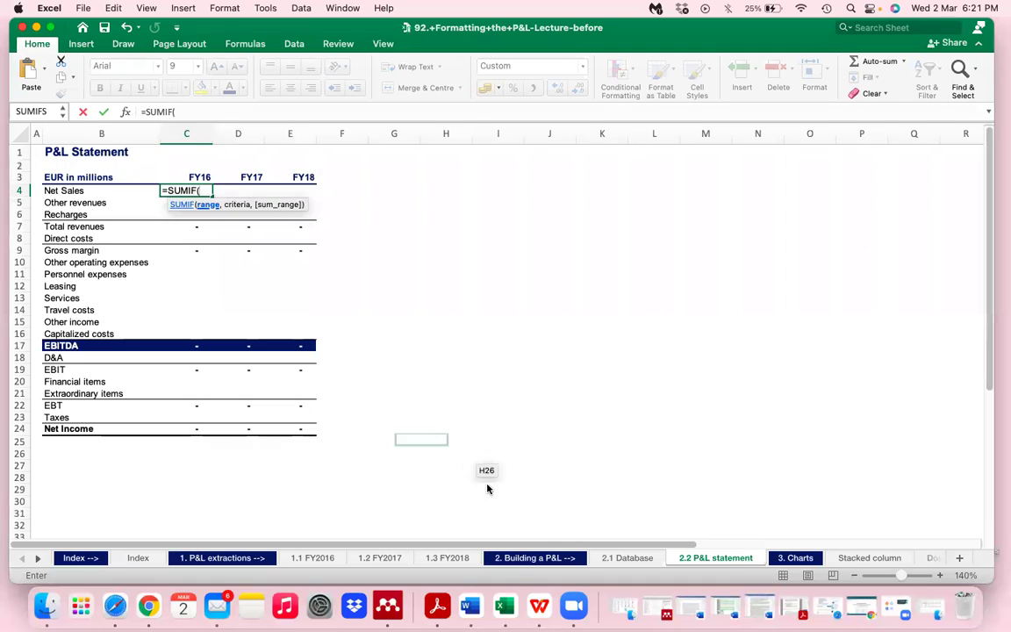
left_click(618, 561)
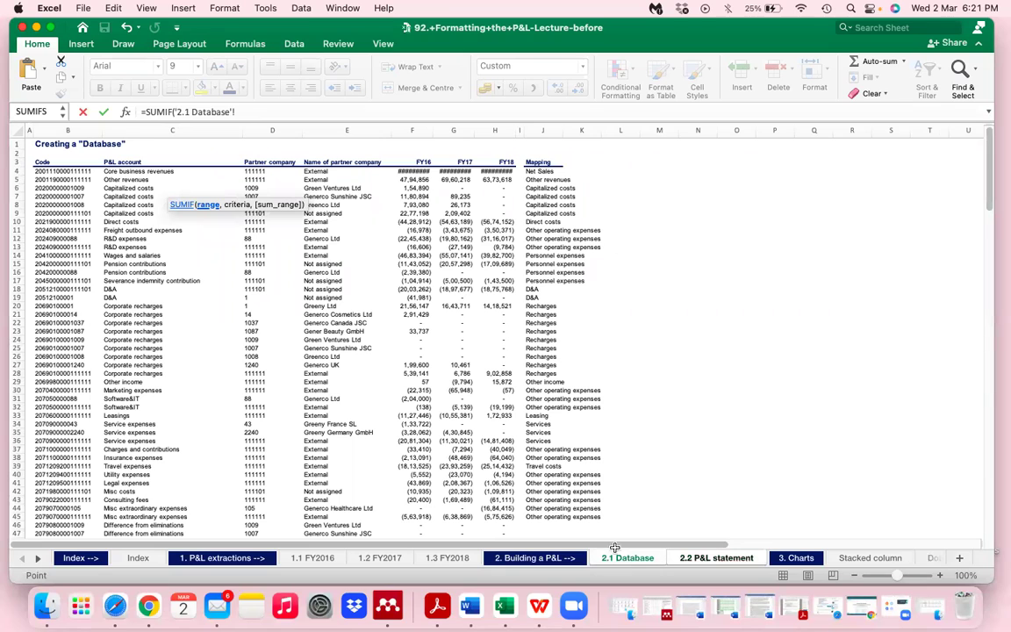
left_click(549, 130)
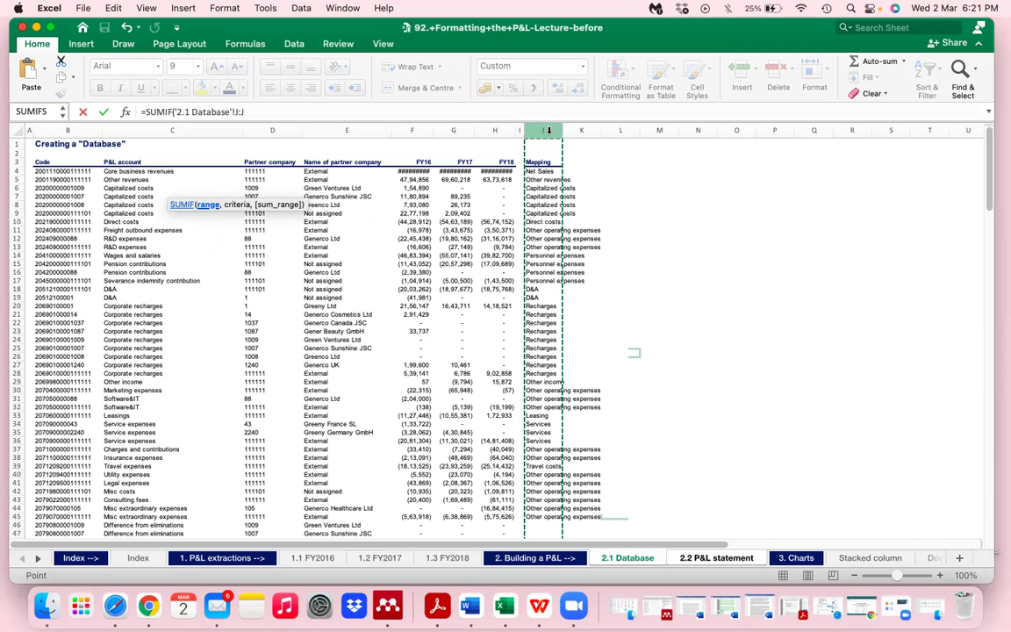
key("F4")
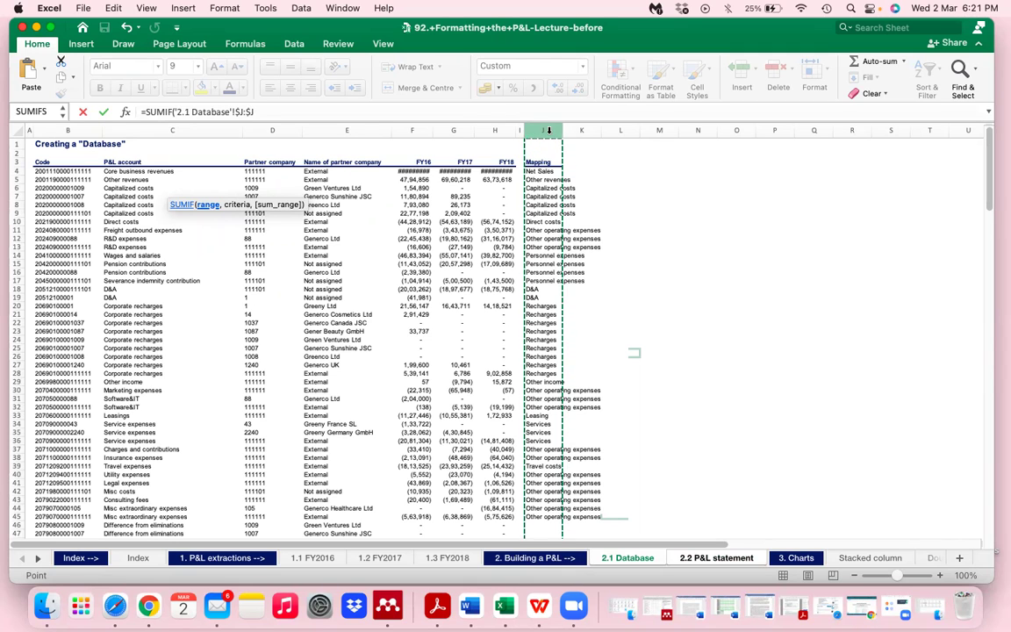
type(",")
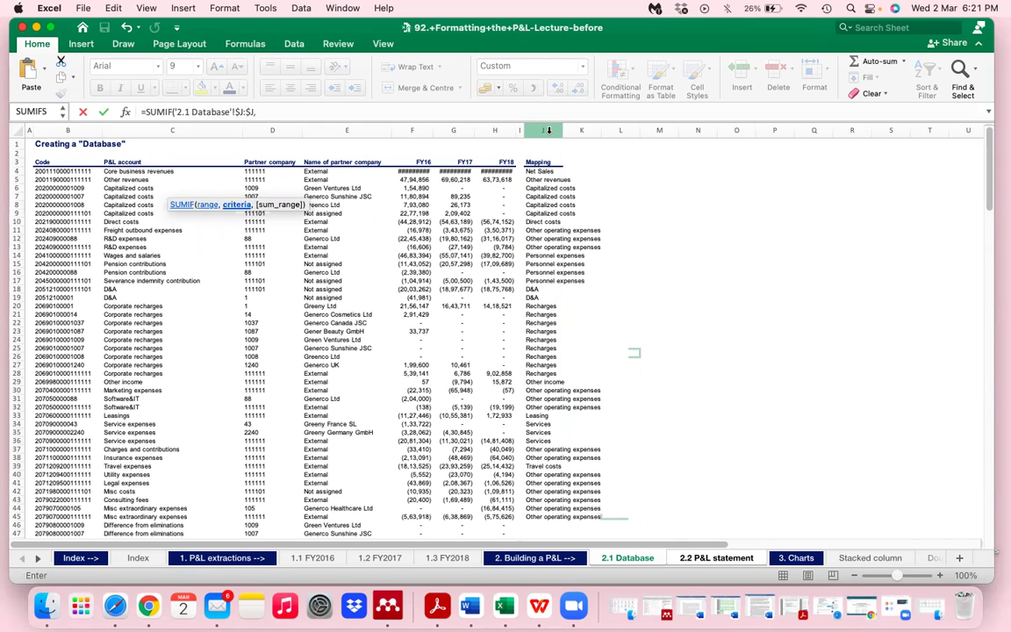
Step: Finish the SUMIF with the Net Sales label $B4 as criteria and the 2.1 Database FY16 column F:F as sum range
left_click(241, 213)
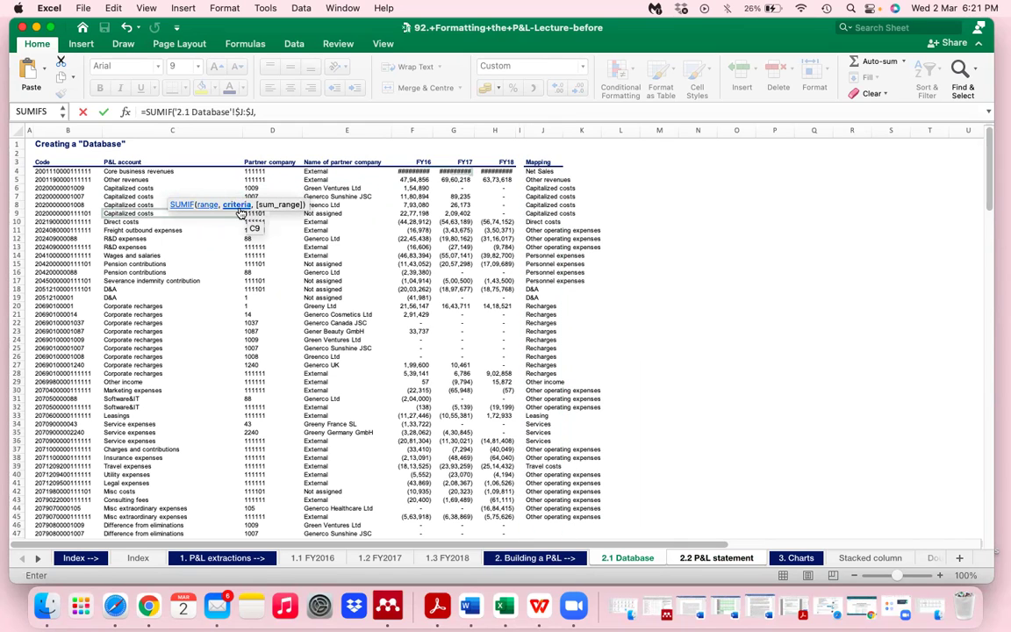
left_click(702, 559)
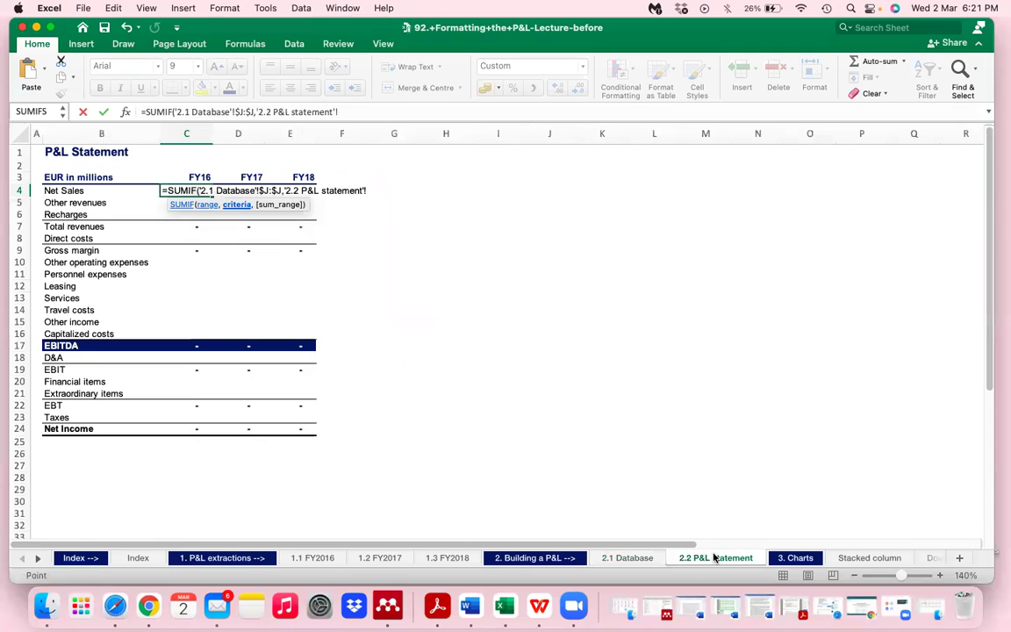
left_click(77, 189)
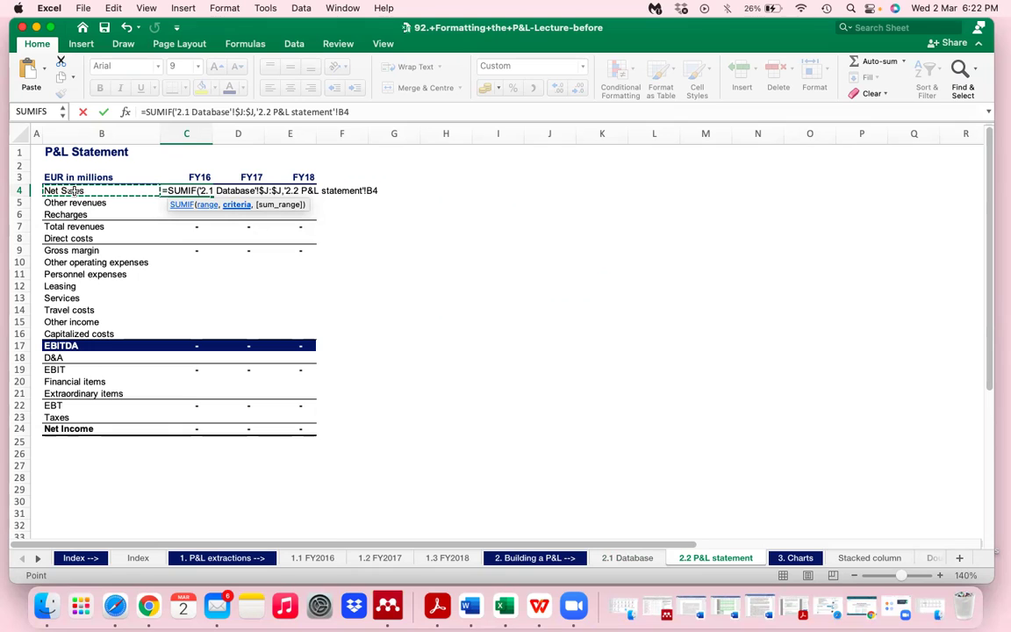
left_click(333, 113)
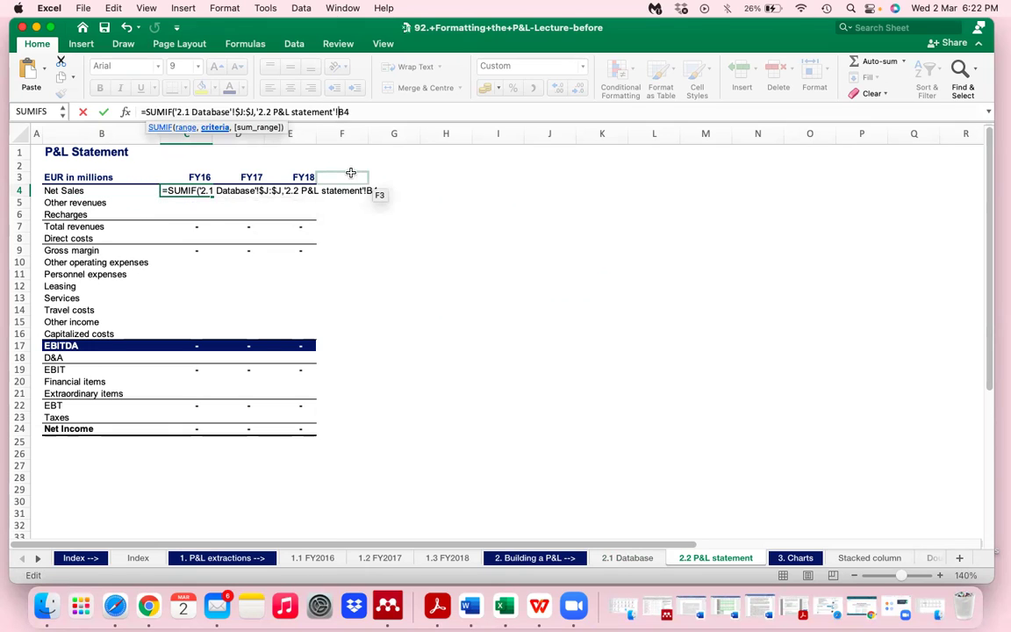
type("$J")
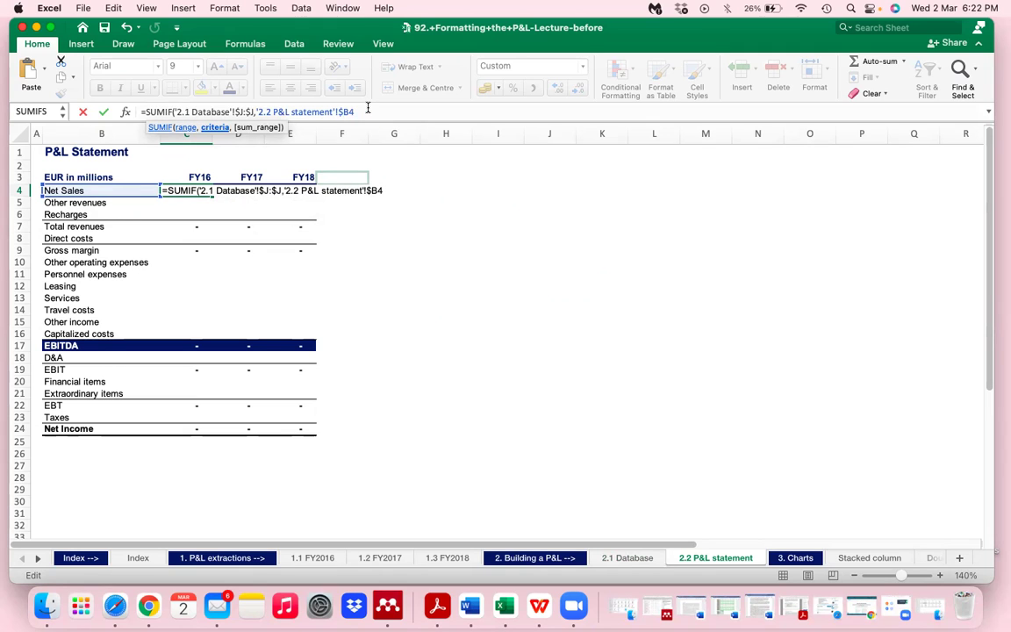
type(",")
left_click(631, 558)
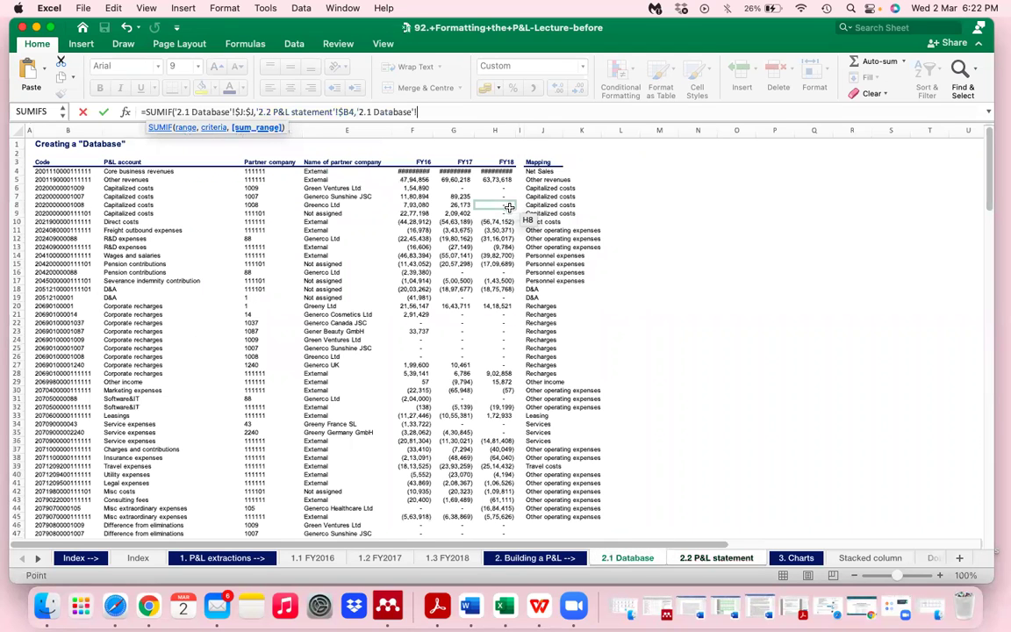
left_click(419, 129)
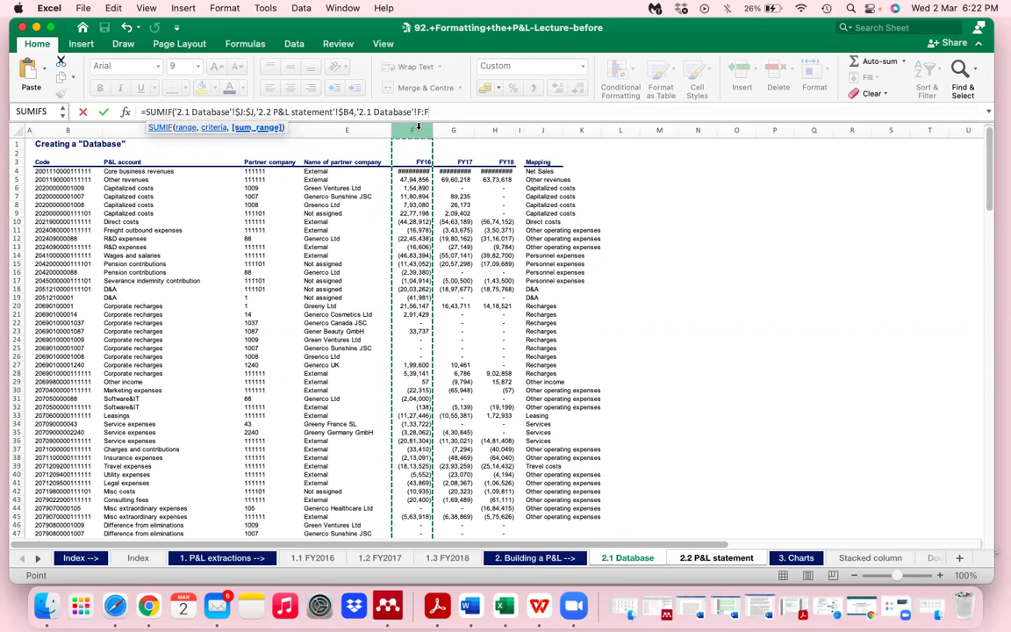
type(")")
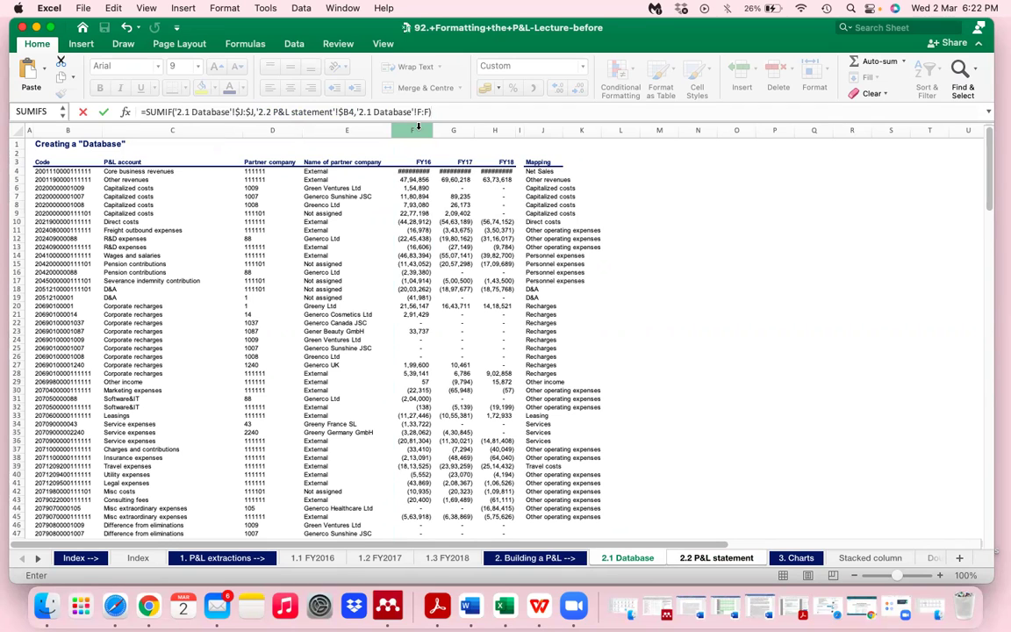
key("Return")
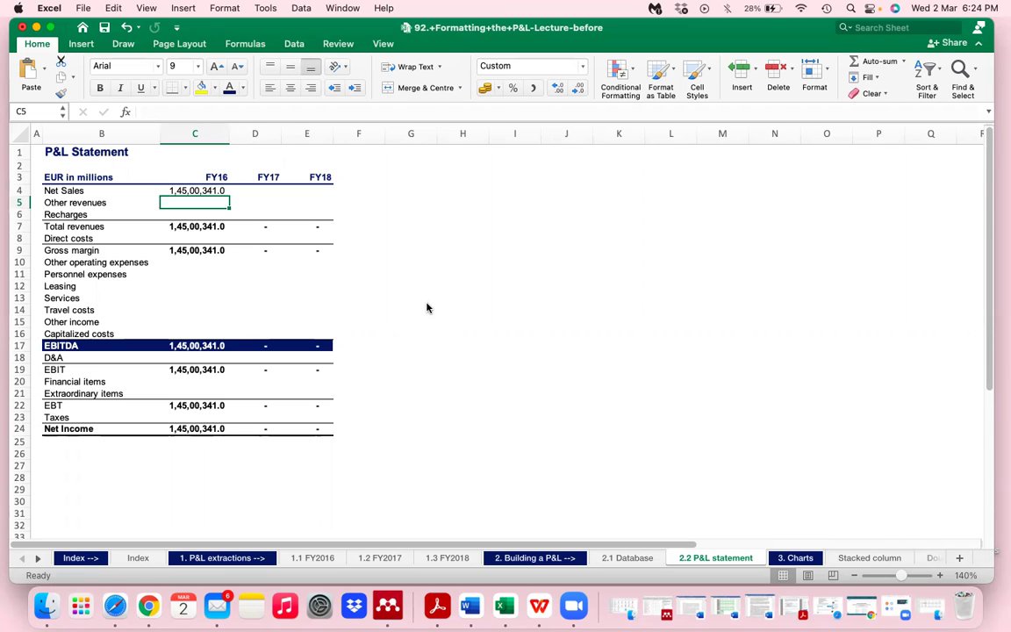
Step: Divide the Net Sales formula in C4 by 1000000 to express it in millions
left_click(202, 192)
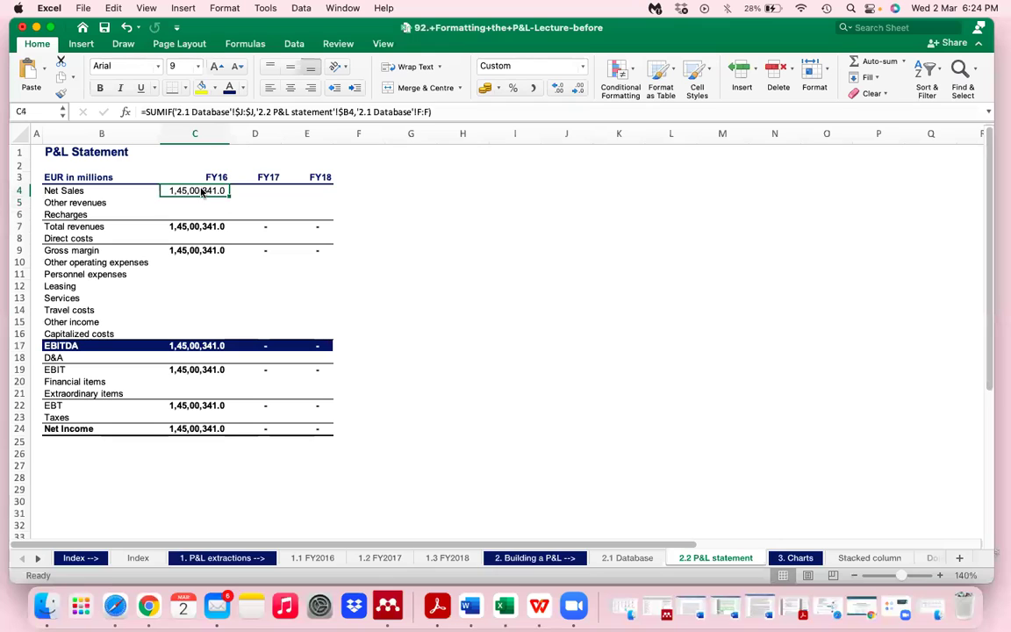
left_click(455, 111)
type("/1000000")
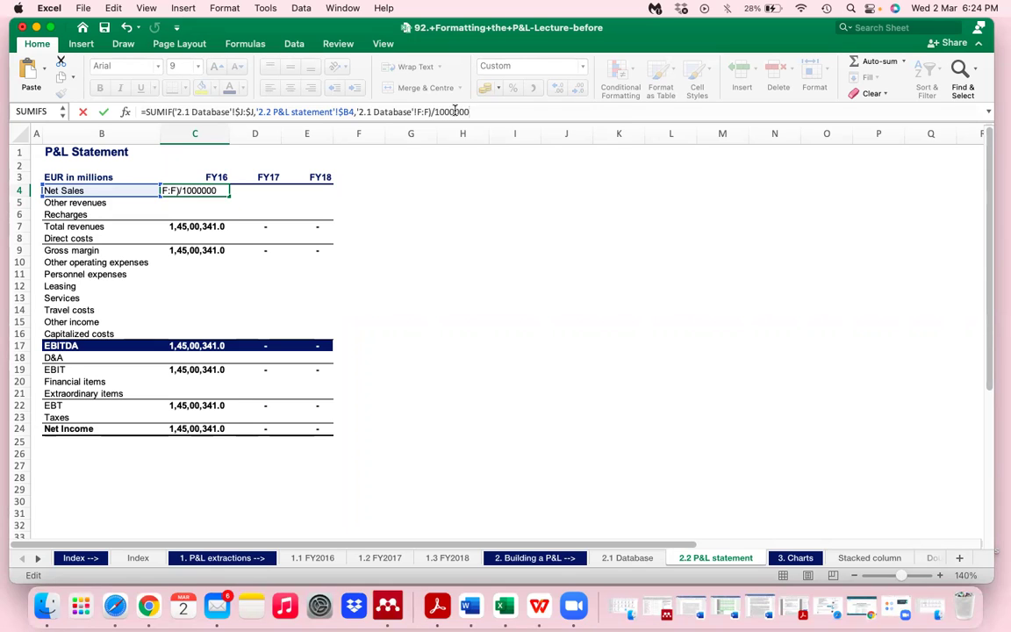
key("Return")
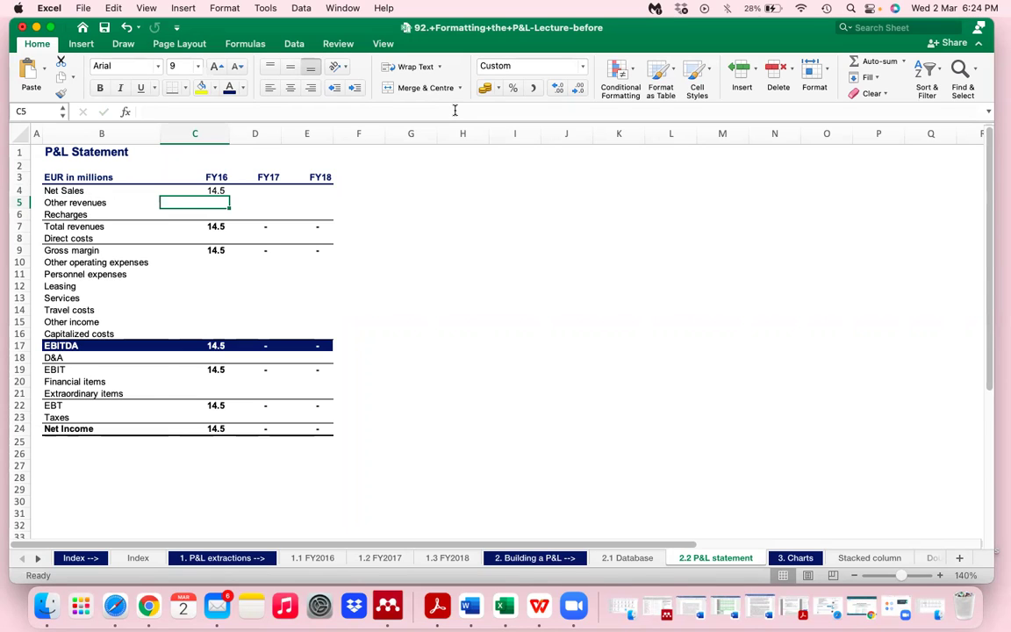
Step: Copy the C4 formula across FY16 to FY18 for Net Sales, Other revenues and Recharges, C4:E6
key("Up")
key("ctrl+c")
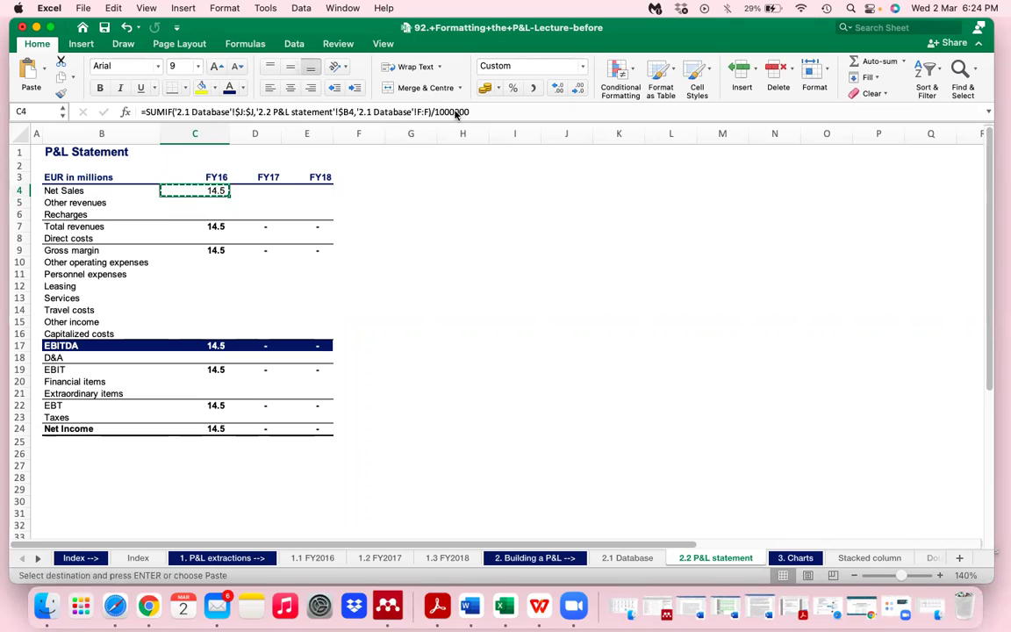
key("shift+Right")
key("shift+Right")
key("shift+Down")
key("shift+Down")
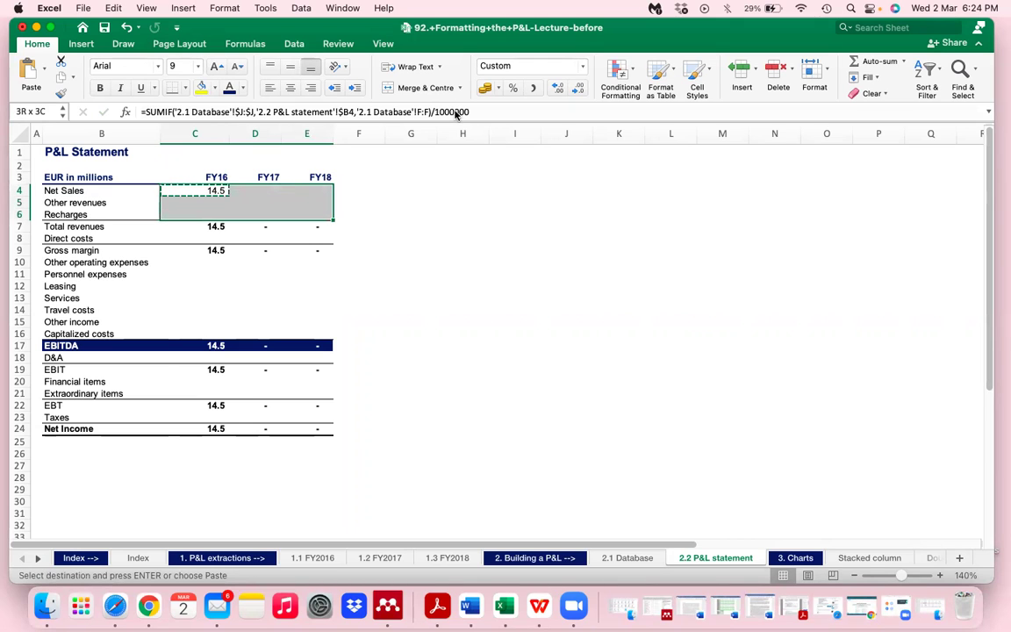
key("super+v")
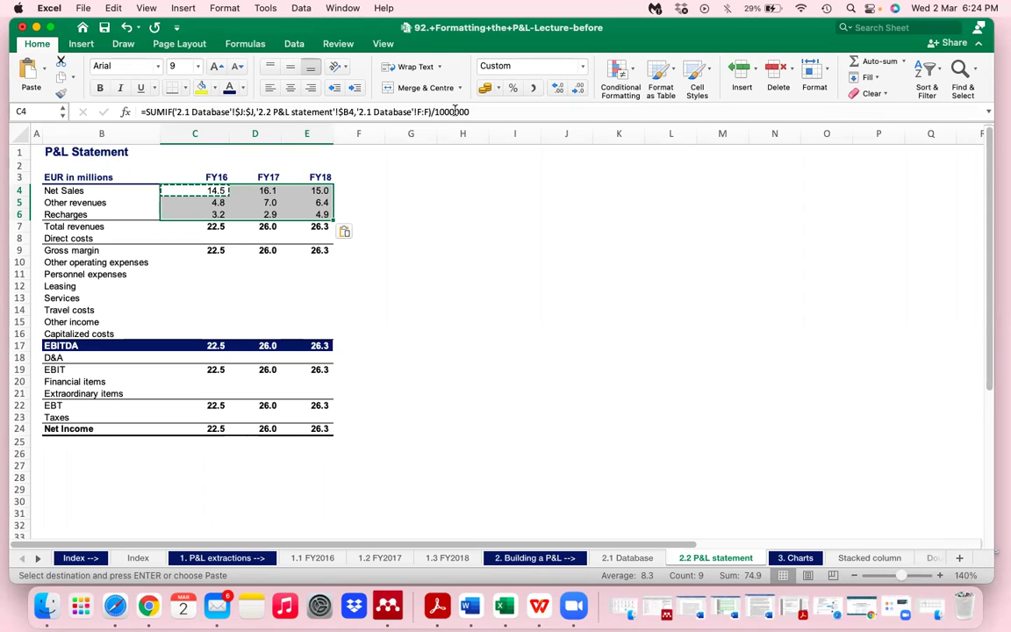
Step: Paste the copied SUMIF formula into the Direct costs row for FY16 to FY18
key("Down")
key("Down")
key("Down")
key("Down")
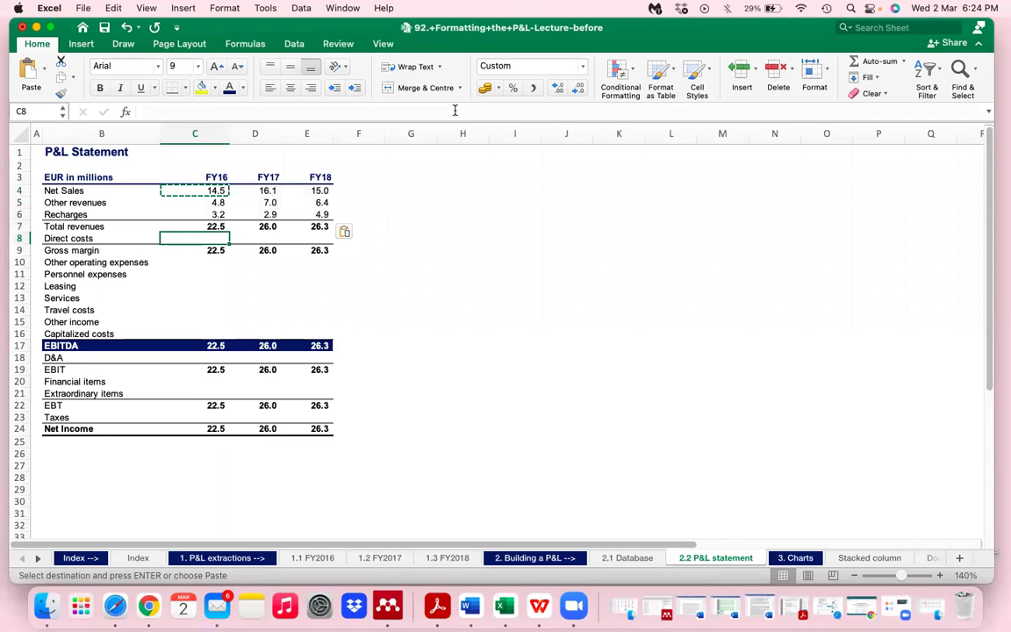
key("super+v")
Step: Paste the SUMIF formula into C10:E16, from Other operating expenses down to Capitalized costs
key("Down")
key("Down")
key("shift+Right")
key("shift+Right")
key("shift+Down")
key("shift+Down")
key("shift+Down")
key("shift+Down")
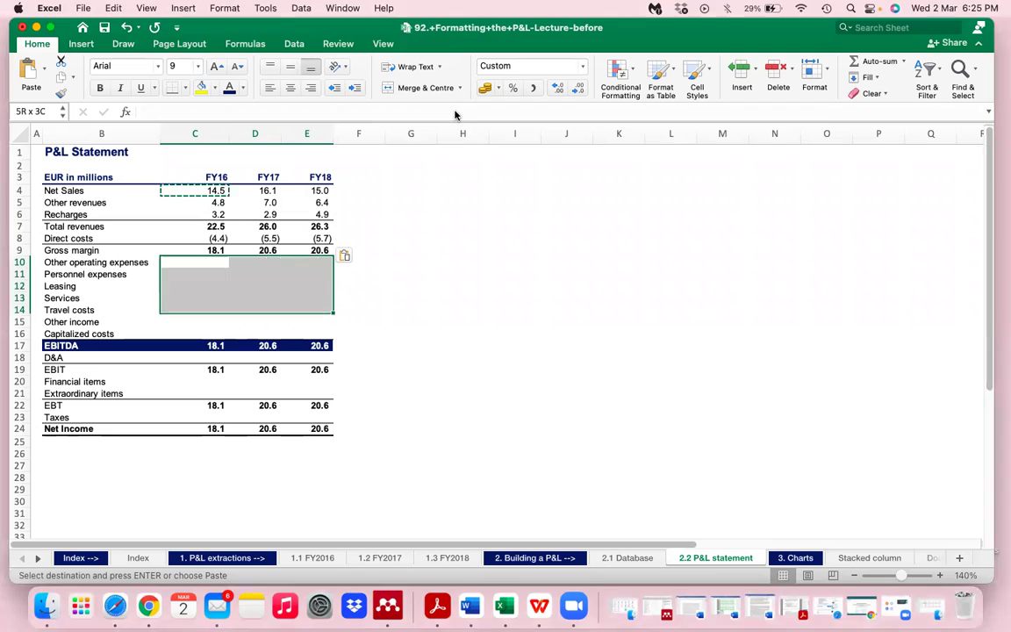
key("shift+Down")
key("shift+Down")
key("super+v")
Step: Paste the SUMIF formula into the D&A row, C18:E18
key("Down")
key("Down")
key("Down")
key("Down")
key("Down")
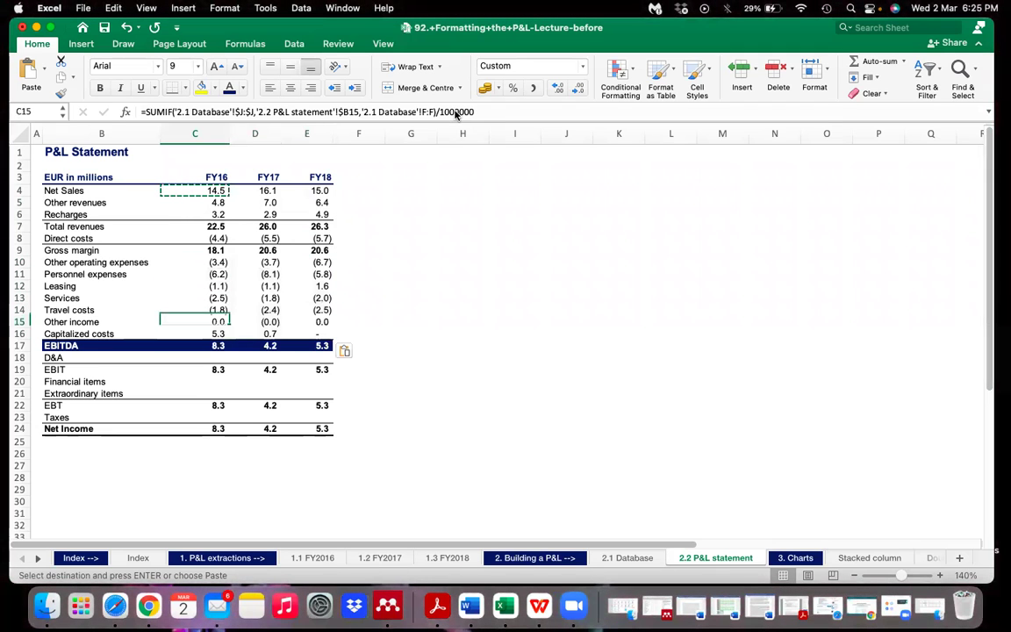
key("Down")
key("Down")
key("Down")
key("shift+Right")
key("shift+Right")
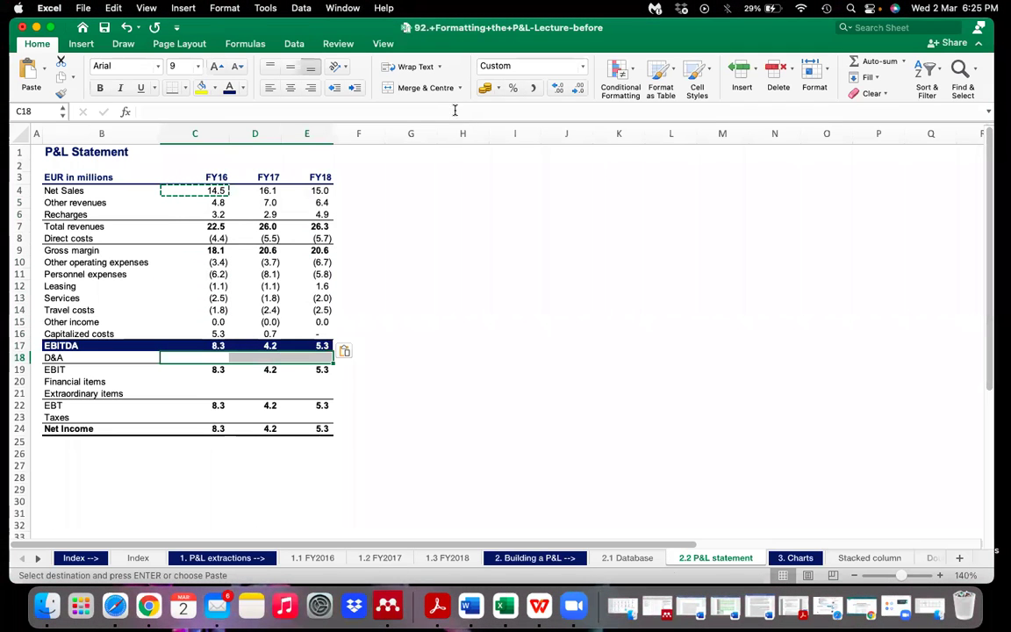
key("super+v")
Step: Paste the SUMIF formula into the Financial items and Extraordinary items rows, C20:E21
key("Down")
key("Down")
key("shift+Right")
key("shift+Right")
key("shift+Down")
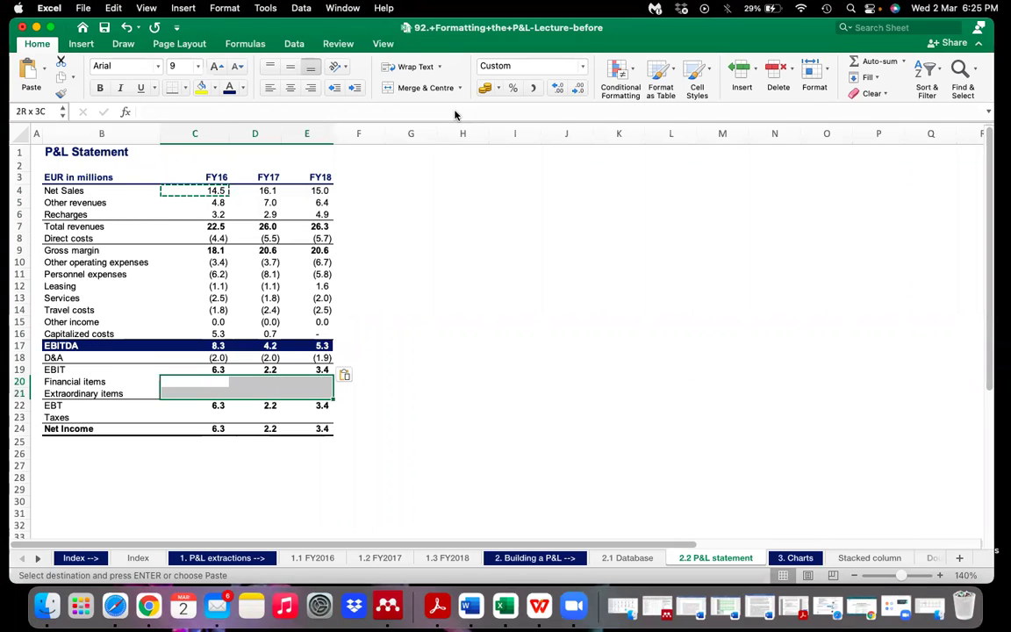
key("super+v")
Step: Paste the SUMIF formula into the Taxes row, C23:E23, and clear the copy selection
key("Down")
key("Down")
key("Down")
key("shift+Right")
key("shift+Right")
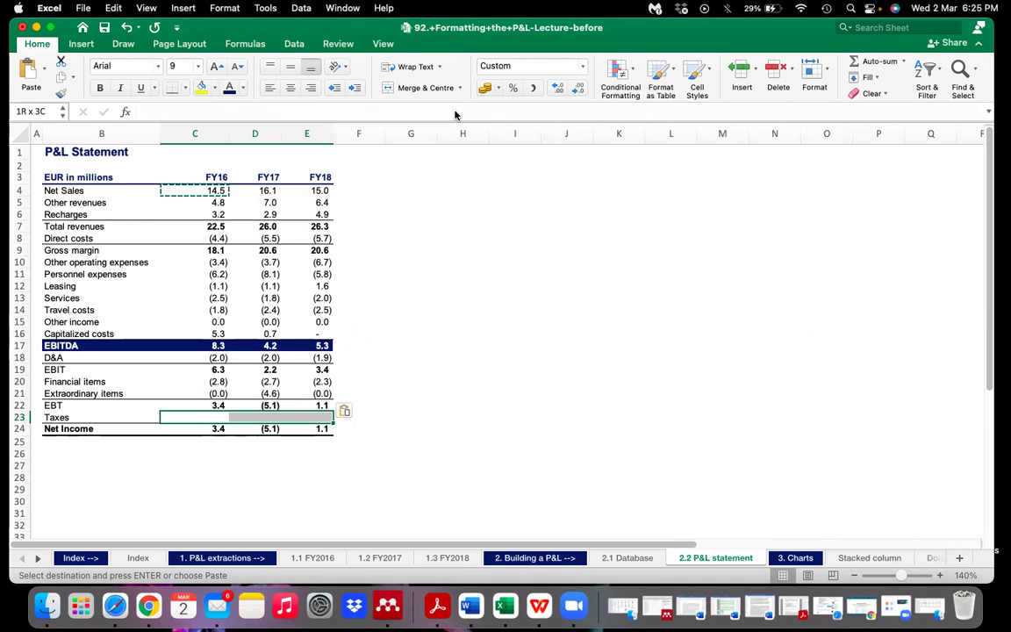
key("super+v")
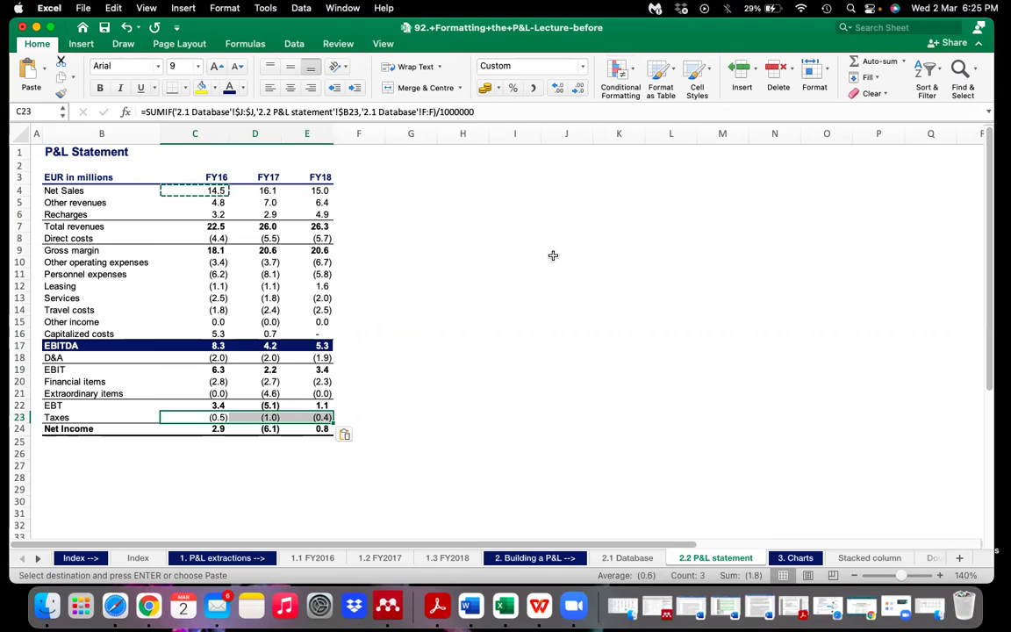
left_click(554, 260)
key("Escape")
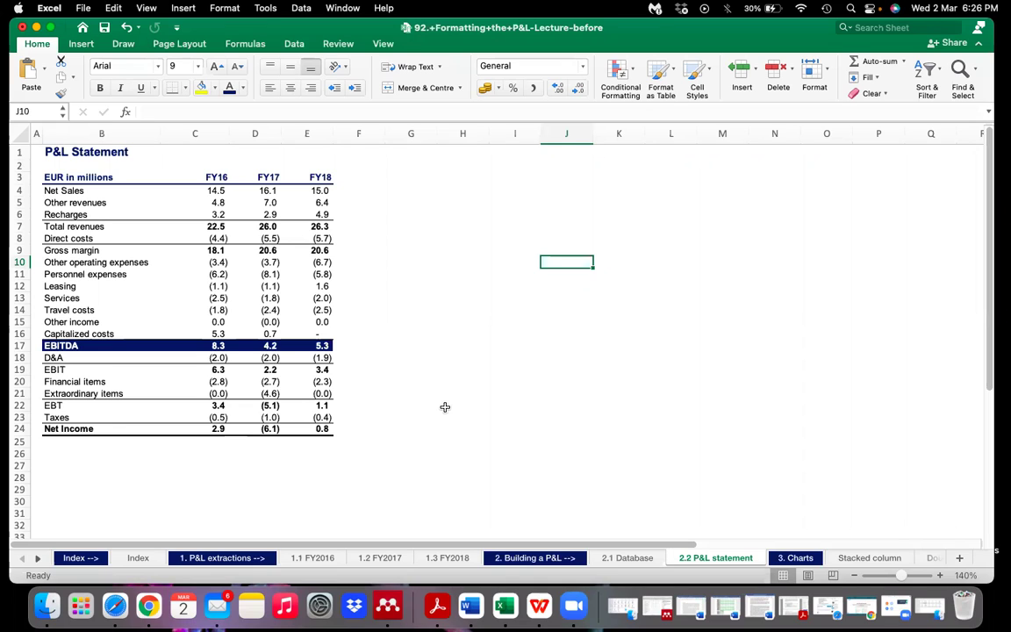
Step: Close the workbook without saving and reopen 92.+Formatting+the+P&L-Lecture-before.xlsm from the 8_ Session folder with macros disabled
left_click(22, 29)
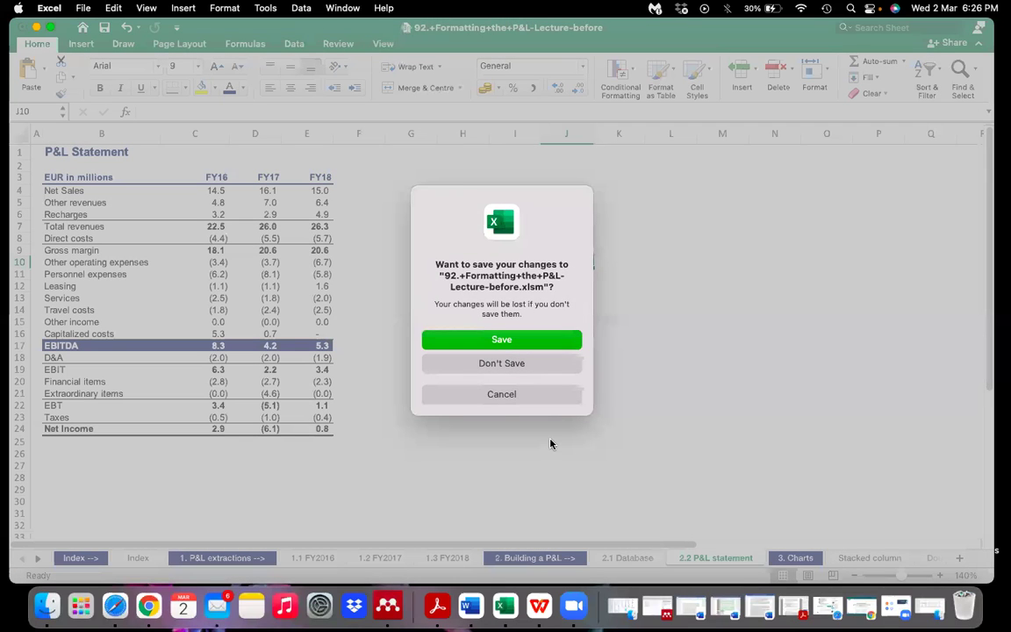
left_click(501, 364)
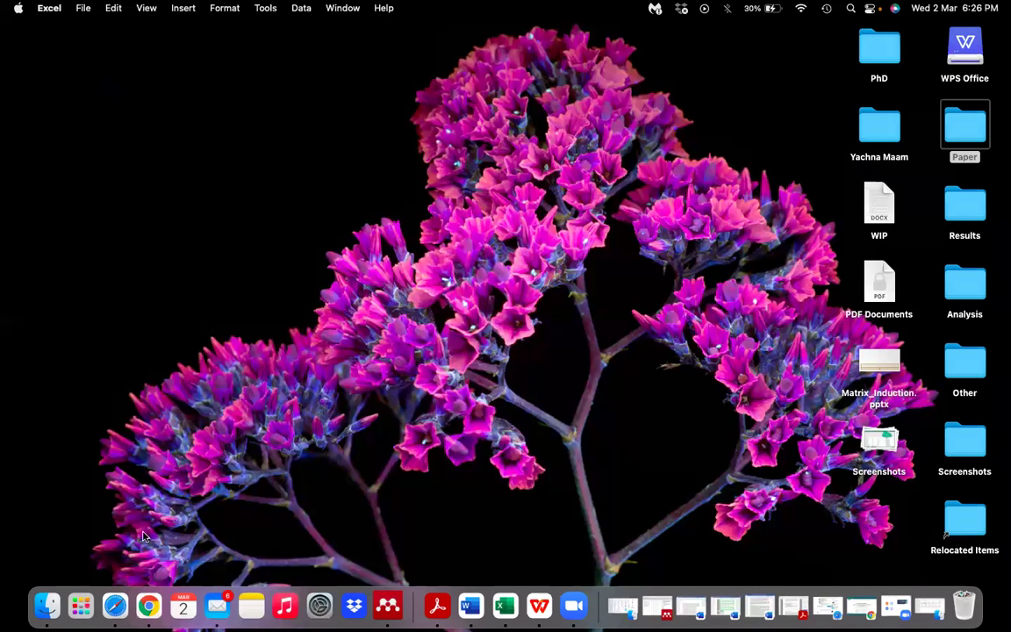
left_click(47, 607)
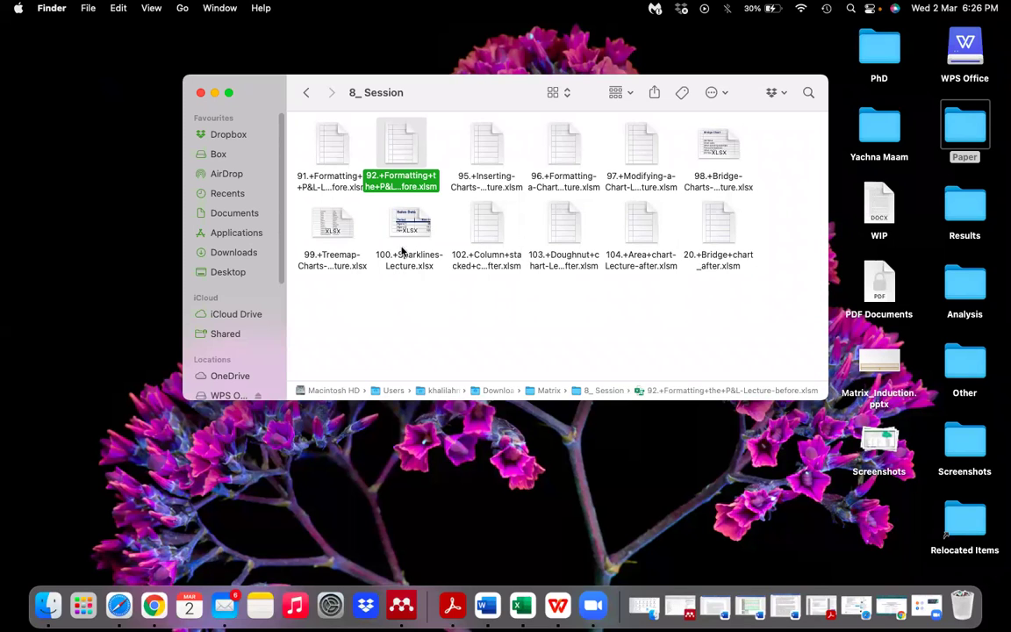
double_click(412, 193)
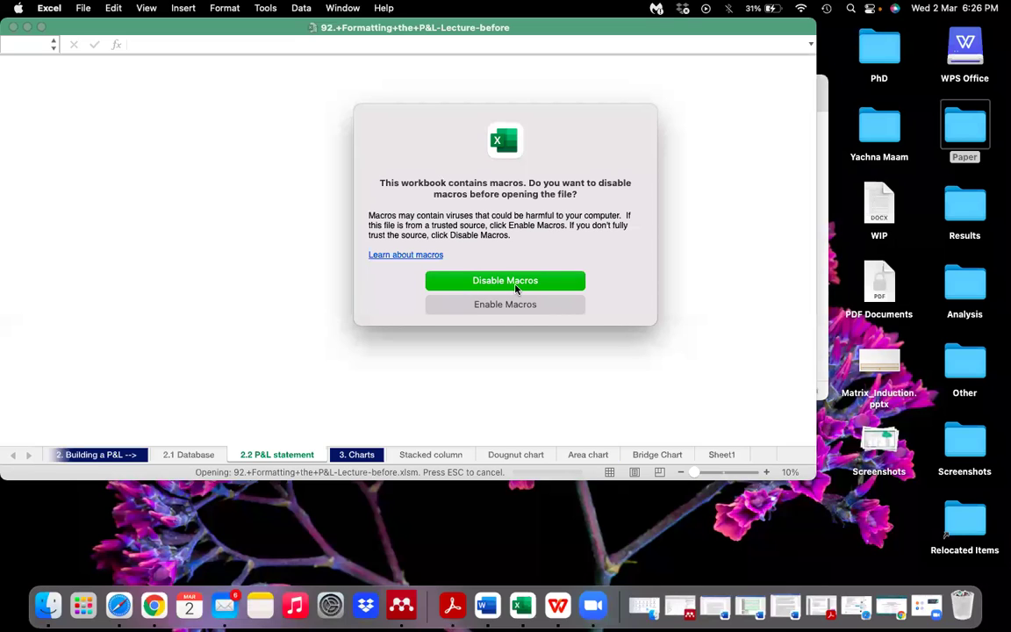
left_click(470, 282)
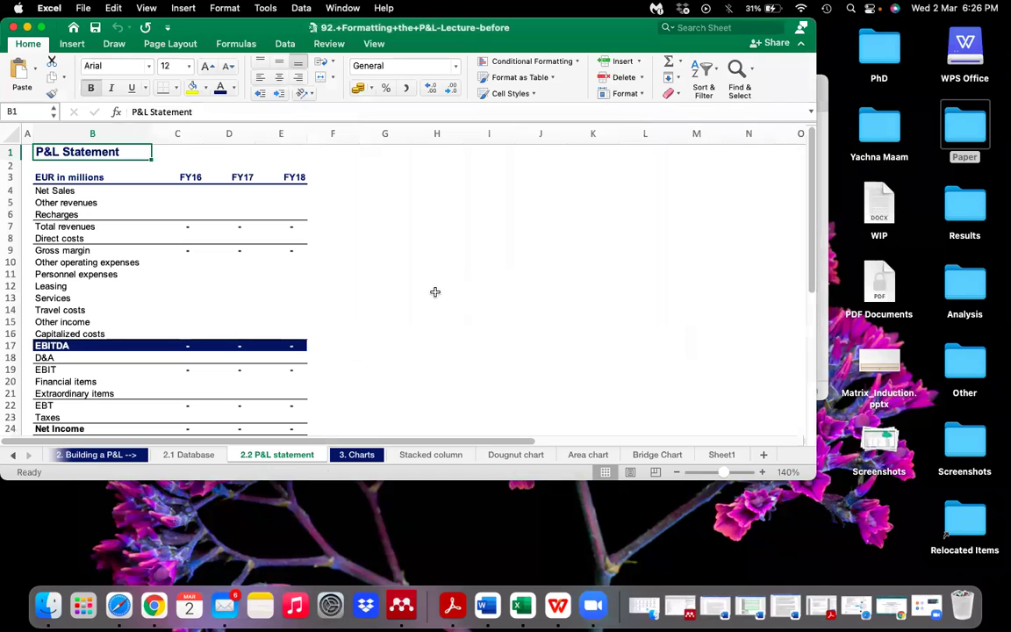
Step: Review the Index sheet and the account extractions on sheets 1.1 FY2016, 1.2 FY2017 and 1.3 FY2018
left_click(15, 456)
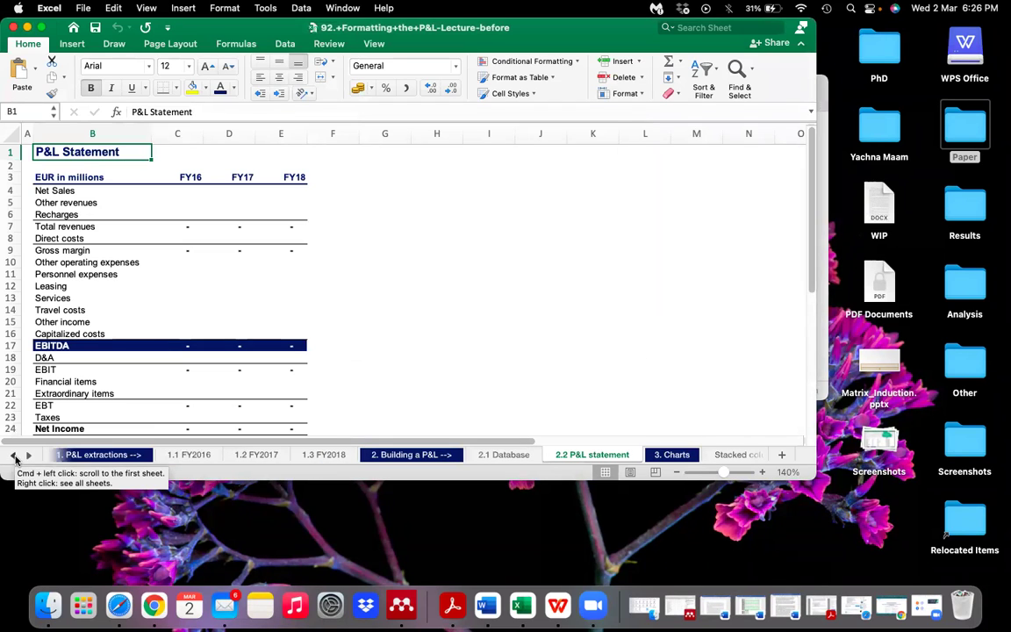
left_click(15, 456)
left_click(129, 454)
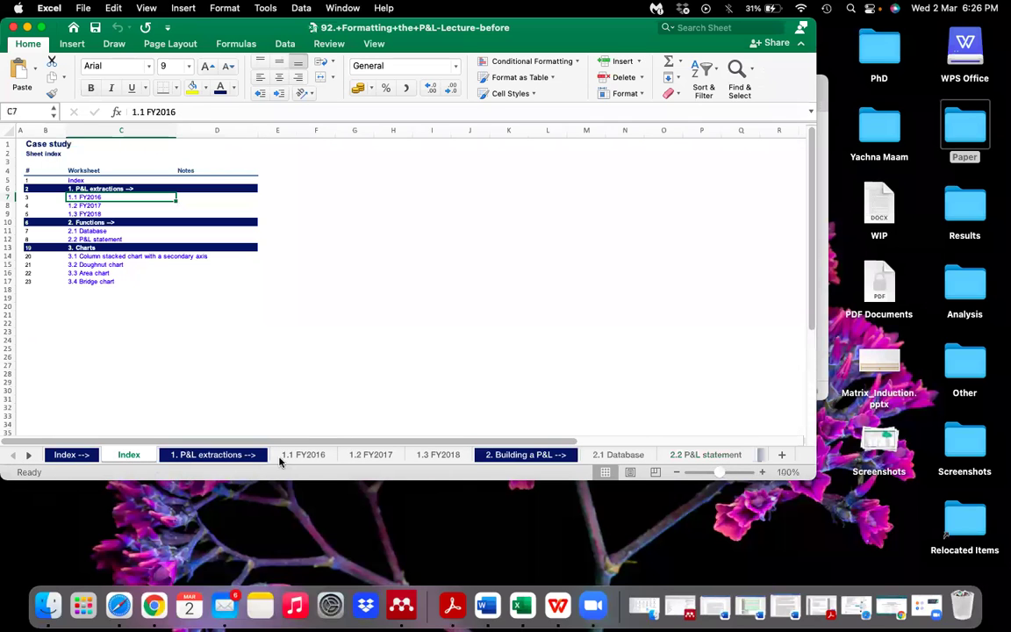
left_click(303, 455)
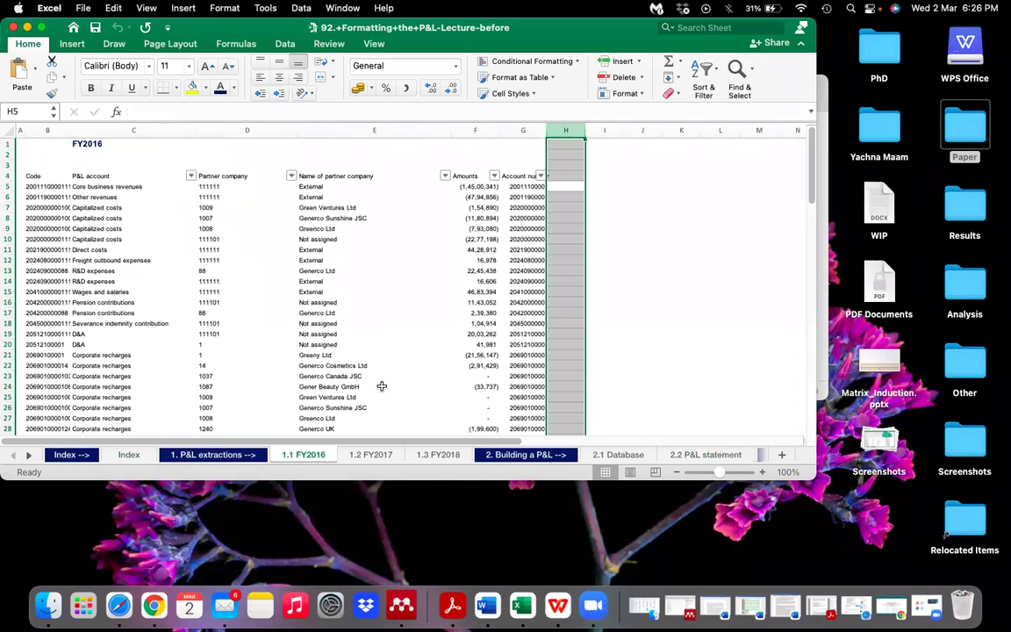
scroll(382, 383, "down", 10)
scroll(382, 384, "up", 10)
left_click(383, 455)
left_click(433, 455)
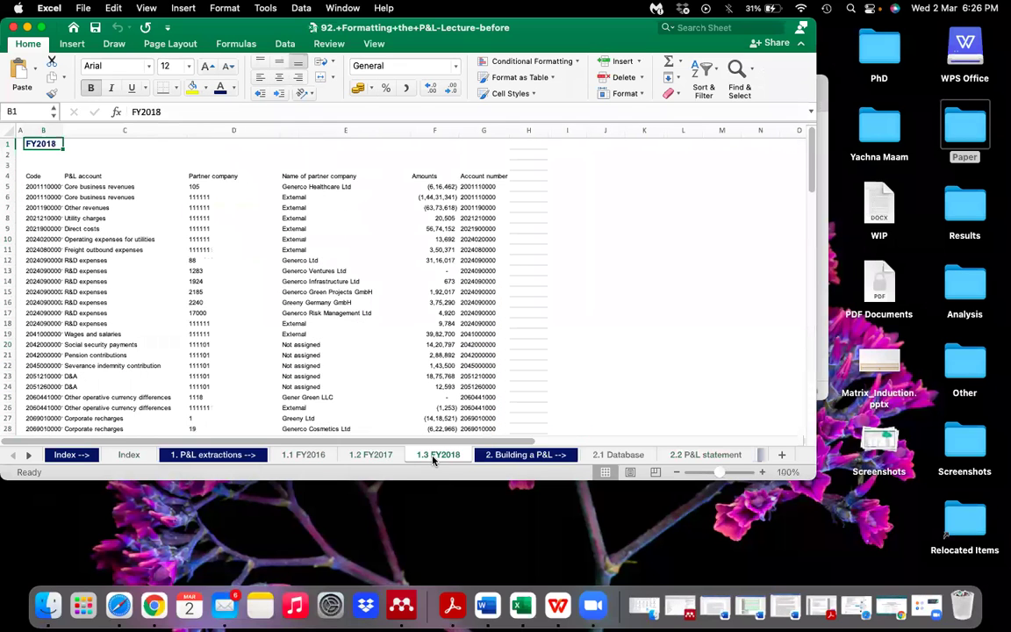
Step: Examine the Partner company column on the 1.1 FY2016 sheet, then check the FY2017 and FY2018 extractions
left_click(311, 458)
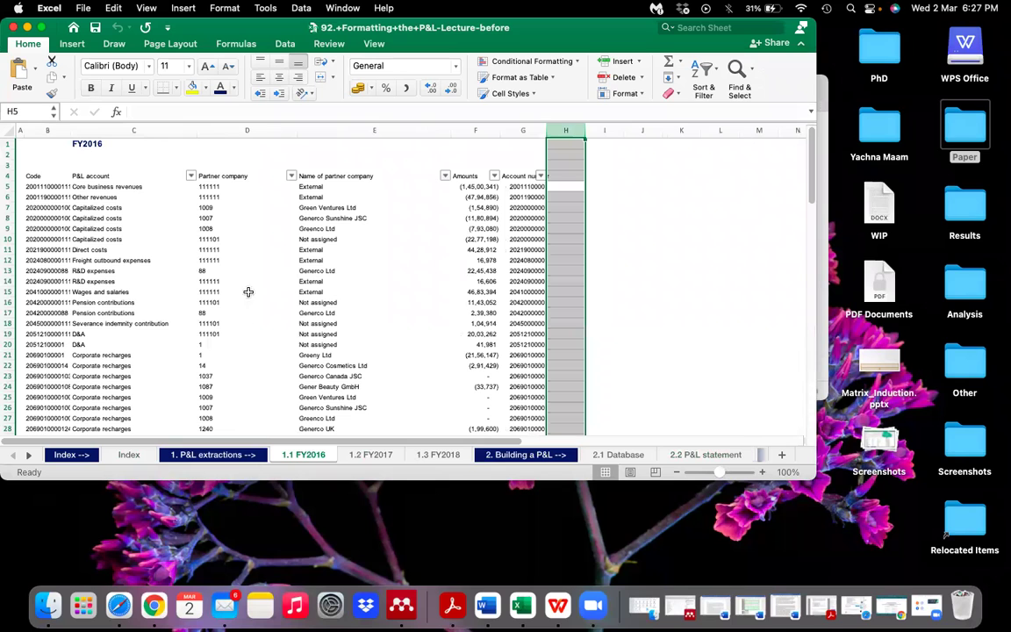
left_click(239, 130)
scroll(231, 374, "down", 3)
scroll(230, 374, "down", 5)
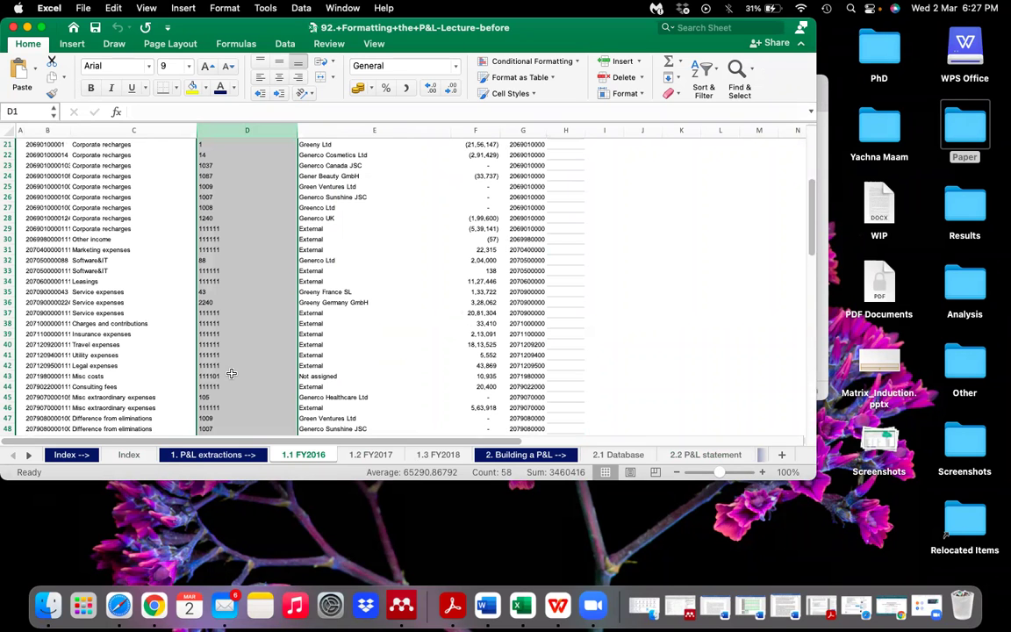
scroll(231, 374, "down", 4)
scroll(231, 374, "up", 10)
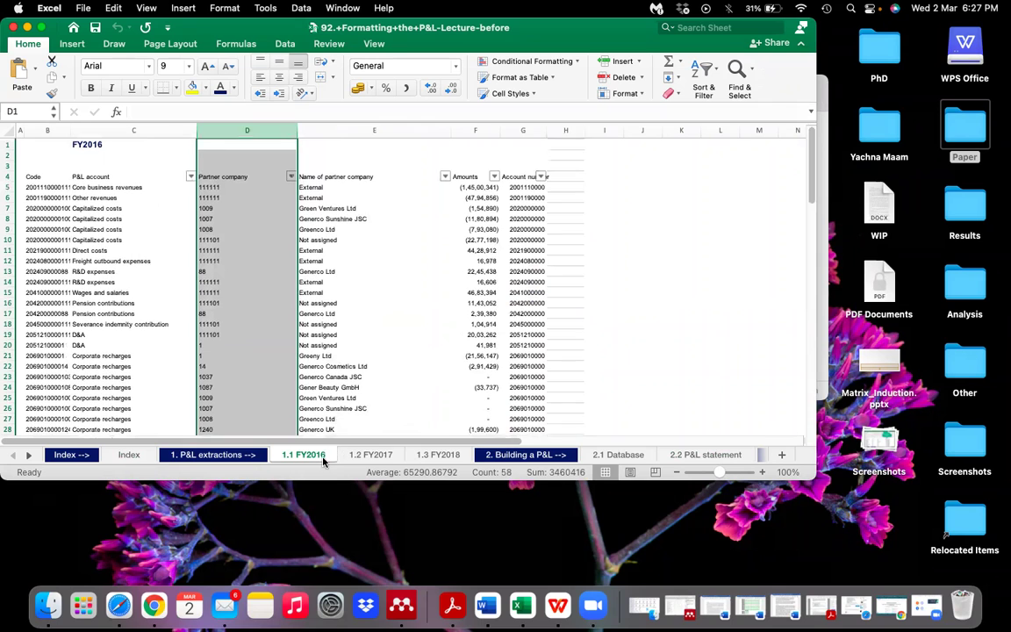
left_click(371, 455)
left_click(438, 454)
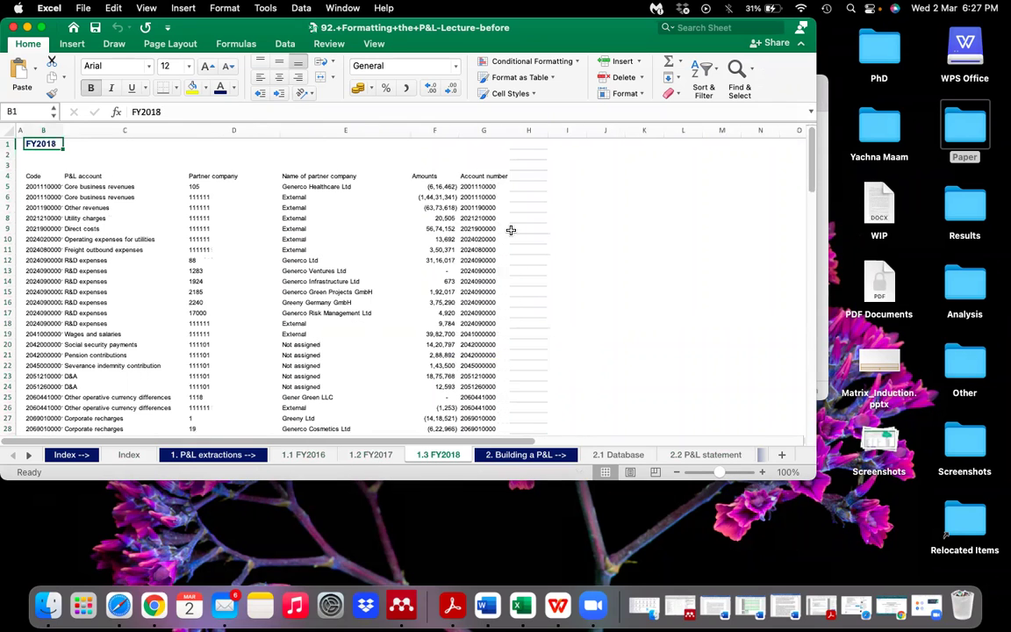
left_click(528, 130)
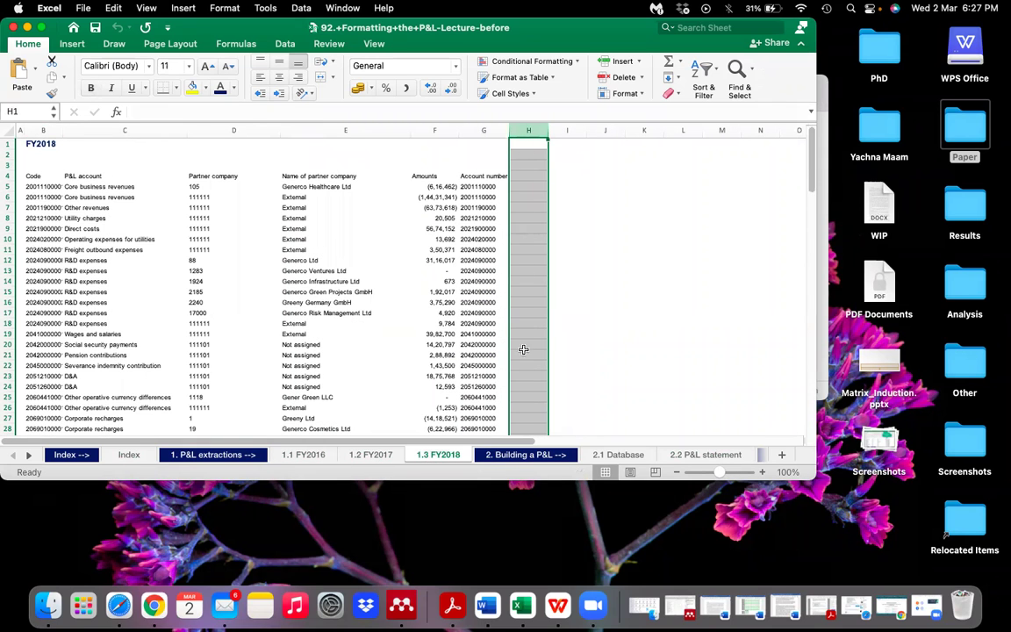
Step: Examine the 2.1 Database headers, from P&L account to Name of partner company and from FY16 to FY18
left_click(517, 462)
left_click(604, 455)
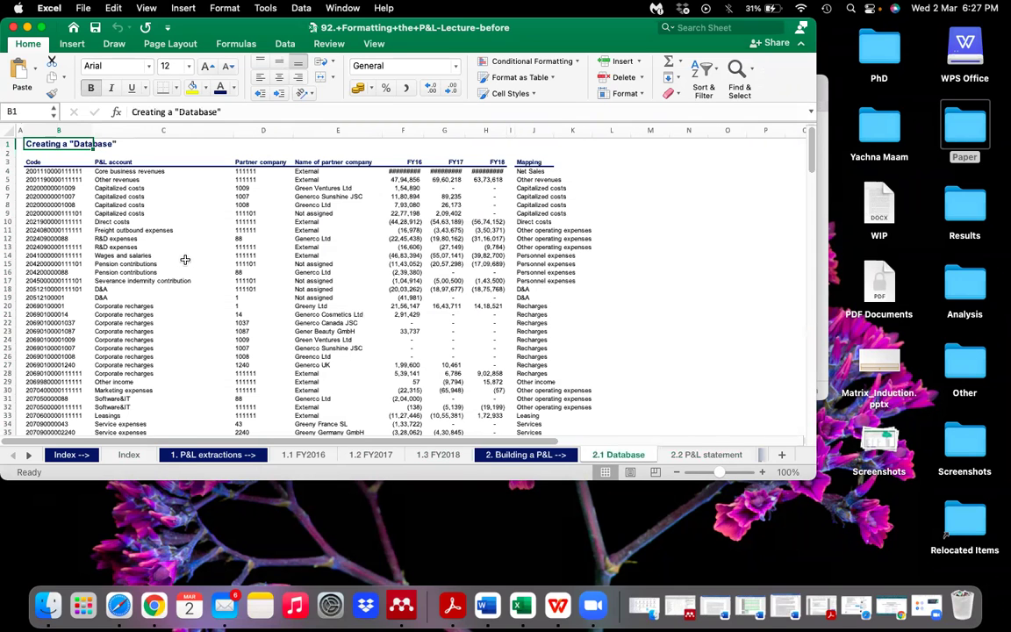
left_click(95, 163)
key("shift+Right")
key("shift+Right")
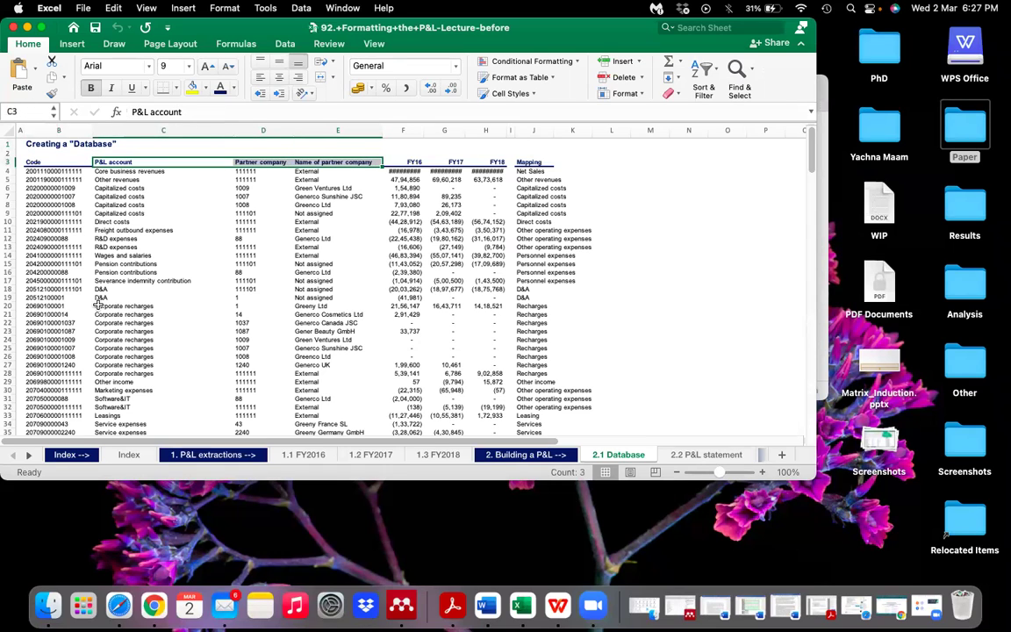
key("Right")
key("Right")
key("Right")
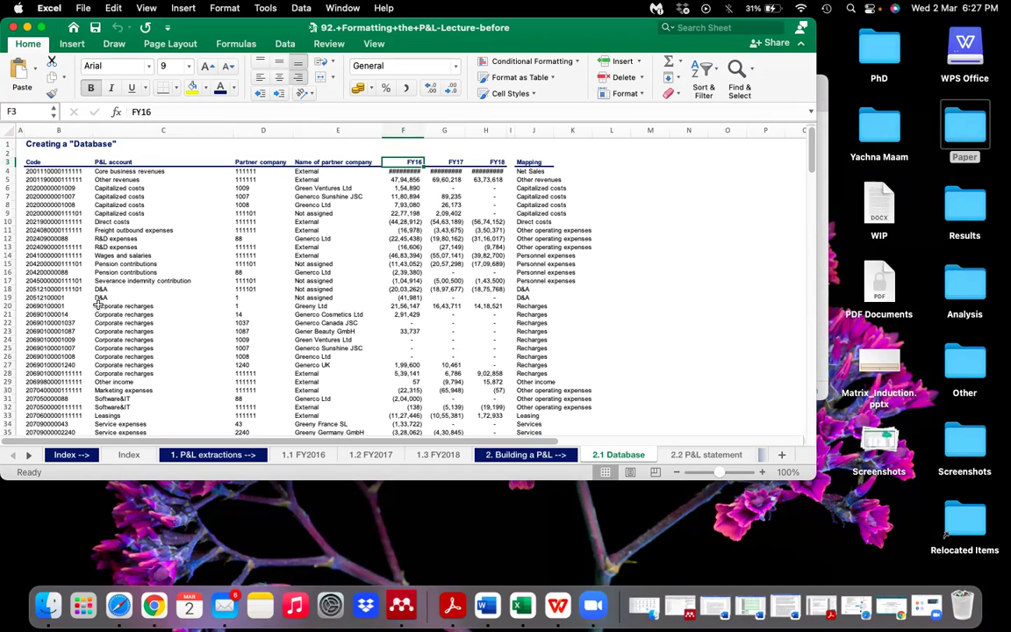
key("shift+Right")
key("shift+Right")
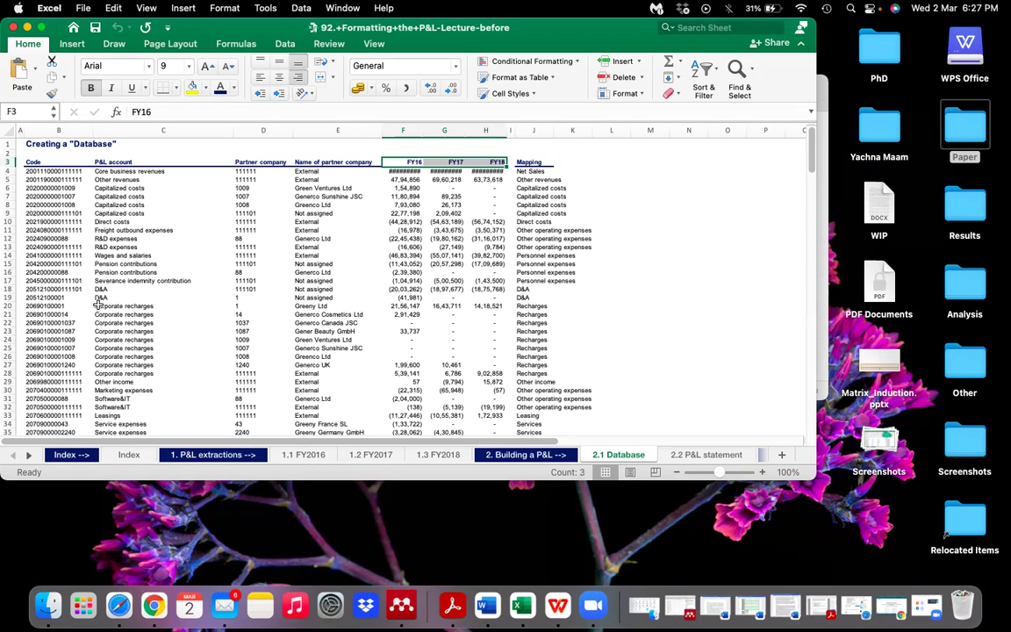
Step: Inspect the SUMIF formulas behind the FY16 to FY18 amounts in row 4 of the database, and the row's mapping
key("Down")
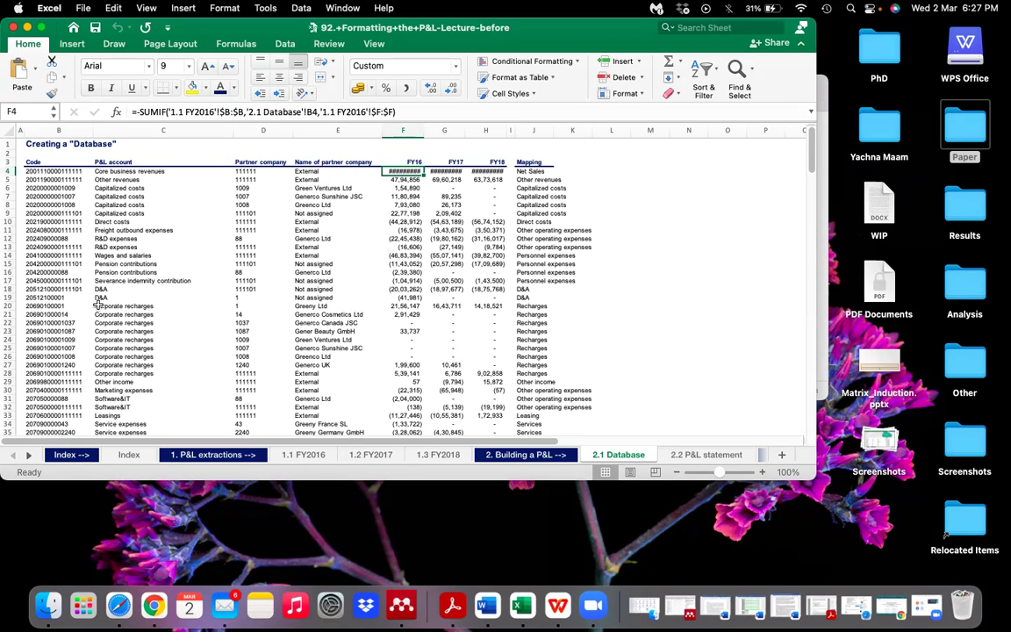
key("Right")
key("Right")
key("Right")
key("Right")
key("Right")
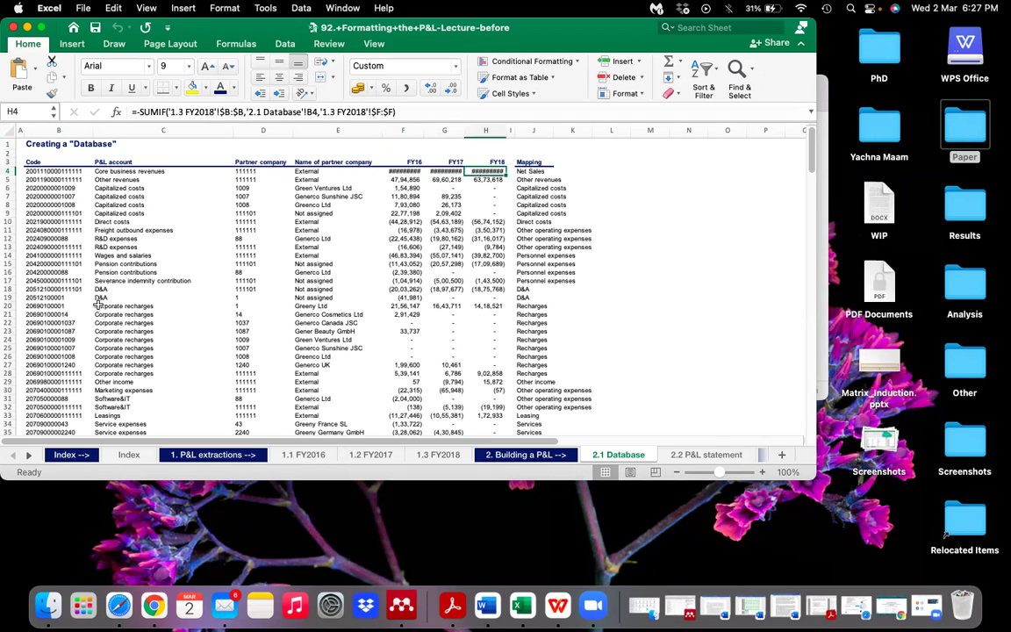
key("Left")
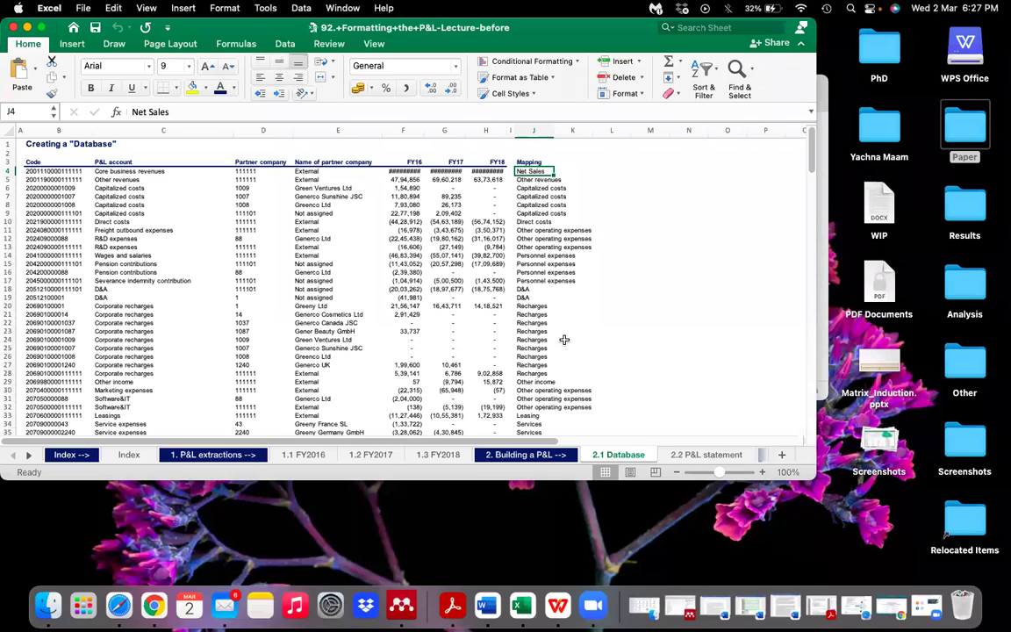
Step: Read through the database's Mapping column to about row 100 and compare it with the P&L account column
scroll(564, 340, "down", 8)
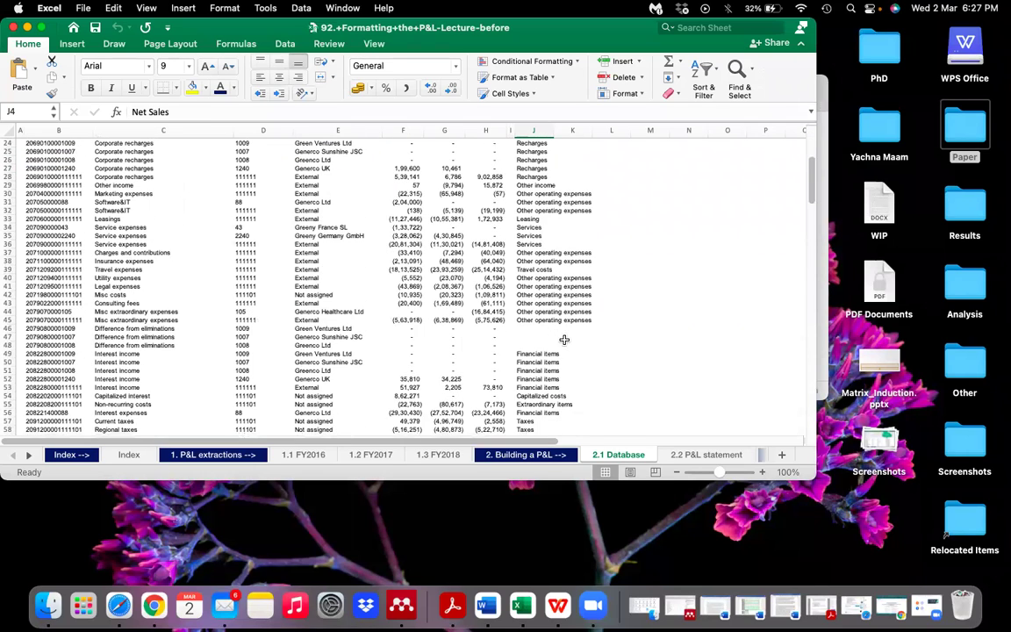
scroll(565, 339, "down", 7)
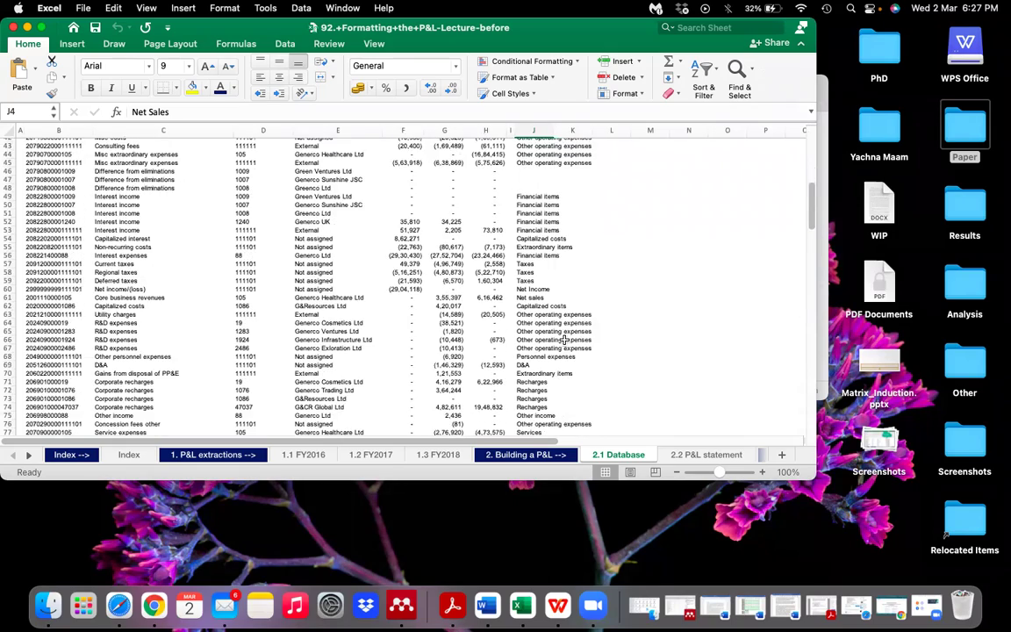
scroll(564, 340, "down", 5)
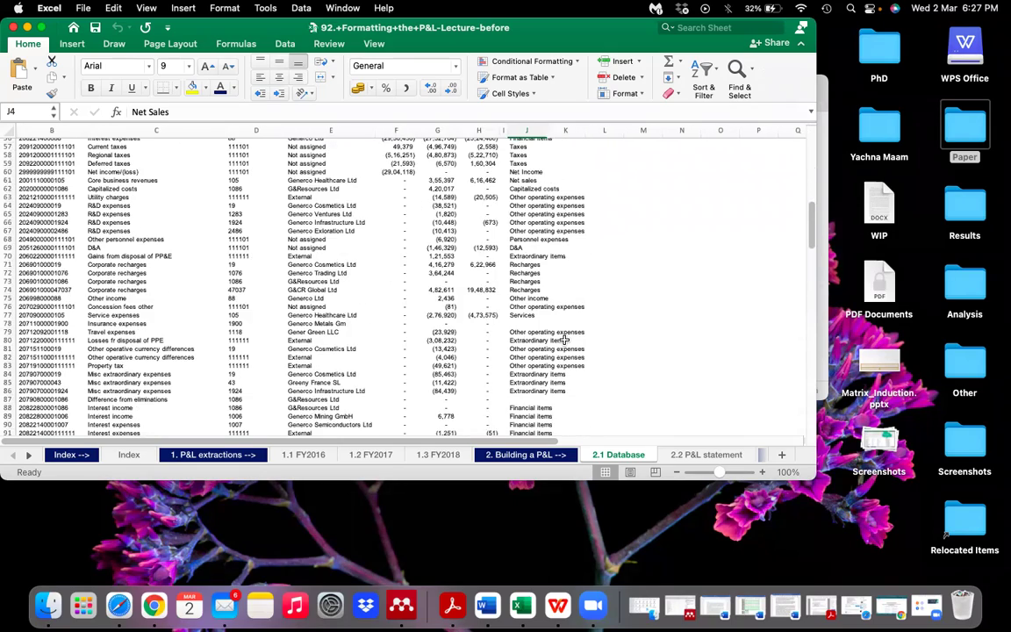
scroll(564, 340, "down", 3)
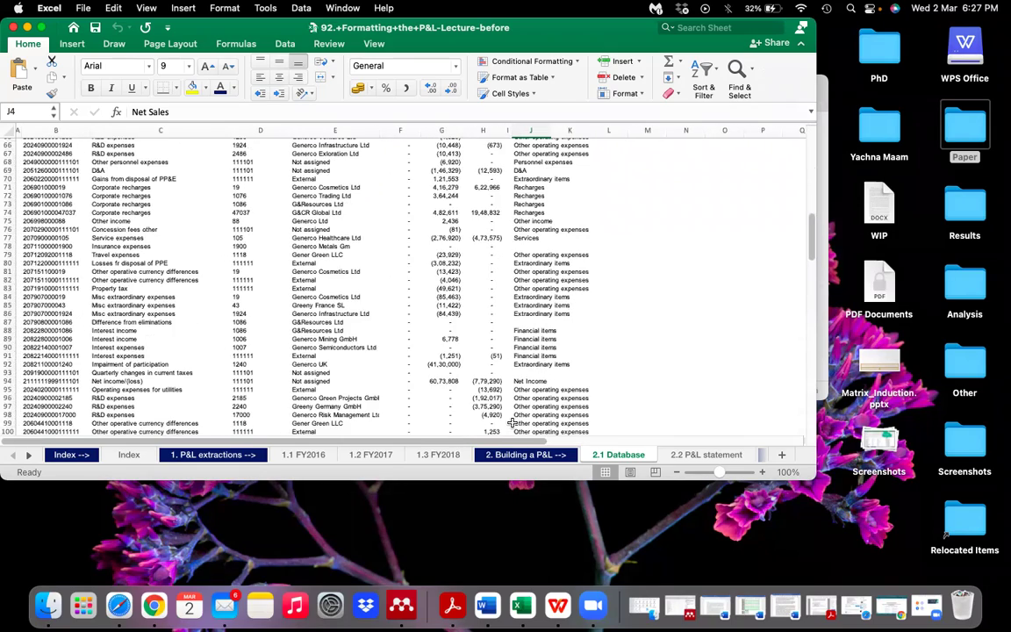
scroll(598, 298, "up", 20)
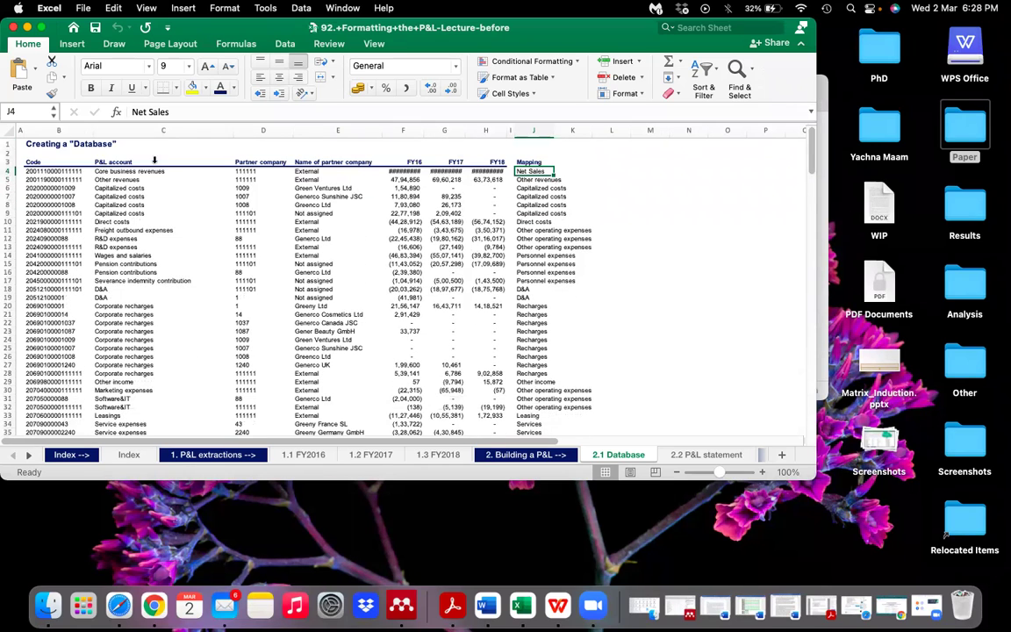
left_click(145, 128)
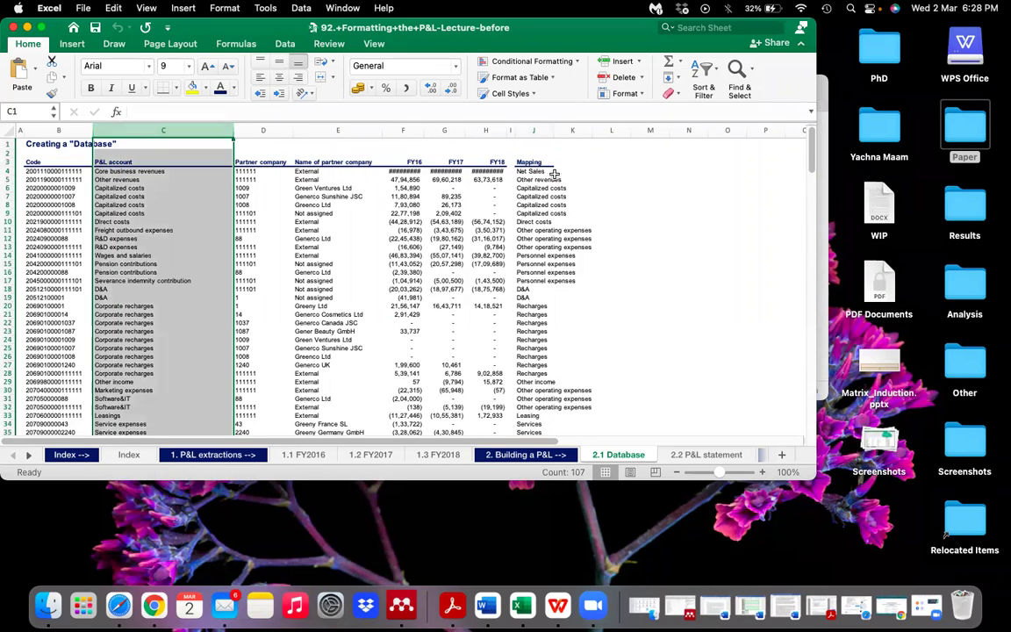
left_click(537, 133)
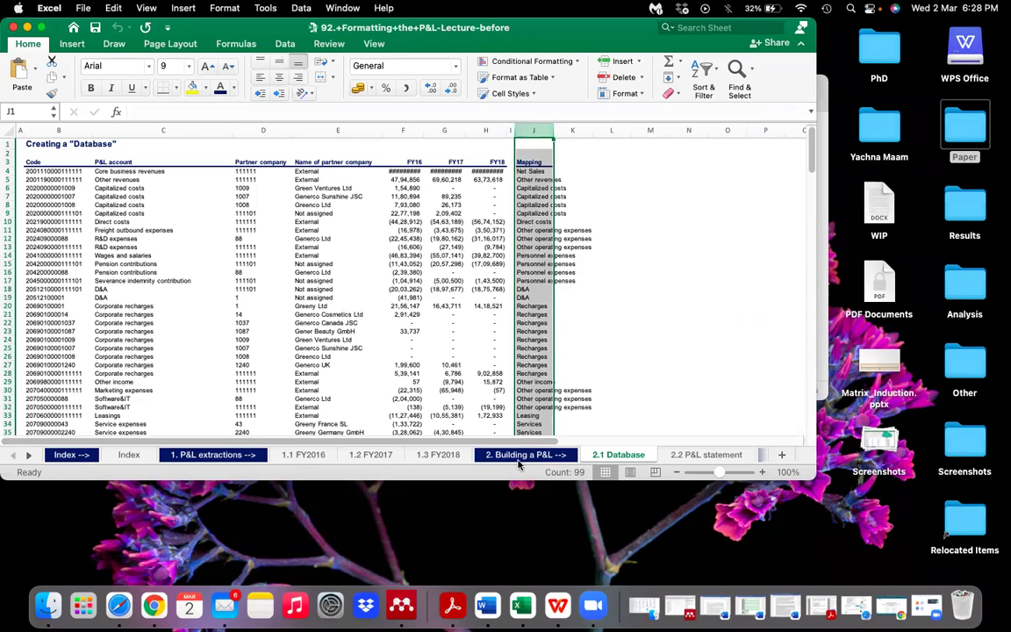
Step: Compare the line items on the 2.2 P&L statement sheet, down to Net Income, with the database's Mapping column
left_click(575, 455)
left_click(598, 456)
left_click(676, 456)
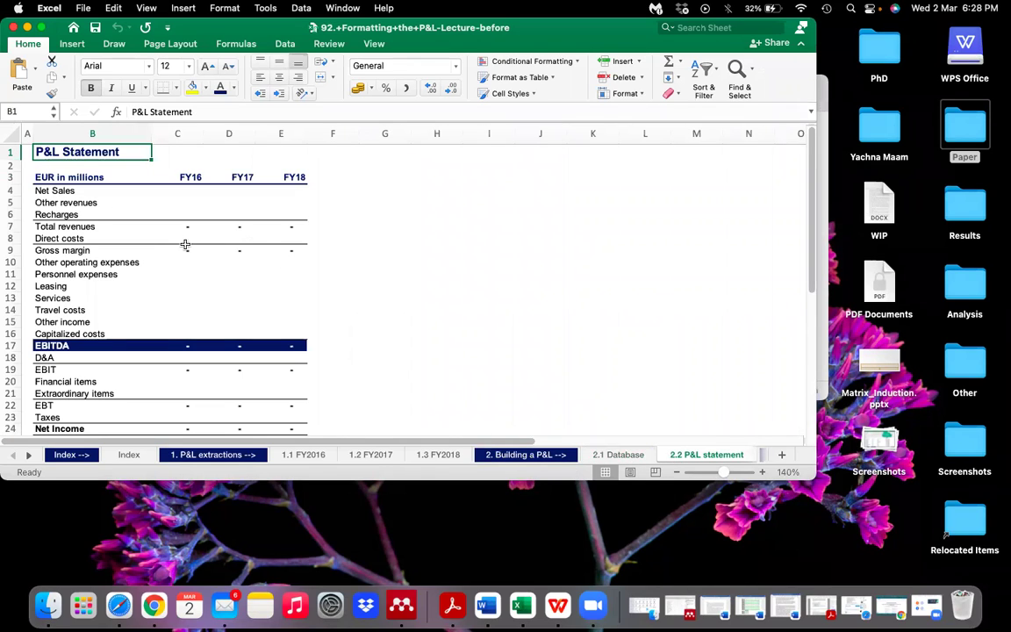
left_click(627, 458)
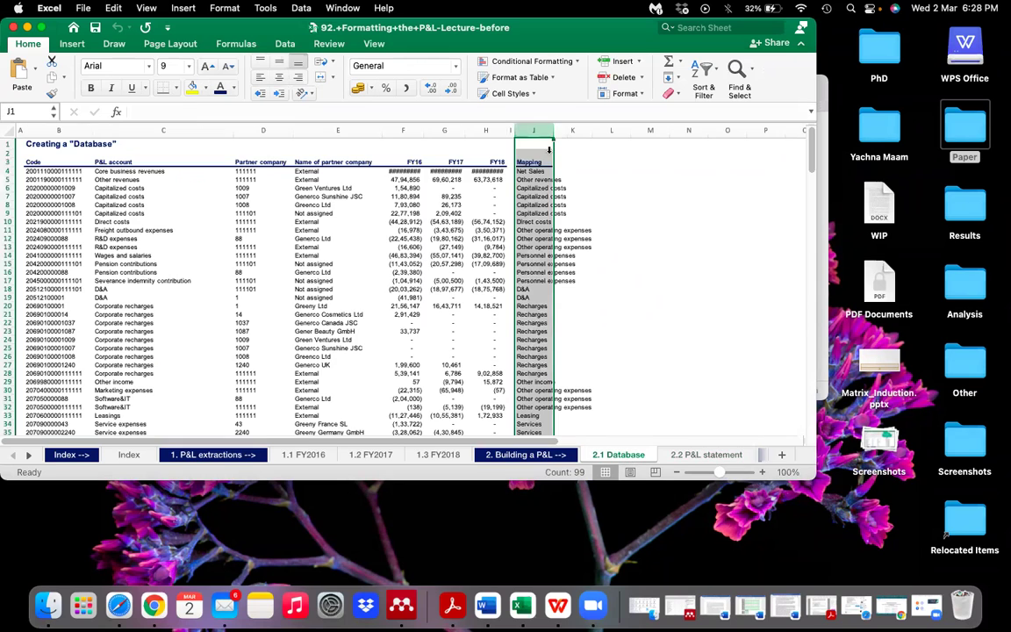
left_click(702, 455)
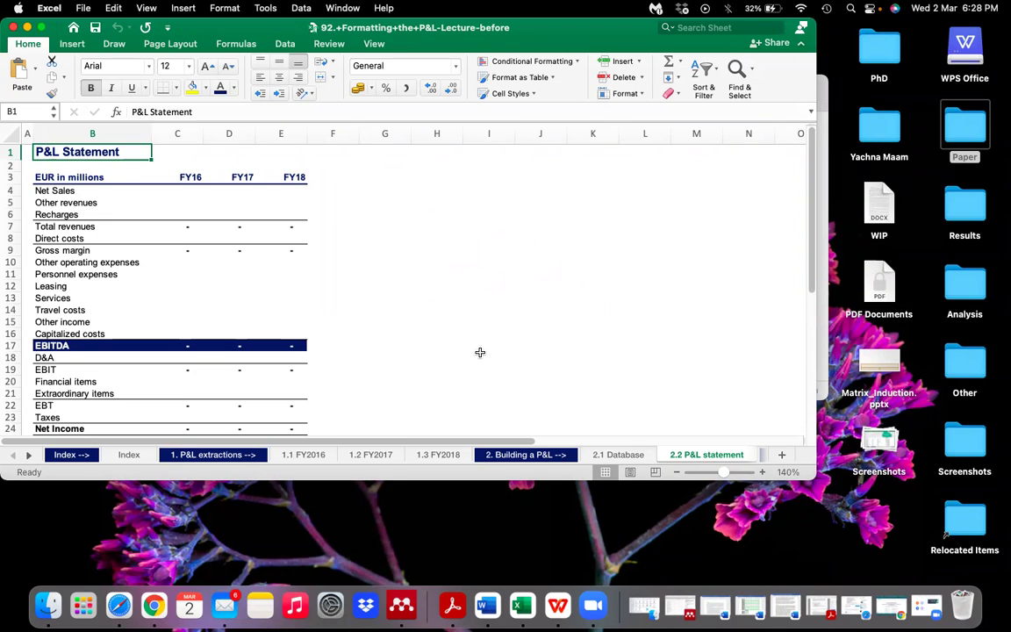
scroll(479, 352, "down", 4)
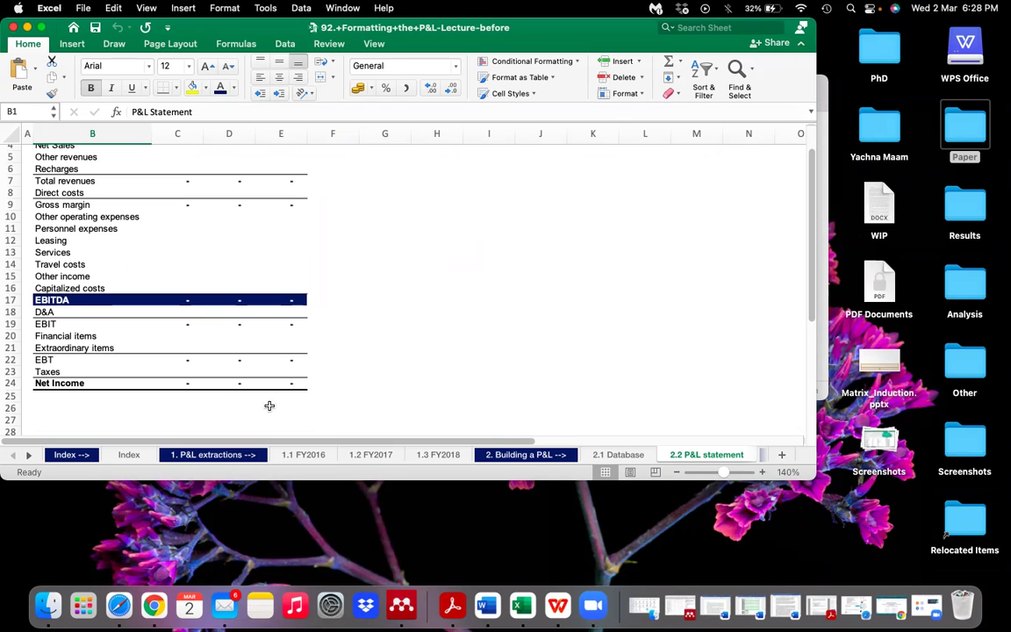
scroll(269, 406, "up", 2)
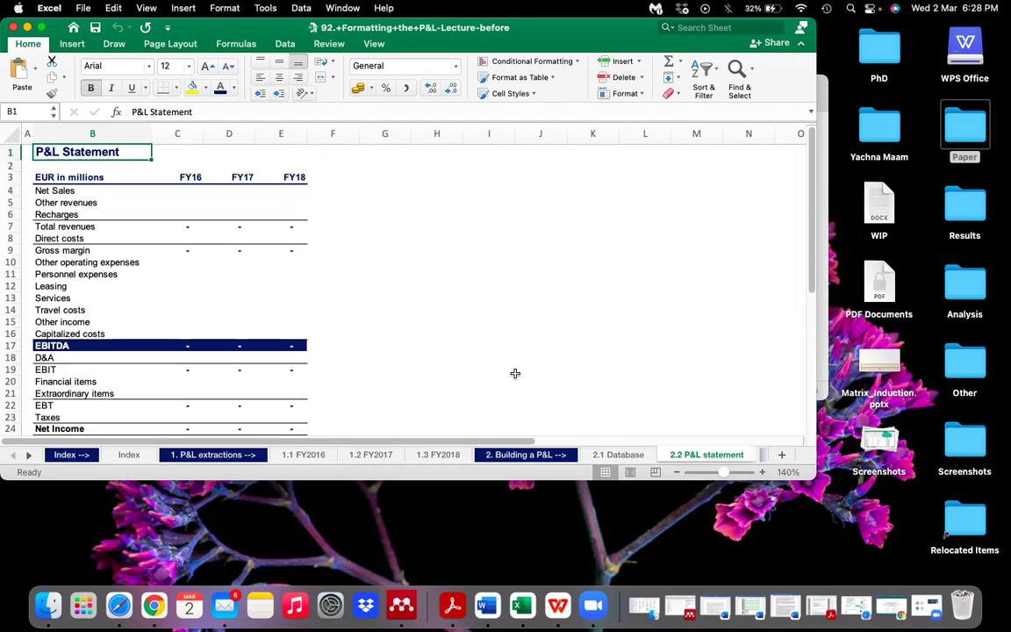
left_click(505, 456)
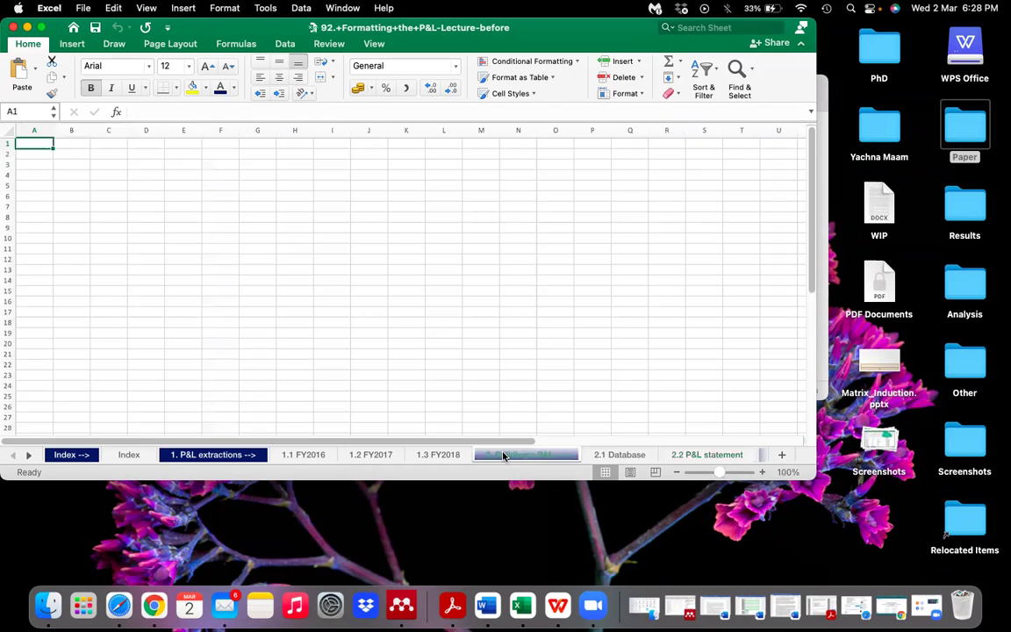
Step: Close the workbook and open 95.+Inserting-Charts-Lecture.xlsm from the 8_ Session folder with macros disabled
left_click(14, 28)
left_click(445, 349)
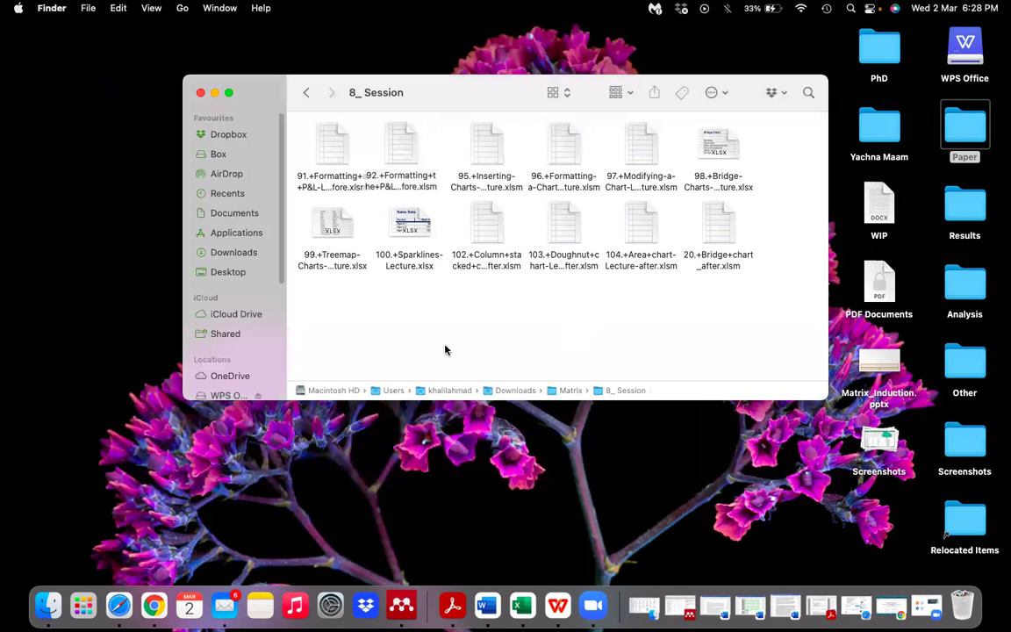
double_click(489, 143)
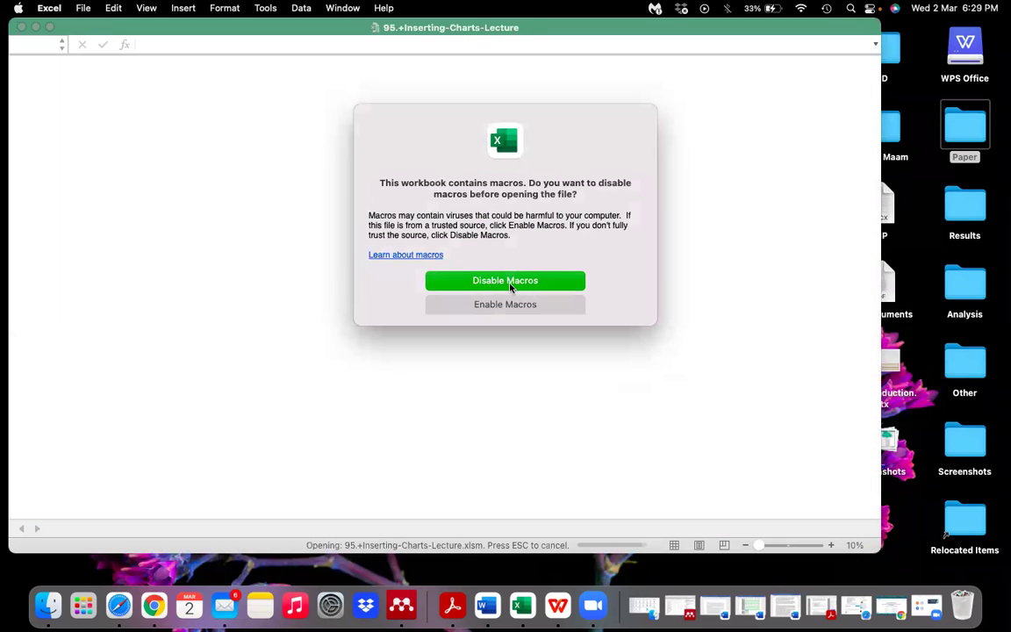
left_click(506, 281)
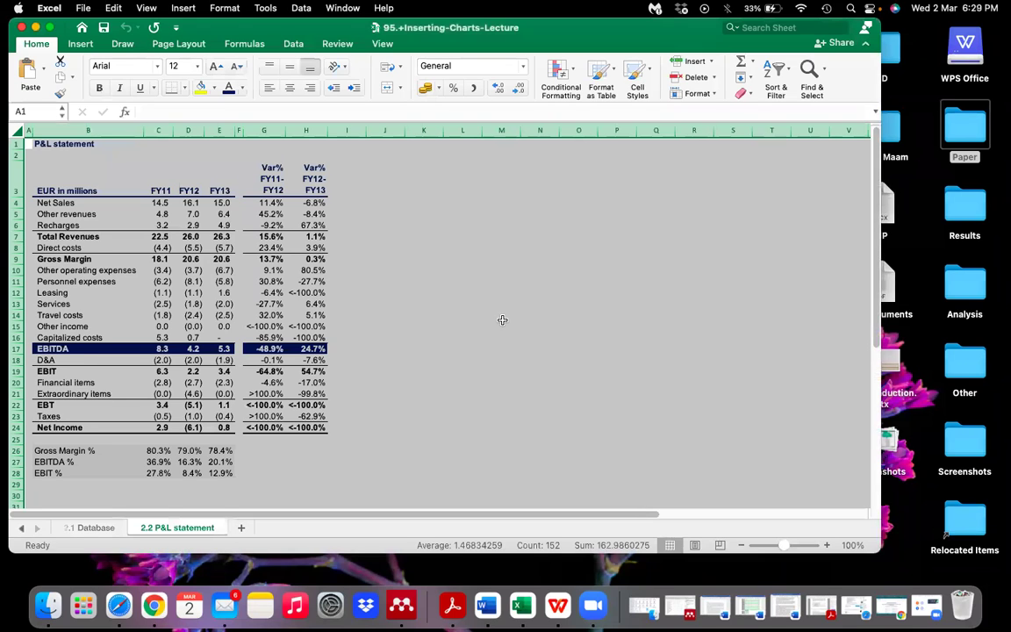
Step: Clear the whole-sheet selection on the P&L statement and examine the Var% FY11-FY12 column
left_click(502, 327)
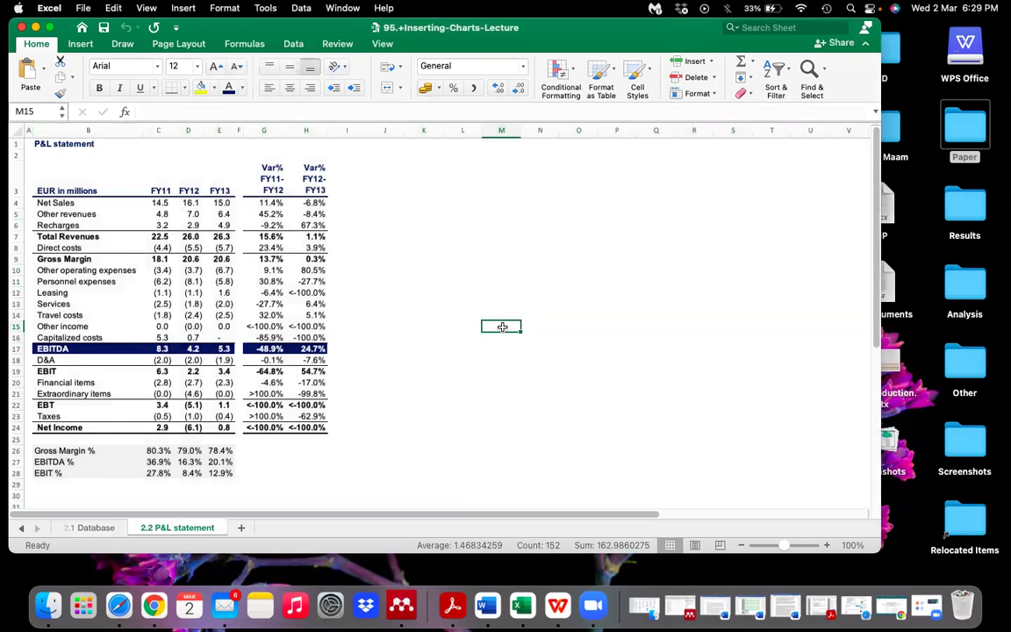
left_click_drag(268, 29, 308, 48)
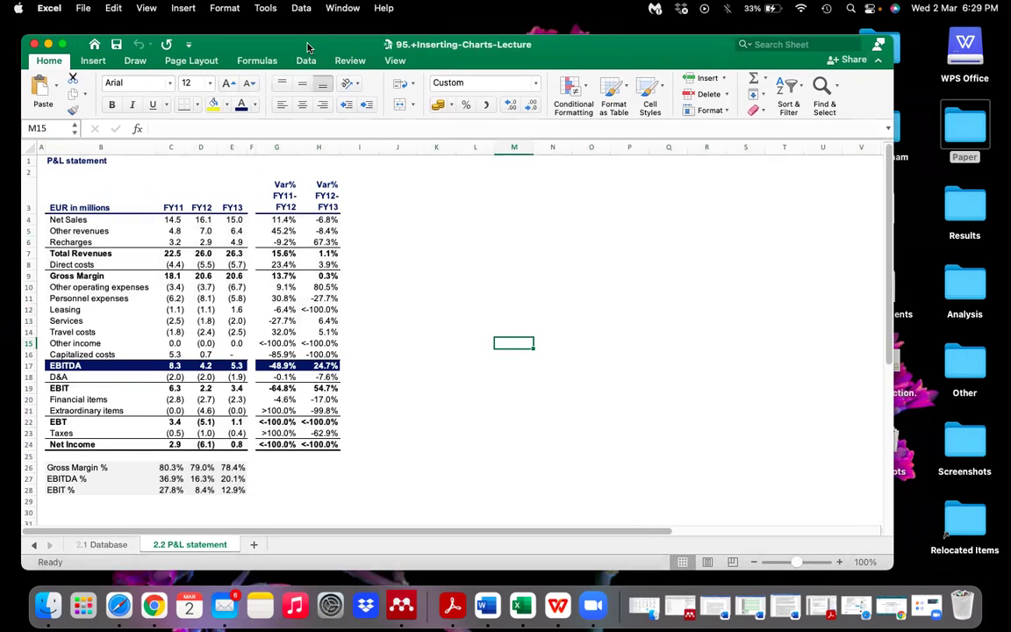
left_click(278, 146)
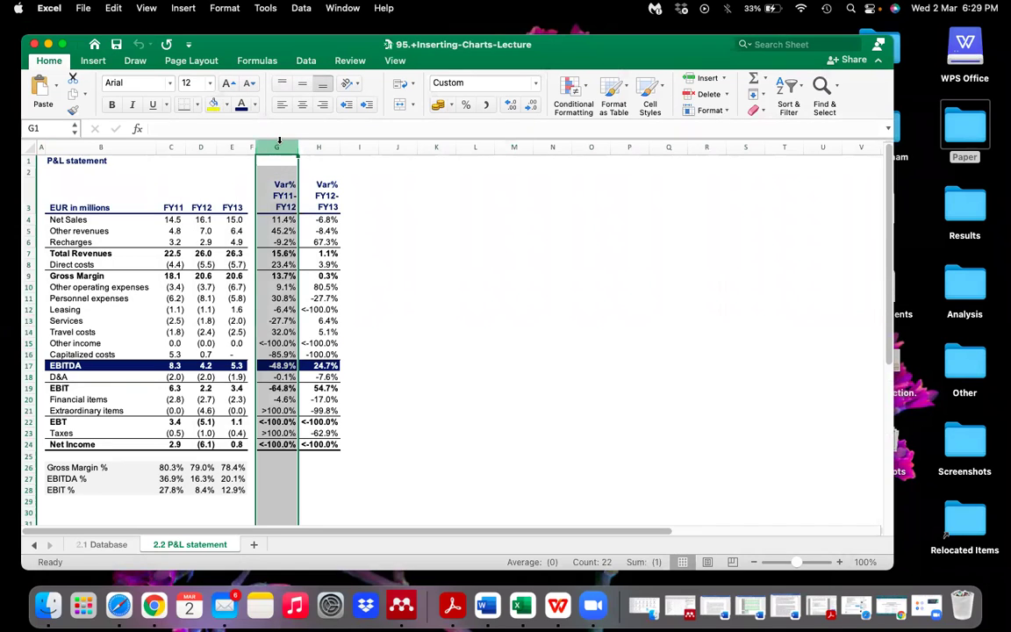
Step: Show the workbook in full screen and select the Net Sales row from its label through FY13 (B4:E4)
left_click(483, 216)
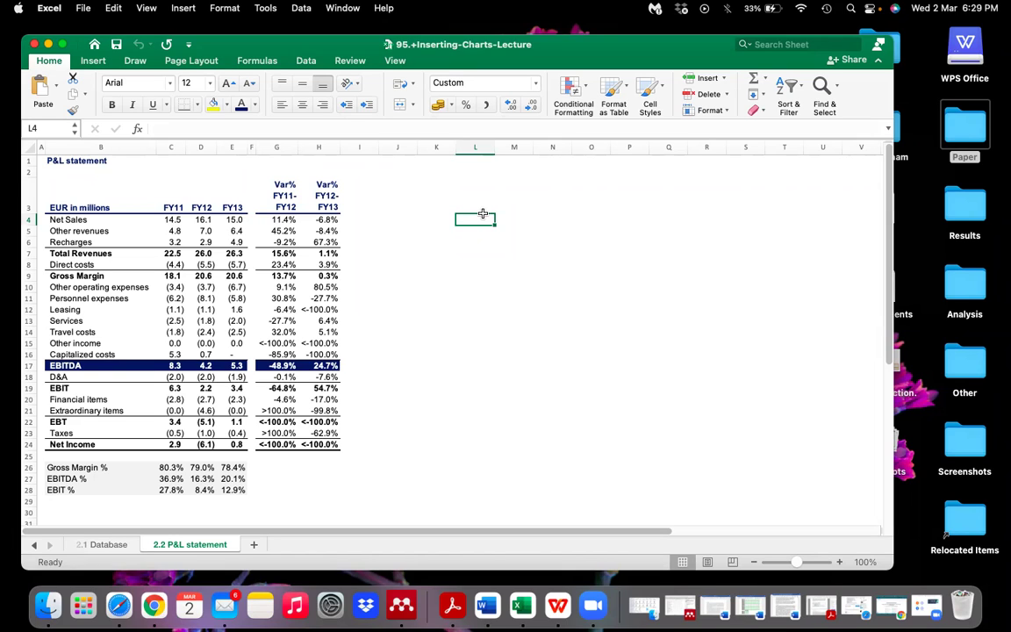
left_click(62, 44)
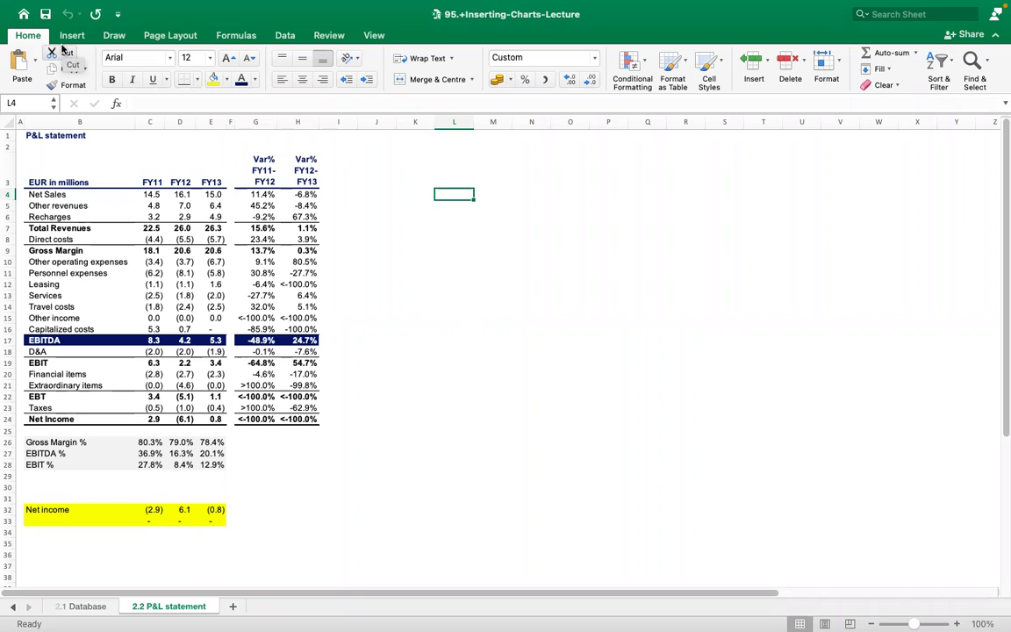
left_click(48, 194)
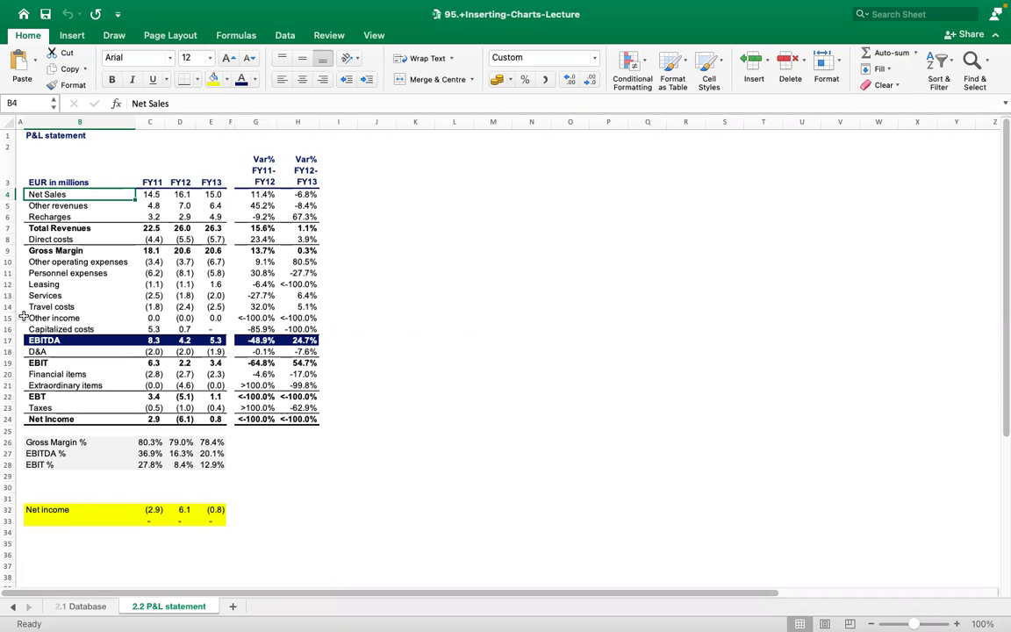
key("Down")
key("Up")
key("shift+Right")
key("shift+Right")
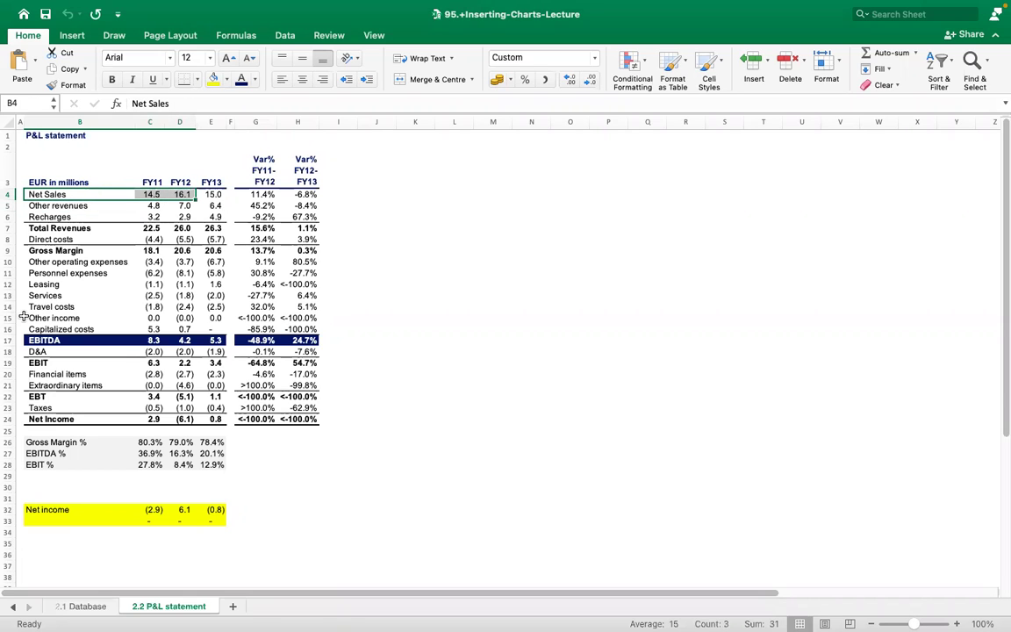
key("shift+Right")
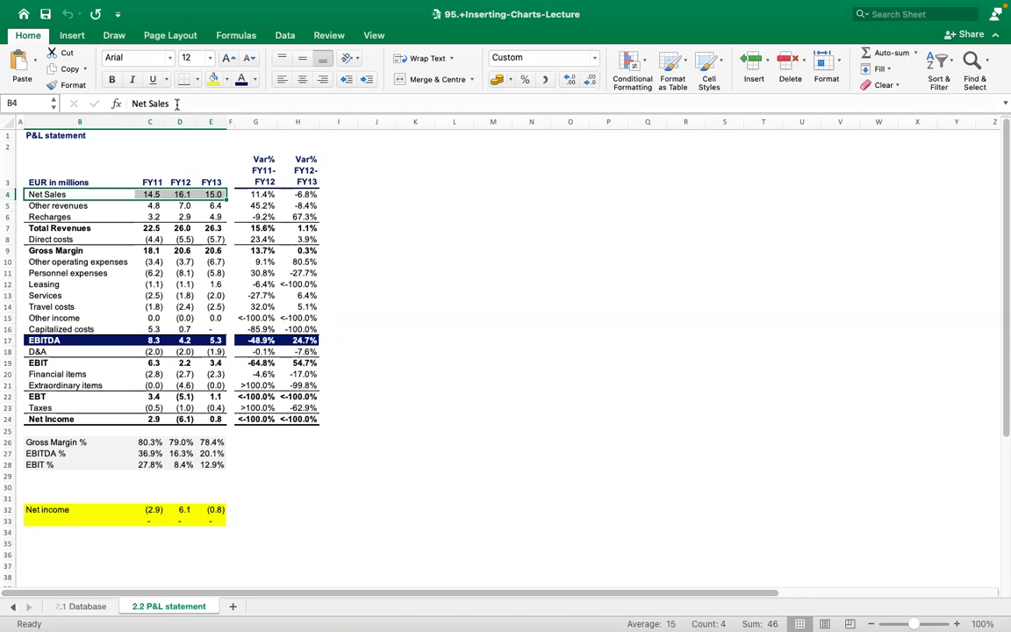
Step: Browse the recommended charts for the Net Sales row, from Clustered Column to Funnel, and insert the Line chart
left_click(73, 36)
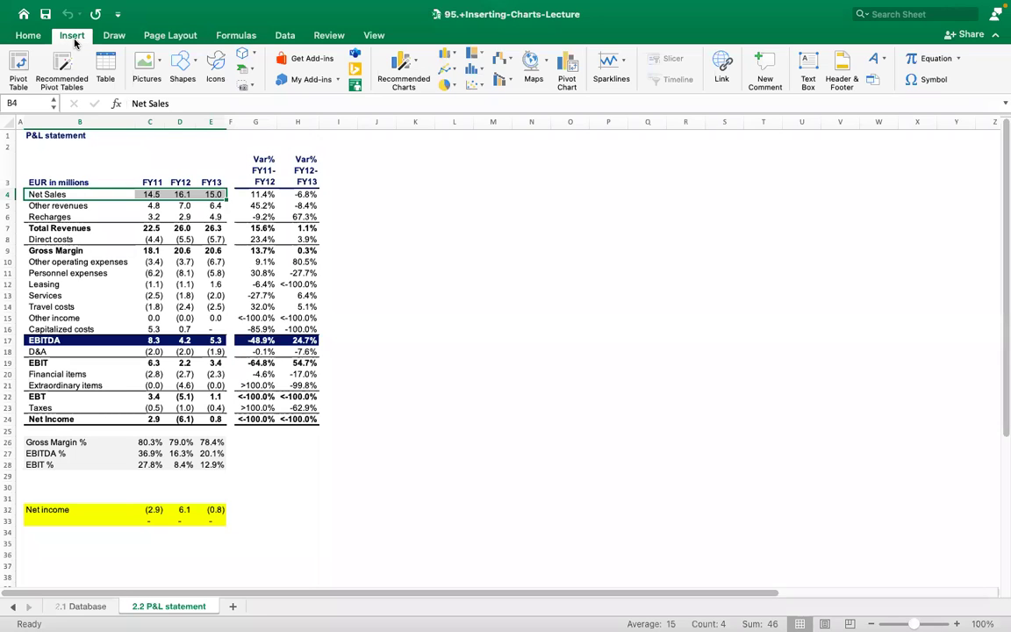
left_click(410, 69)
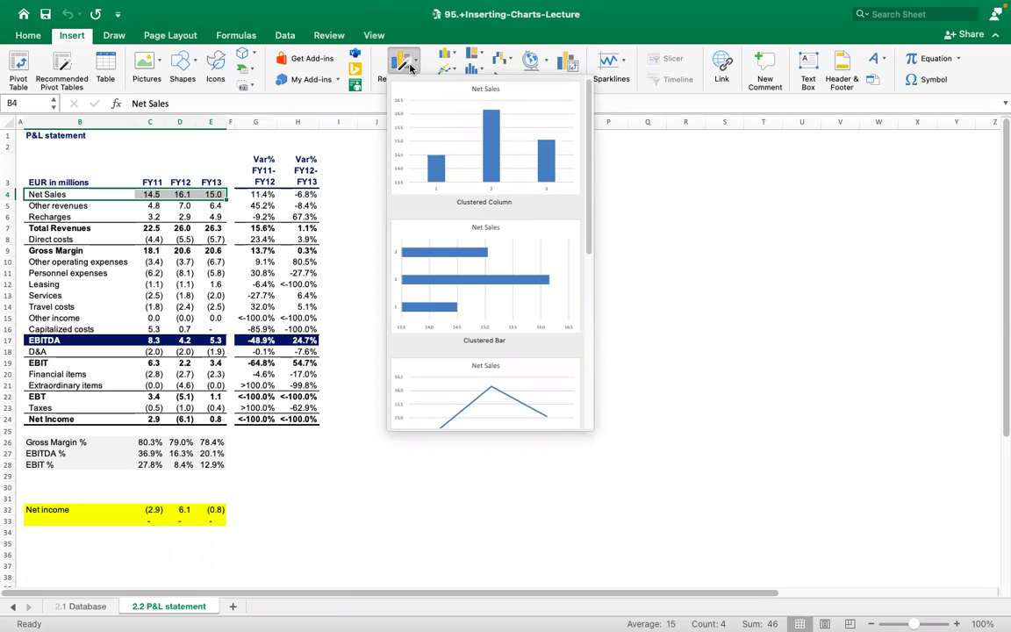
scroll(465, 280, "down", 5)
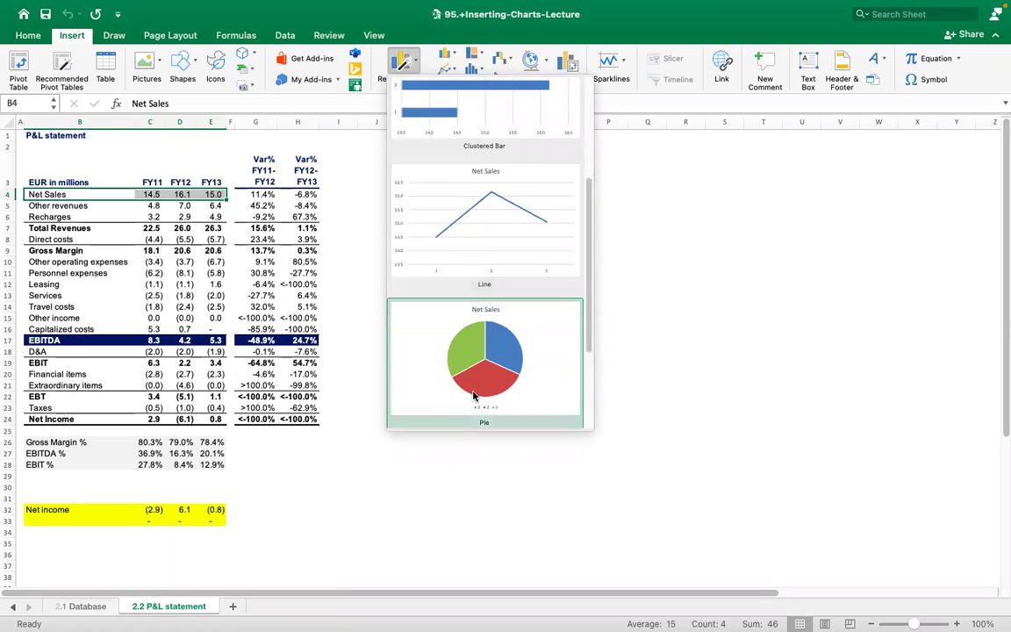
scroll(474, 396, "down", 3)
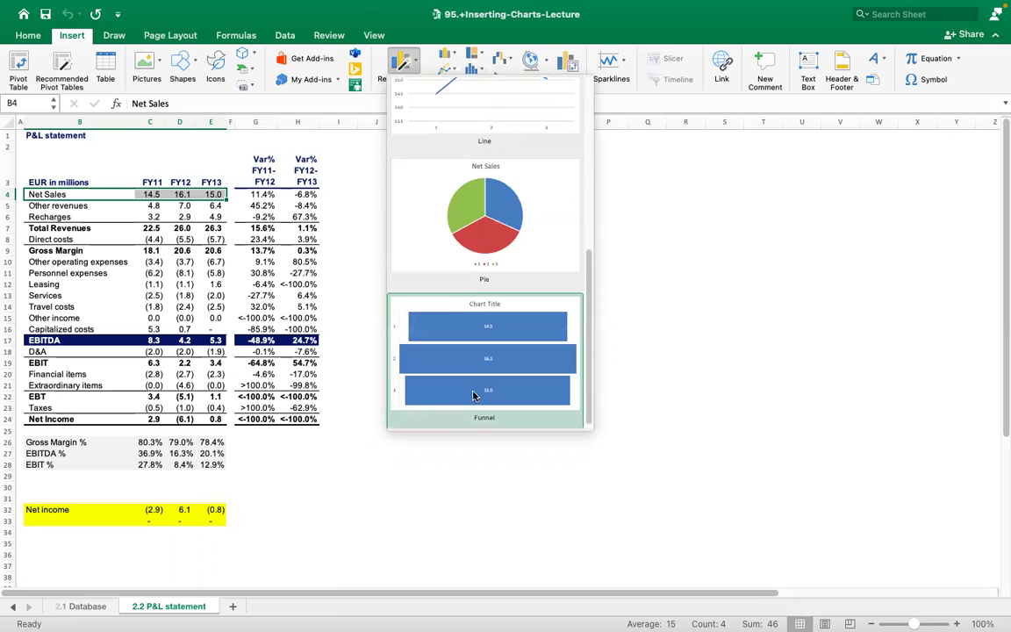
scroll(473, 395, "up", 6)
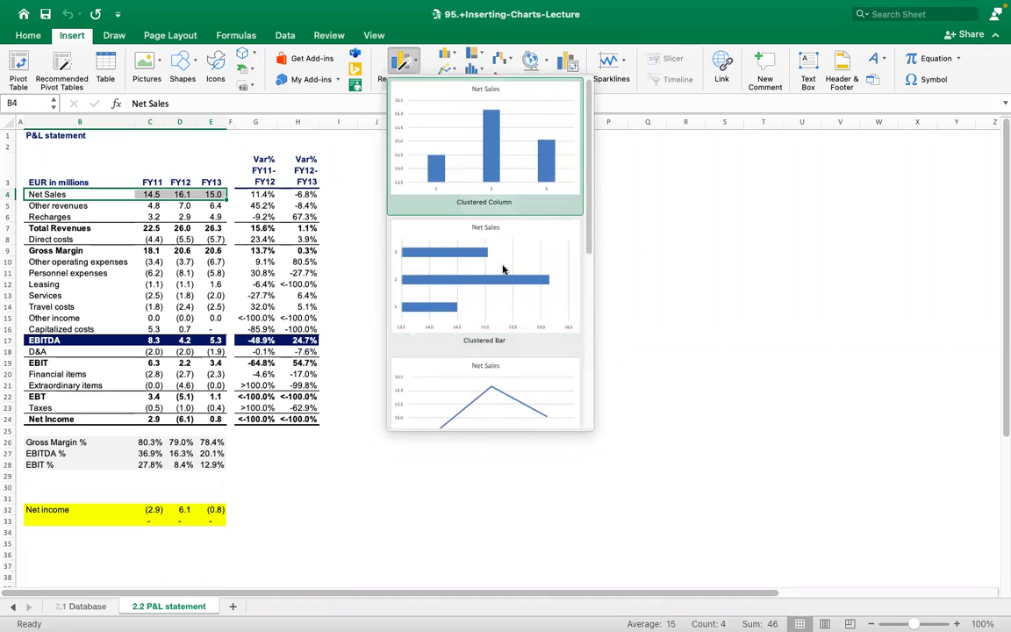
scroll(501, 267, "down", 1)
scroll(501, 275, "down", 5)
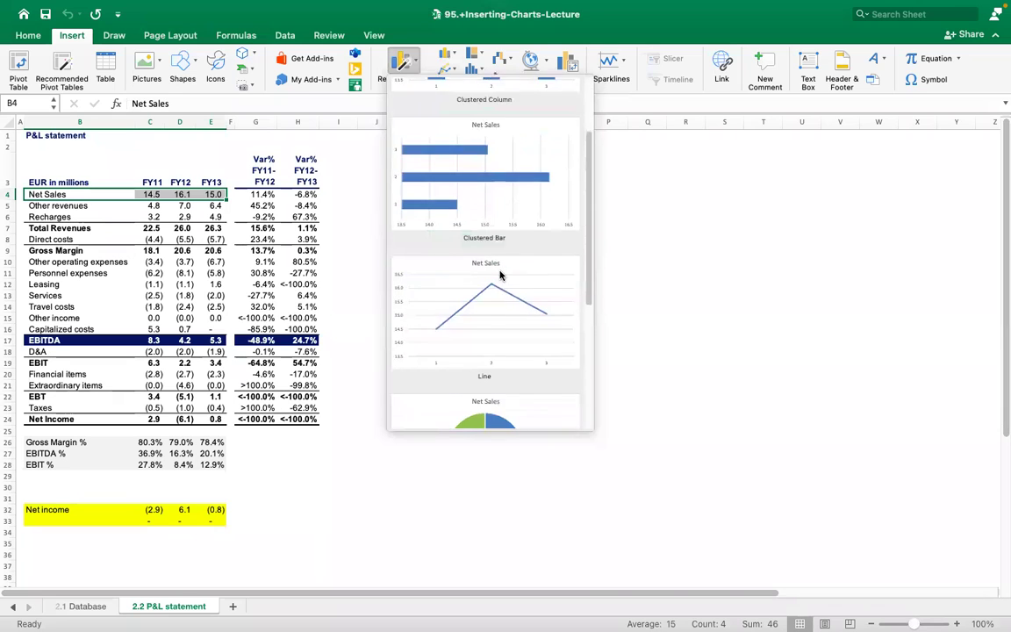
scroll(463, 336, "down", 5)
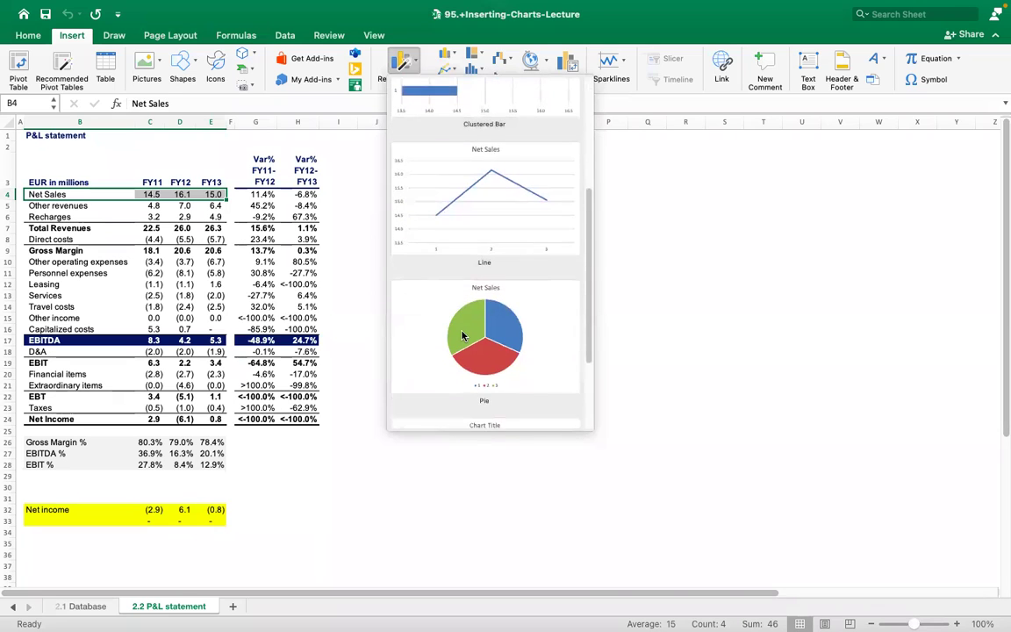
scroll(413, 368, "down", 5)
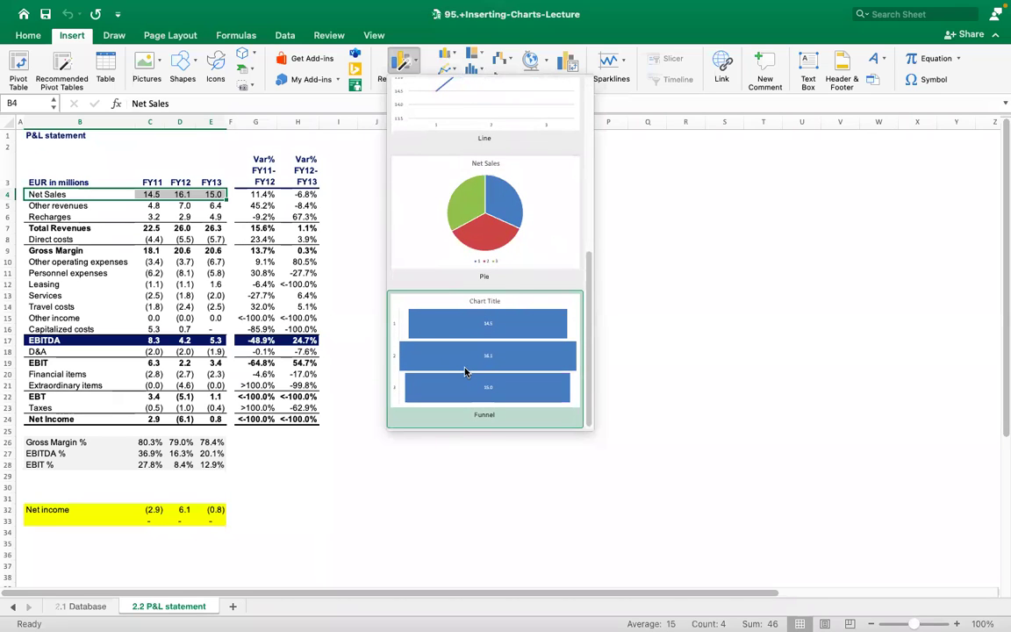
scroll(465, 371, "up", 7)
scroll(466, 371, "up", 2)
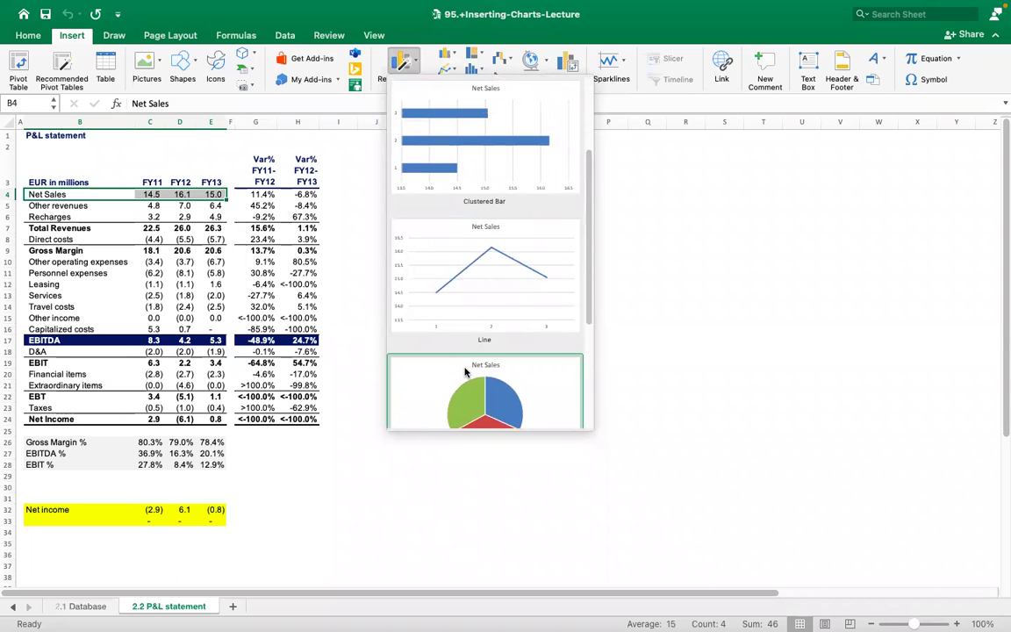
left_click(510, 280)
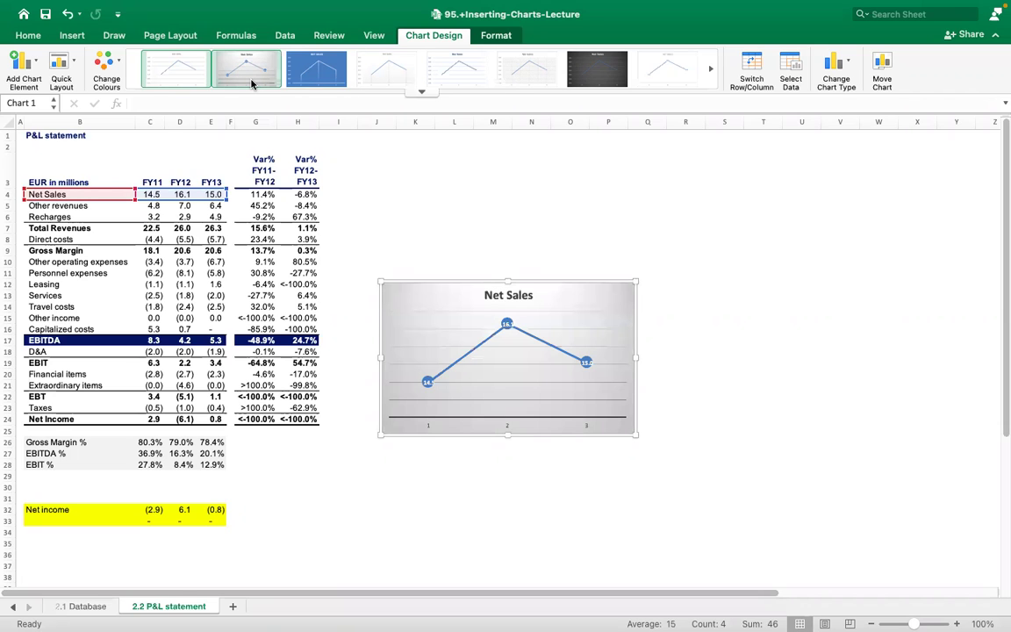
Step: Try several chart styles on the Net Sales line chart and apply the blue style with white lines and data labels
left_click(289, 66)
left_click(382, 69)
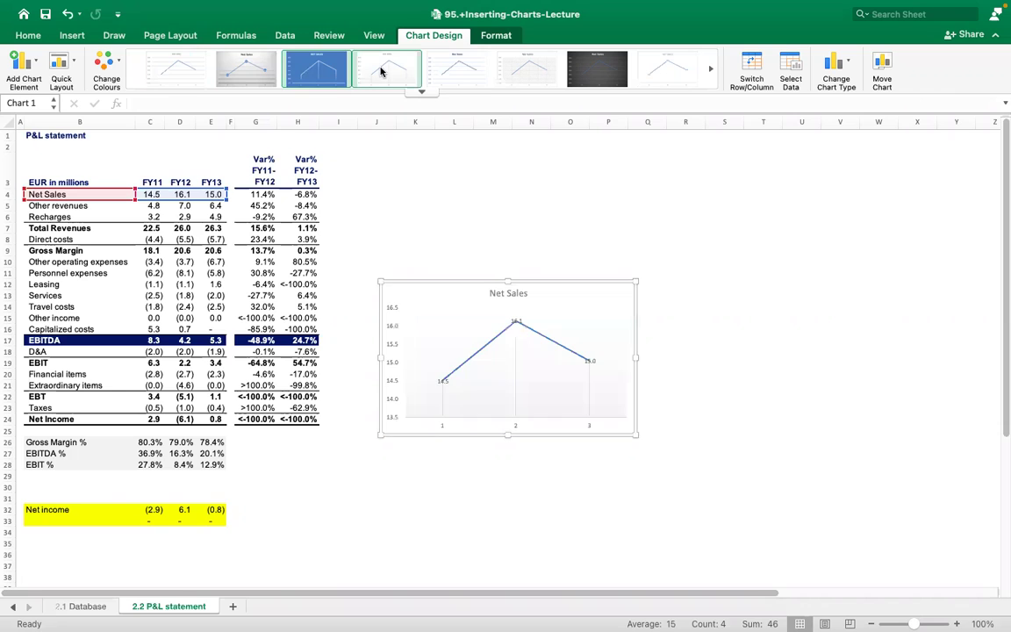
left_click(465, 70)
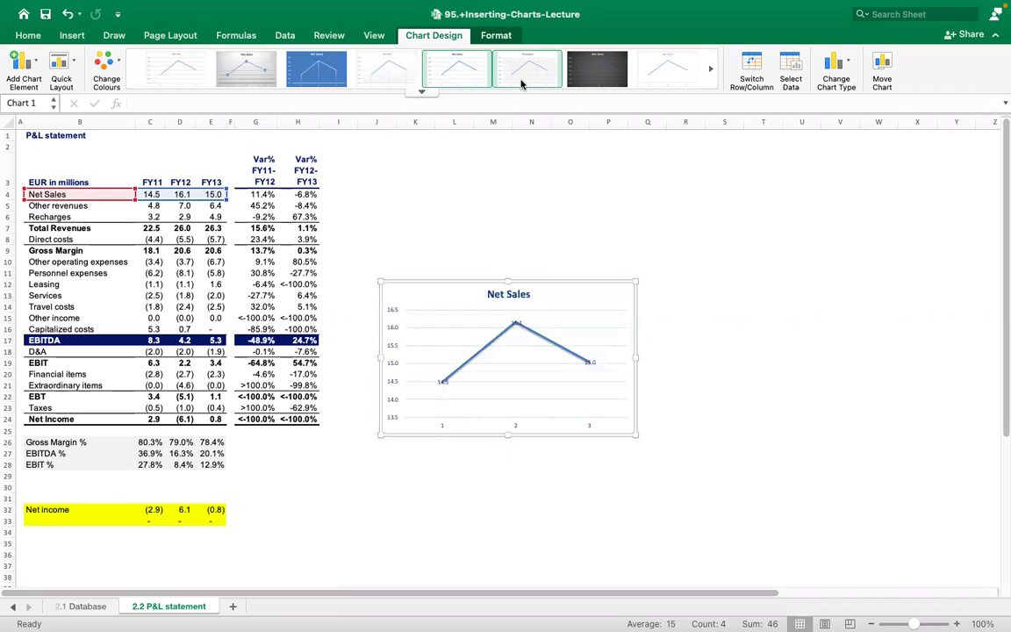
left_click(597, 70)
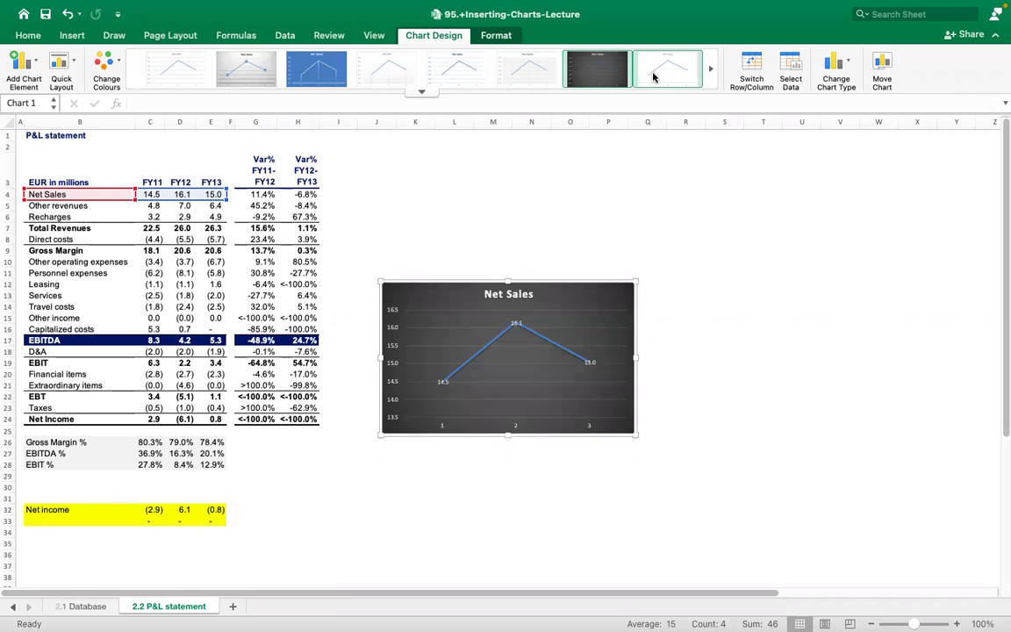
left_click(655, 77)
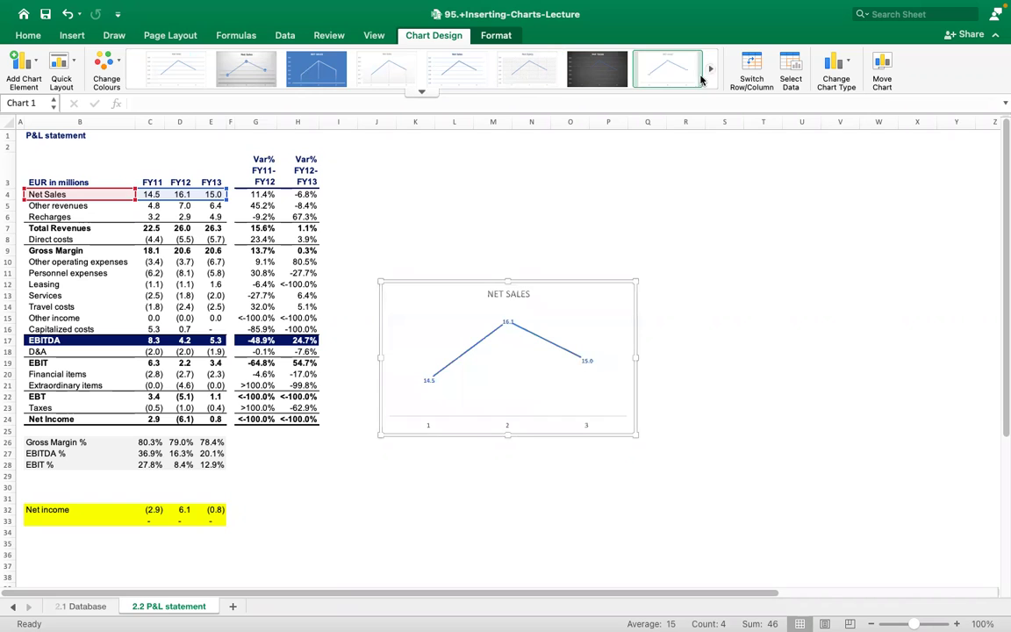
left_click(422, 93)
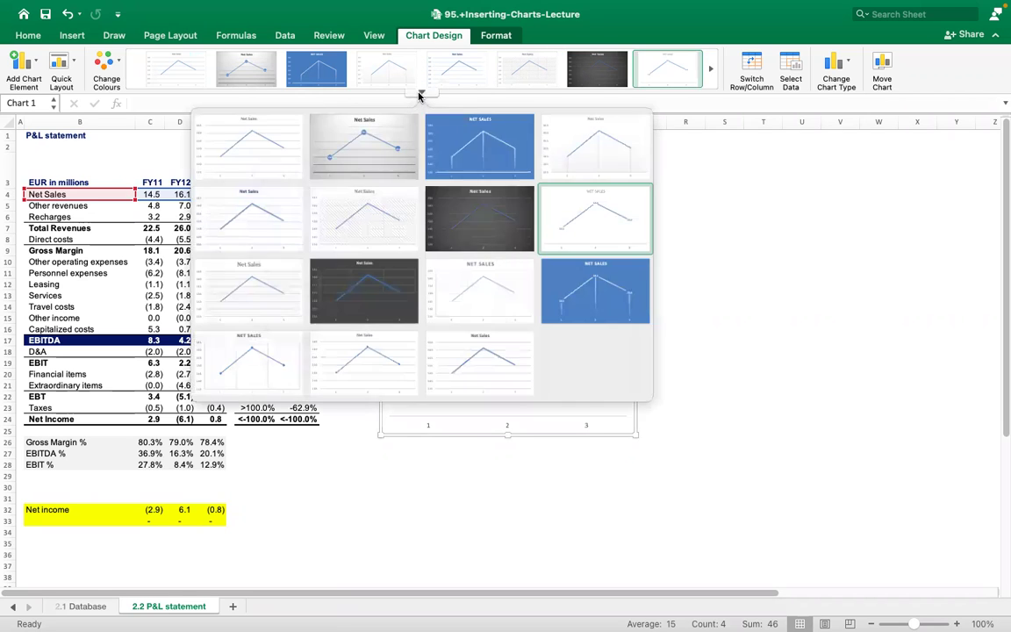
left_click(583, 318)
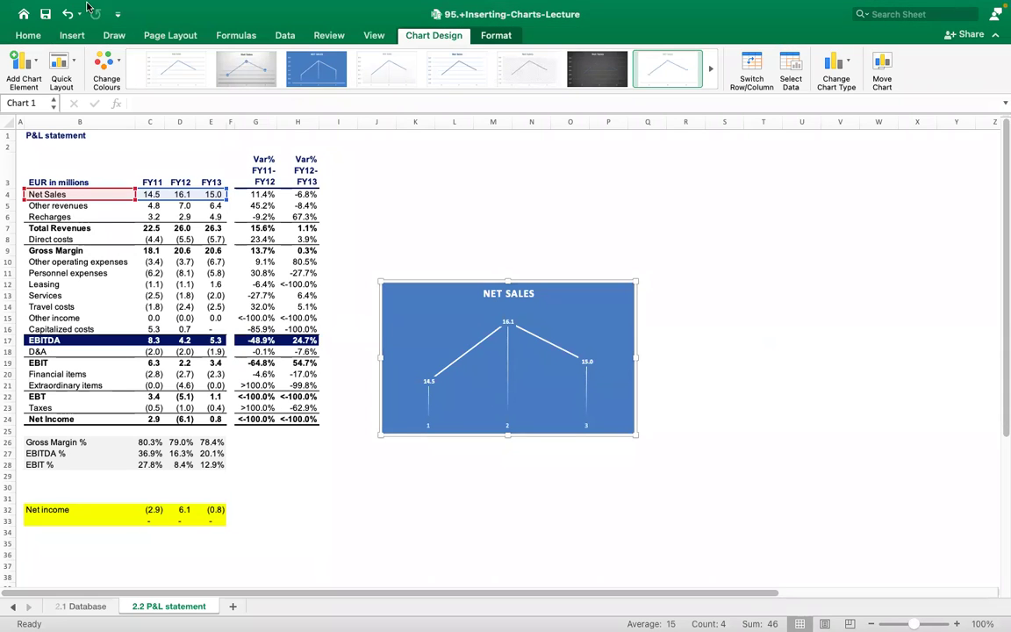
Step: Close the workbook without saving and open 96.+Formatting-a-Chart-Lecture.xlsm in full screen with macros disabled
left_click(14, 31)
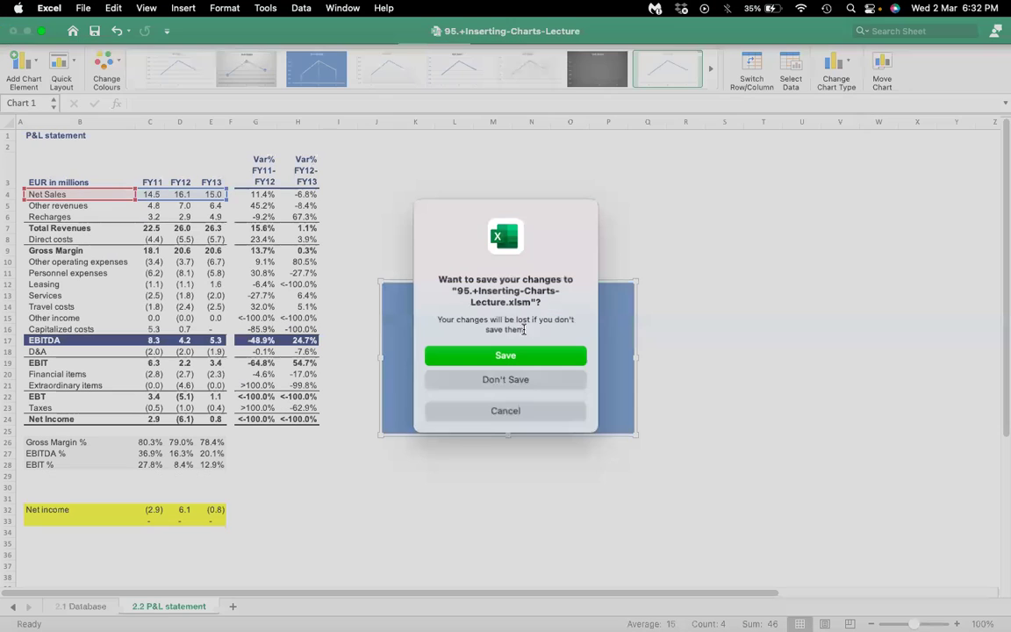
left_click(488, 379)
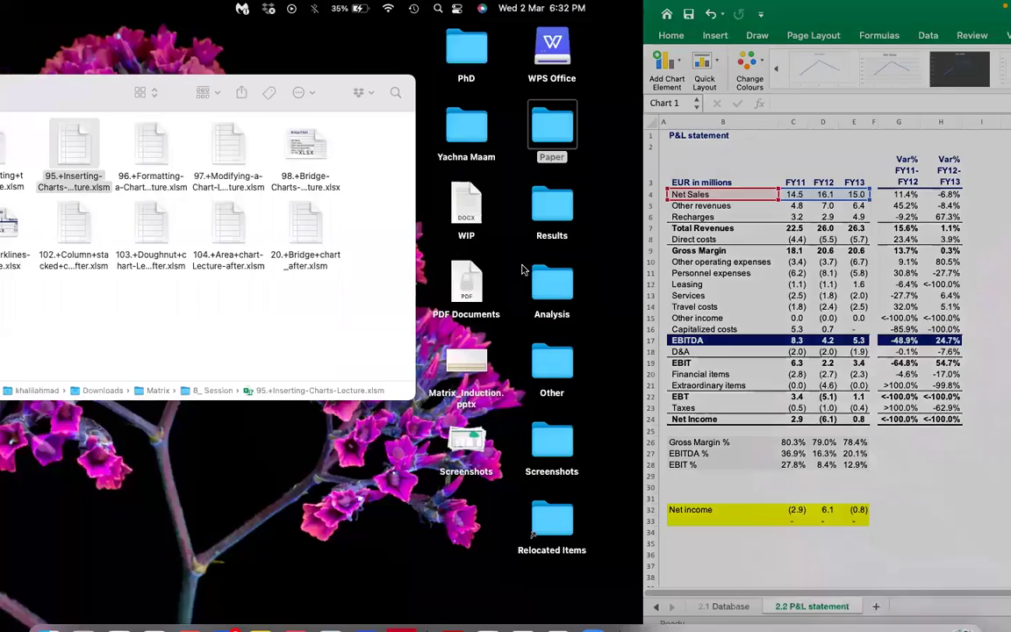
double_click(566, 149)
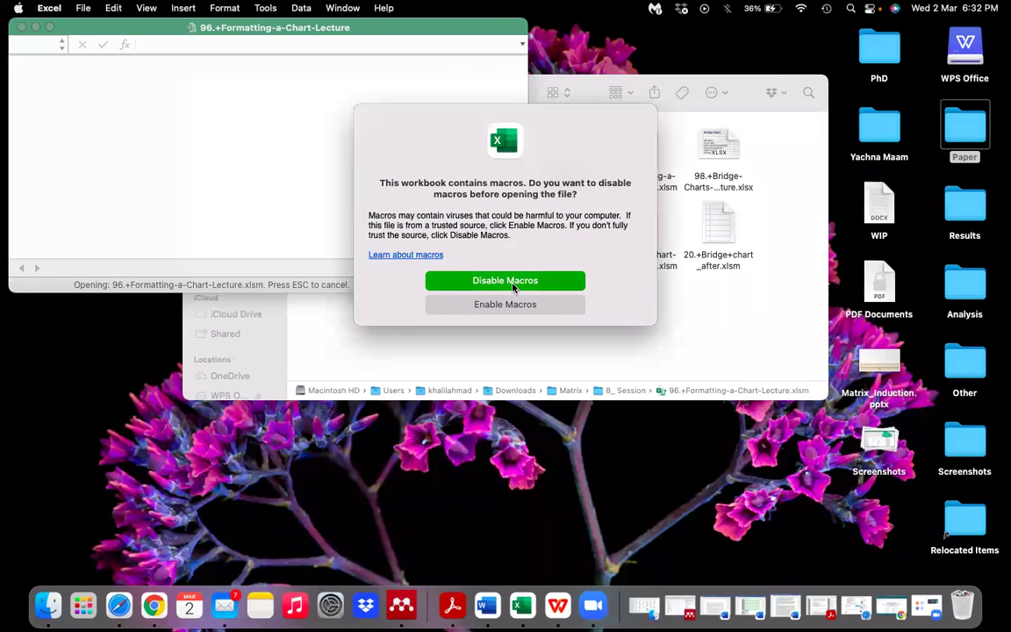
left_click(513, 287)
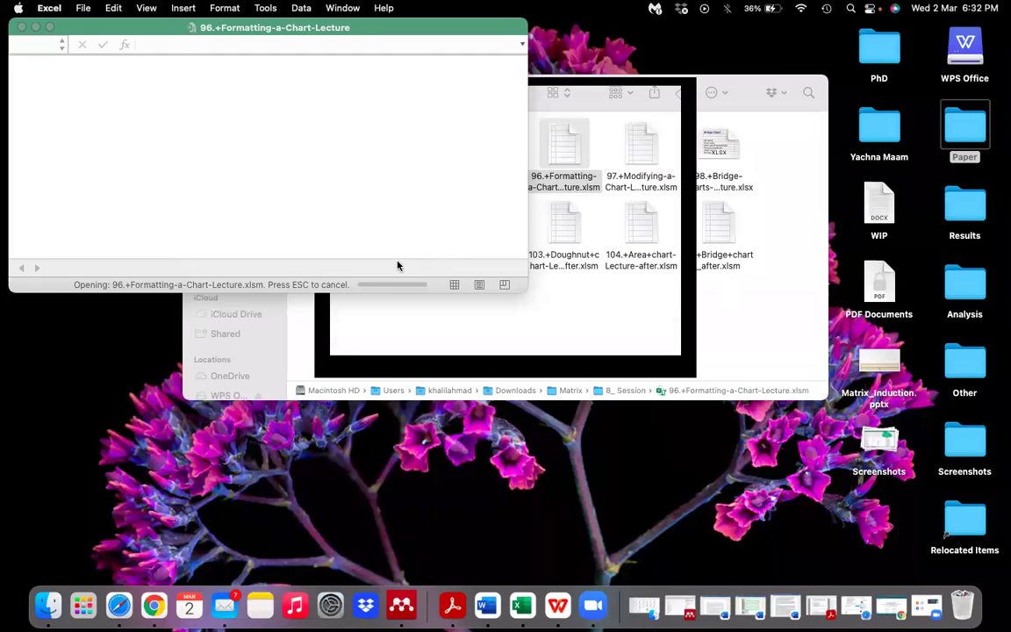
left_click(50, 28)
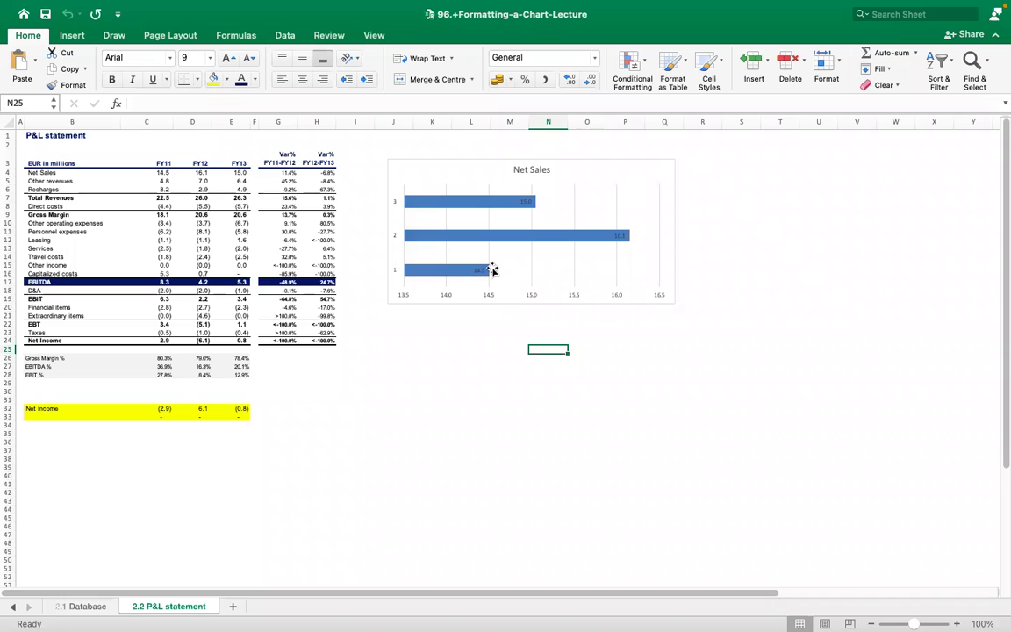
Step: Select the Net Sales bar chart, leave full screen and enlarge the workbook window to fill the desktop
left_click(450, 182)
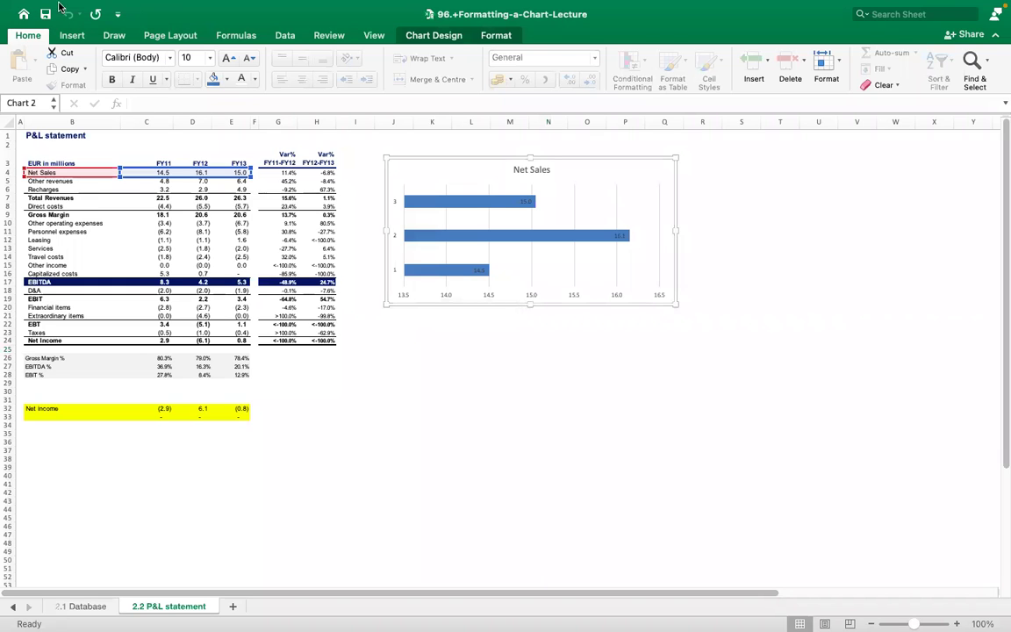
mouse_move(123, 2)
left_click(41, 31)
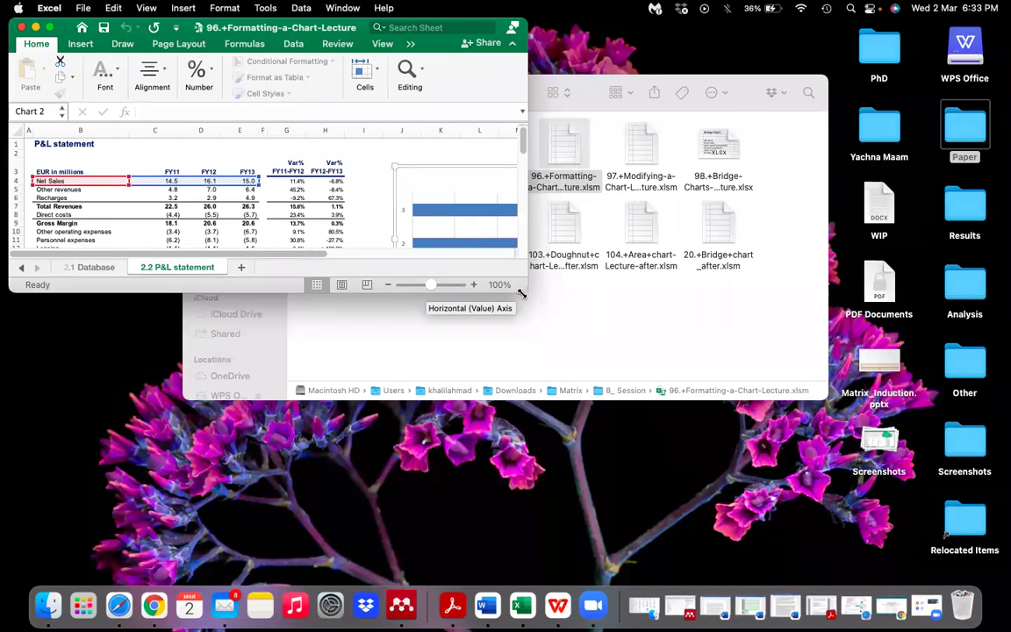
left_click_drag(526, 290, 1004, 614)
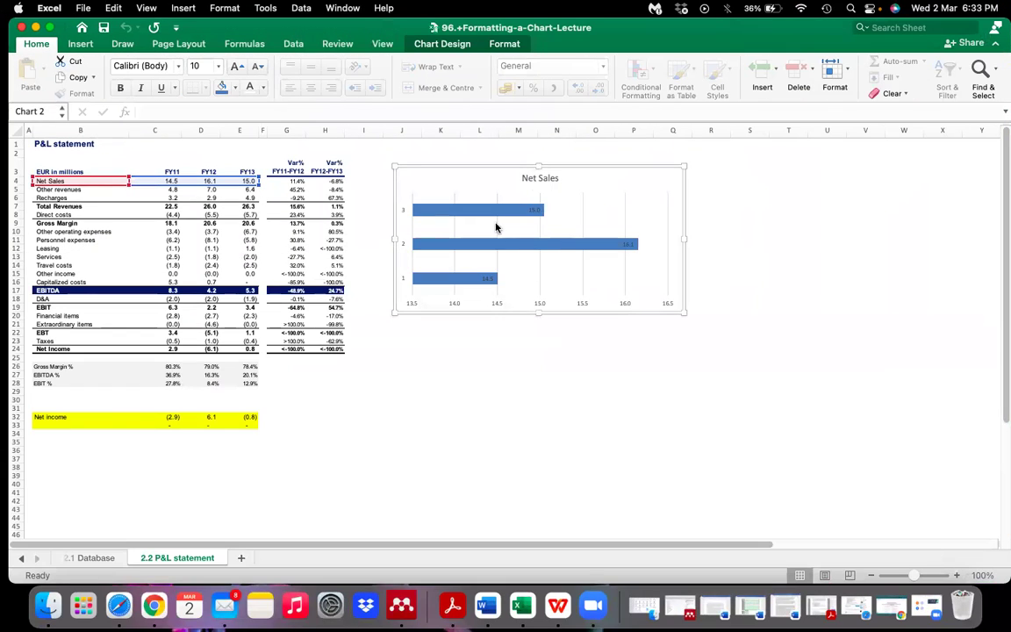
Step: Look through the Net Sales bar chart's design and format tools and open the list of chart elements to add
left_click(452, 46)
left_click(516, 48)
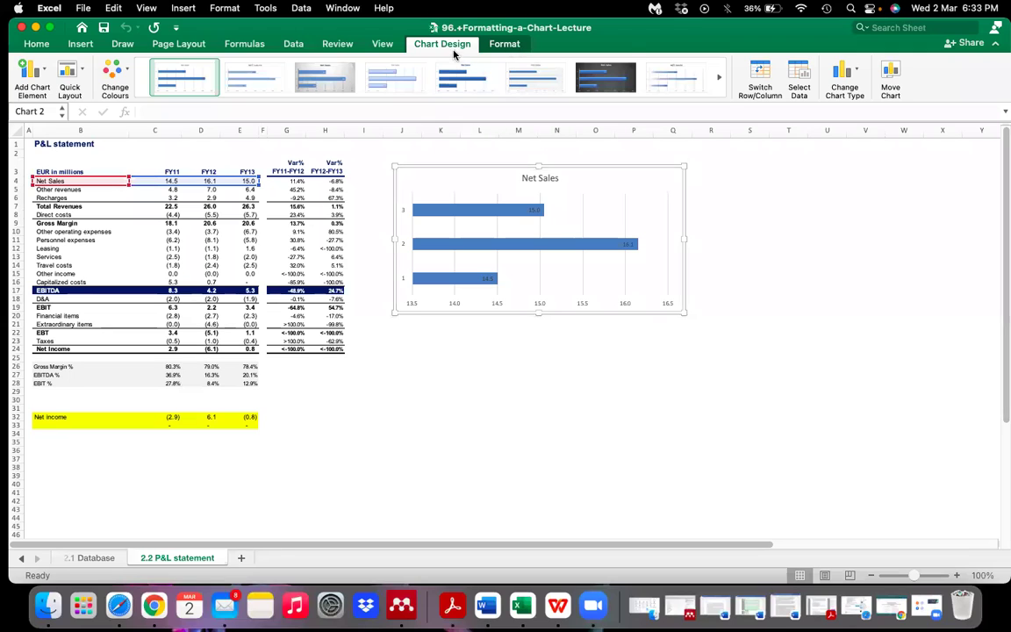
left_click(453, 45)
left_click(30, 70)
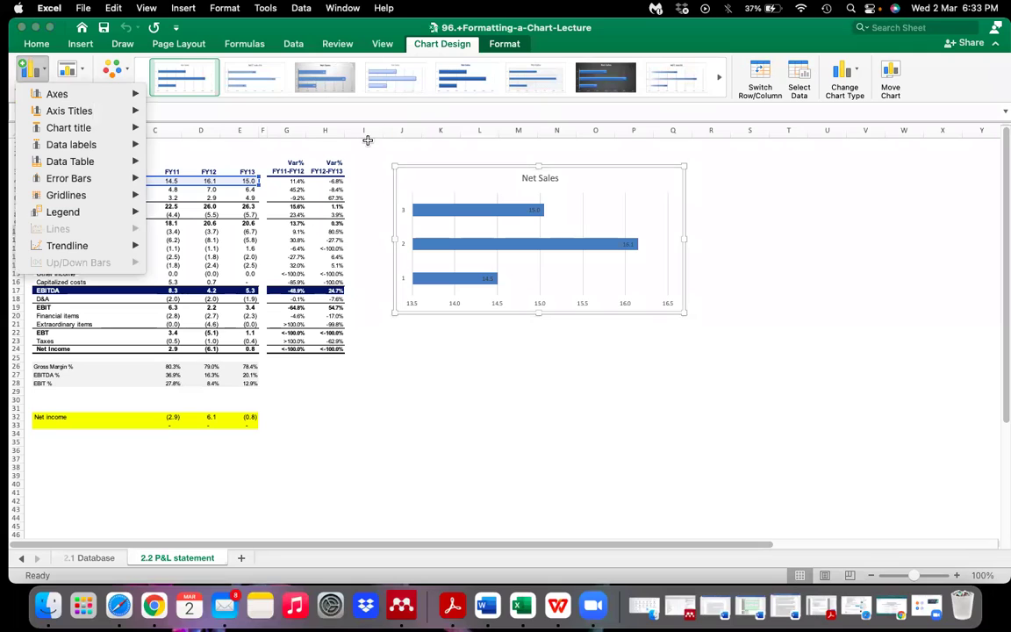
Step: Add a primary vertical axis title to the Net Sales bar chart
left_click(239, 127)
left_click(38, 86)
mouse_move(44, 99)
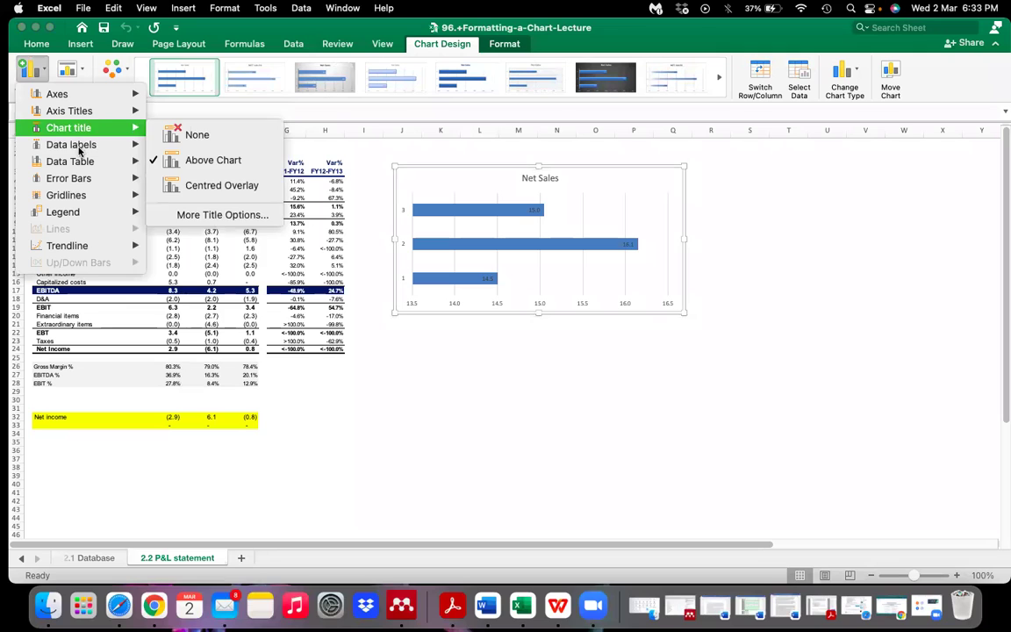
mouse_move(79, 150)
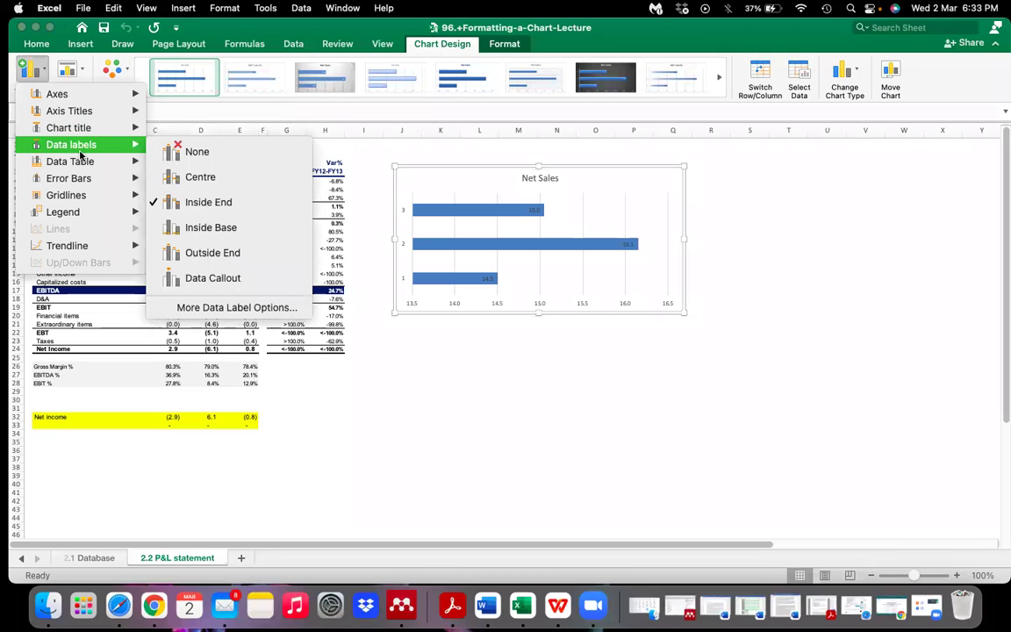
mouse_move(81, 250)
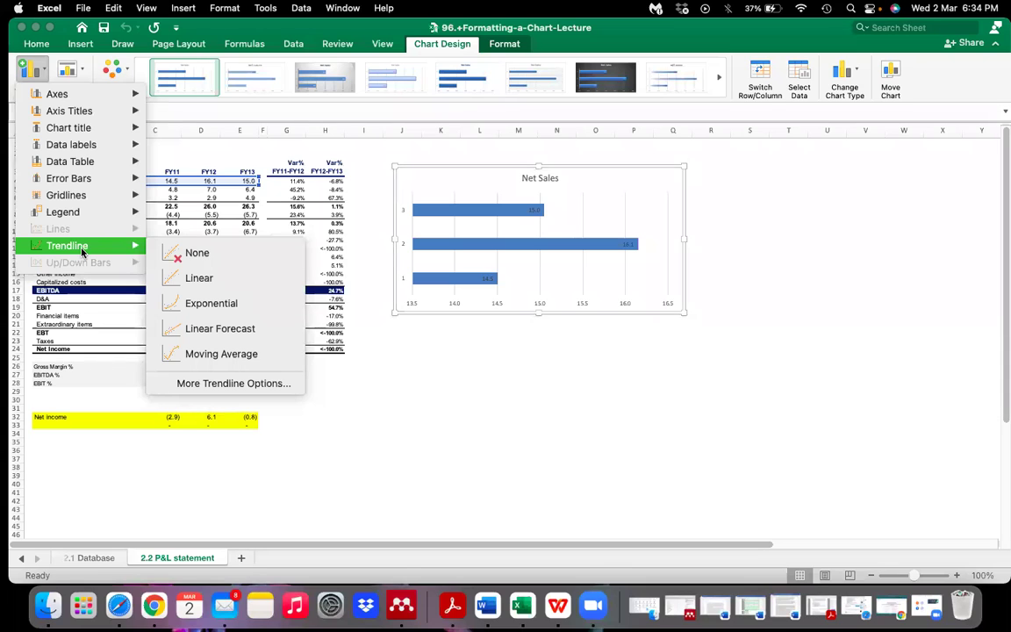
mouse_move(101, 124)
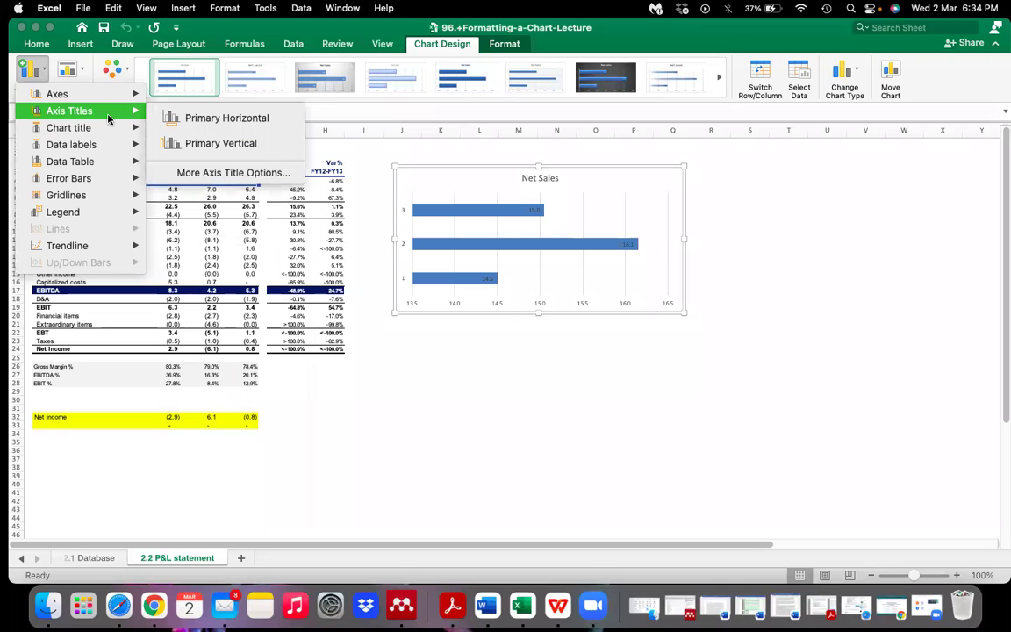
left_click(221, 145)
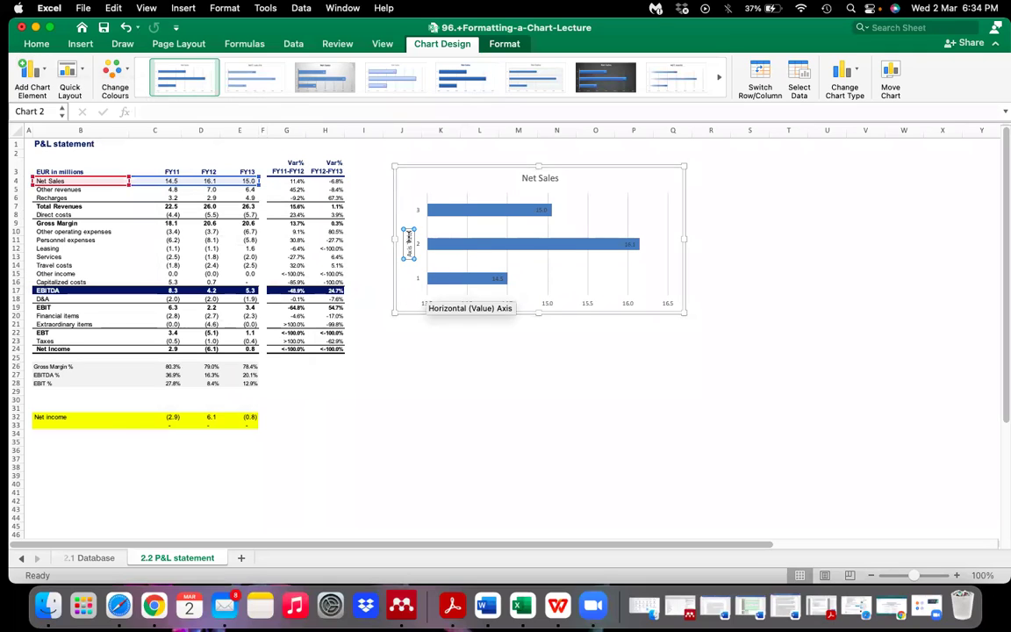
Step: Replace the chart's vertical axis title text with "Eur in millions"
left_click(408, 237)
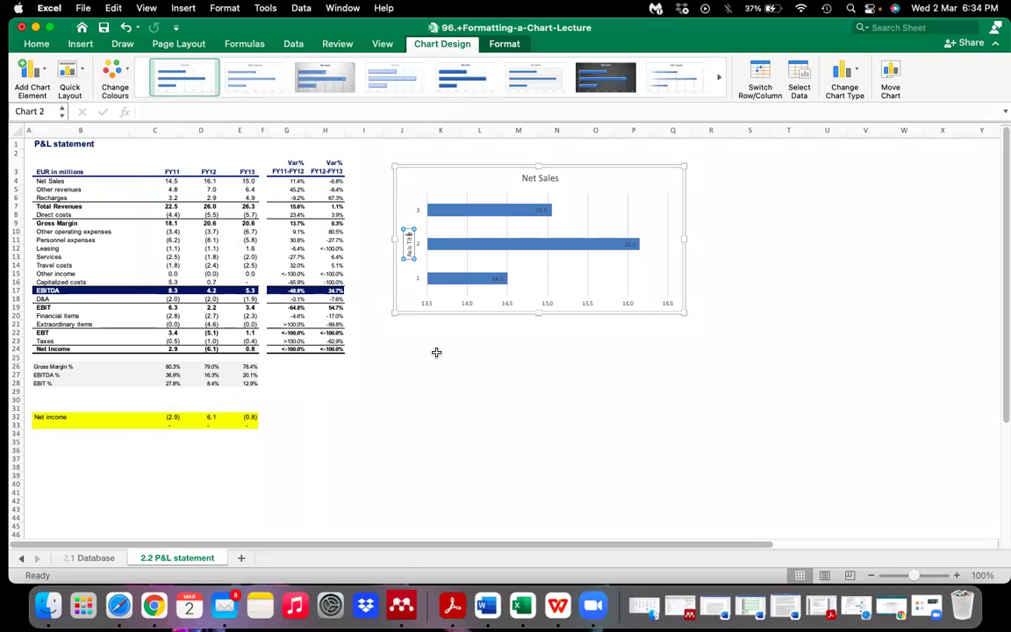
key("super+a")
type("€m")
type(" in")
type(" millions")
left_click(617, 423)
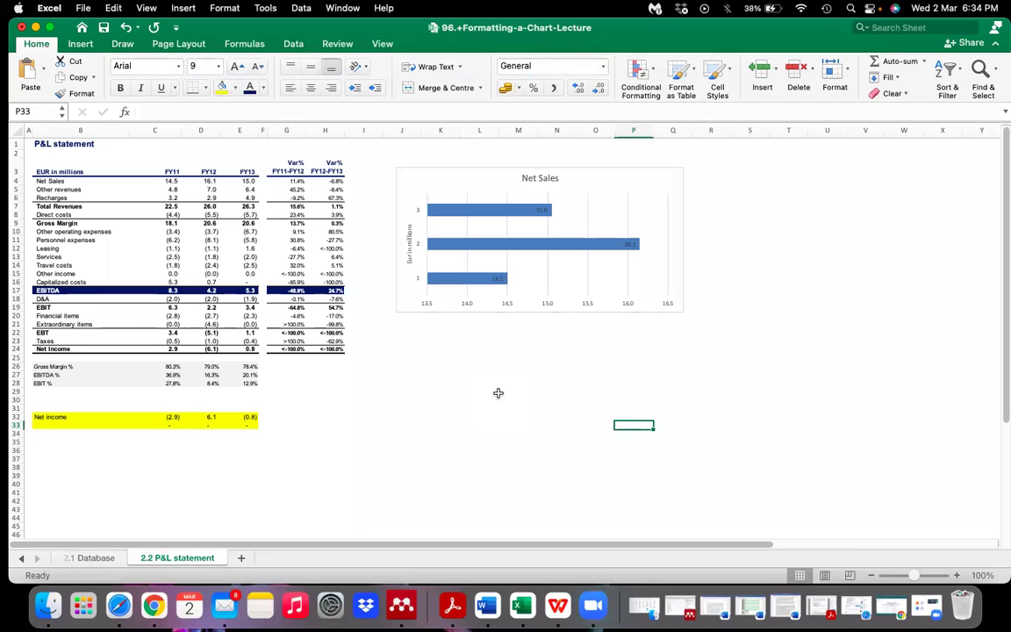
left_click(499, 221)
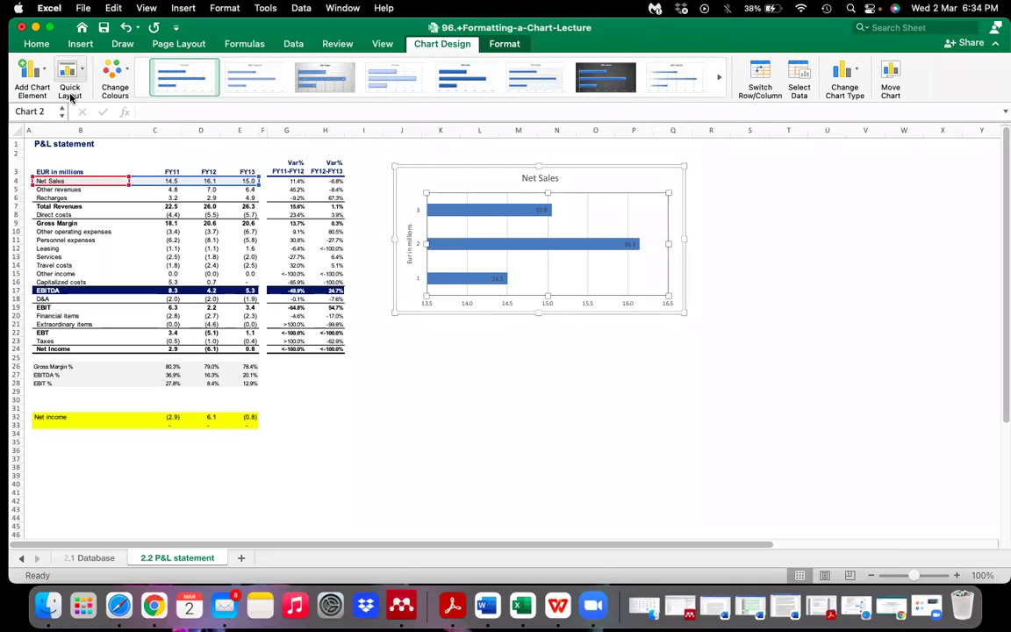
left_click(69, 72)
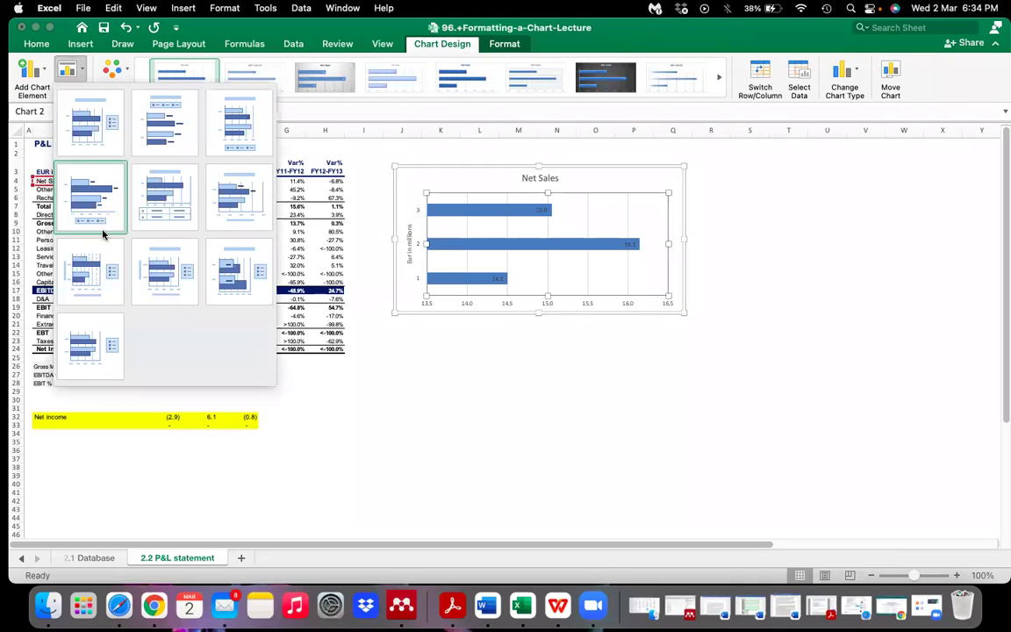
left_click(125, 74)
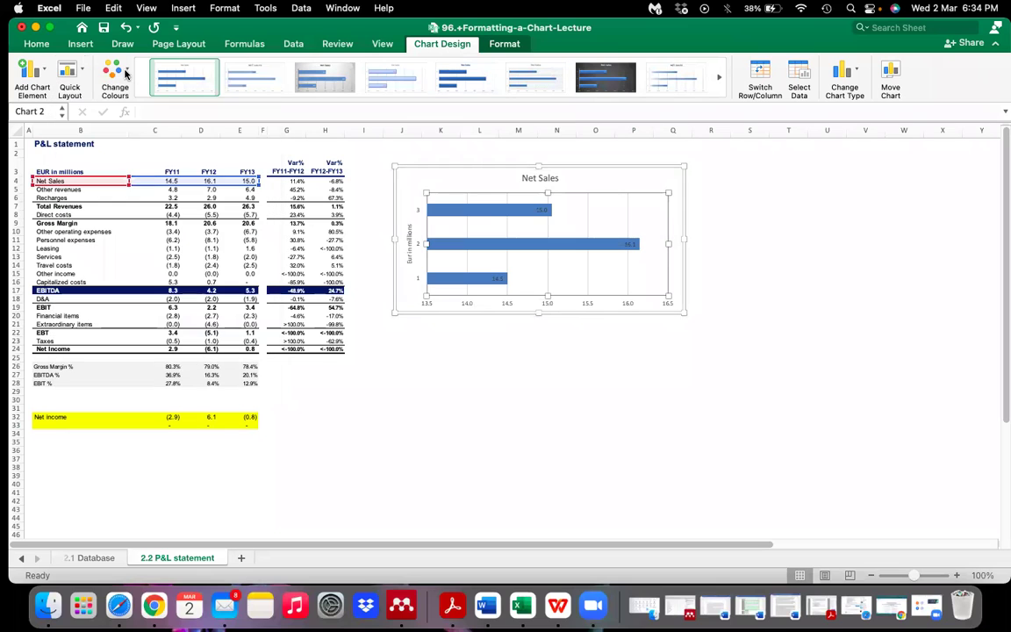
left_click(126, 74)
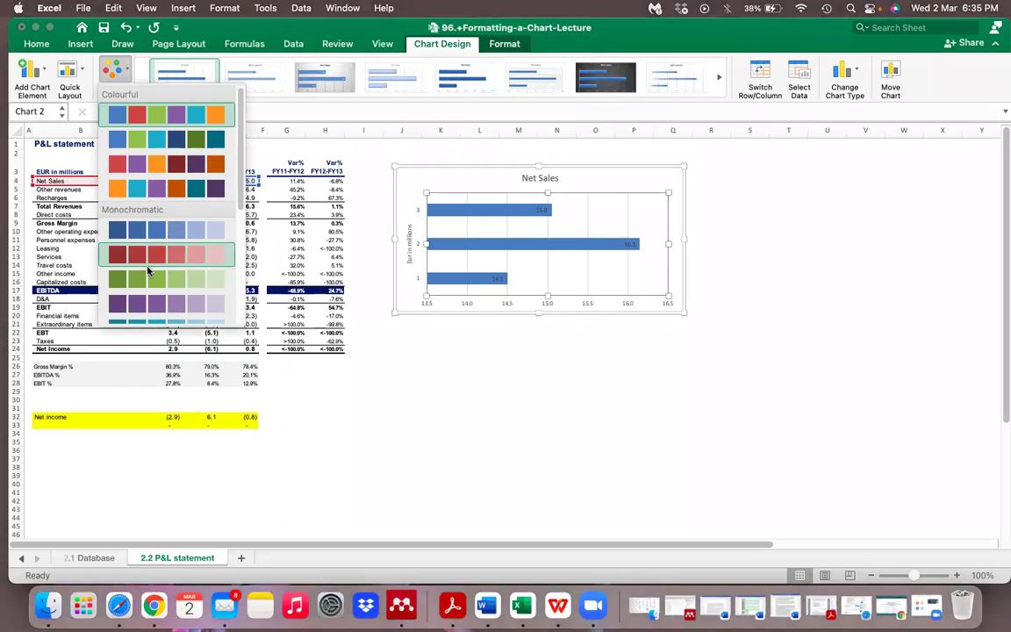
scroll(199, 252, "down", 3)
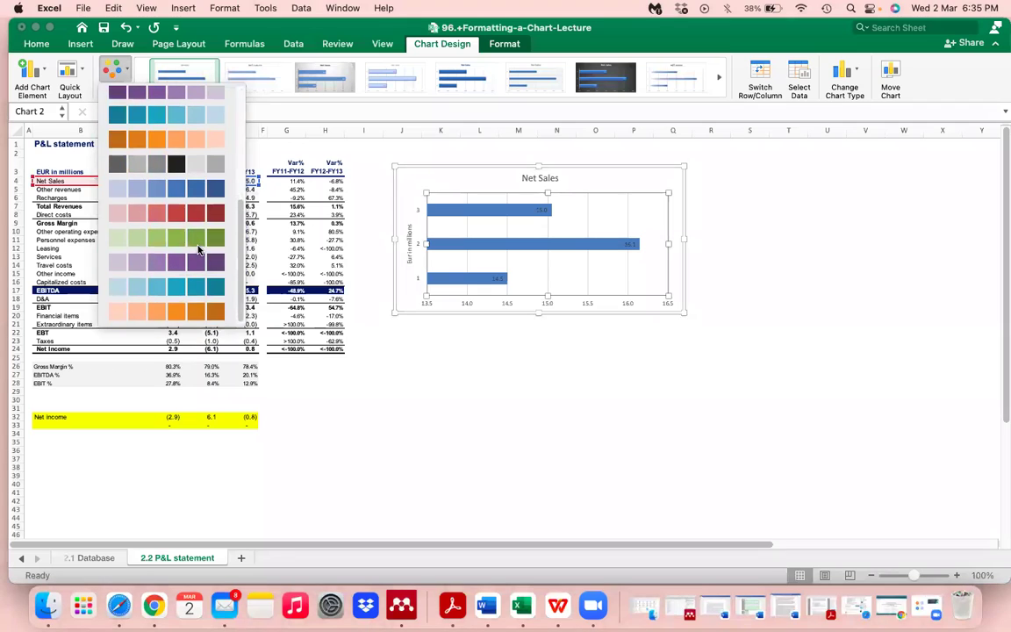
left_click(514, 420)
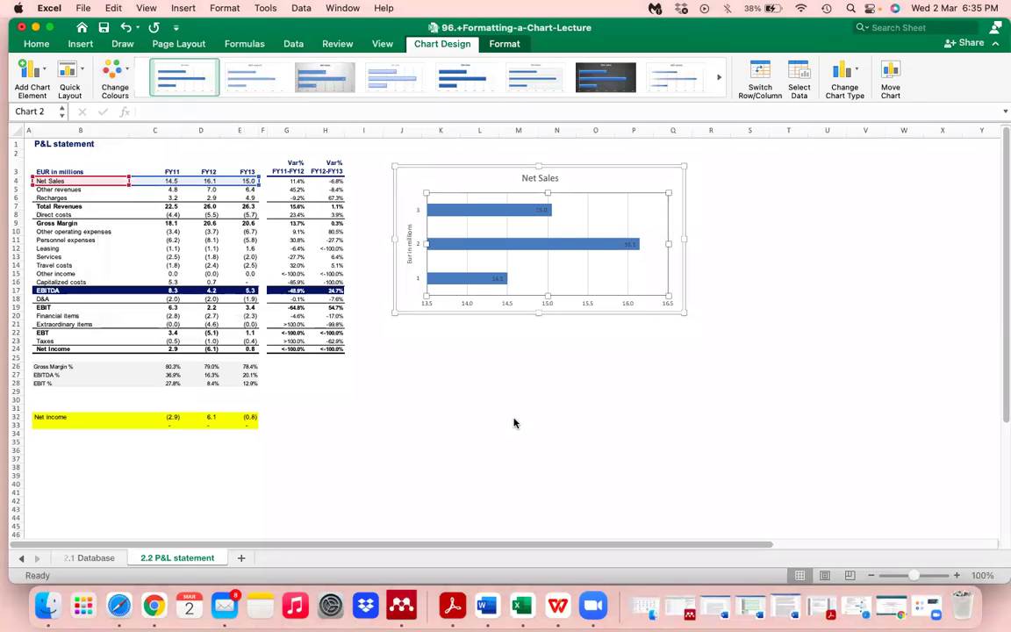
Step: Swap the rows and columns of the Net Sales chart, and check its data source without changing it
left_click(761, 79)
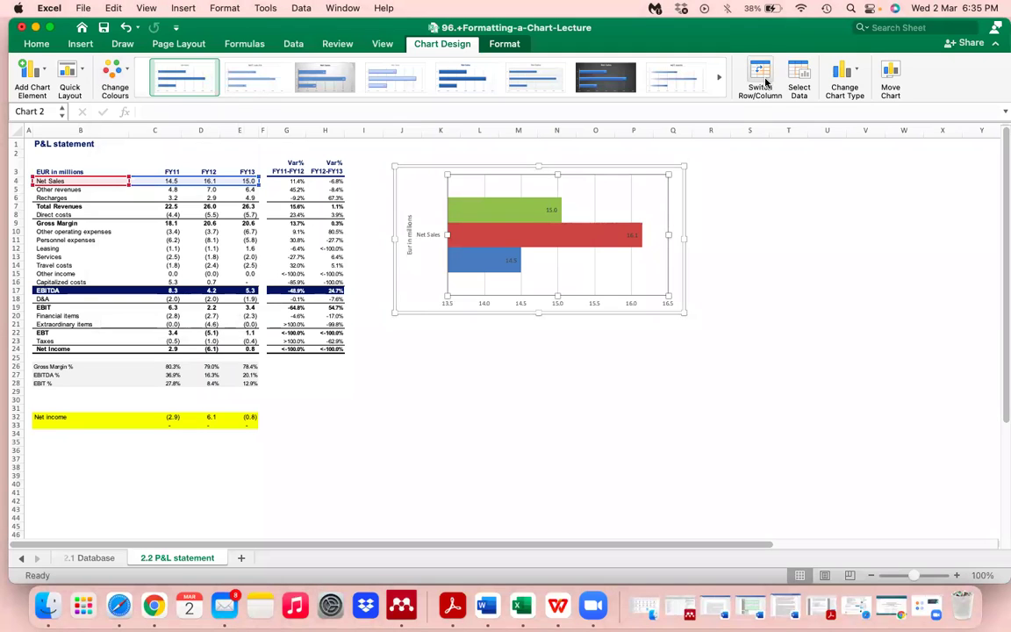
left_click(800, 78)
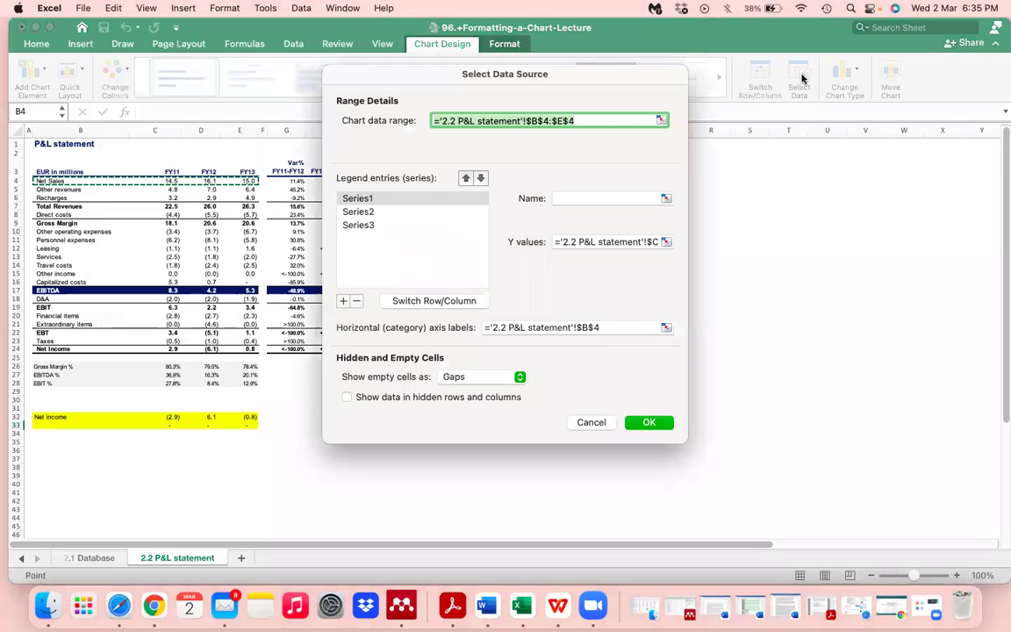
left_click(585, 423)
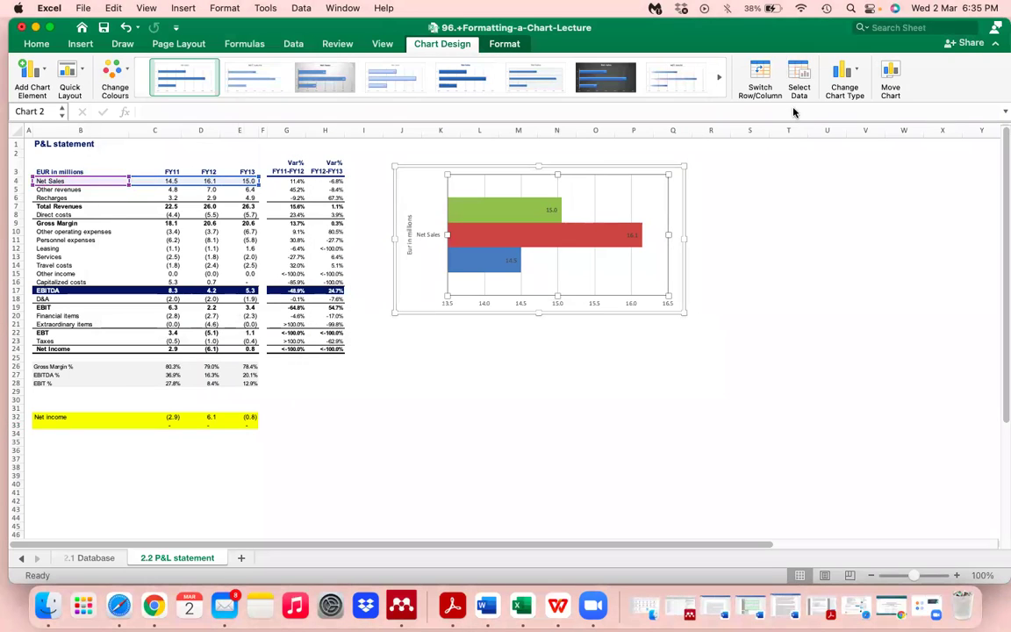
Step: Extend the chart data range to B4:E5 on the 2.2 P&L statement sheet and swap the chart's rows and columns
left_click(800, 78)
left_click(504, 121)
left_click(661, 119)
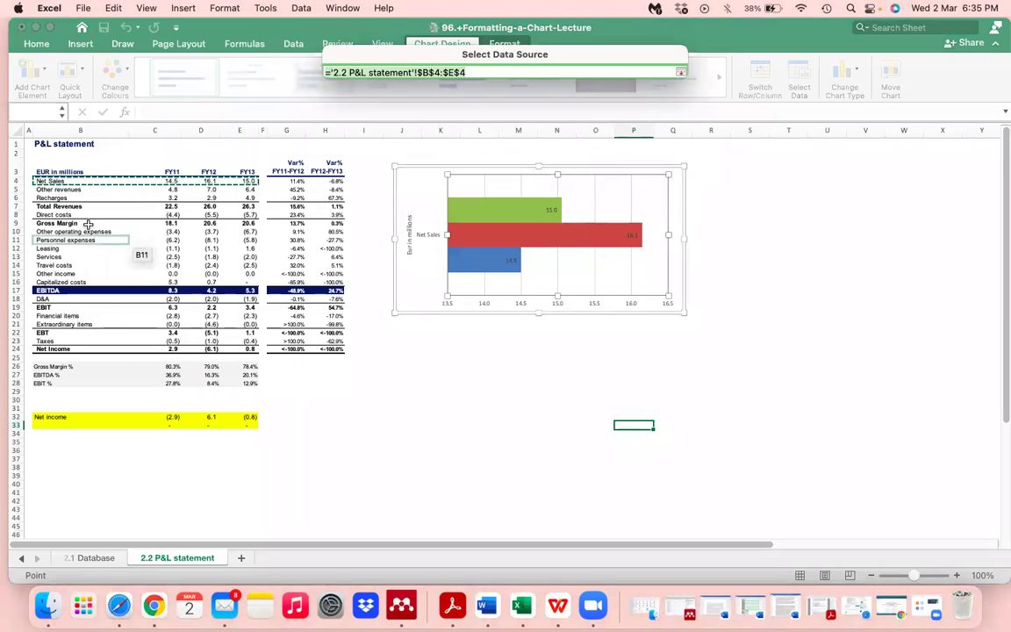
left_click_drag(211, 180, 57, 185)
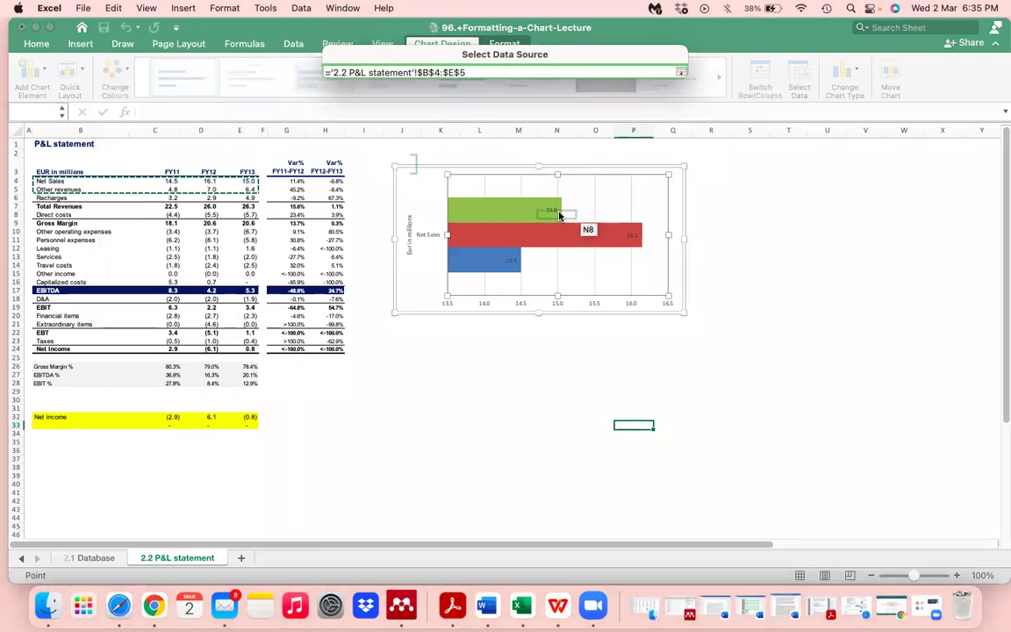
left_click(681, 72)
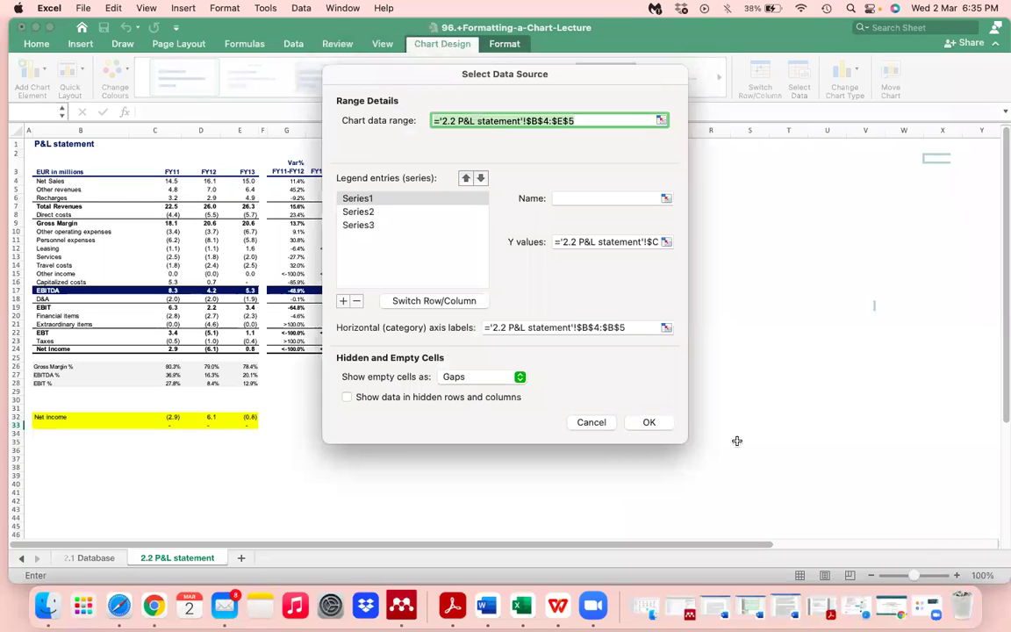
left_click(650, 423)
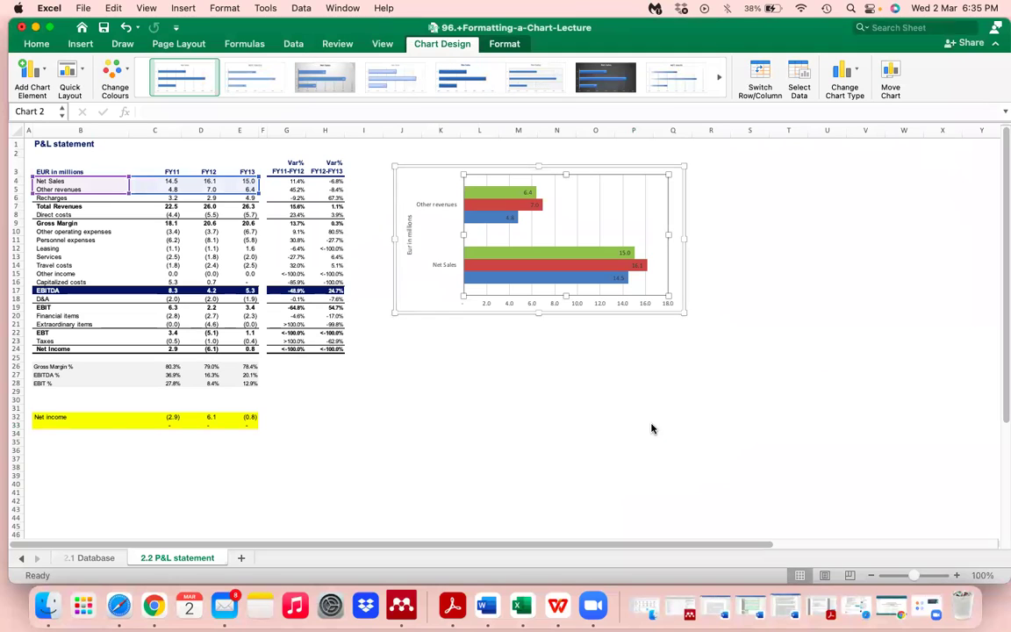
left_click(760, 79)
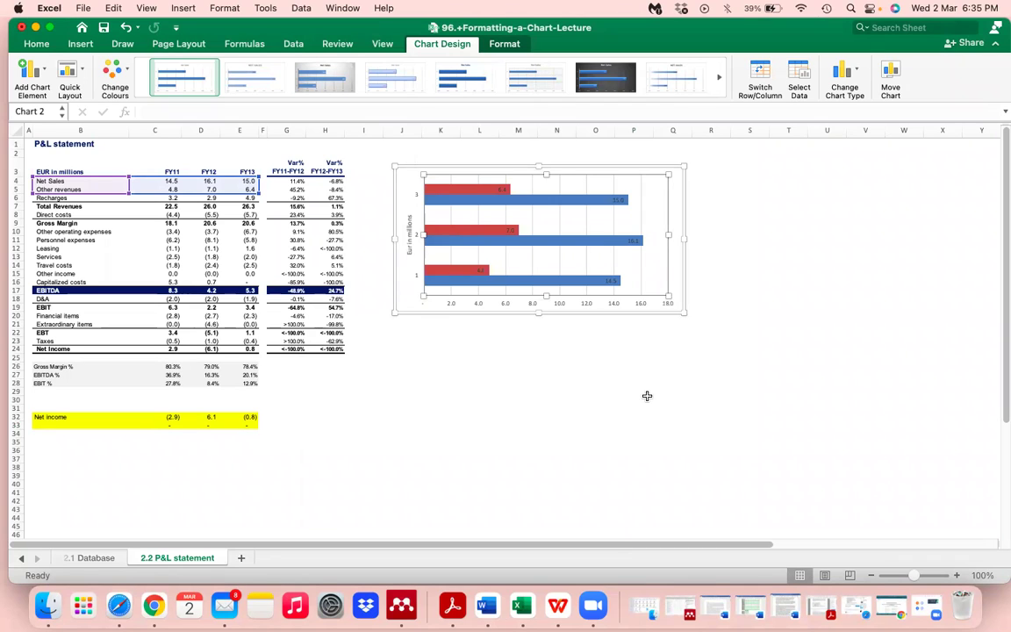
Step: Close the current workbook and open 97.+Modifying-a-Chart-Lecture.xlsm from the 8_ Session folder with macros disabled, in full screen
left_click(23, 29)
left_click(512, 365)
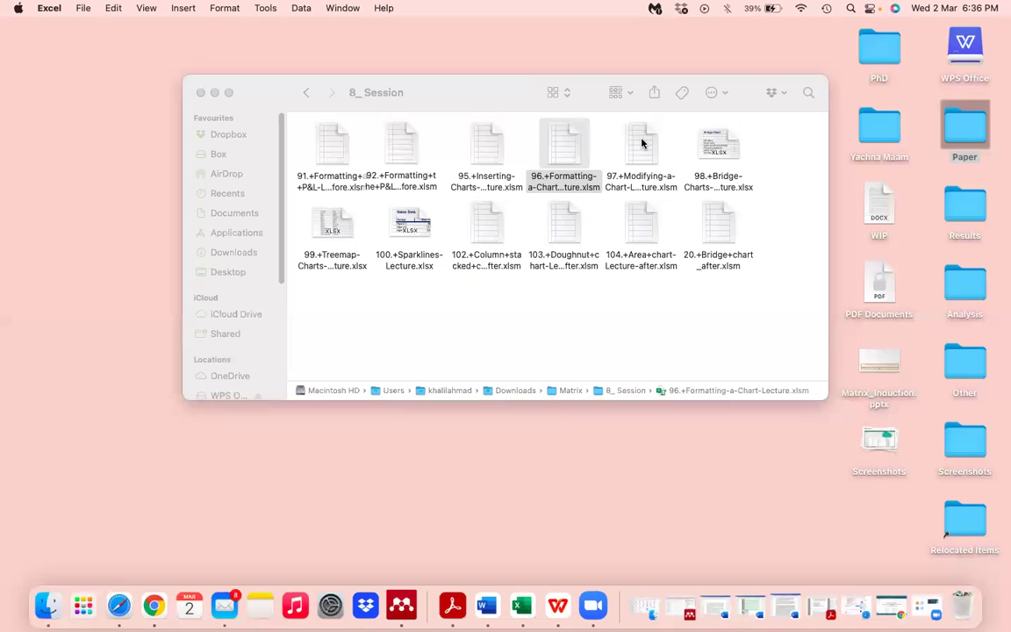
left_click(642, 145)
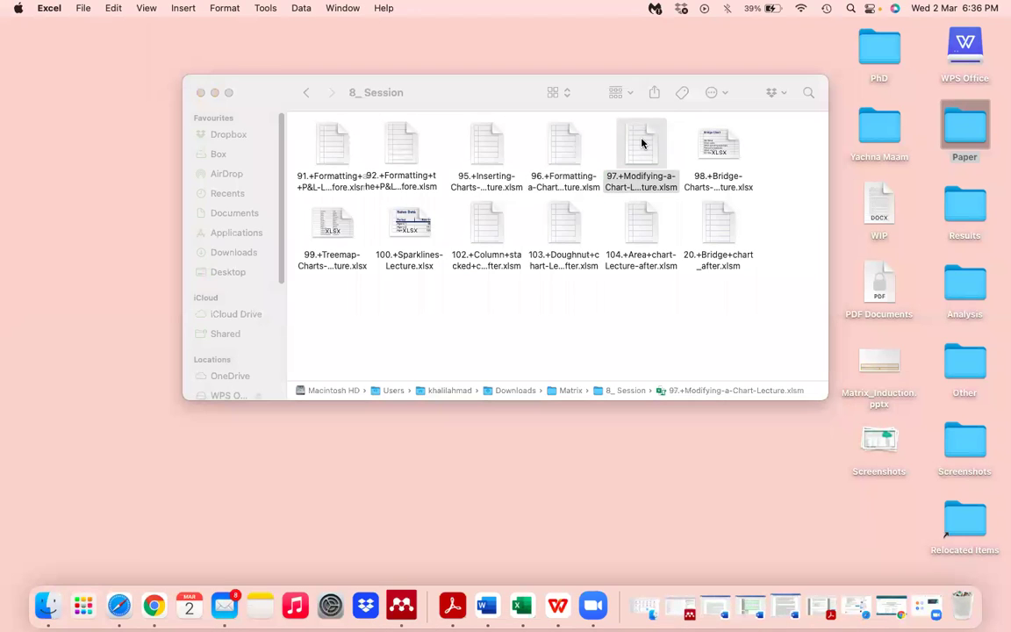
double_click(642, 143)
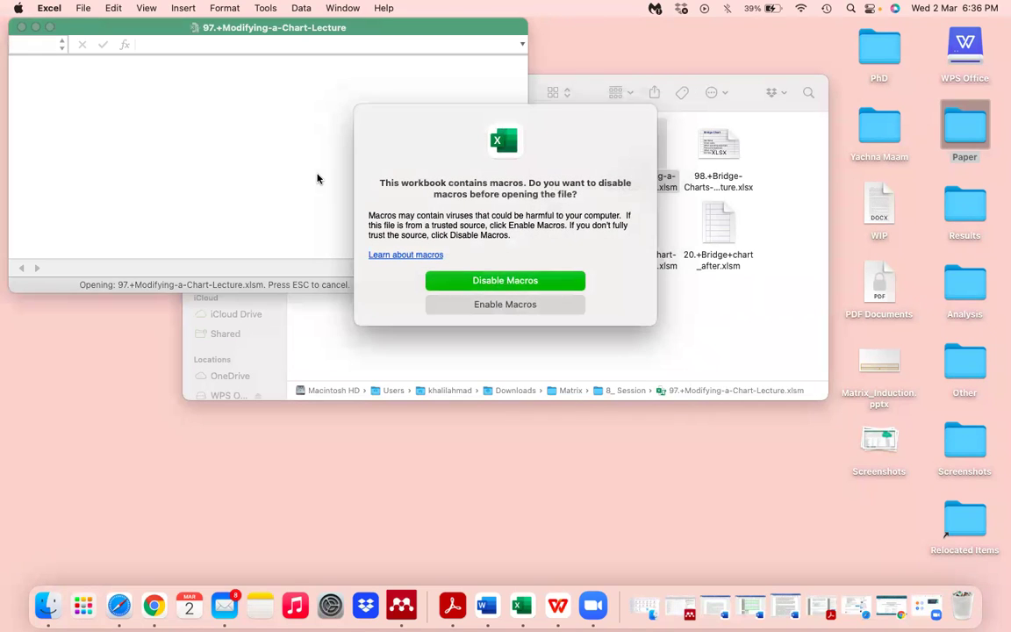
left_click(466, 287)
left_click(49, 28)
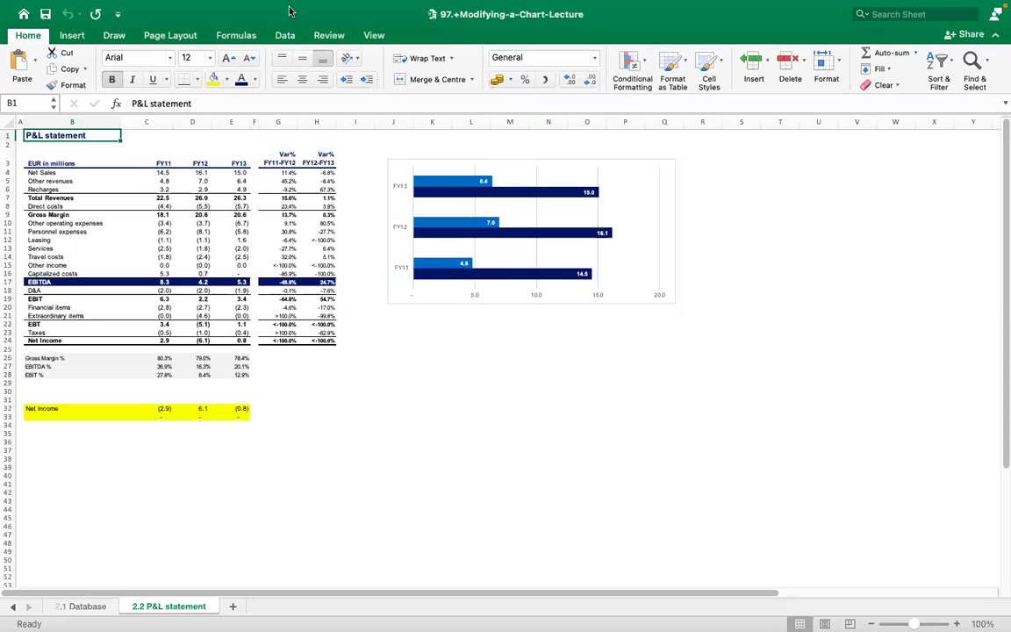
mouse_move(146, 5)
Step: Format the chart's vertical axis year labels in Times New Roman at font size 10.5
left_click(462, 225)
left_click(617, 189)
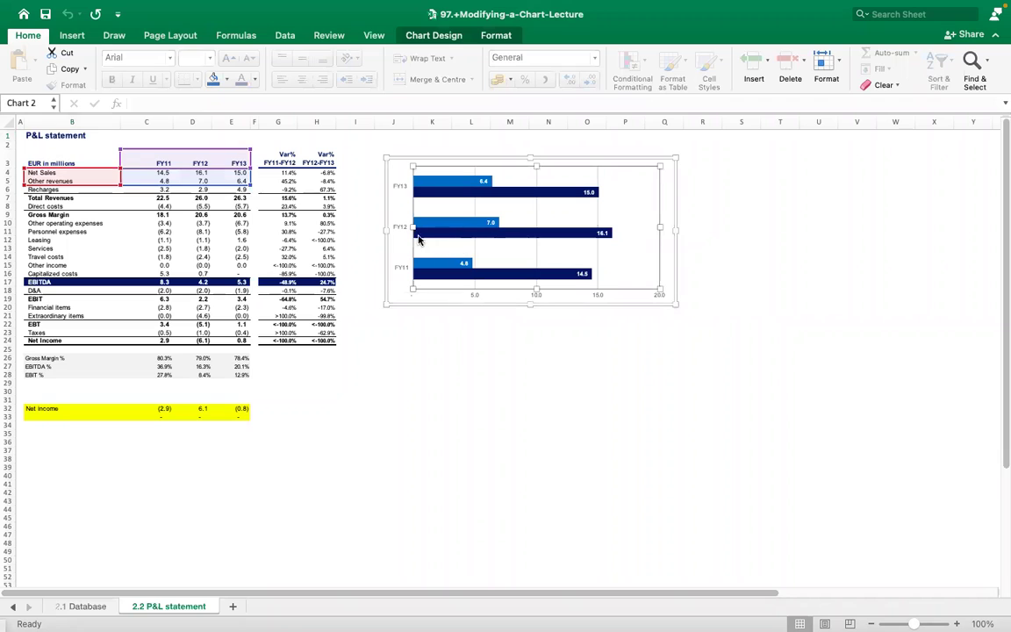
left_click(399, 231)
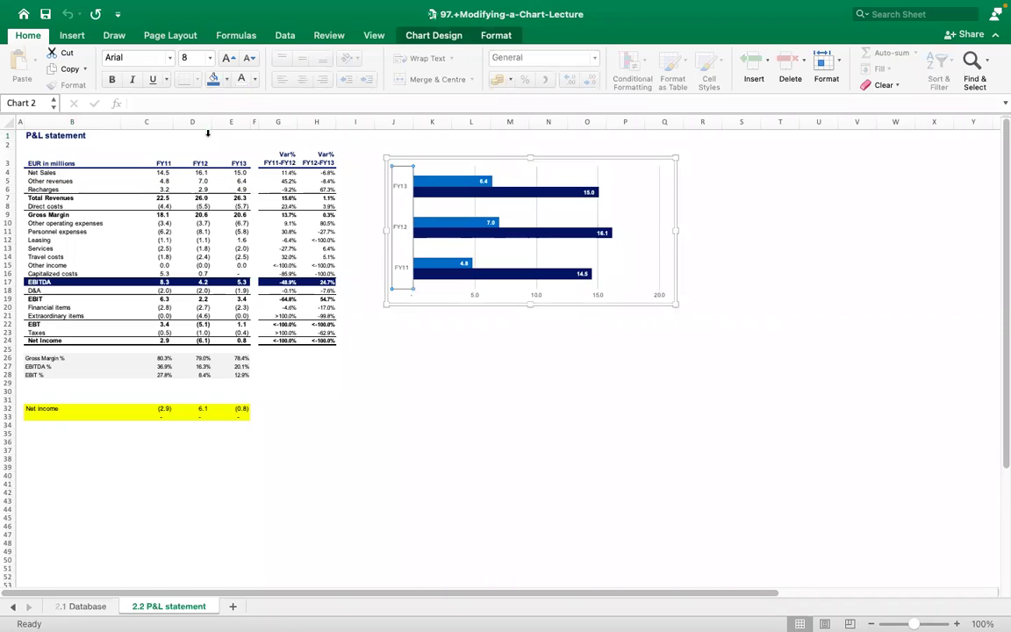
left_click(171, 58)
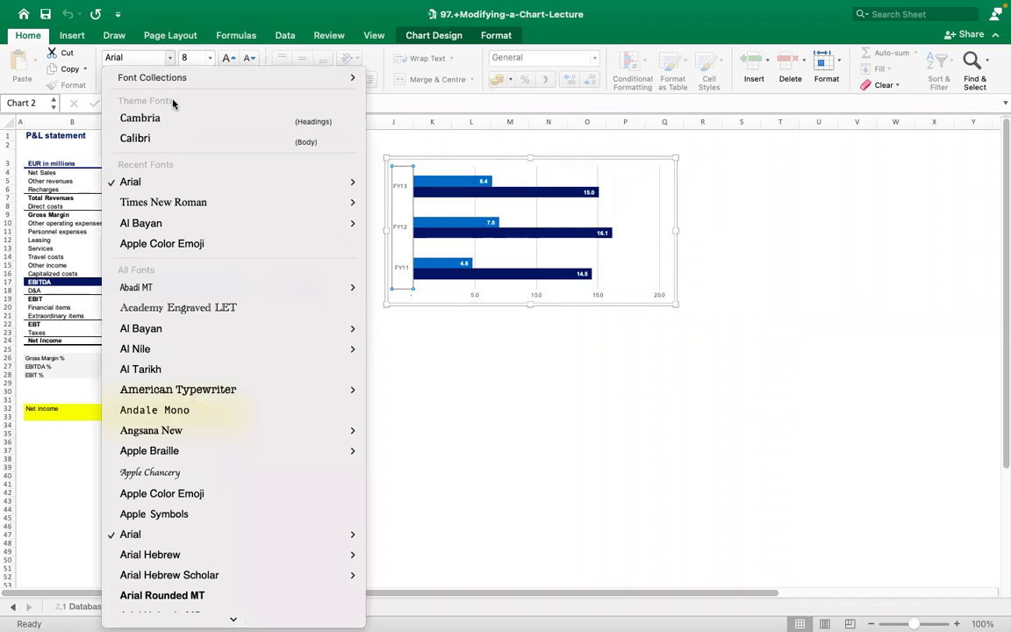
mouse_move(216, 203)
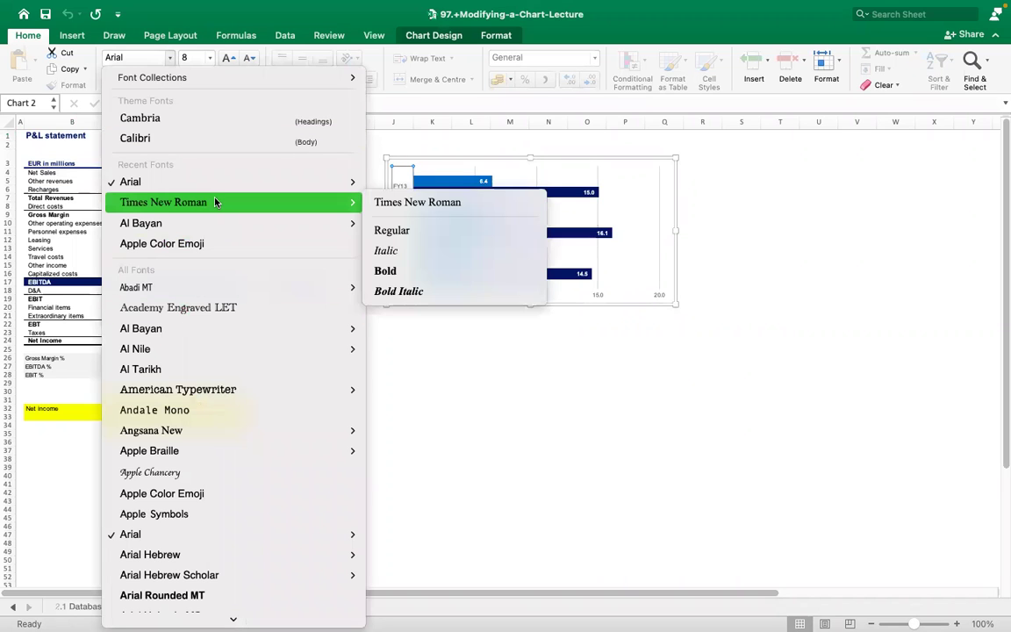
left_click(434, 207)
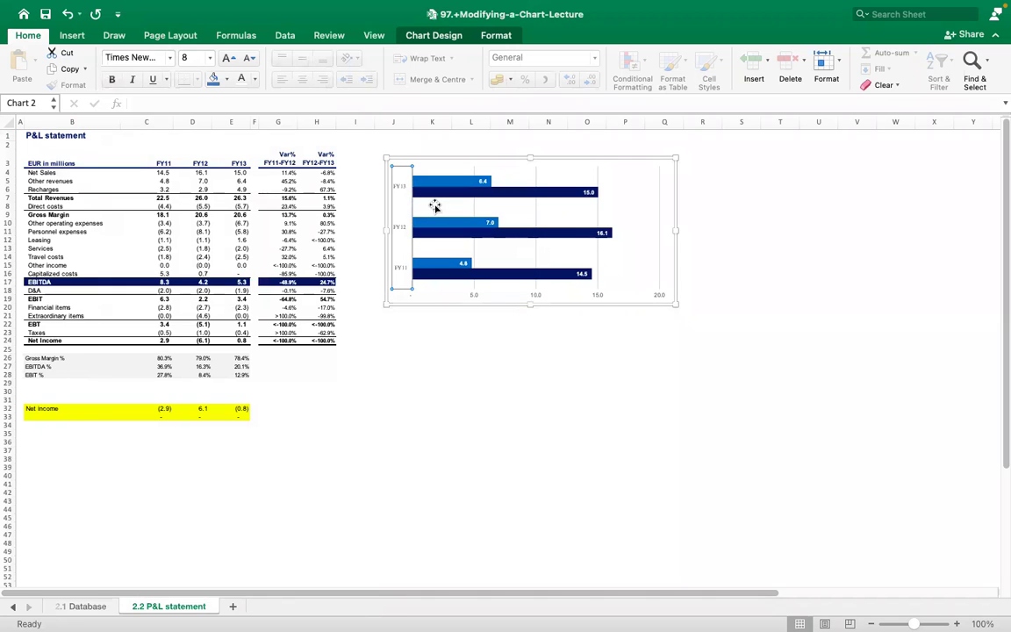
left_click(226, 59)
left_click(225, 60)
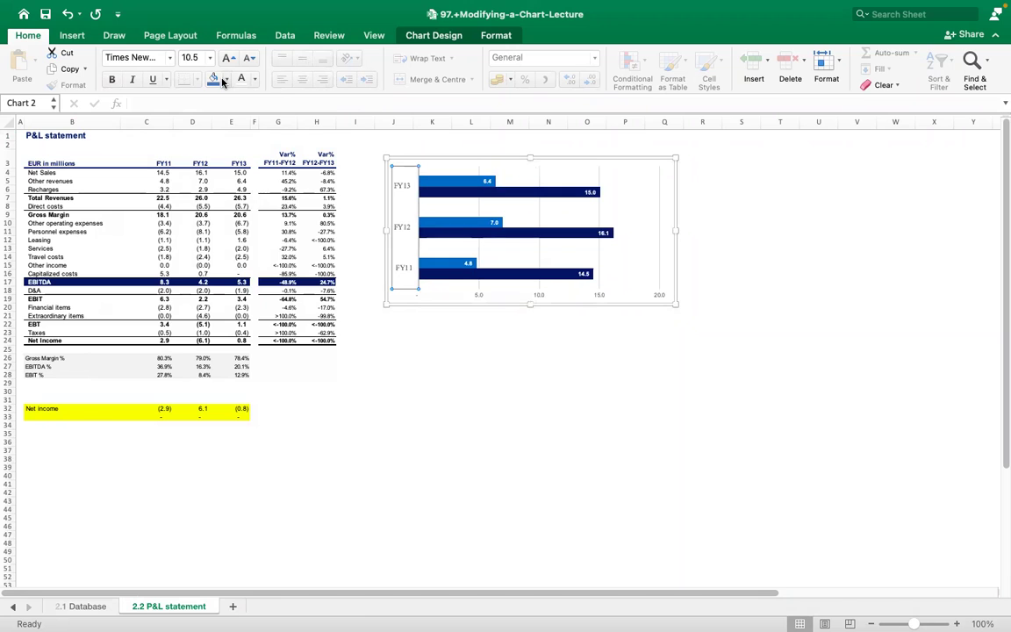
Step: Try a black fill behind the vertical axis year labels, and set them back to No Fill
left_click(224, 80)
left_click(247, 124)
left_click(226, 79)
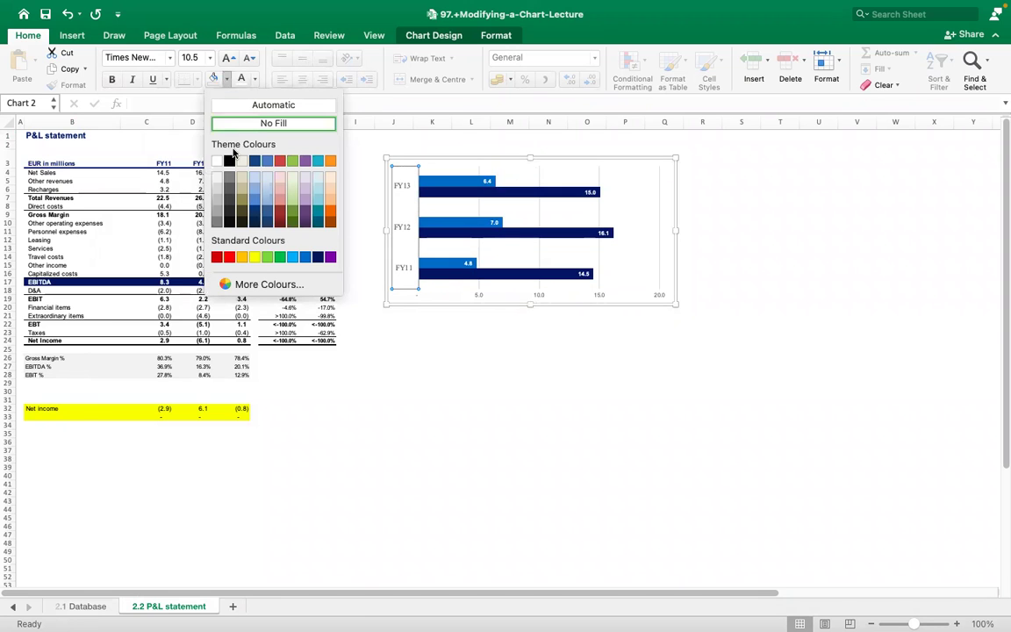
left_click(231, 161)
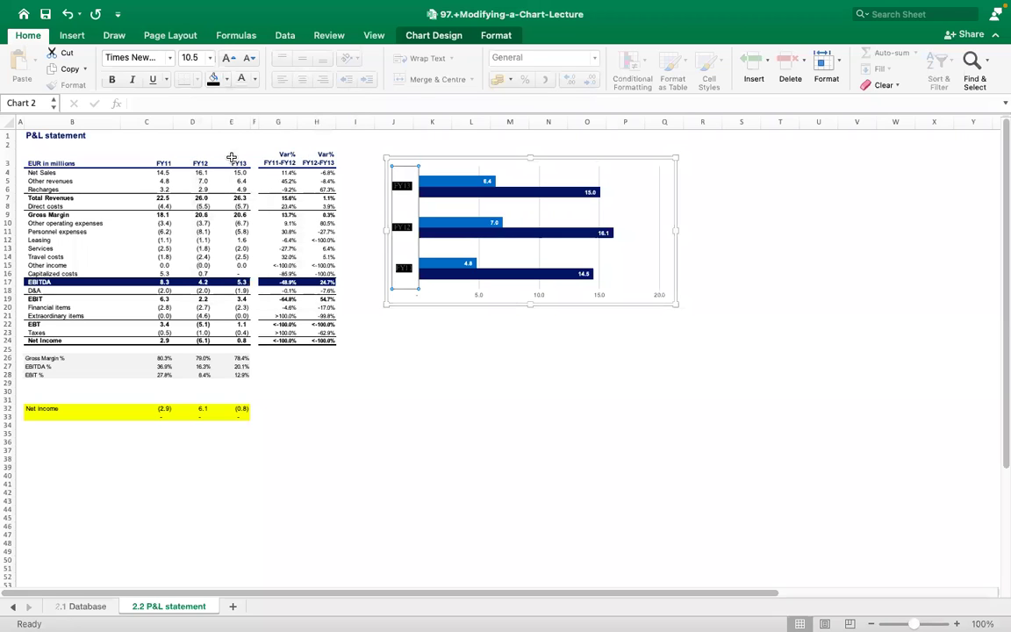
left_click(227, 79)
left_click(227, 124)
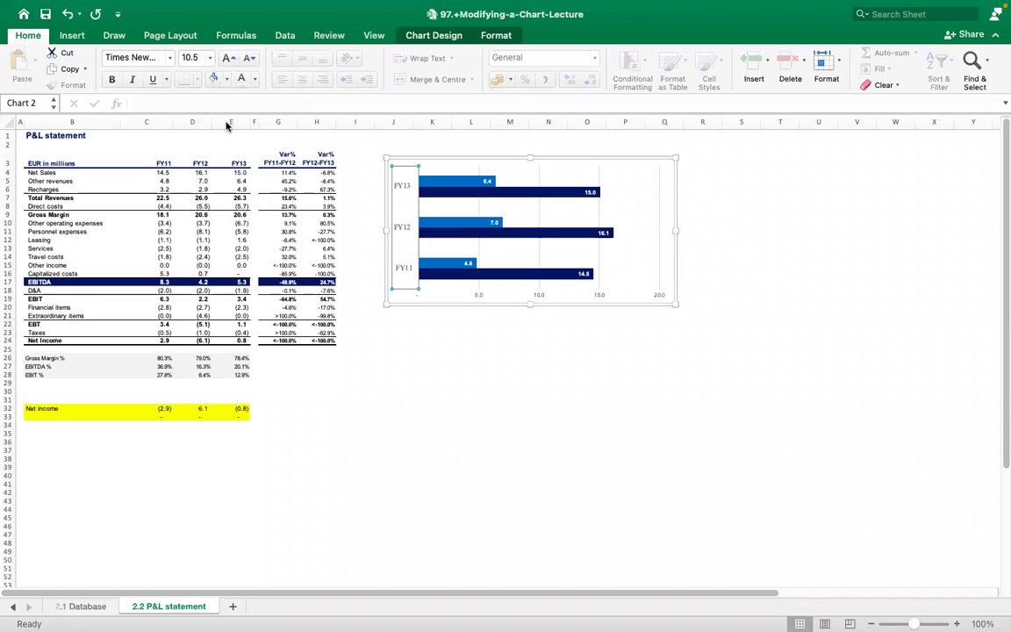
Step: Change the font colour of the chart's vertical axis year labels to red
left_click(254, 80)
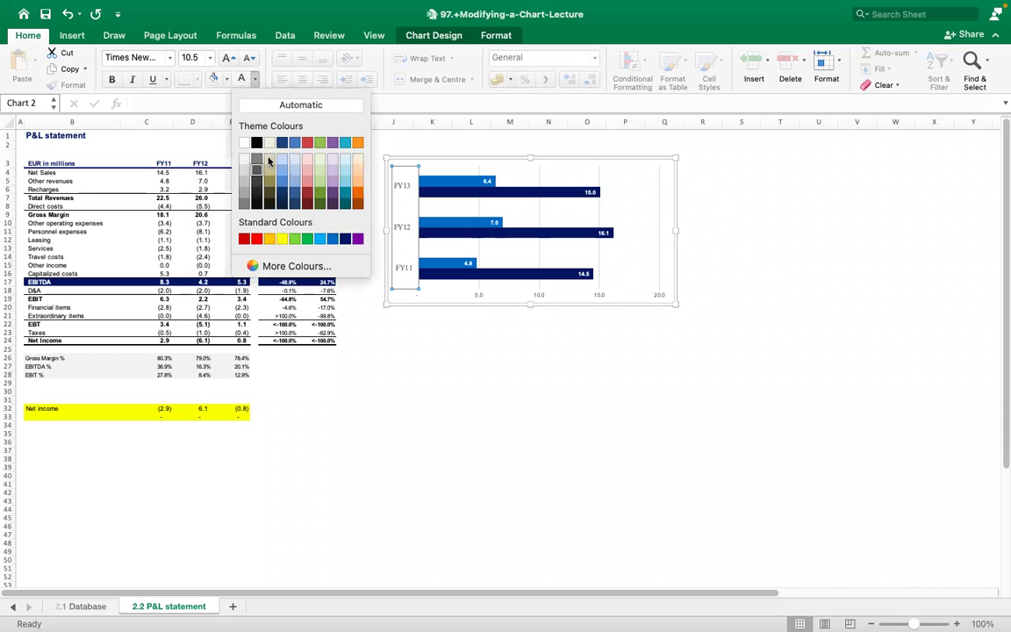
left_click(277, 167)
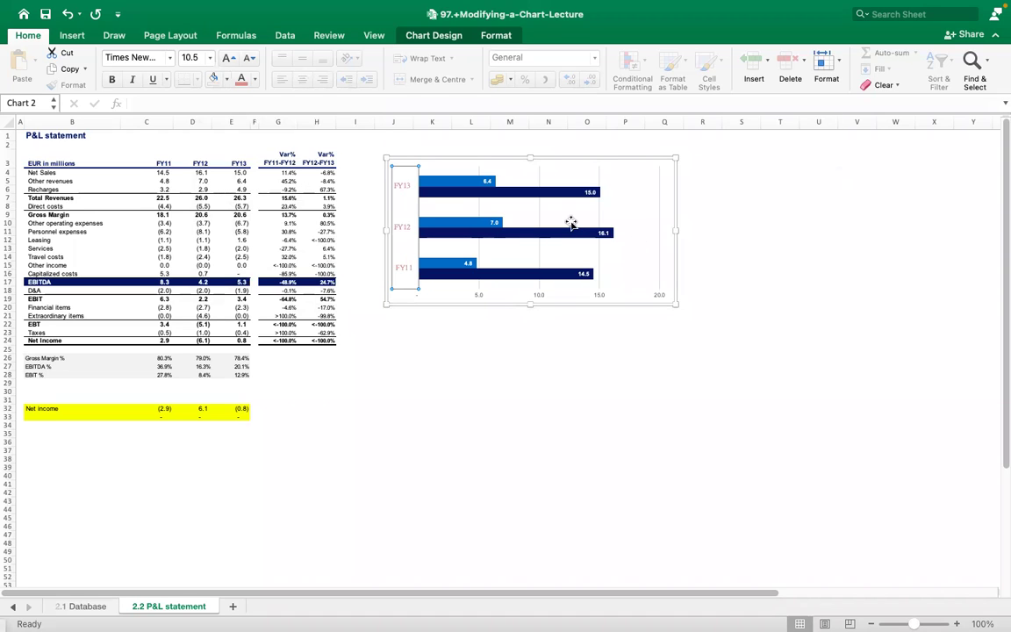
right_click(603, 264)
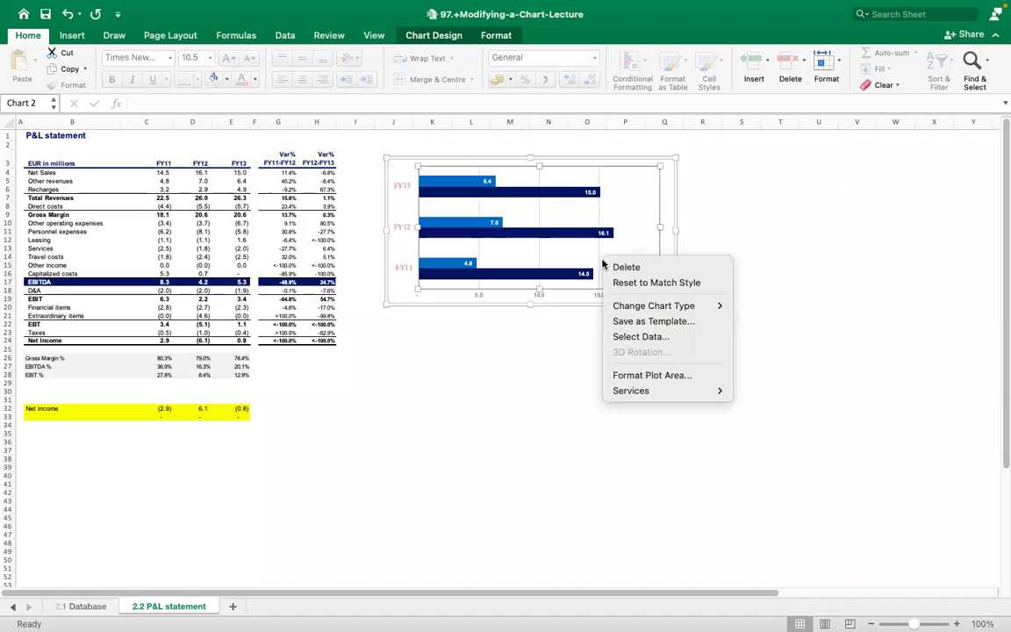
left_click(474, 294)
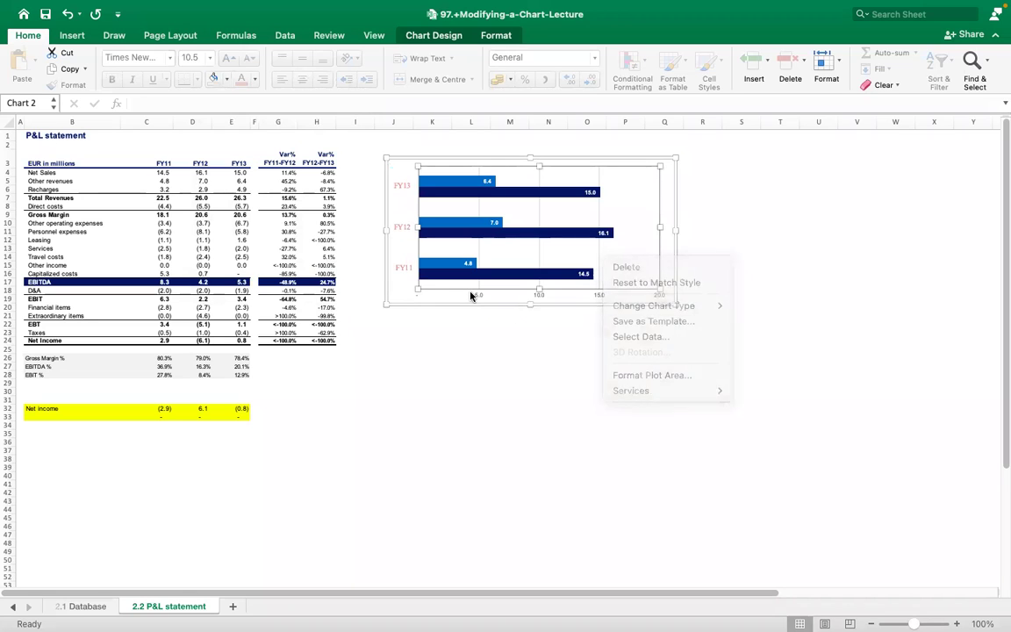
Step: Set the chart area's border to No line, keeping its fill at No fill
right_click(398, 254)
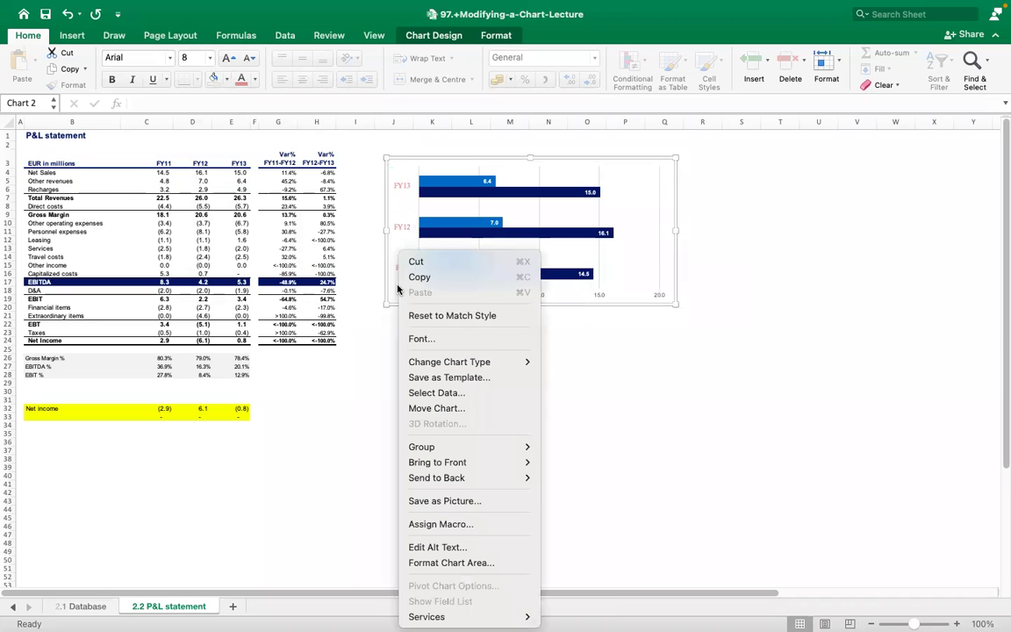
left_click(473, 563)
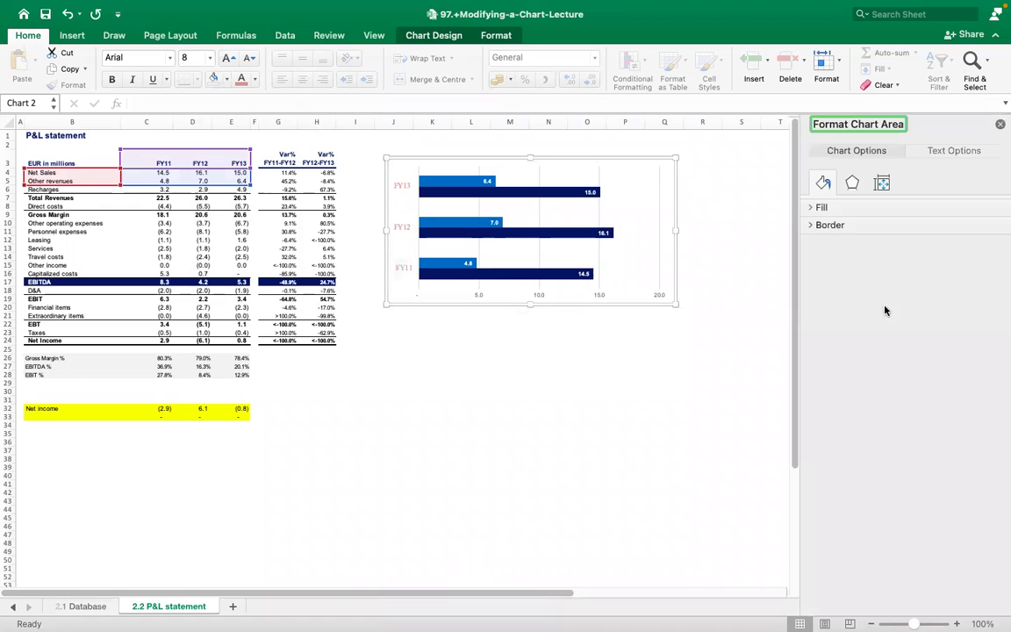
left_click(824, 207)
left_click(839, 229)
left_click(844, 325)
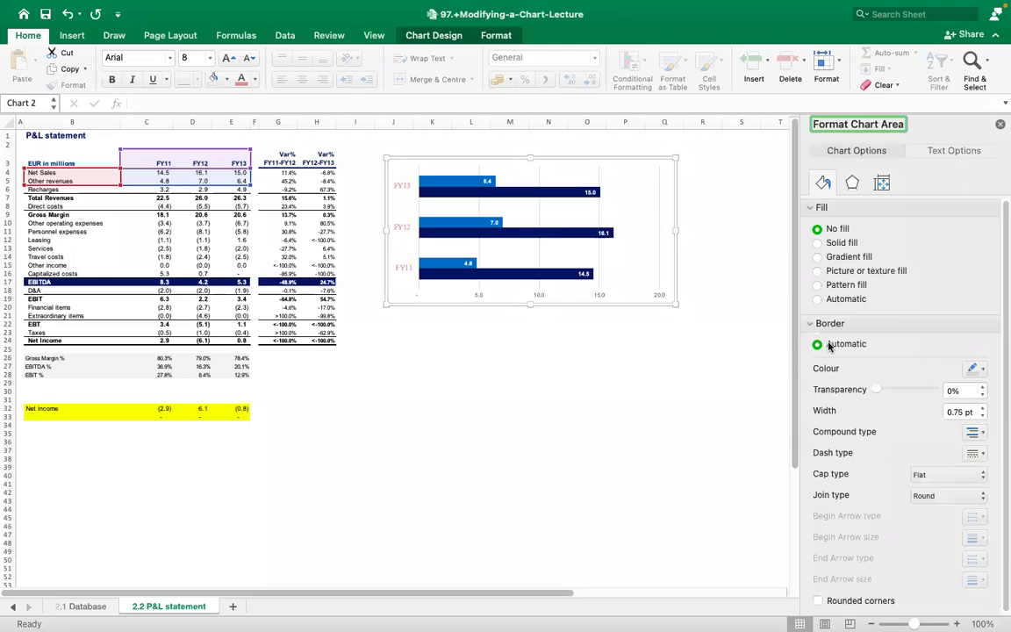
left_click(819, 346)
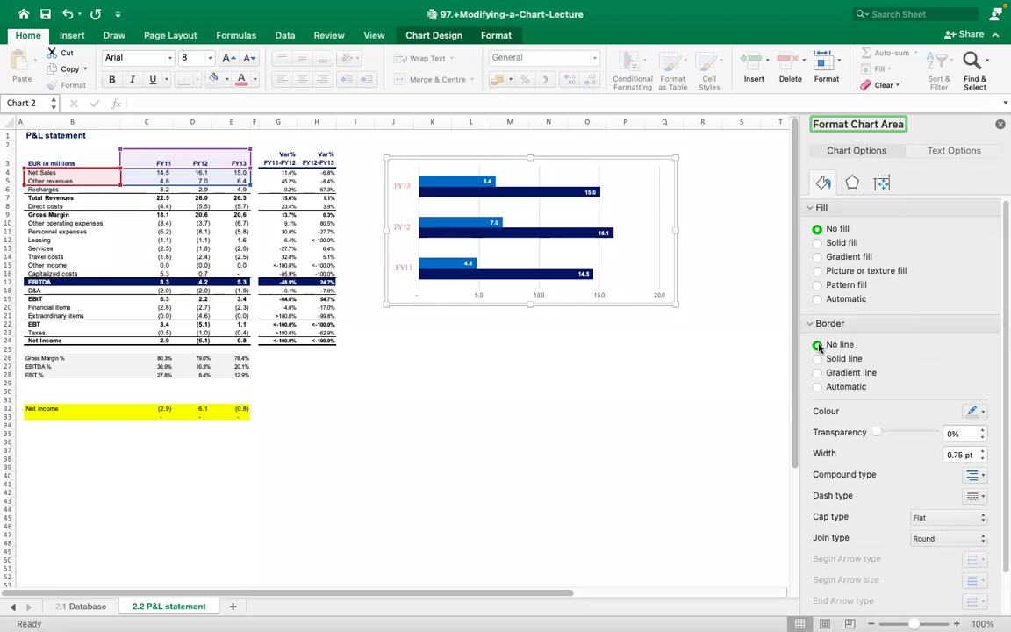
left_click(1000, 124)
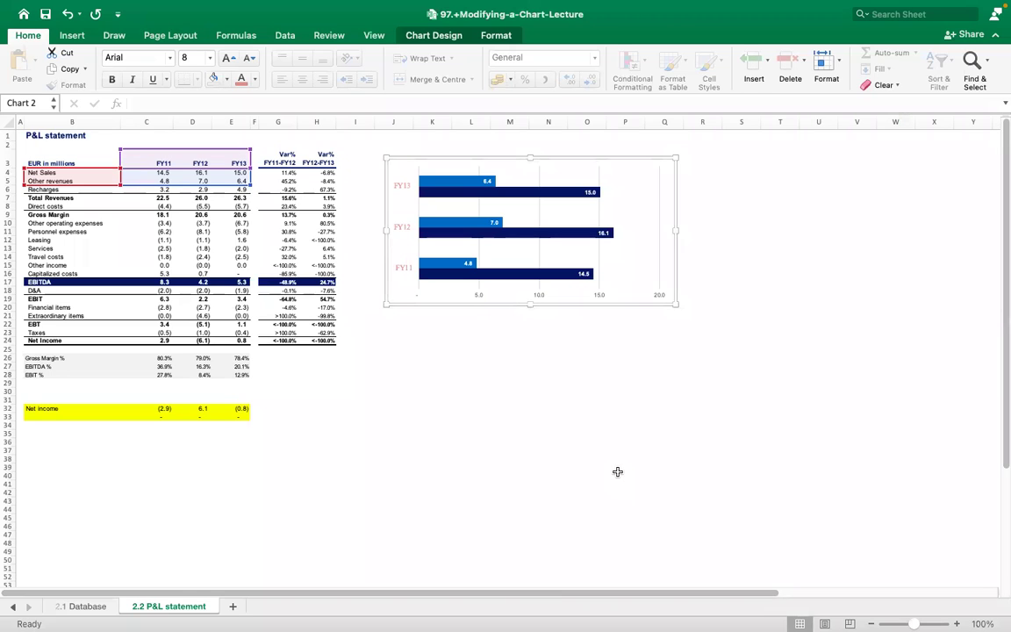
right_click(399, 284)
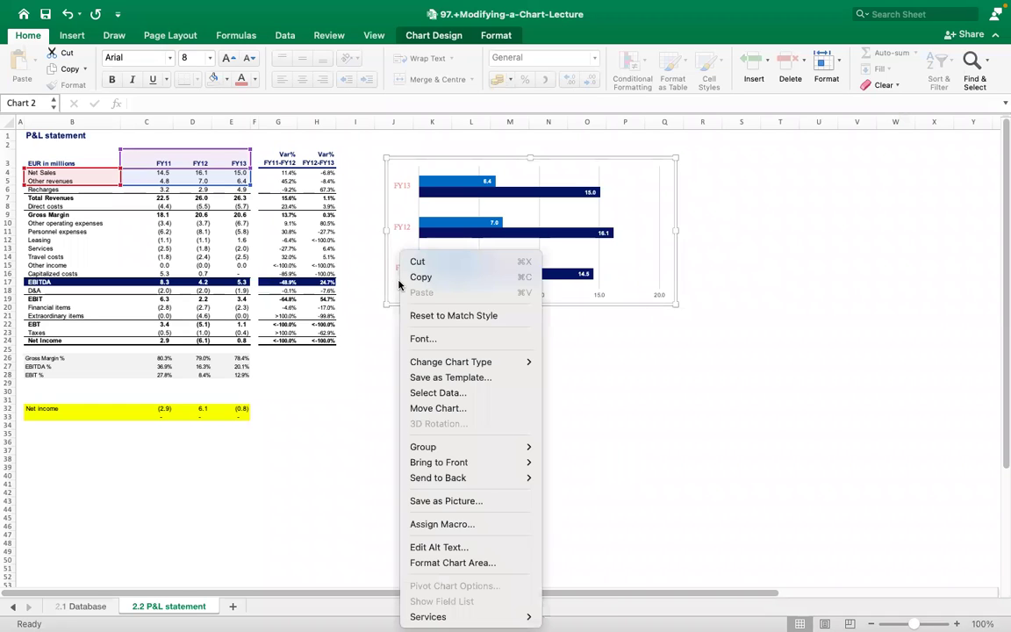
left_click(448, 567)
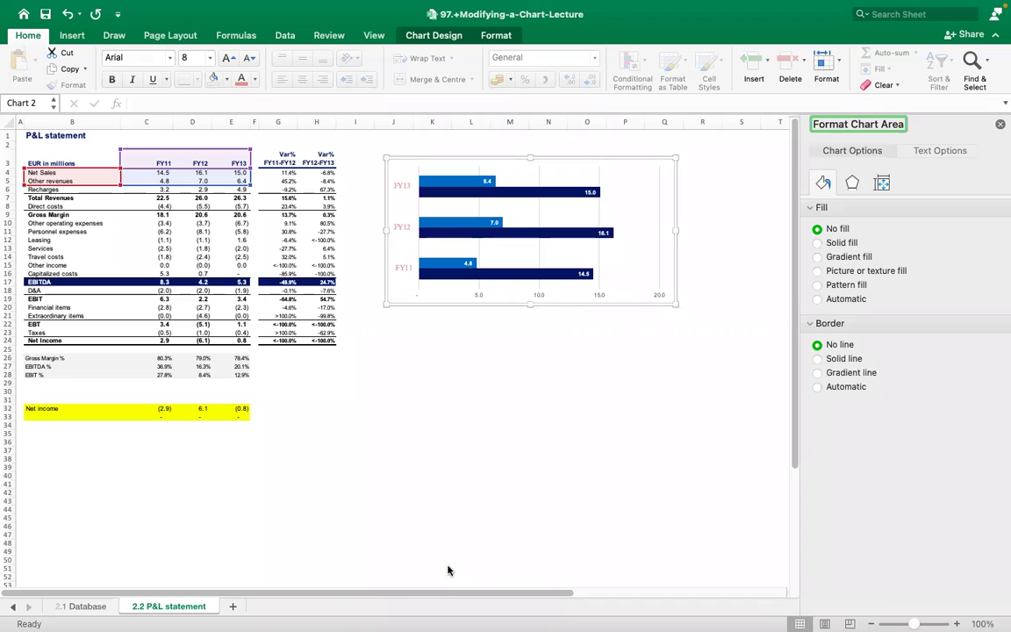
left_click(1001, 125)
Step: Format the chart's major gridlines as a solid line with 75% transparency
right_click(442, 294)
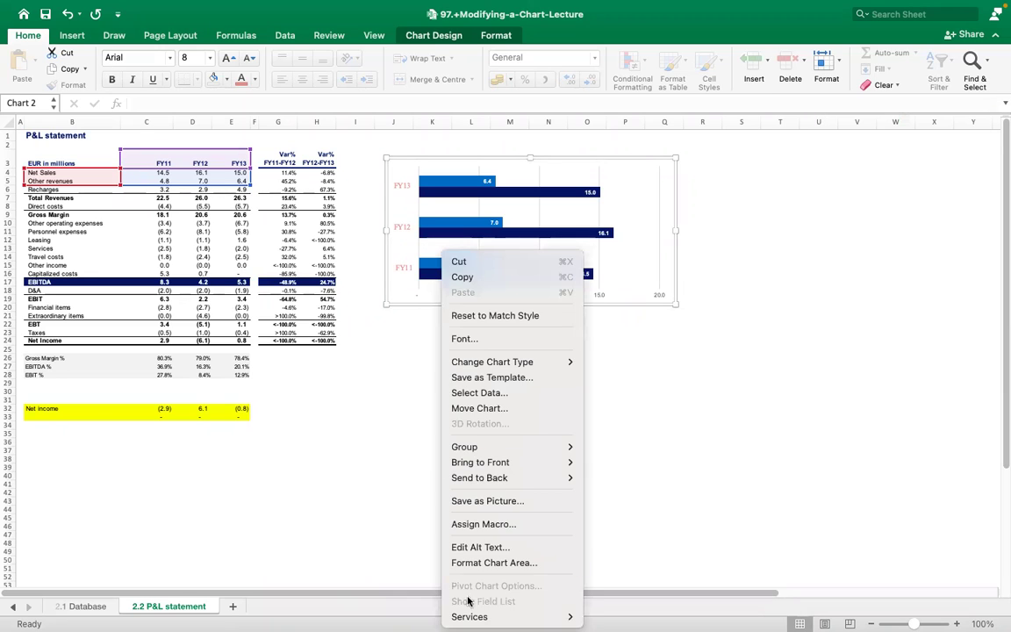
left_click(540, 179)
left_click(540, 179)
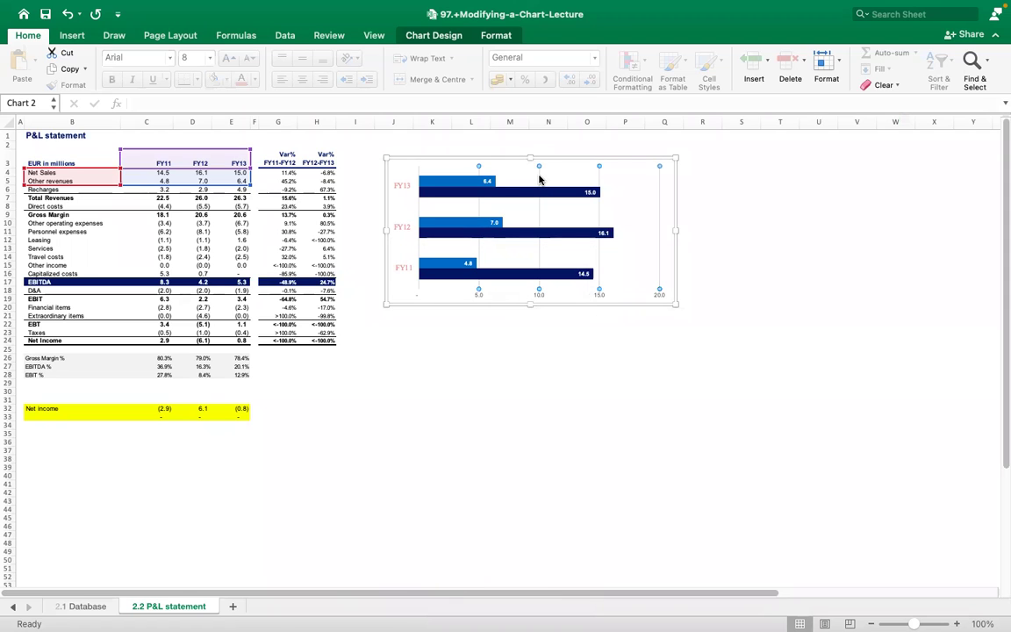
right_click(539, 179)
left_click(560, 279)
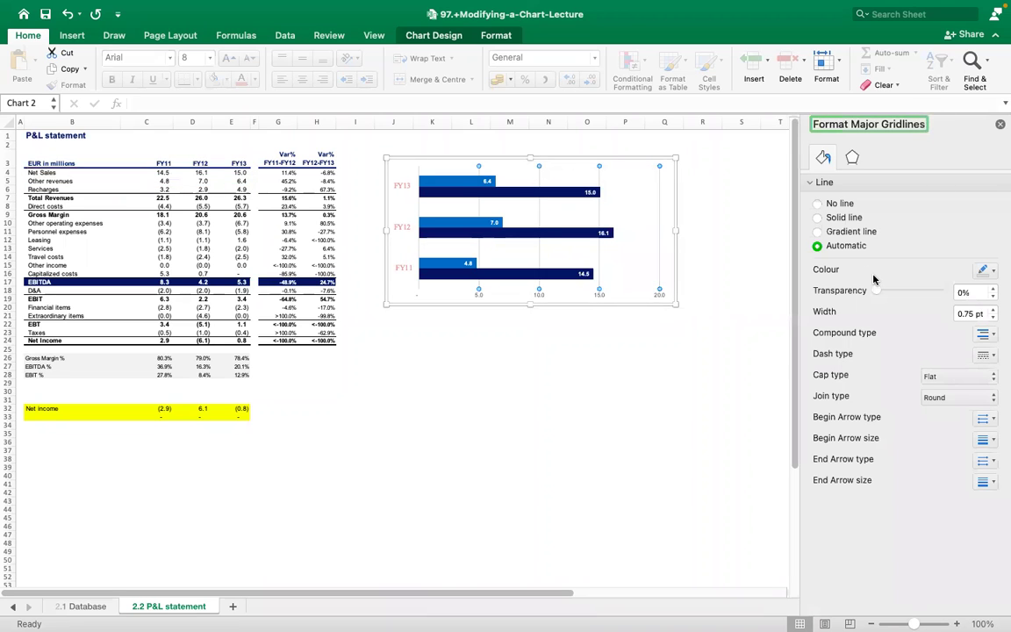
left_click(821, 218)
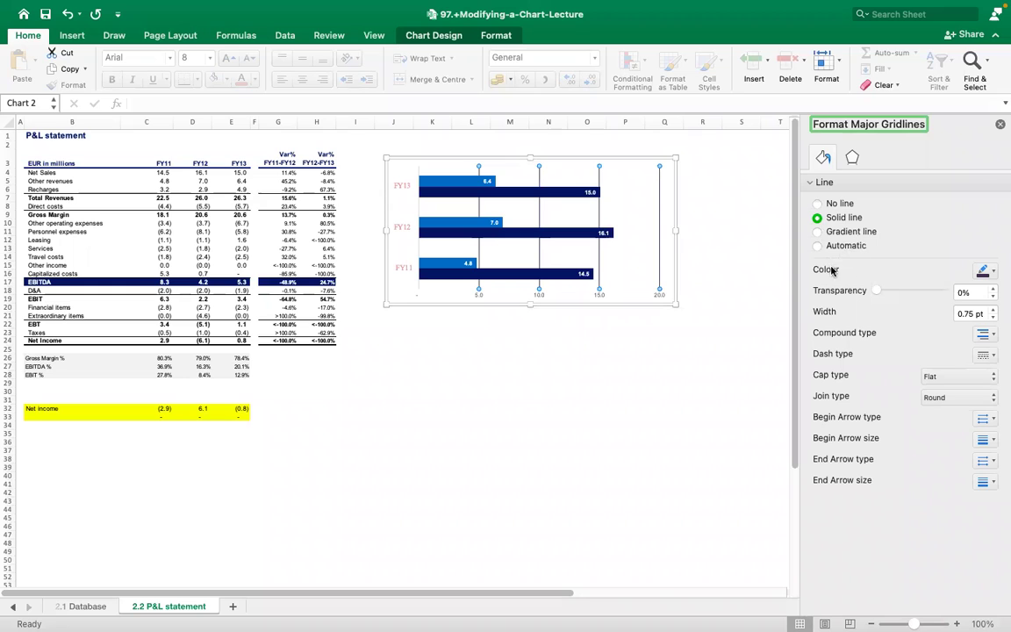
left_click(965, 292)
key("BackSpace")
type("75")
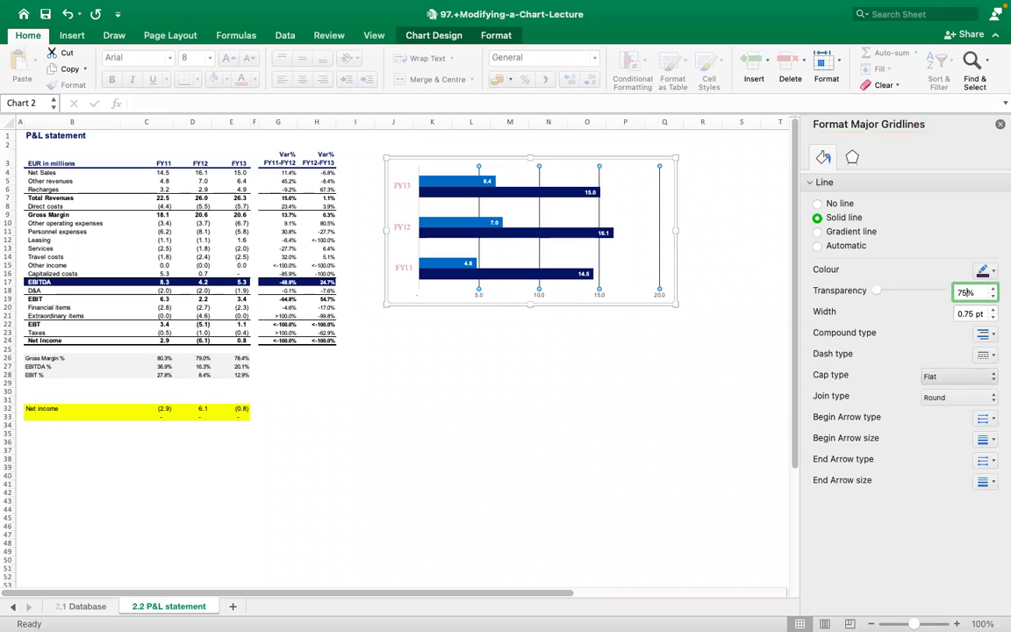
left_click(1000, 124)
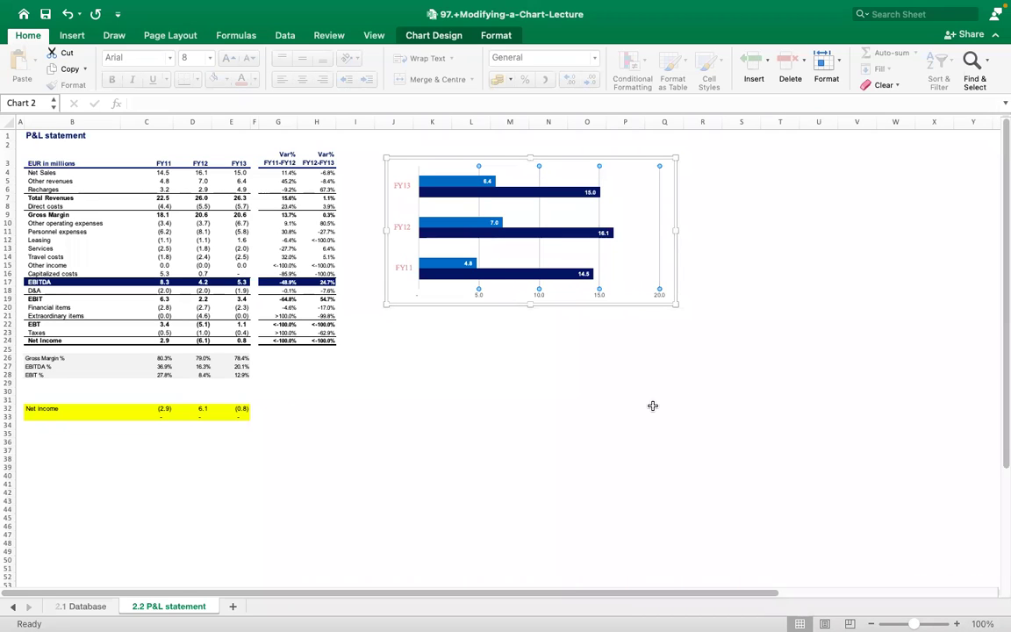
left_click(511, 165)
left_click_drag(511, 165, 499, 214)
left_click(490, 158)
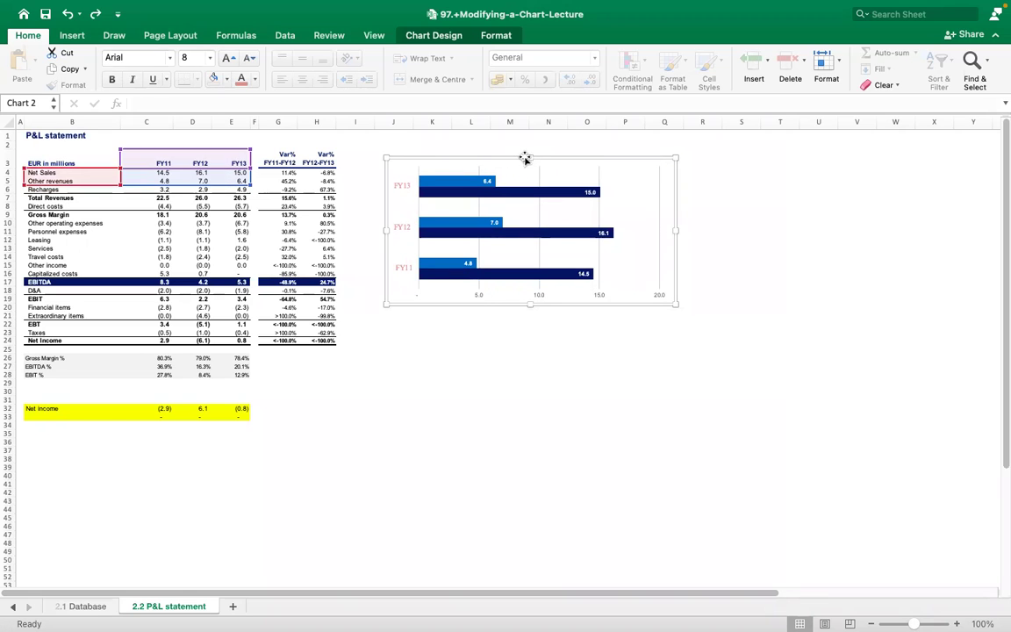
left_click(517, 154)
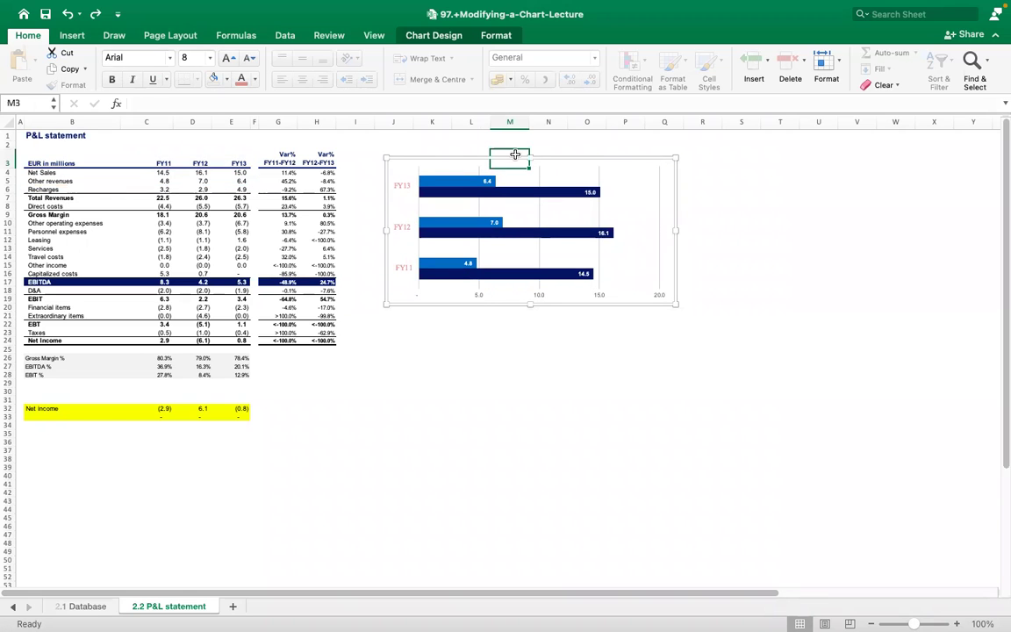
Step: Move the chart and enlarge it to span about columns H to X and rows 3 to 43
left_click(547, 172)
left_click_drag(517, 156, 621, 230)
left_click_drag(782, 375, 951, 498)
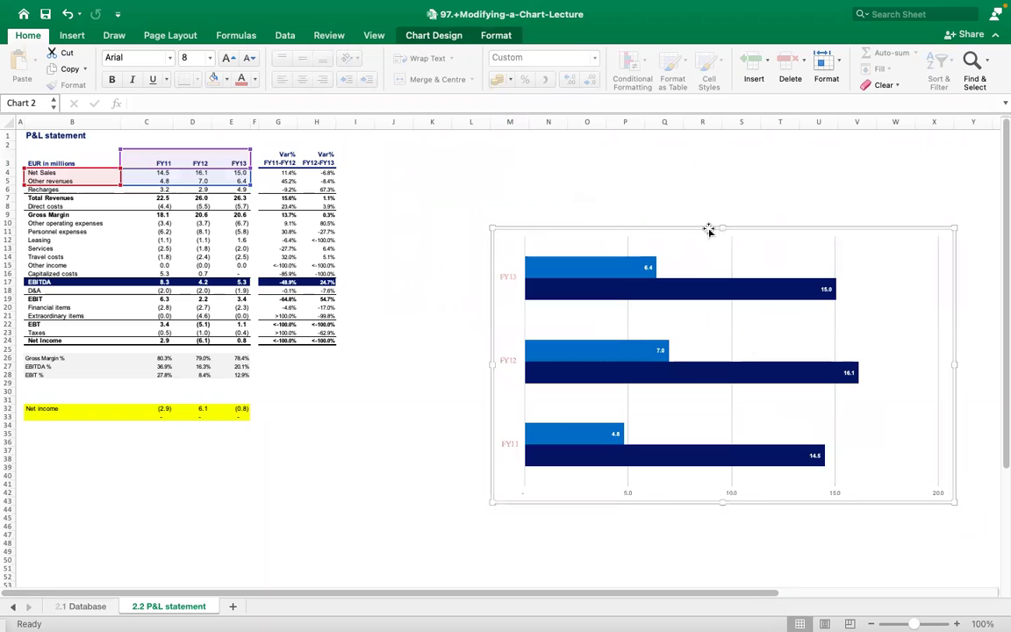
left_click_drag(729, 231, 727, 158)
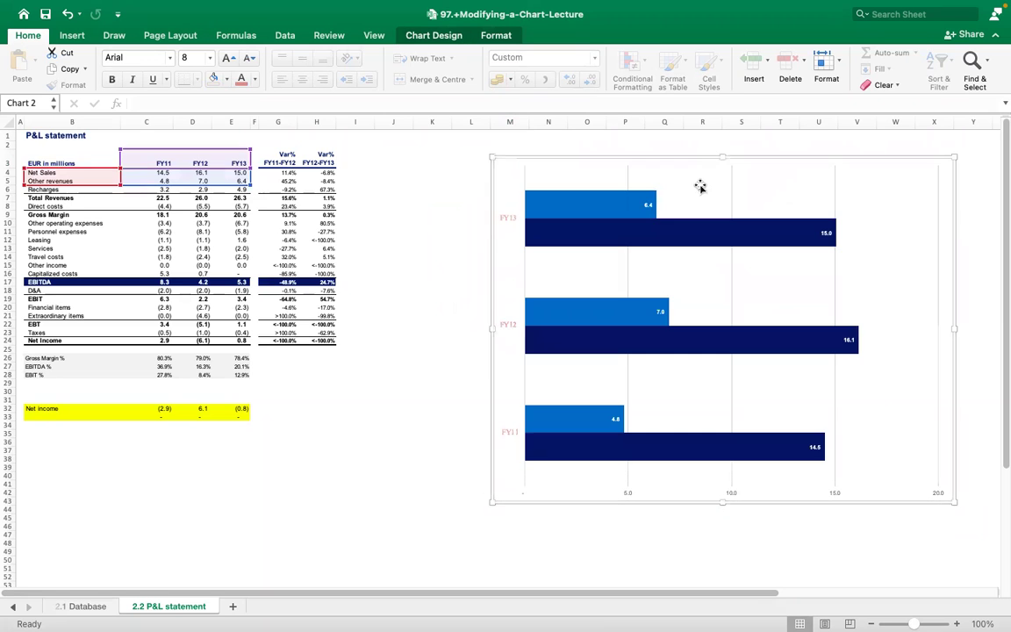
left_click_drag(498, 318, 323, 321)
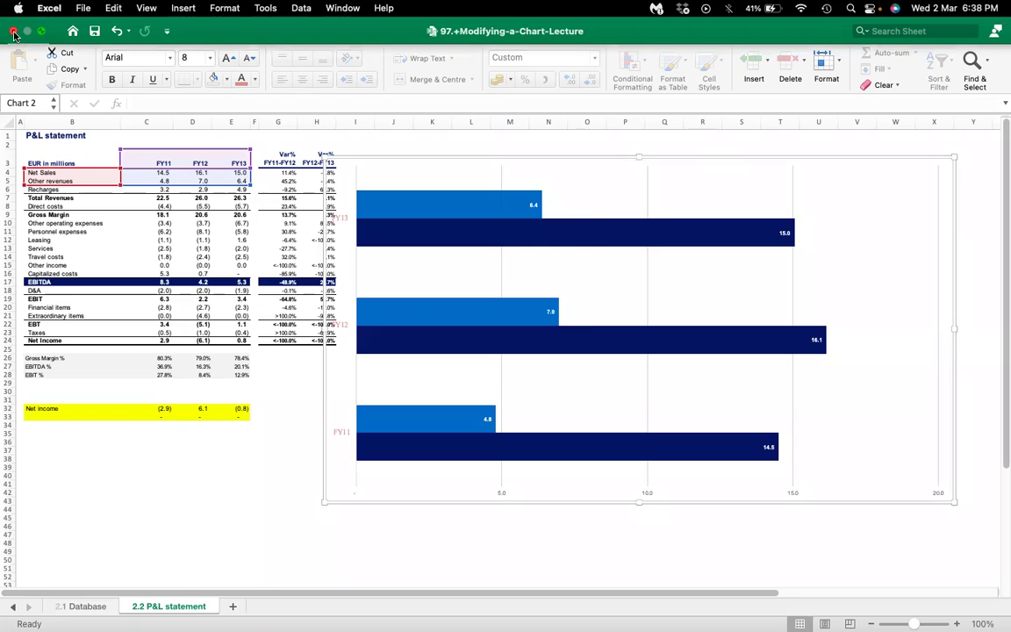
Step: Close the current workbook and open 98.+Bridge-Charts-Lecture.xlsx from the 8_ Session folder in Microsoft Excel
key("super+w")
left_click(469, 383)
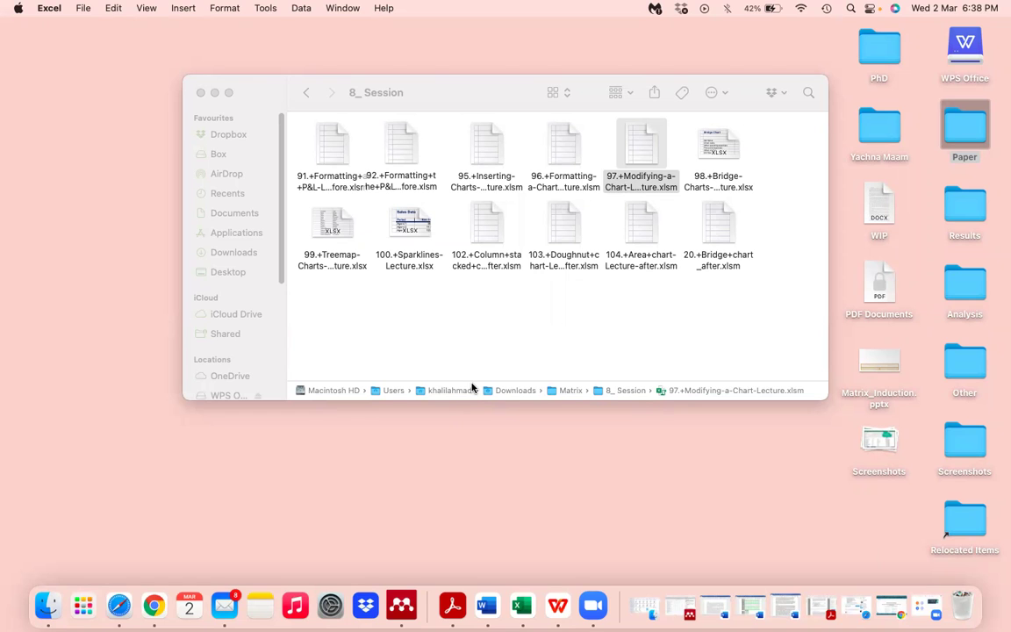
double_click(718, 147)
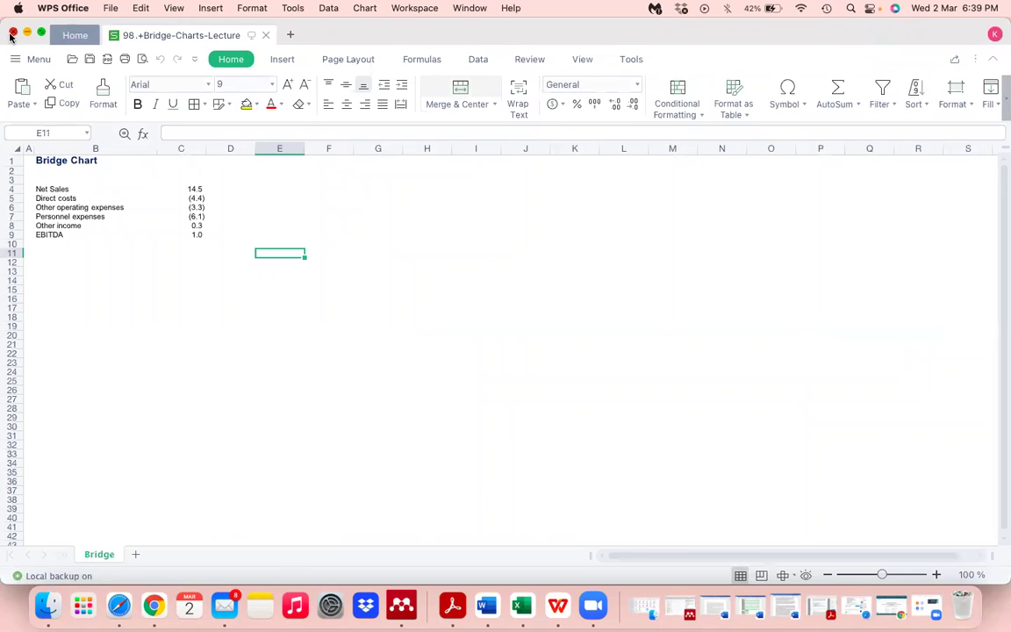
left_click(13, 33)
right_click(712, 142)
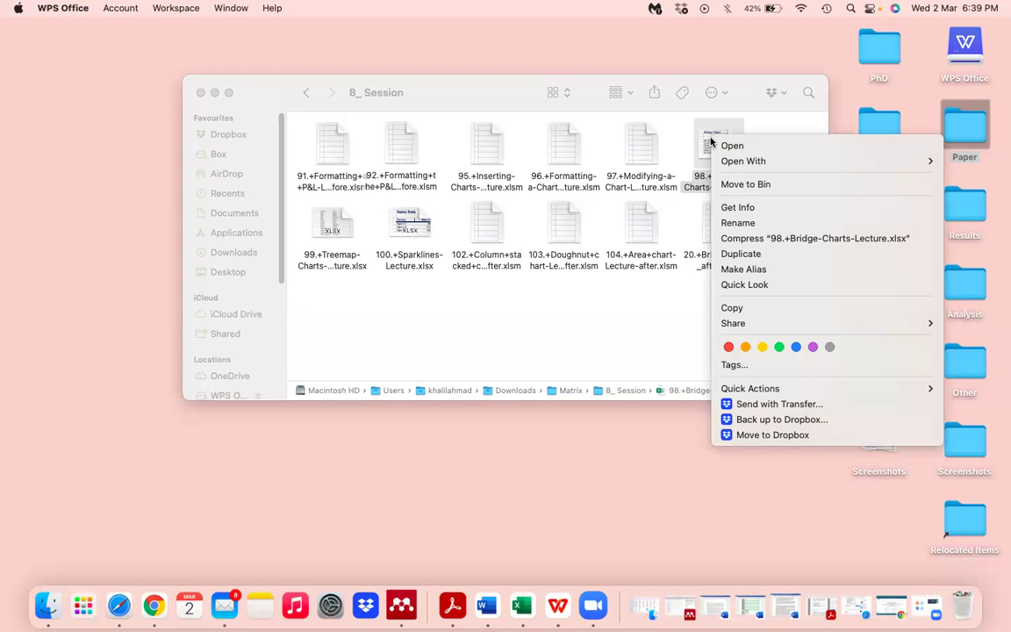
mouse_move(746, 161)
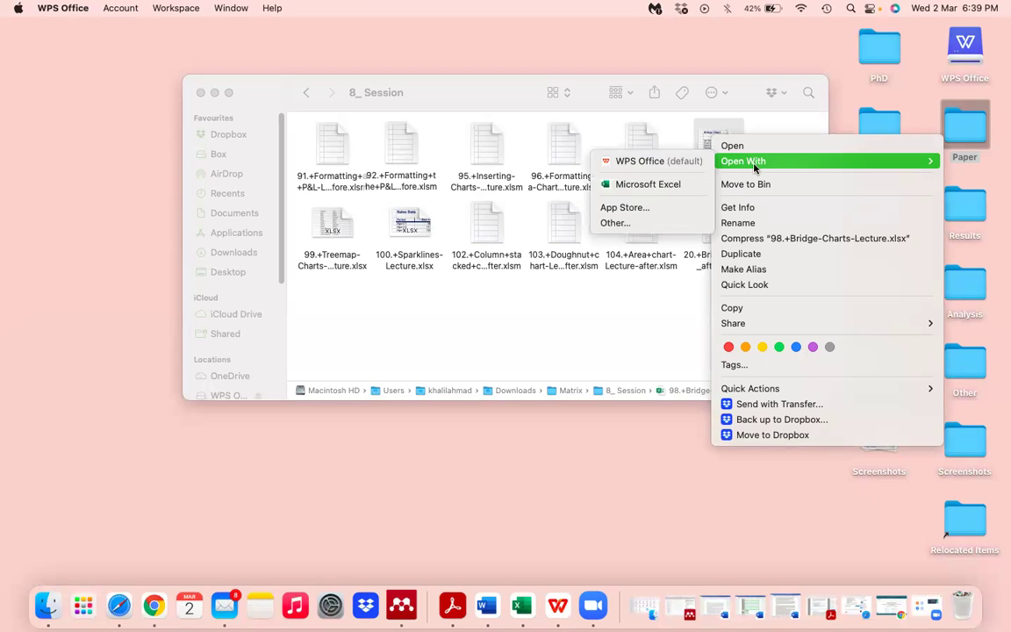
left_click(655, 189)
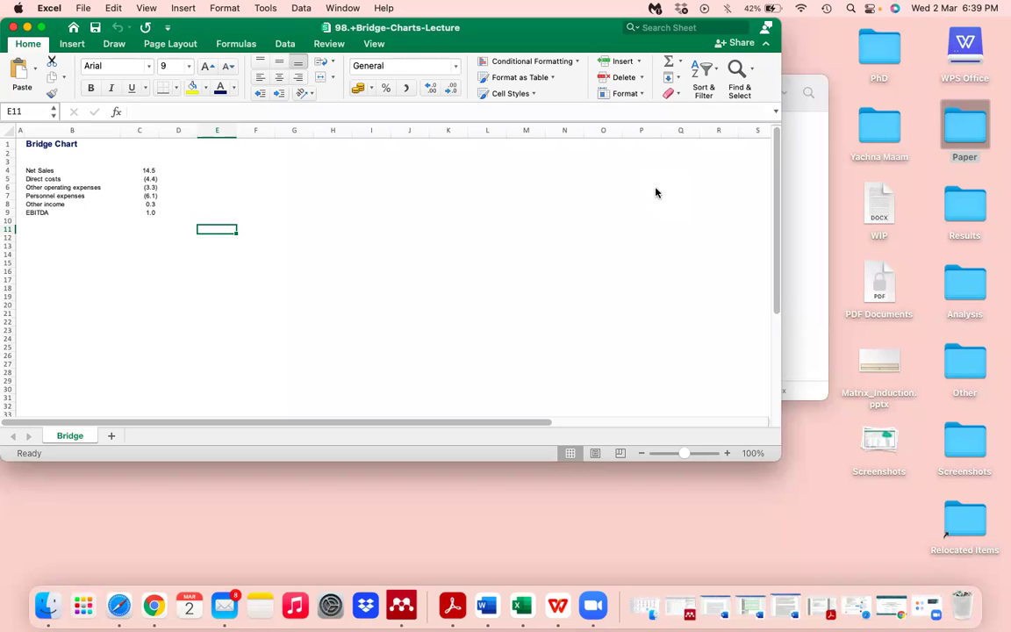
Step: Increase the font size of the whole Bridge sheet to 12
left_click(11, 130)
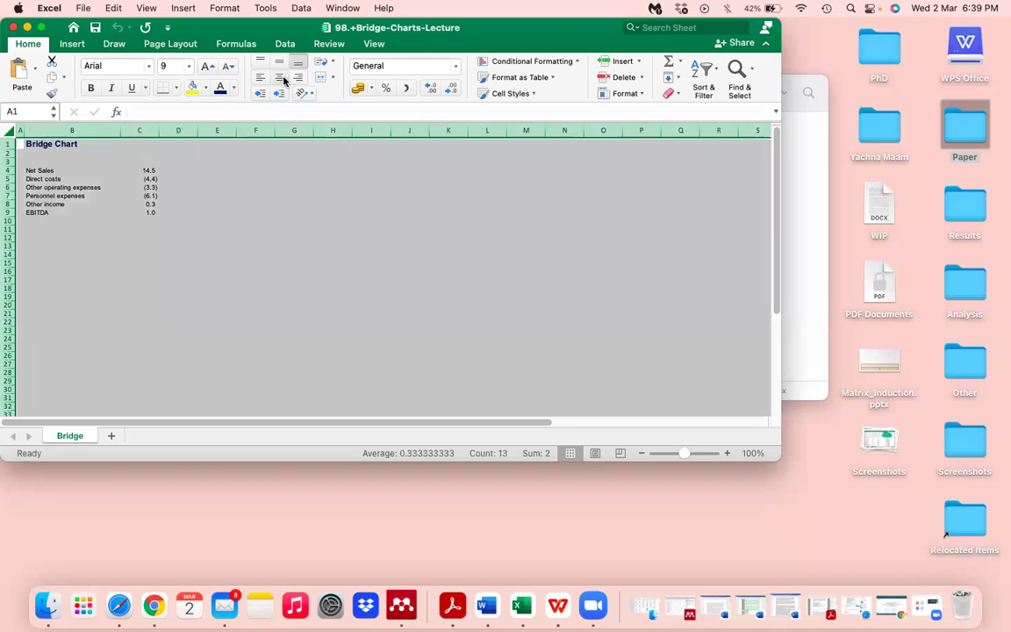
left_click_drag(261, 27, 282, 65)
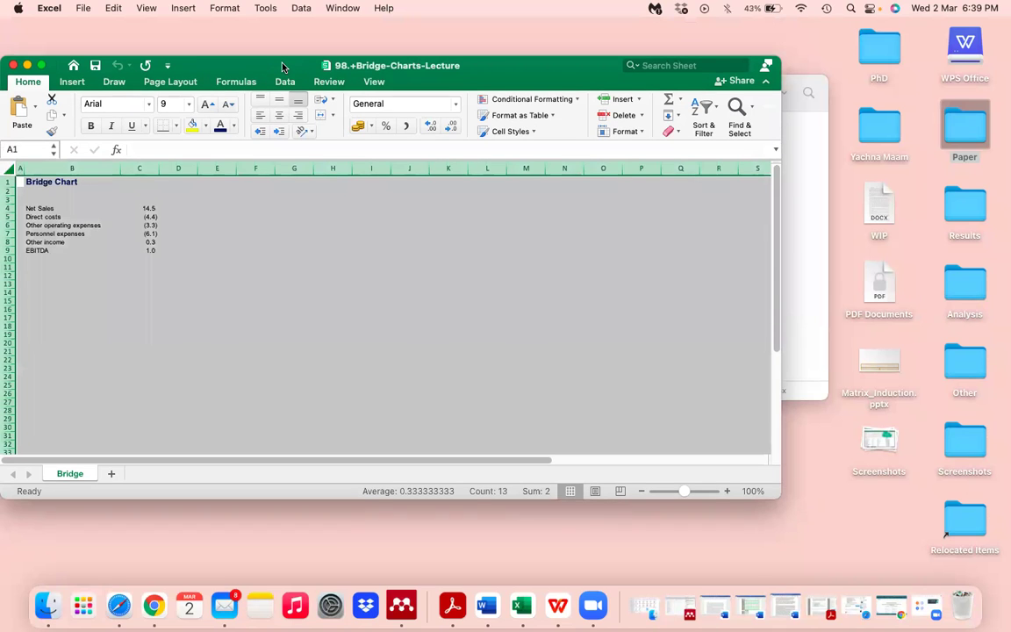
left_click(205, 105)
left_click(205, 105)
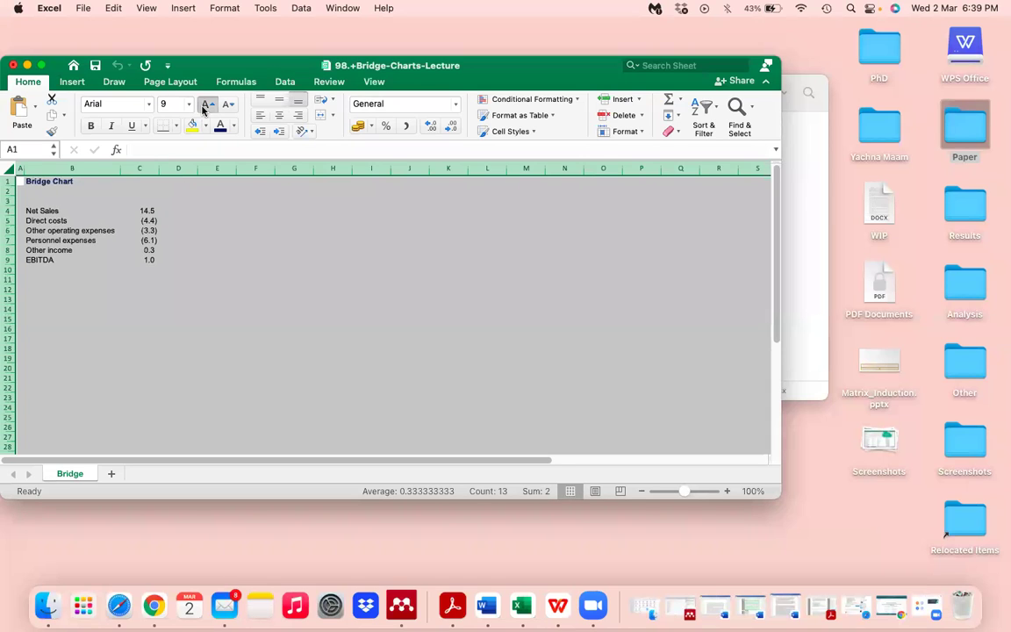
left_click(205, 104)
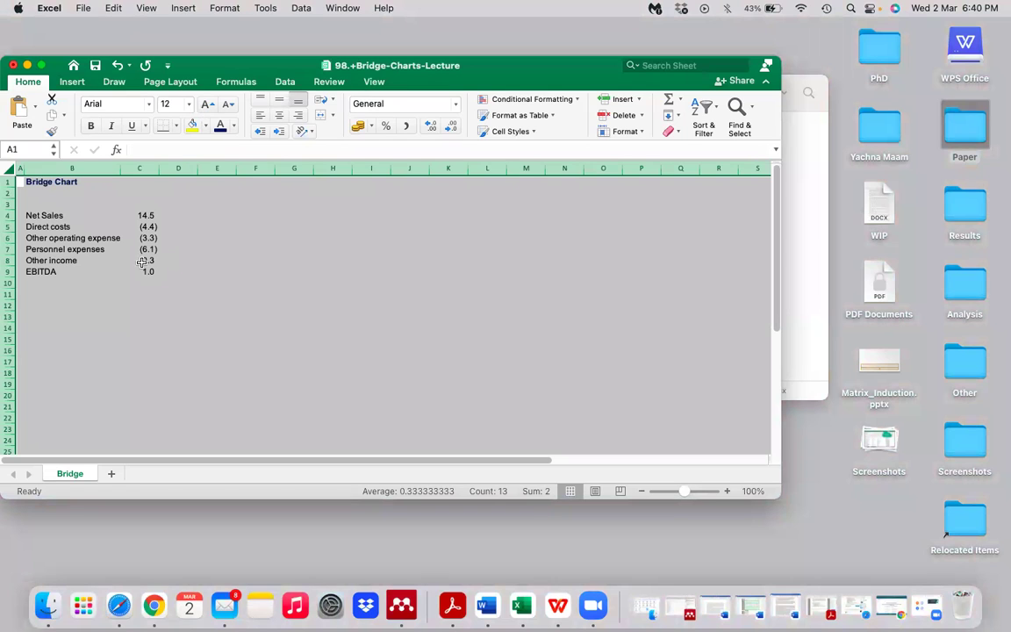
Step: Select the bridge data in B4:C9, from Net Sales to EBITDA, and maximize the workbook window
left_click(139, 216)
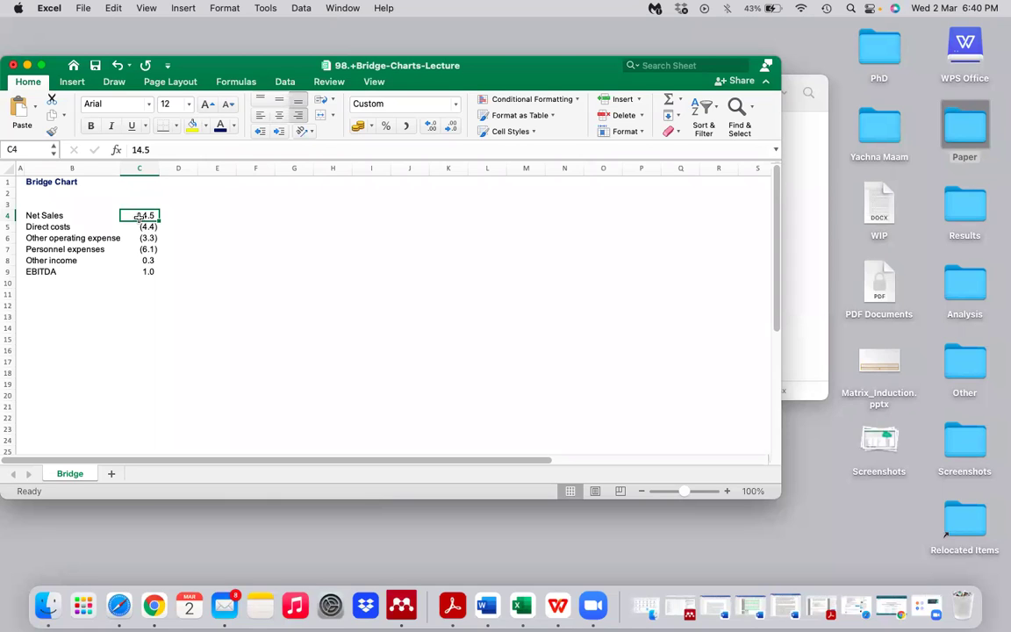
key("Left")
key("shift+Right")
key("shift+Down")
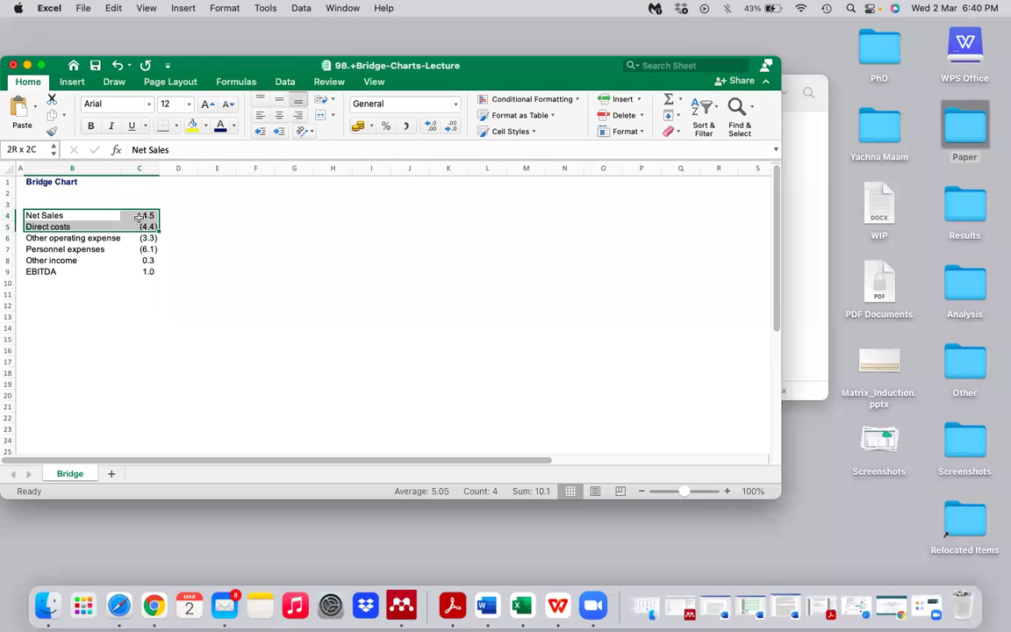
key("shift+Down")
key("shift+Down")
key("shift+Down")
key("shift+Down")
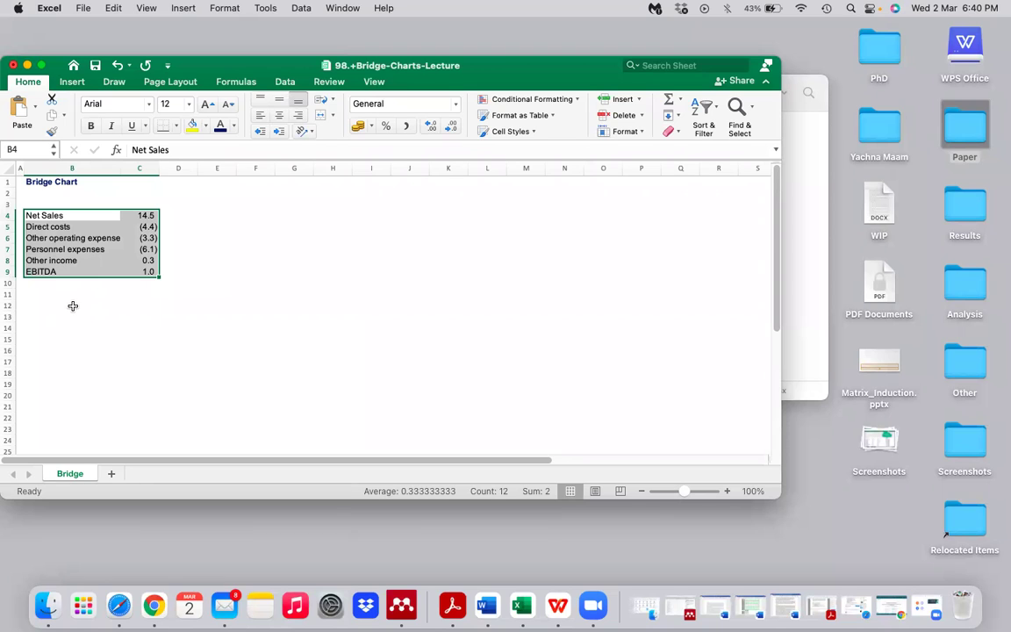
left_click(284, 80)
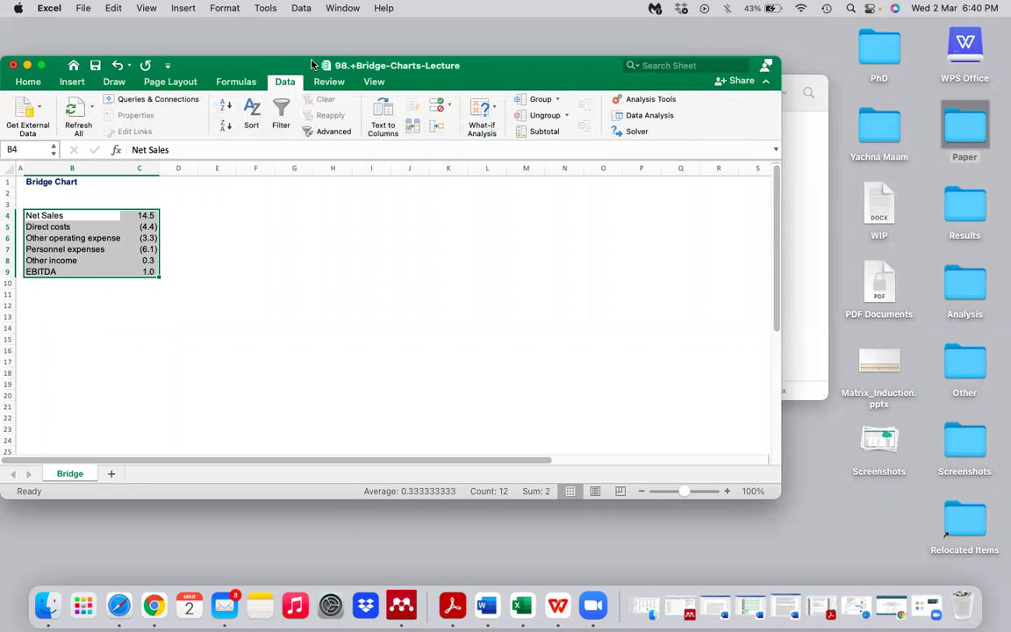
double_click(311, 66)
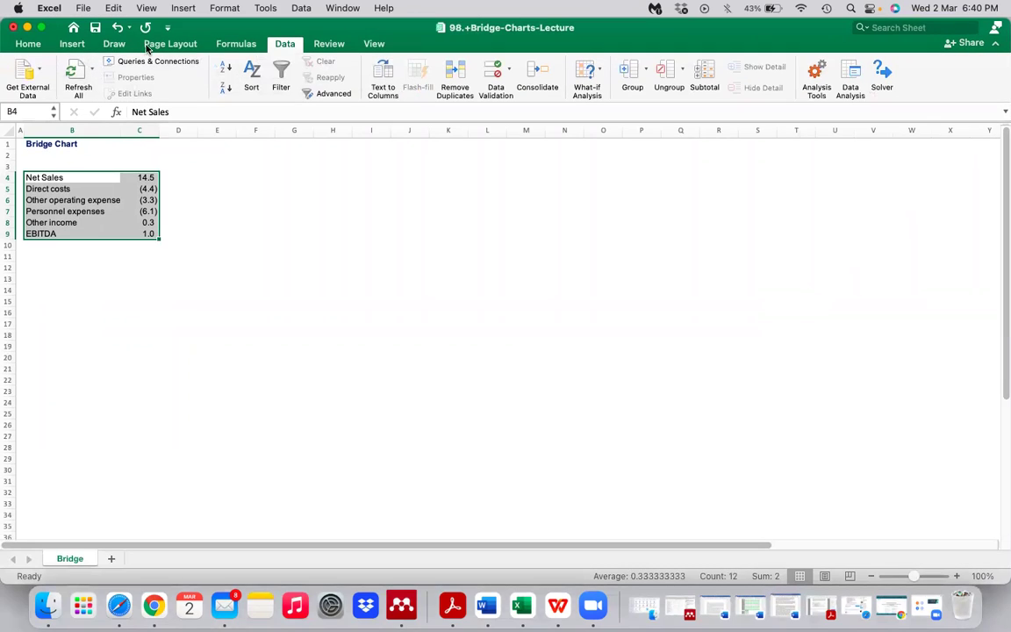
Step: Insert a waterfall chart from the P&L labels and values in B4:C9
left_click(82, 49)
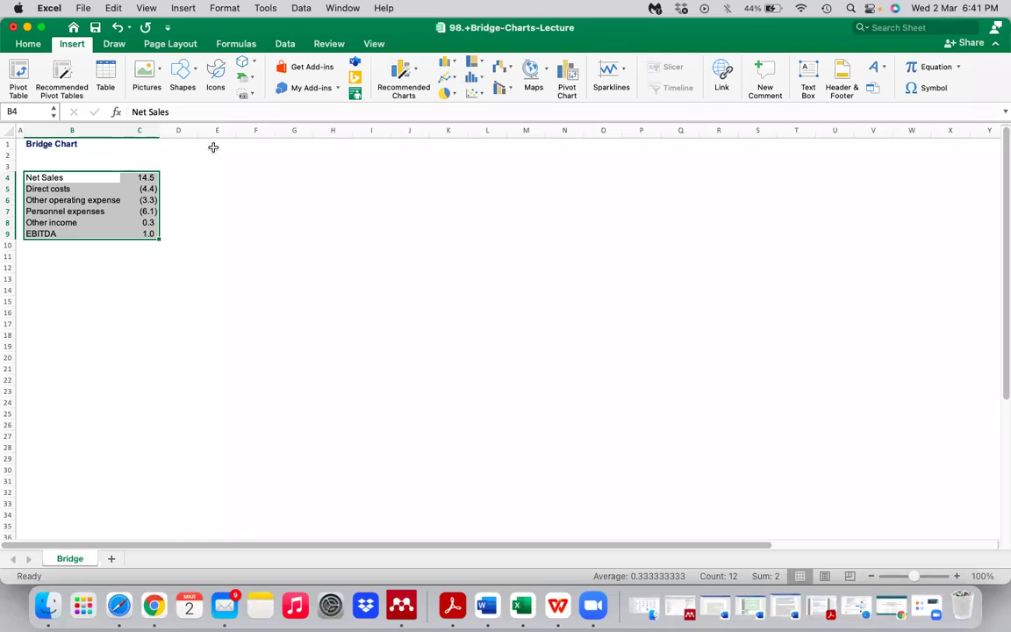
left_click(280, 298)
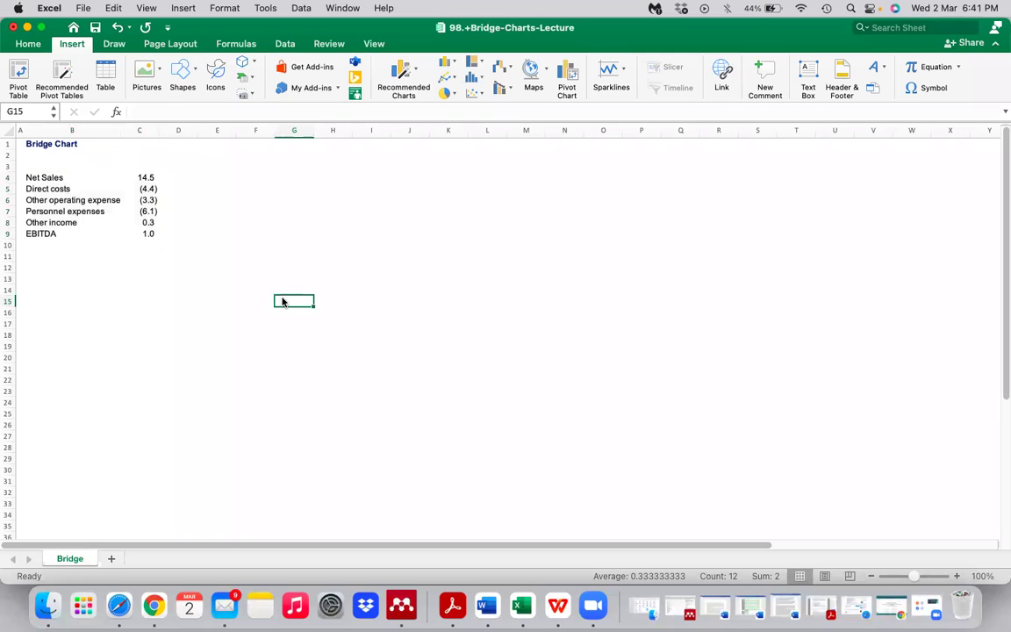
left_click(46, 180)
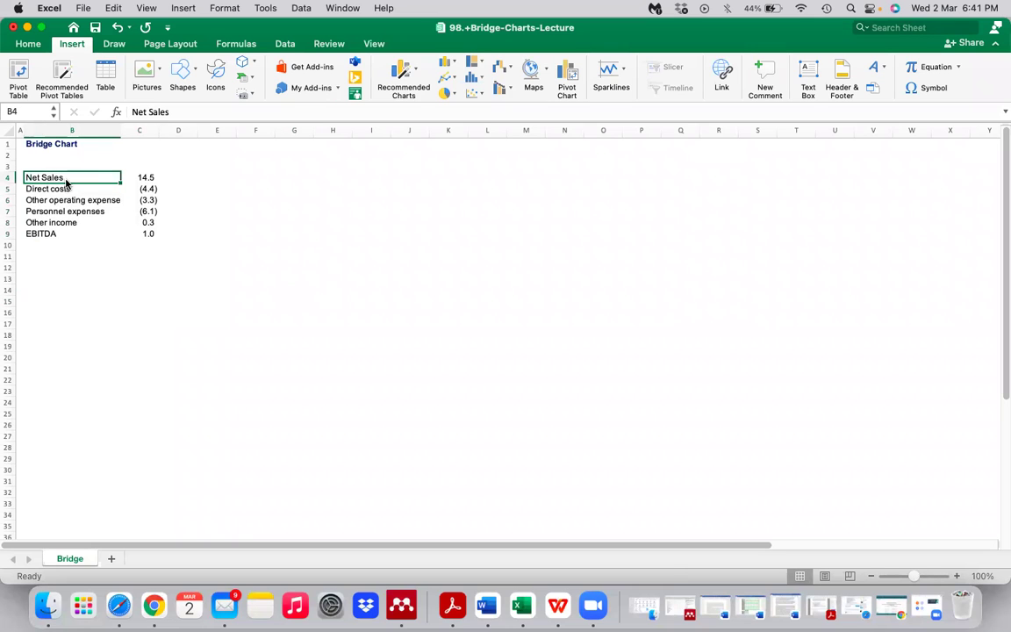
key("shift+Right")
key("shift+Down")
key("shift+Down")
key("shift+Down")
key("shift+Down")
key("shift+Down")
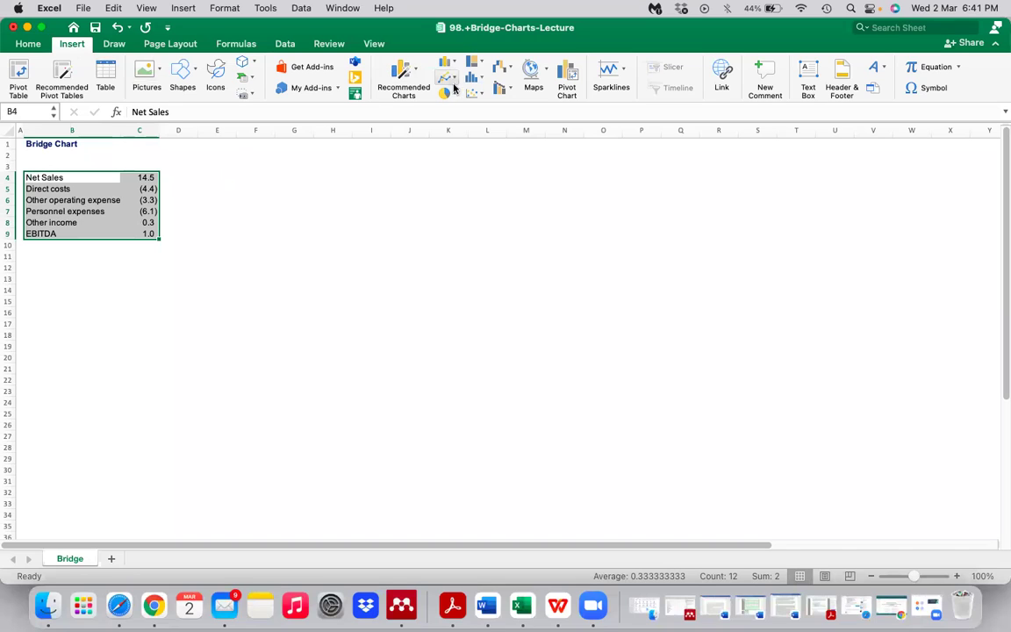
left_click(506, 69)
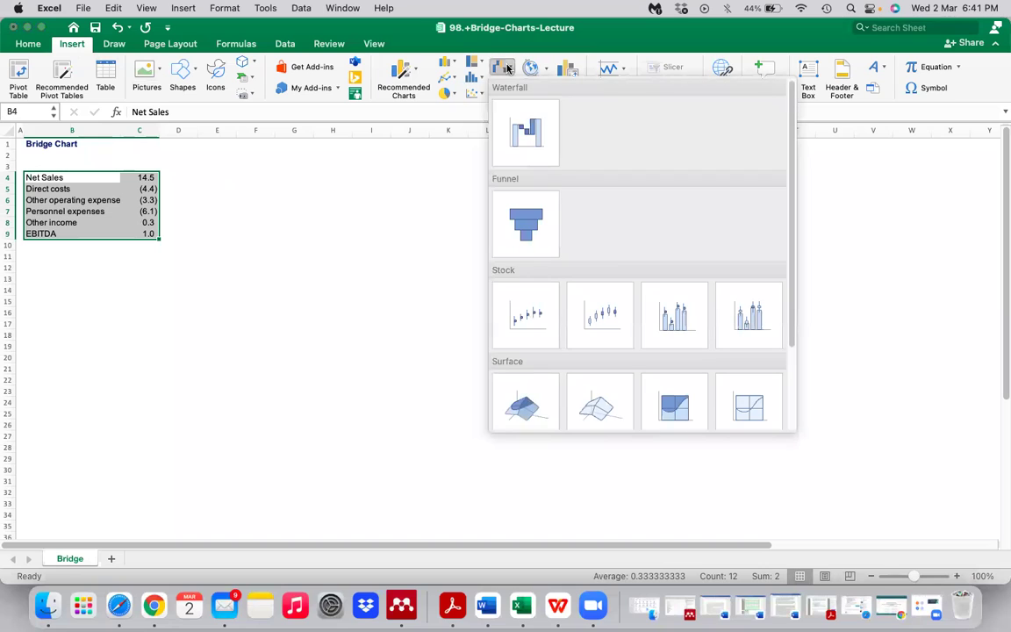
left_click(526, 133)
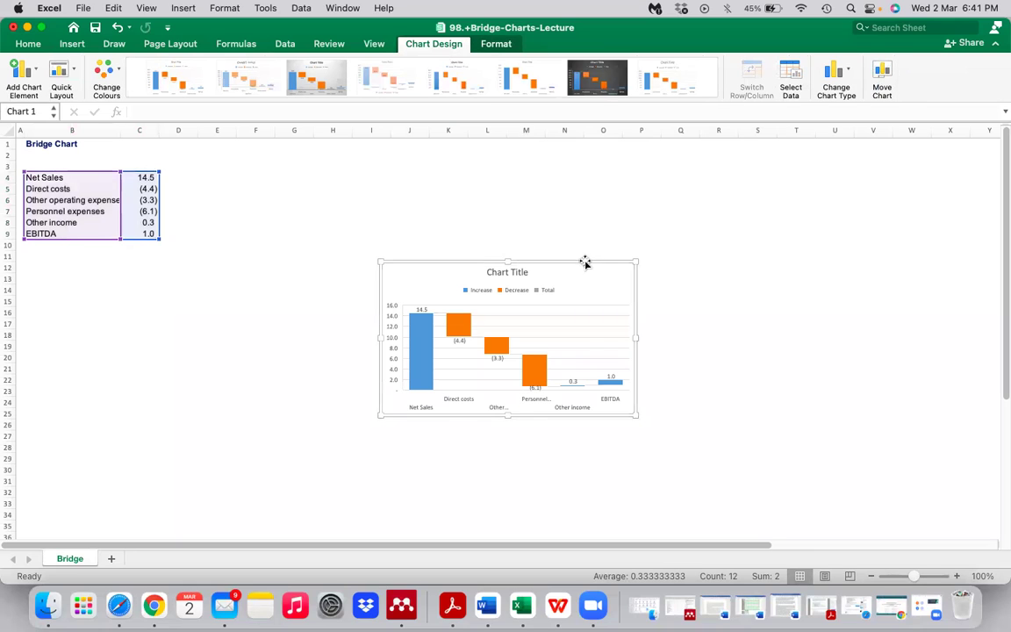
Step: Move and enlarge the waterfall chart to span about columns G to S and rows 3 to 28
left_click_drag(451, 279, 373, 177)
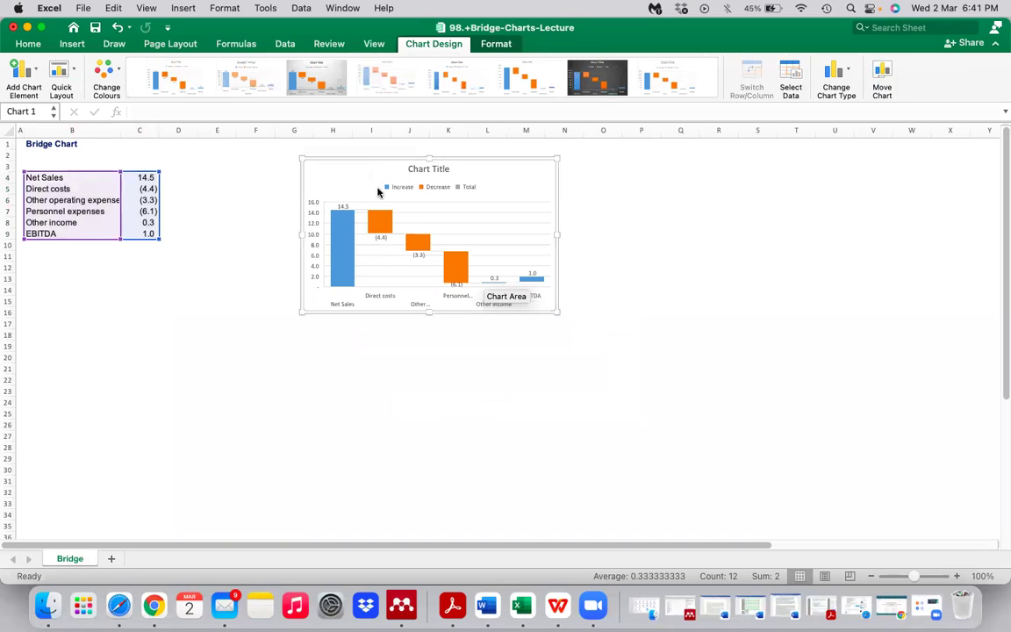
left_click_drag(557, 316, 765, 447)
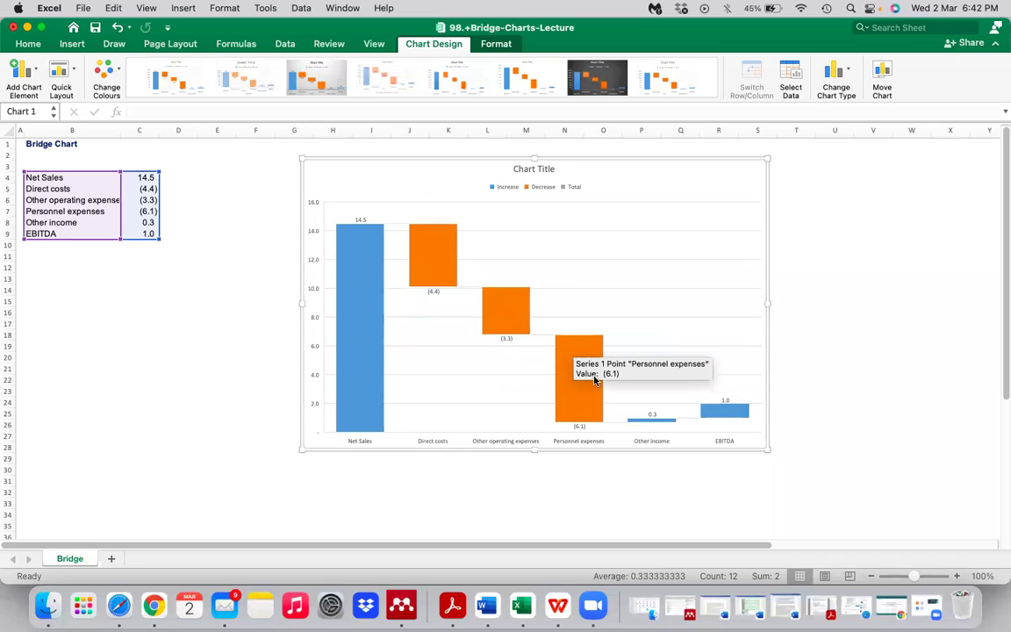
left_click(727, 413)
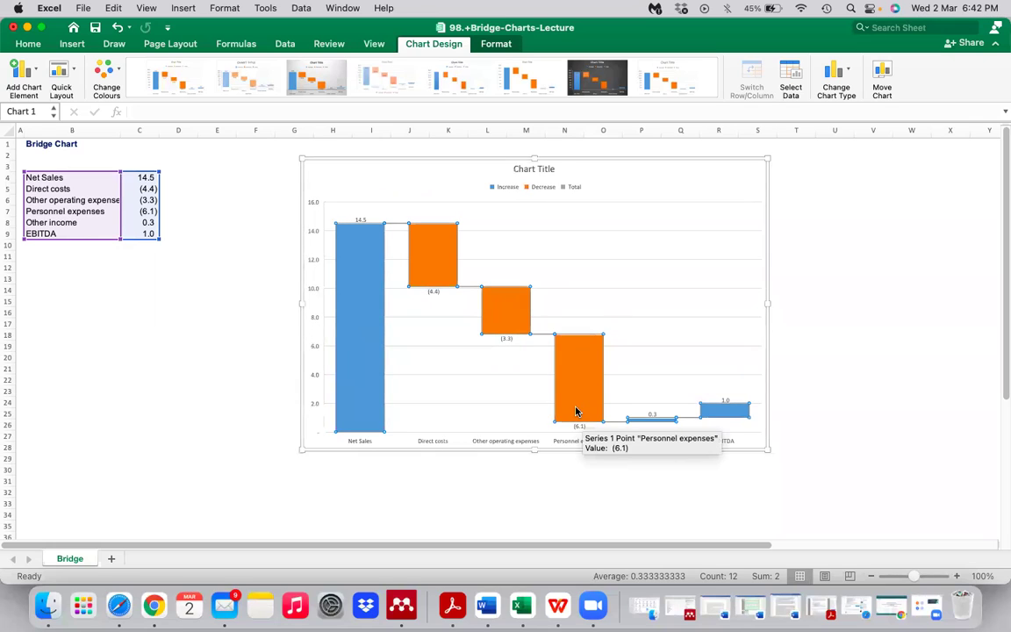
Step: Close the bridge chart workbook and try opening 99.+Treemap-Charts-Lecture.xlsx from the 8_ Session folder with its default program
left_click(12, 29)
left_click(460, 366)
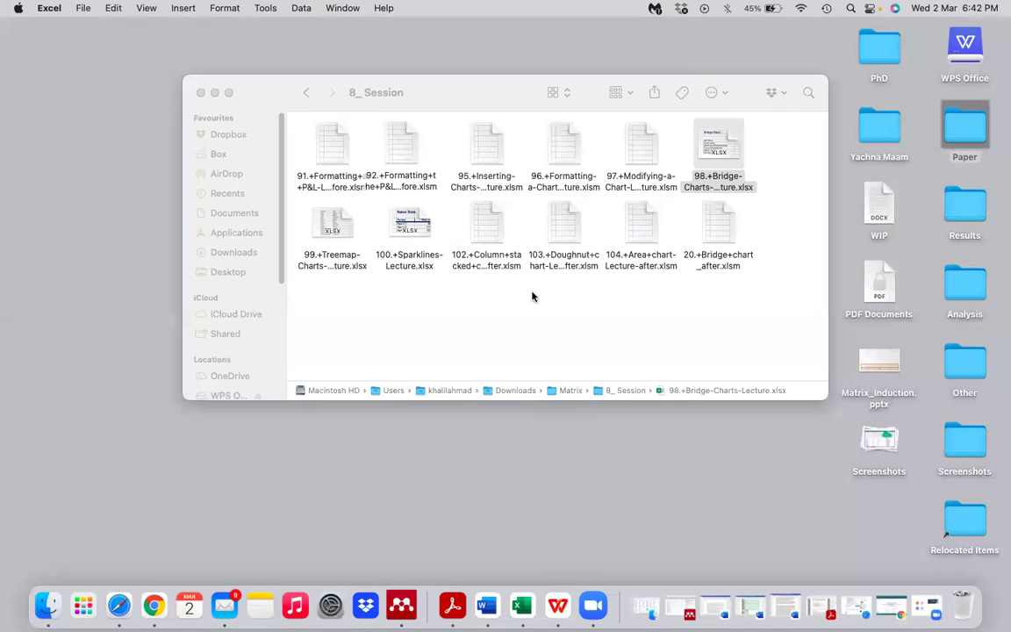
double_click(332, 227)
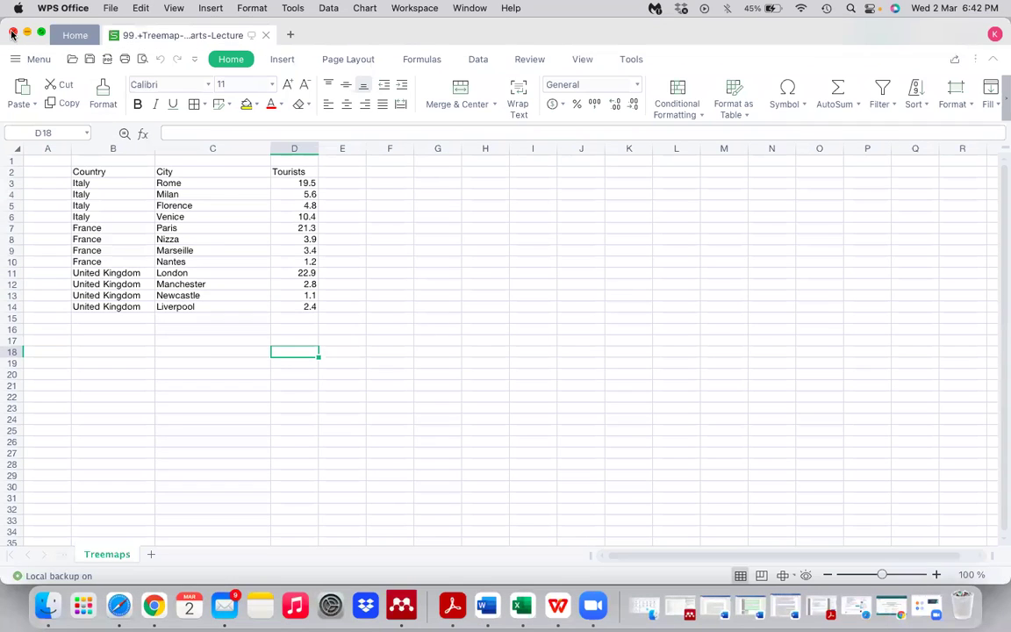
left_click(12, 32)
Step: Open 99.+Treemap-Charts-Lecture.xlsx in Microsoft Excel and show its window full screen
right_click(344, 210)
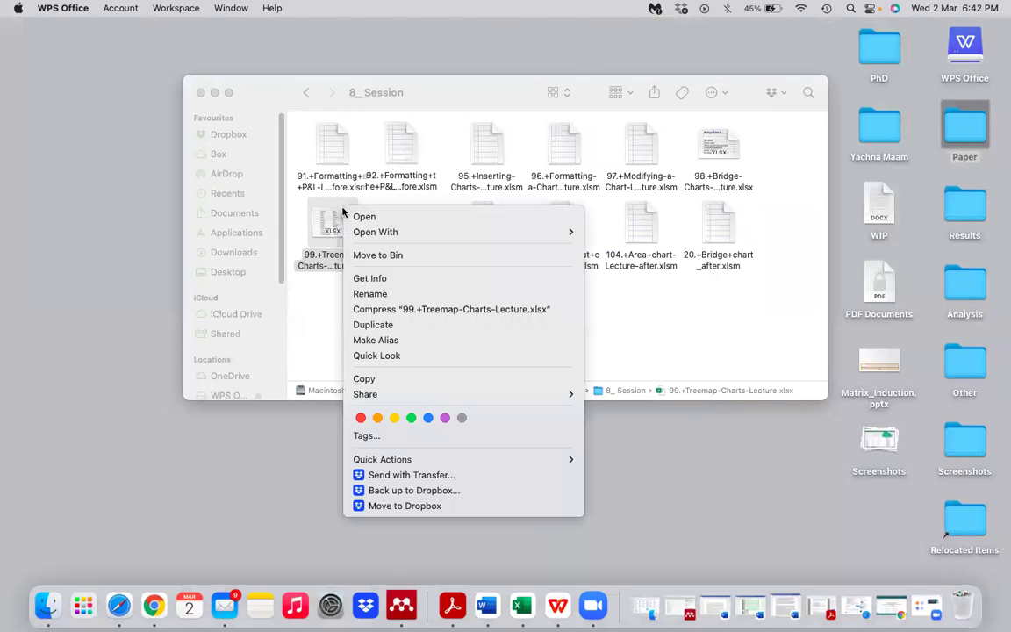
mouse_move(479, 232)
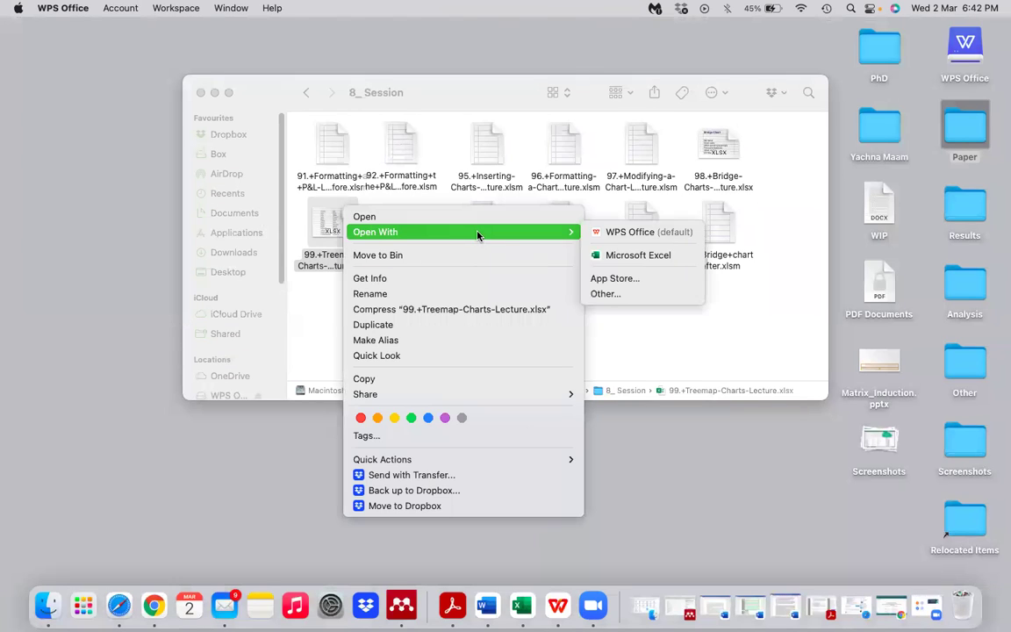
left_click(628, 254)
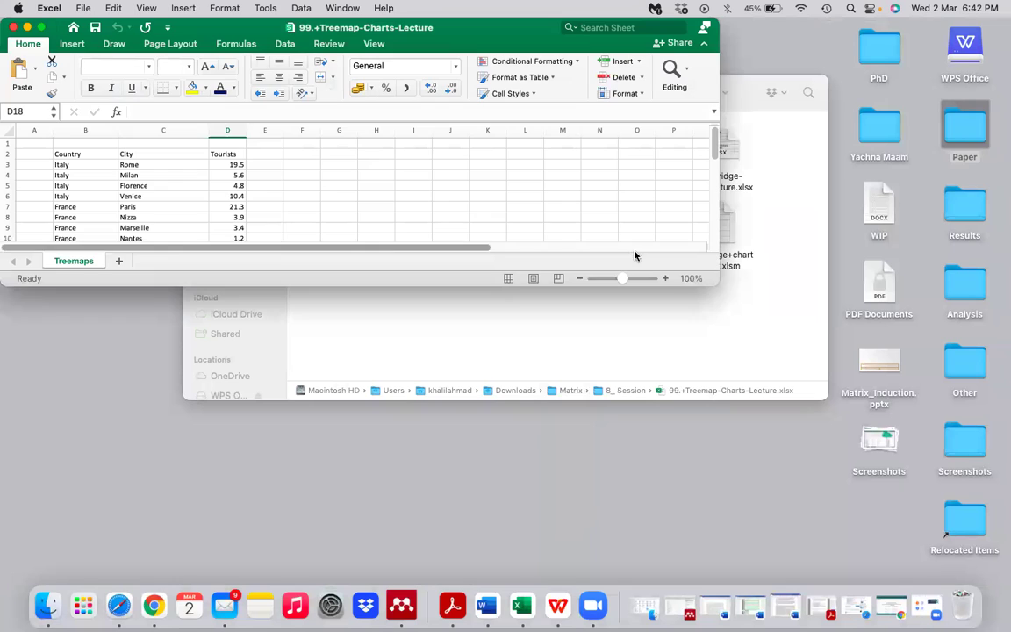
left_click_drag(716, 278, 861, 531)
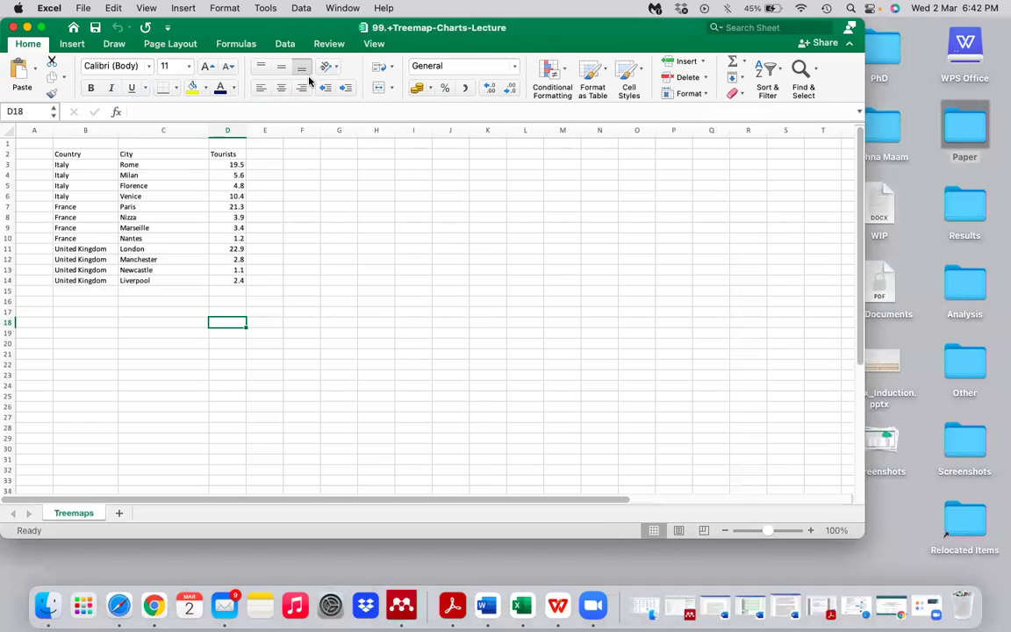
left_click(42, 28)
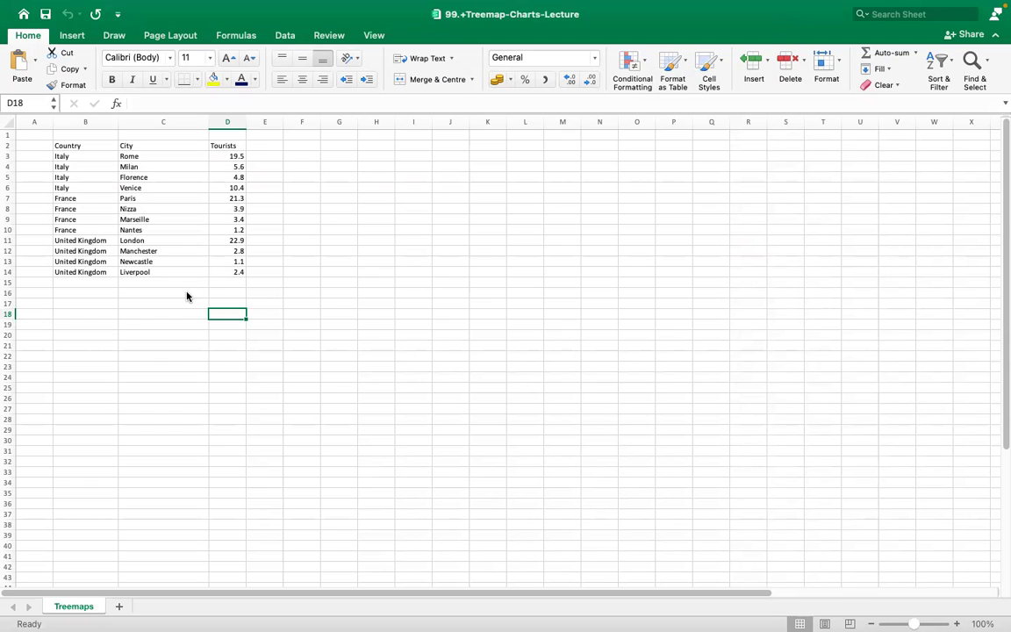
Step: Review the Country, City and Tourists columns of the Treemaps sheet one after another
left_click(84, 123)
left_click(163, 121)
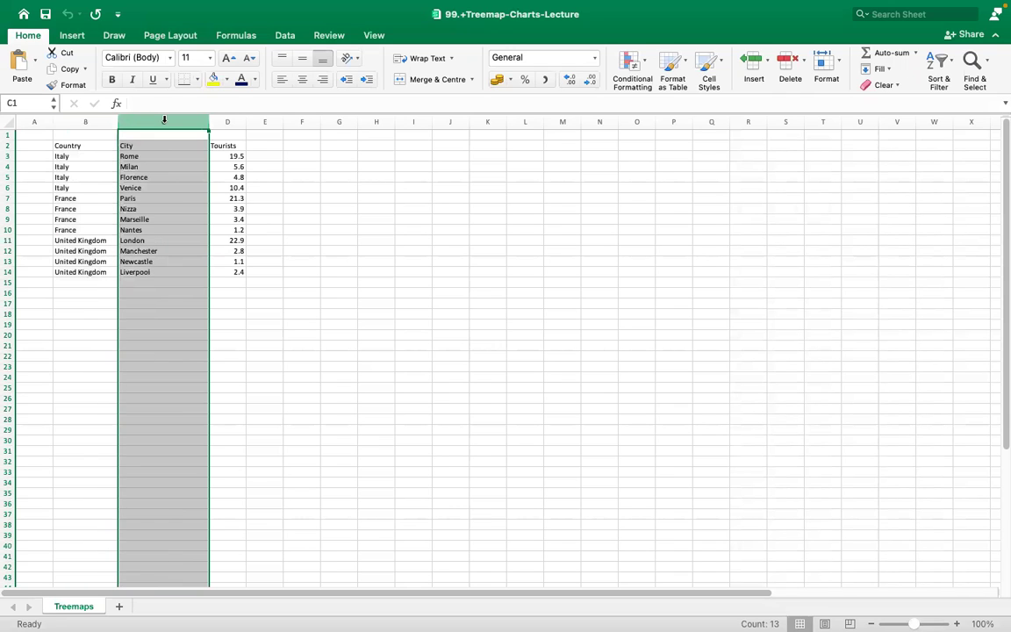
left_click(228, 120)
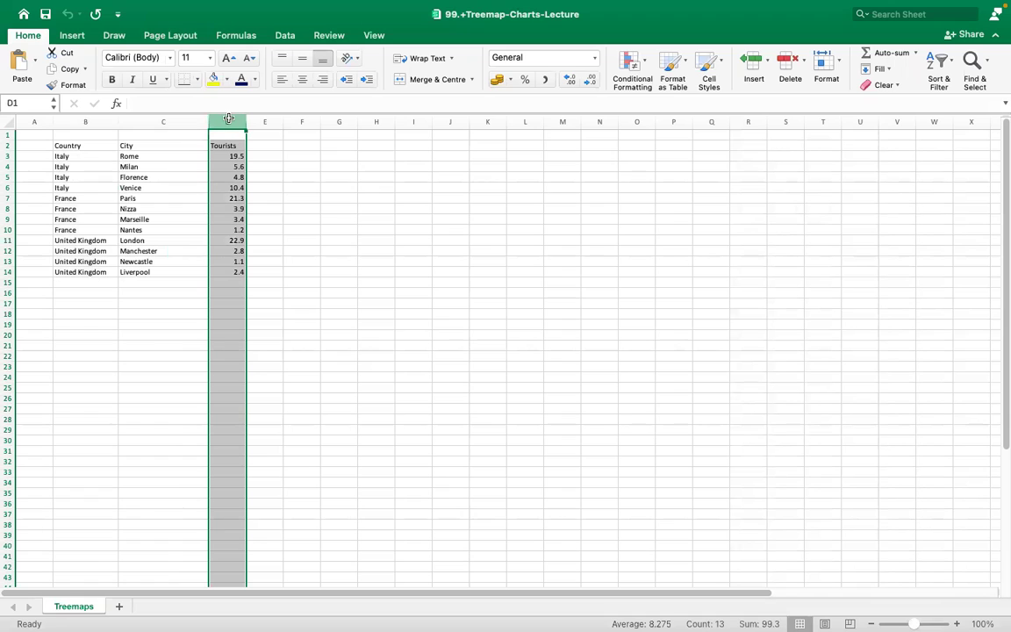
left_click(75, 146)
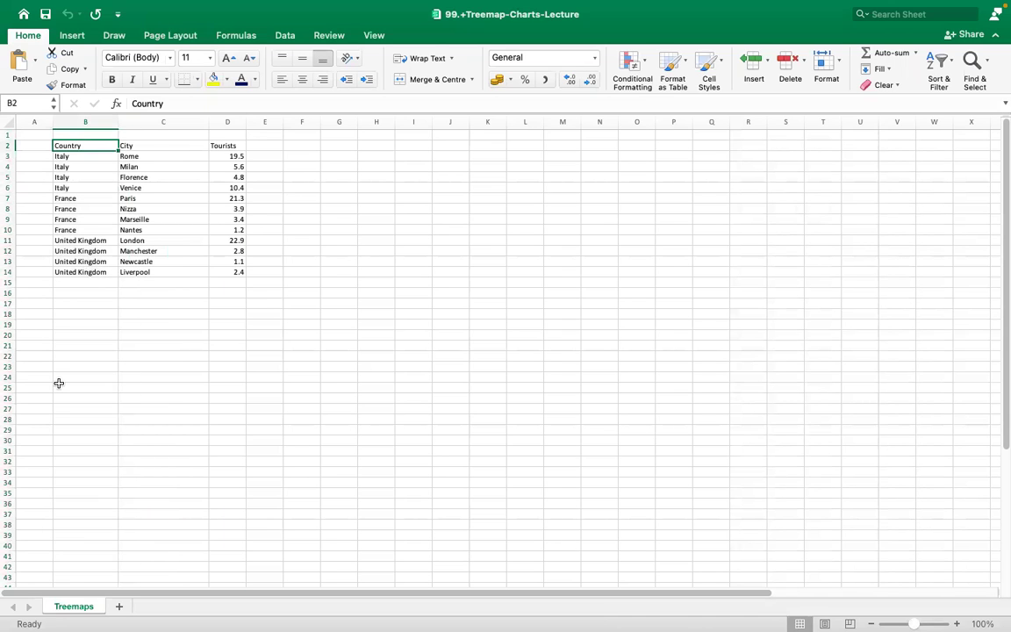
key("shift+Right")
key("shift+Right")
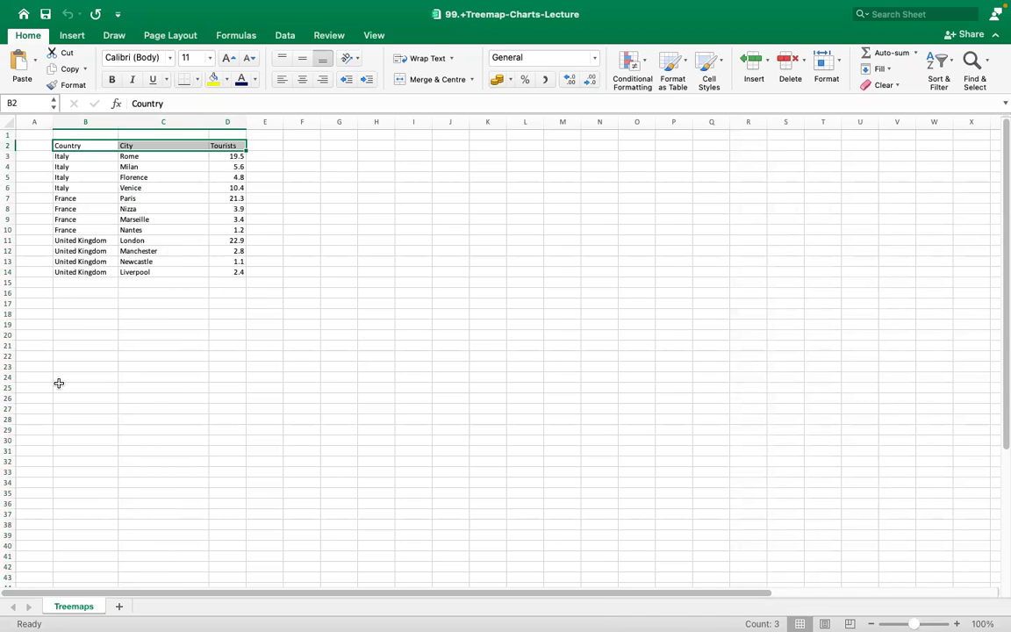
key("shift+Down")
key("shift+Down")
key("shift+Down")
key("shift+Down")
key("shift+Down")
key("shift+Down")
key("shift+Down")
key("shift+Down")
key("shift+Down")
key("shift+Down")
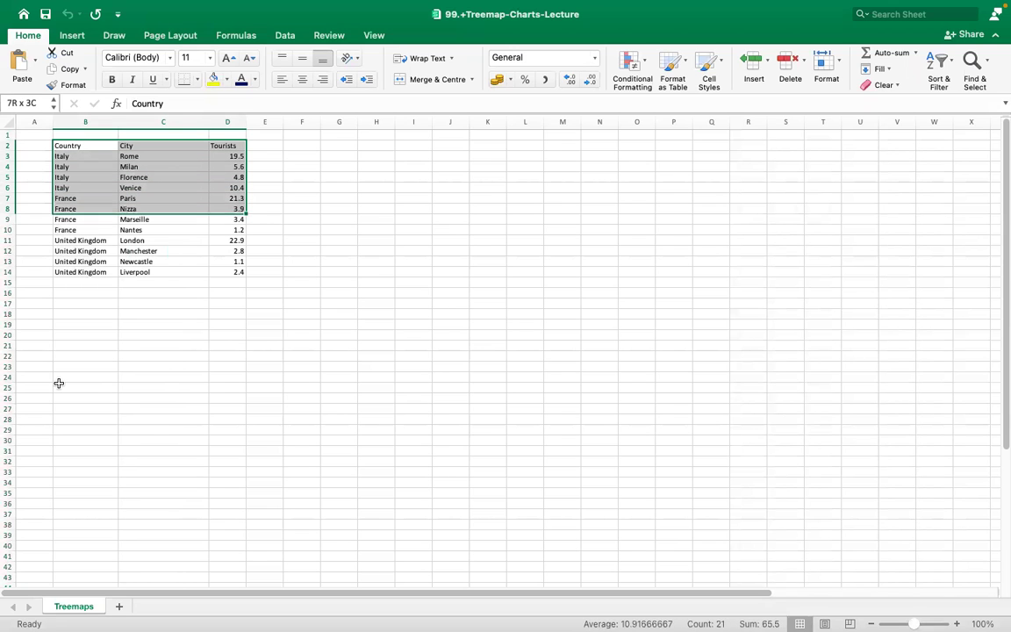
key("shift+Down")
key("shift+Down")
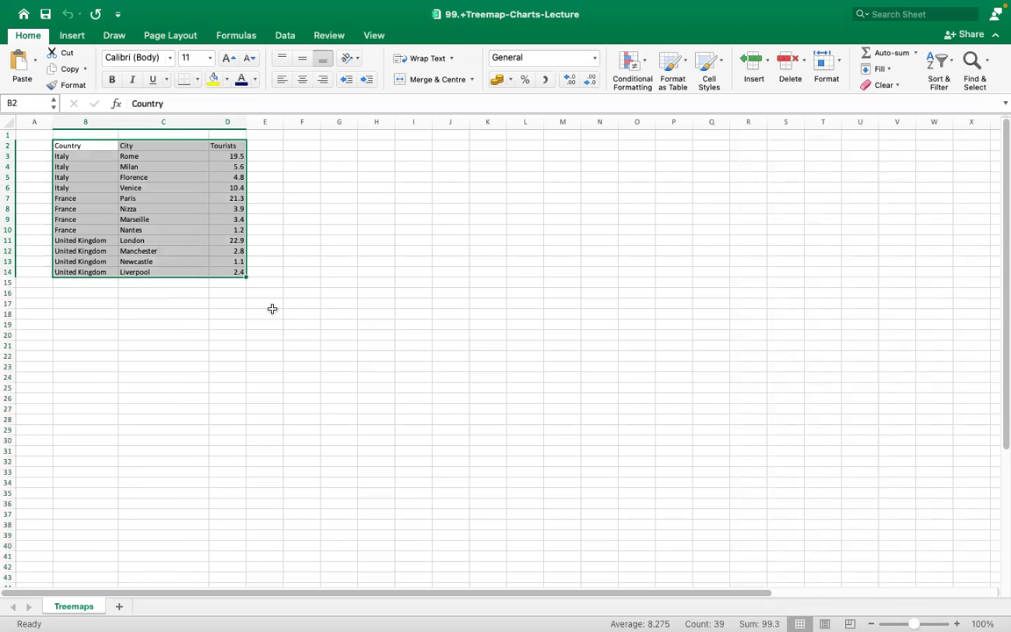
Step: Insert a treemap chart from the country, city and tourist data in B2:D14
left_click(75, 36)
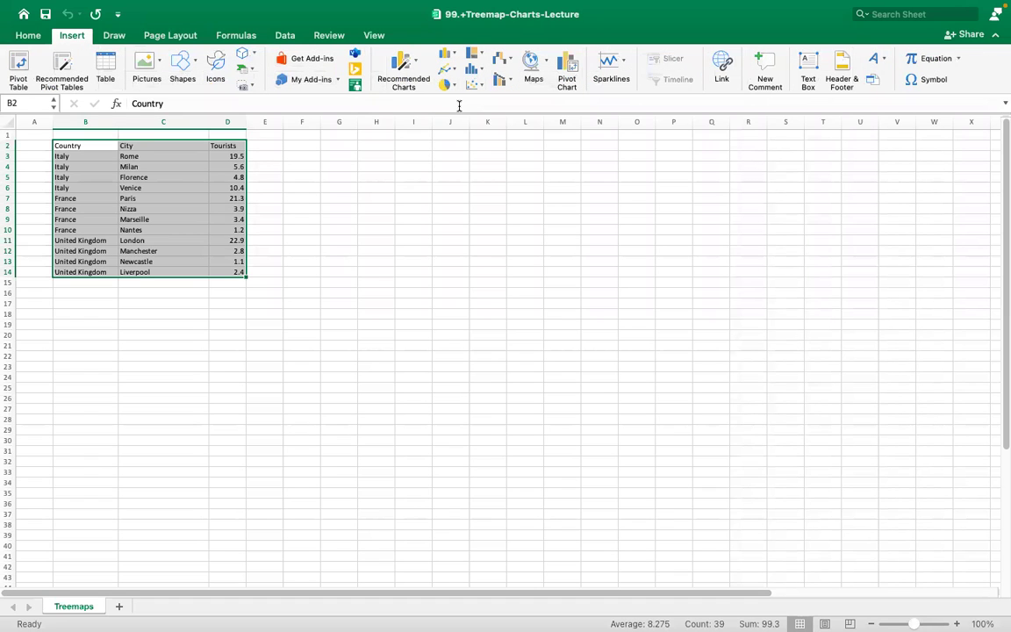
mouse_move(452, 4)
left_click(196, 177)
left_click(87, 150)
key("super+shift+Right")
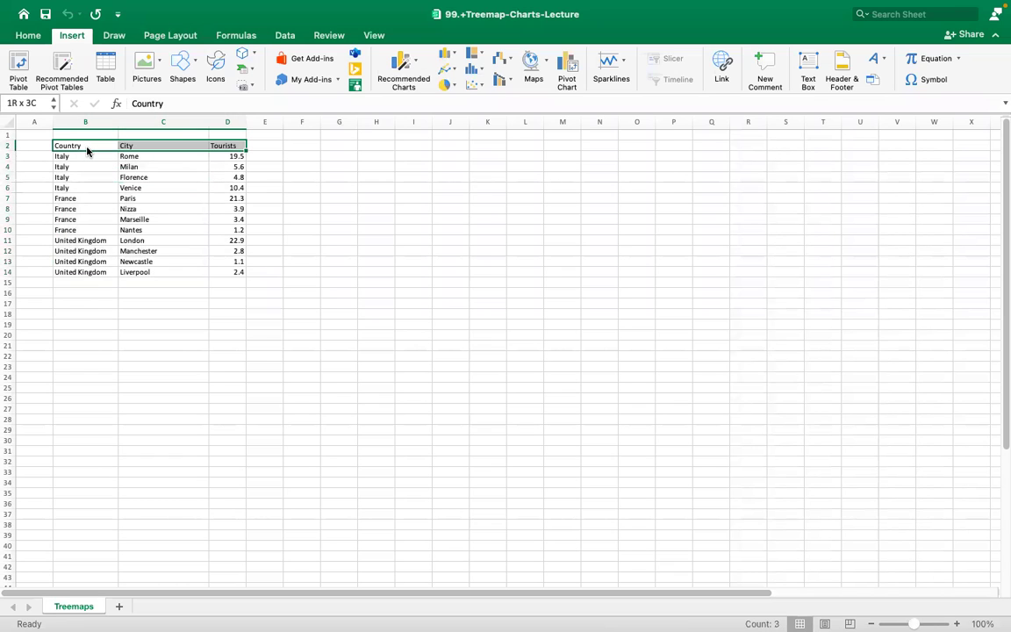
key("super+shift+Down")
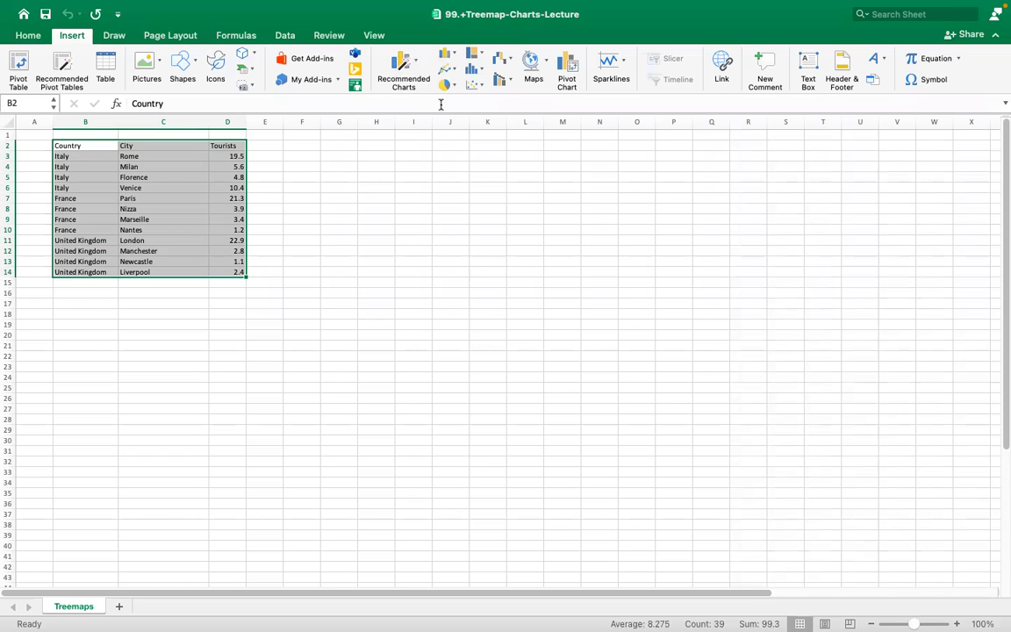
left_click(480, 56)
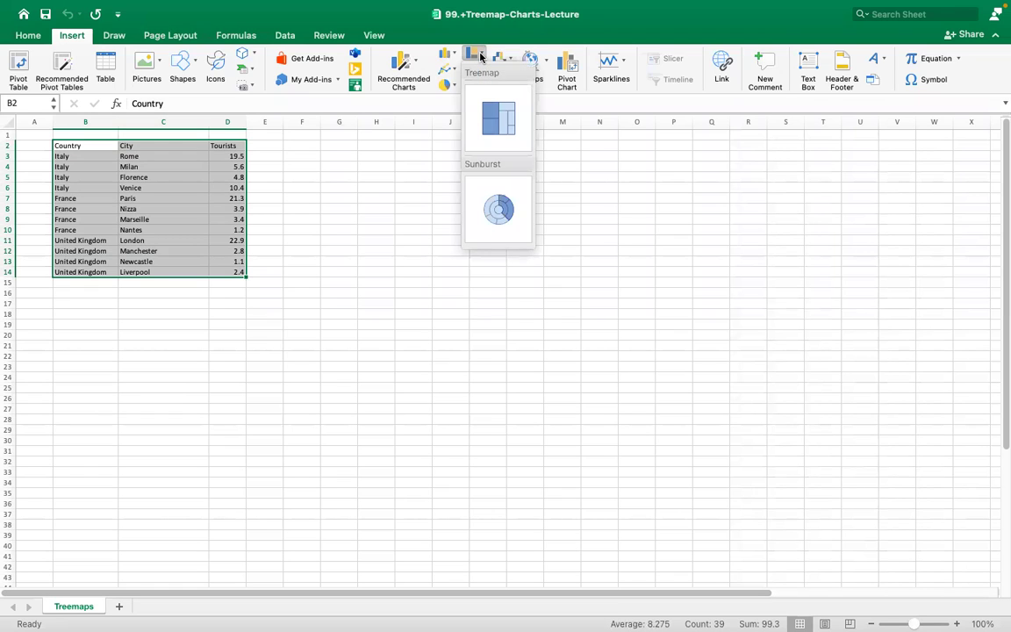
left_click(506, 131)
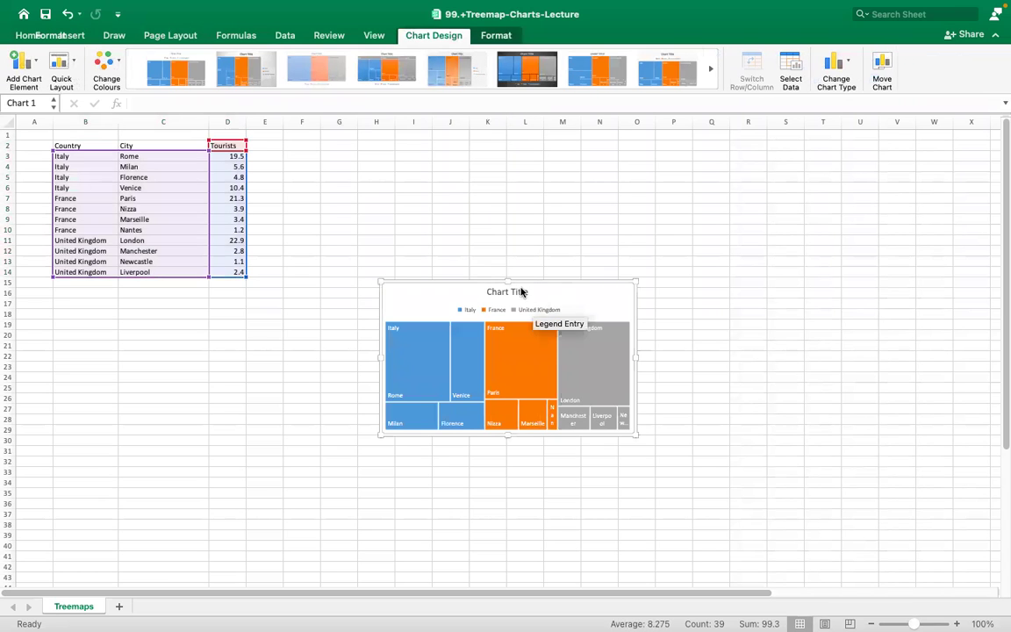
Step: Move and enlarge the treemap chart to span about columns G to T and rows 1 to 29
left_click_drag(445, 284, 386, 137)
left_click_drag(573, 281, 845, 431)
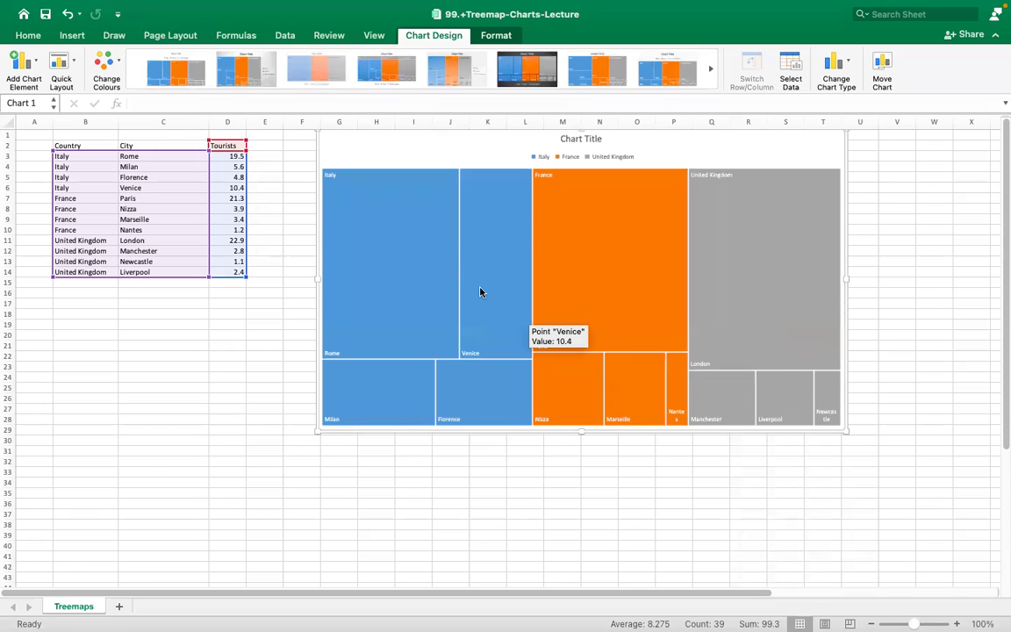
Step: Replace the treemap chart's title with "Popular tourist desitanation" and deselect the chart
left_click(581, 138)
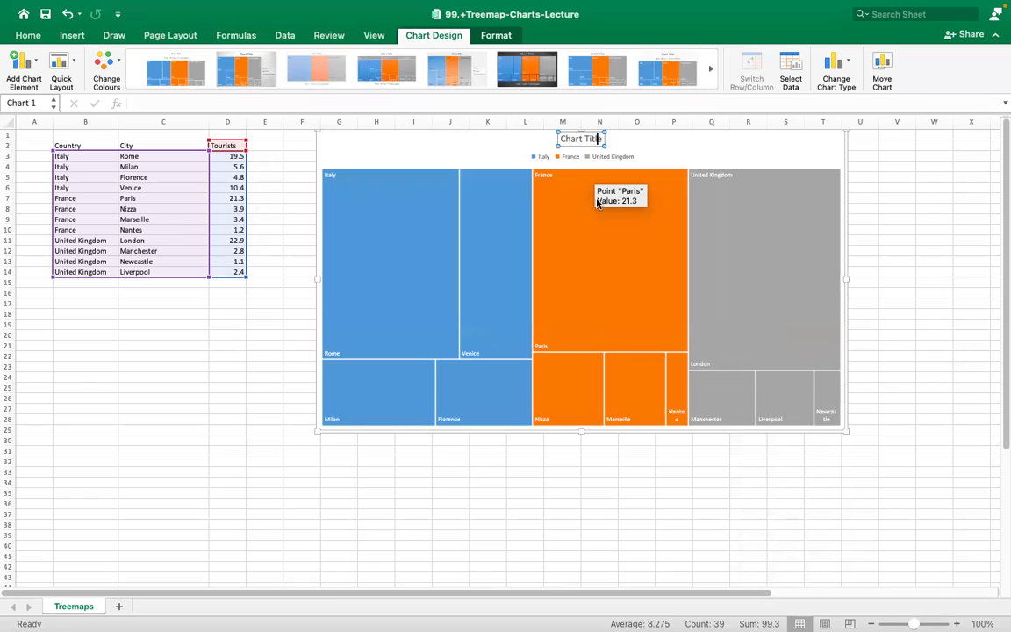
key("BackSpace")
key("BackSpace")
key("BackSpace")
key("BackSpace")
key("BackSpace")
key("BackSpace")
key("BackSpace")
key("BackSpace")
key("BackSpace")
key("BackSpace")
key("BackSpace")
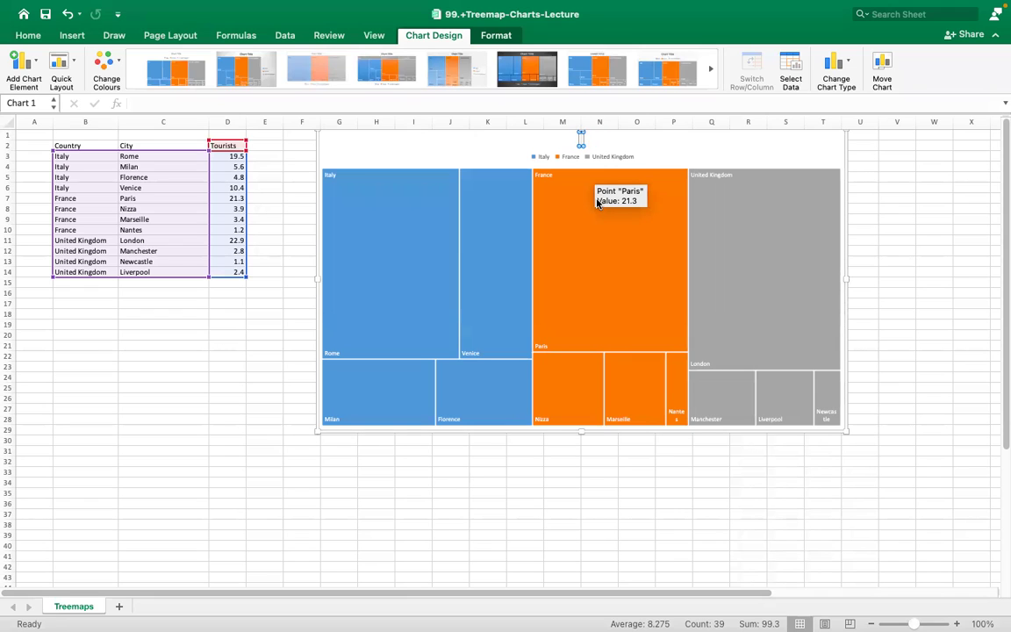
type("Popular tourist")
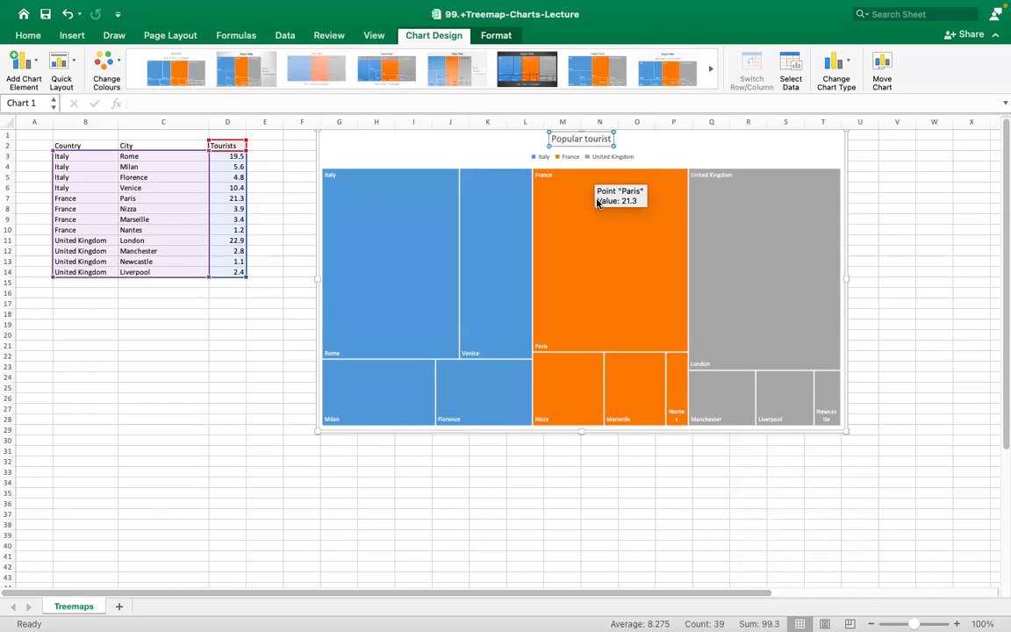
type(" desit")
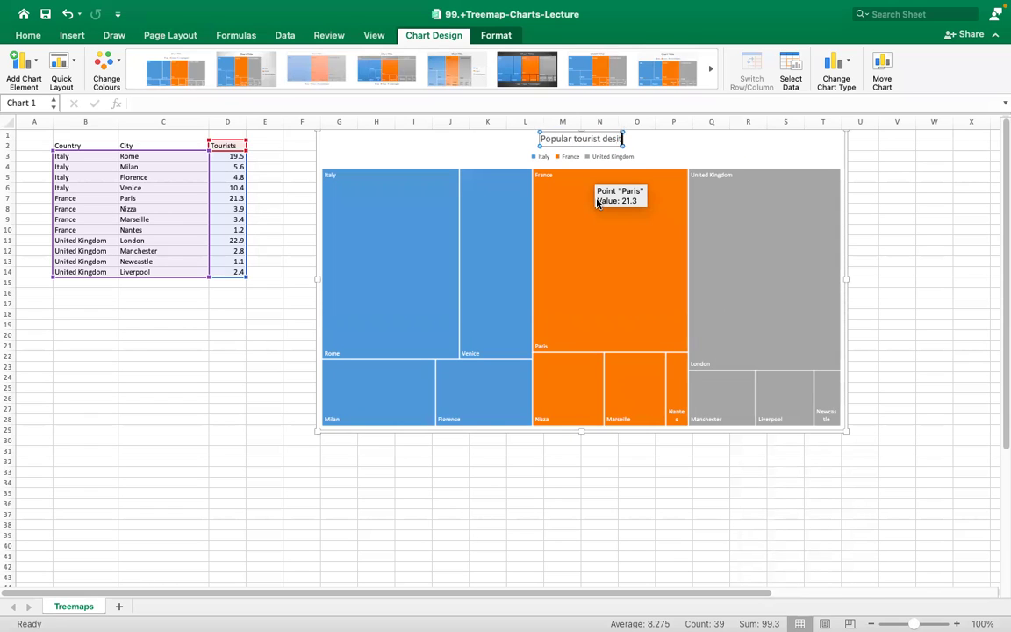
type("anation")
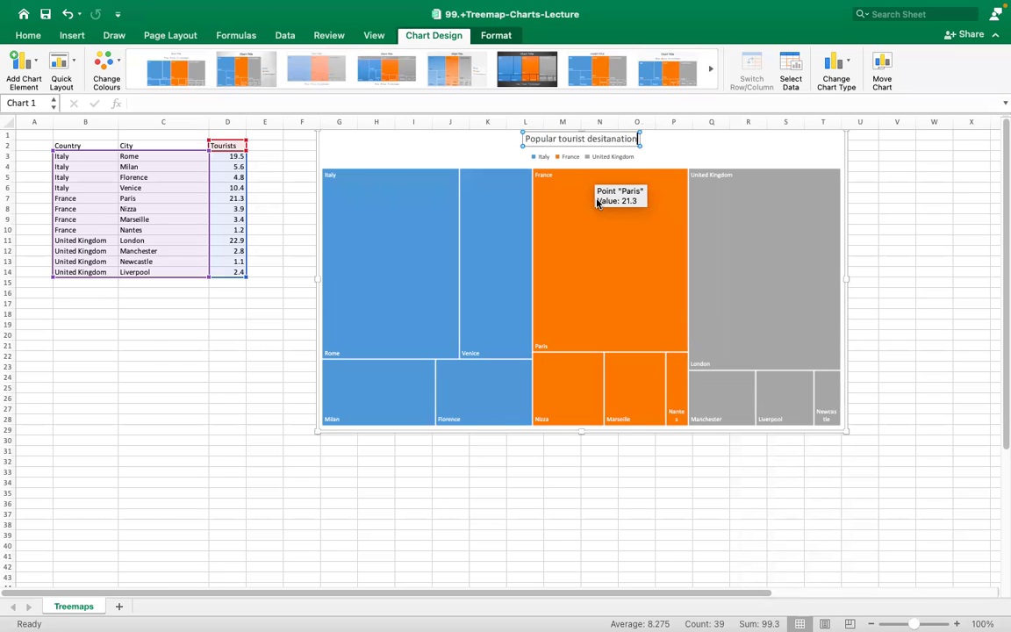
key("Return")
left_click(928, 260)
left_click(619, 524)
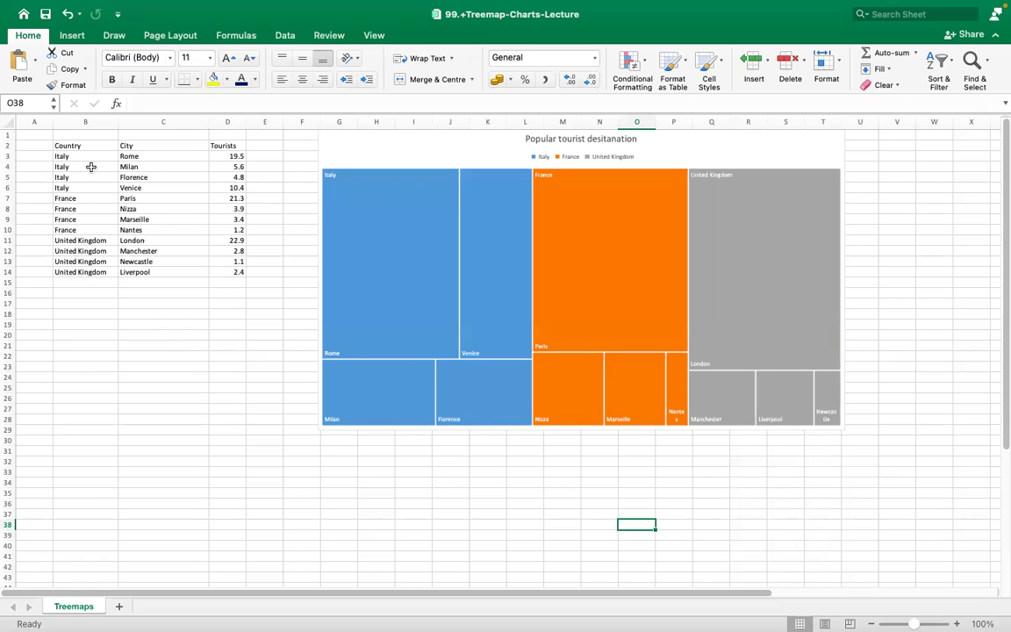
Step: Insert a sunburst chart from the country, city and tourist data in B2:D14
left_click(69, 147)
key("super+shift+Right")
key("shift+Down")
key("shift+Down")
key("shift+Down")
key("shift+Down")
key("shift+Down")
key("shift+Down")
key("shift+Down")
key("shift+Down")
key("shift+Down")
key("shift+Down")
key("shift+Down")
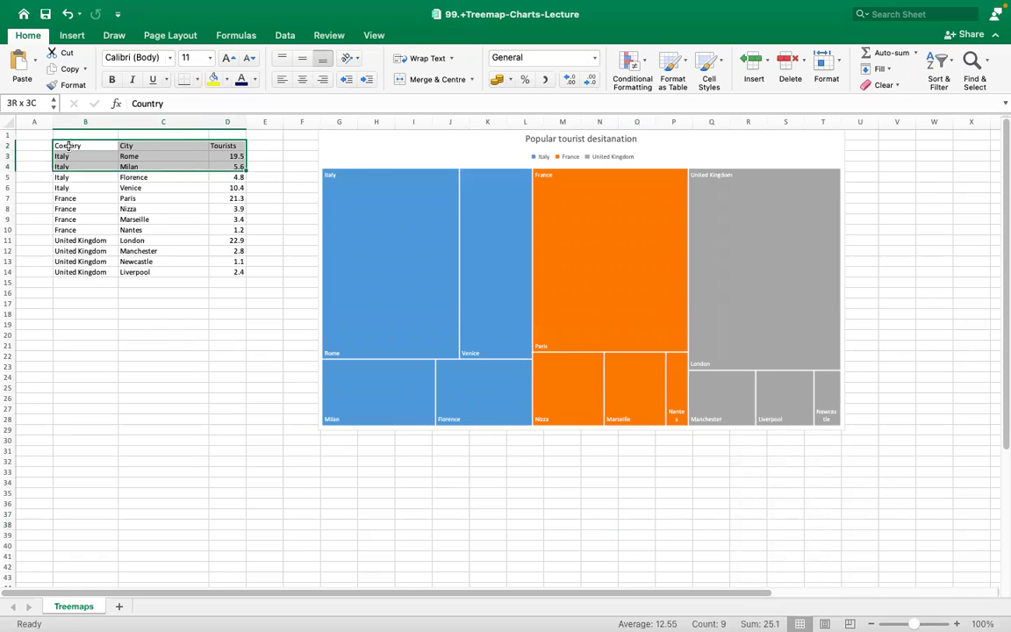
key("shift+Down")
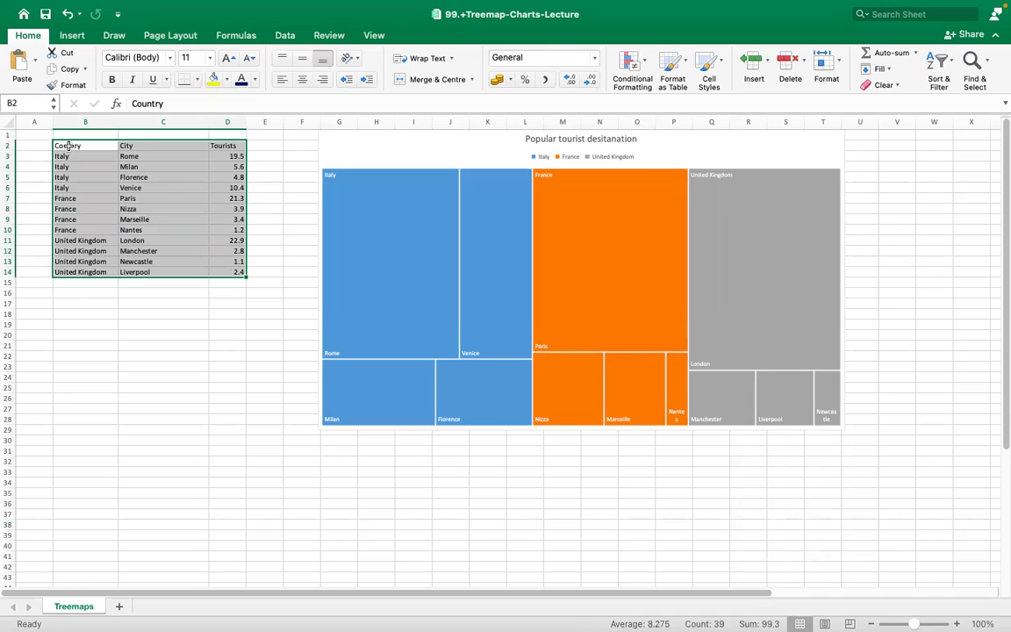
left_click(72, 36)
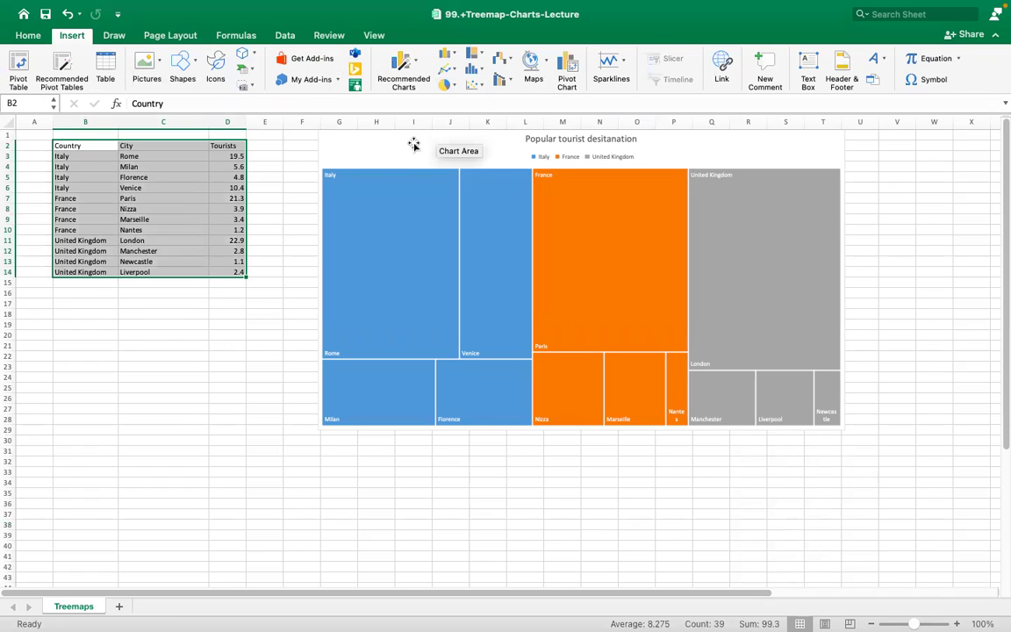
left_click(473, 54)
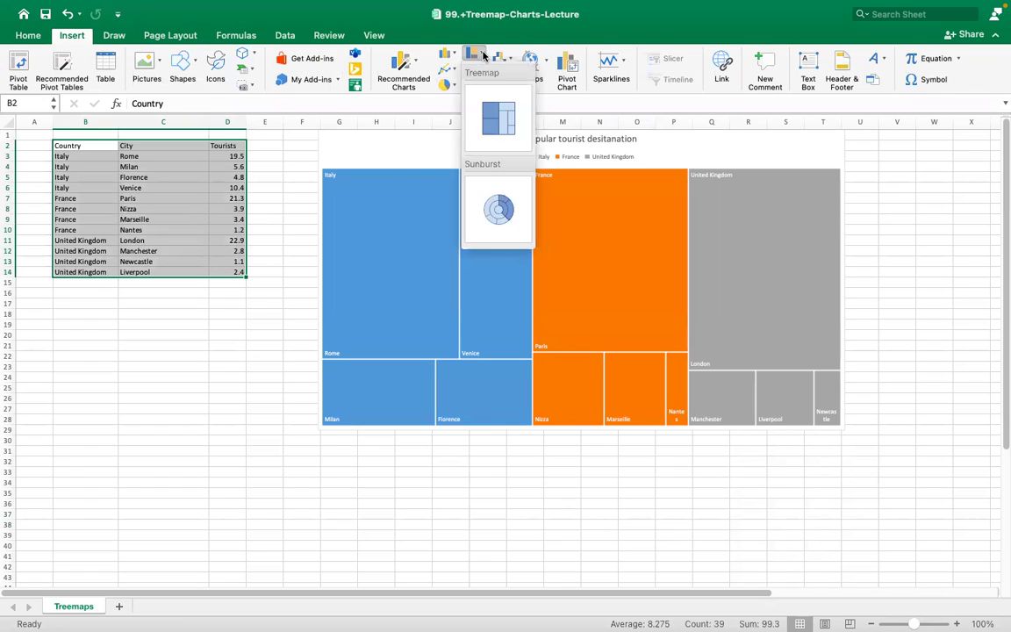
left_click(499, 204)
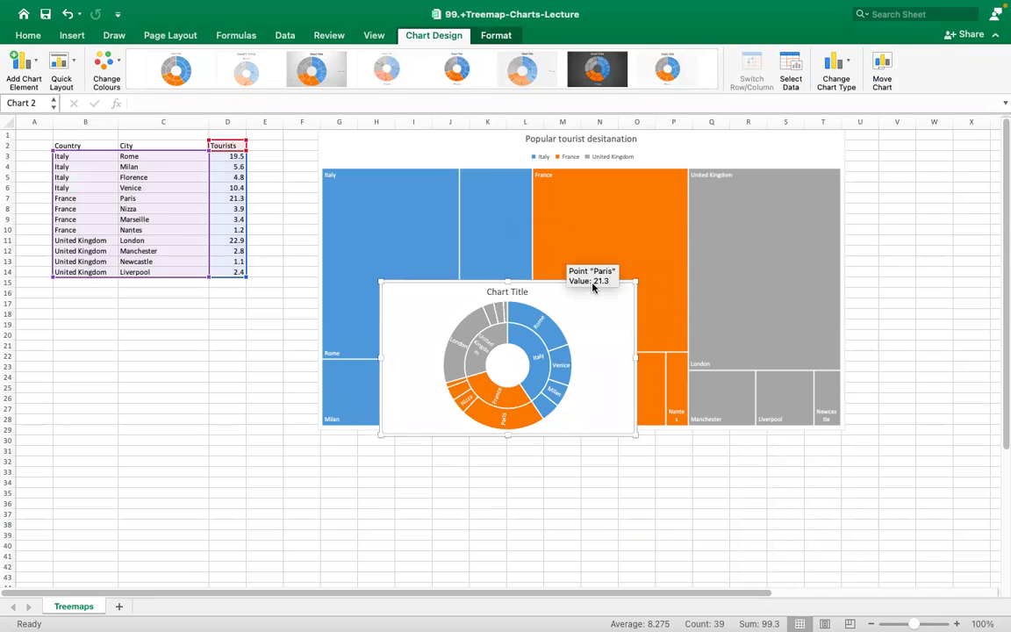
Step: Move the sunburst chart below the data table and enlarge it to span about columns A to L and rows 17 to 40
left_click(584, 319)
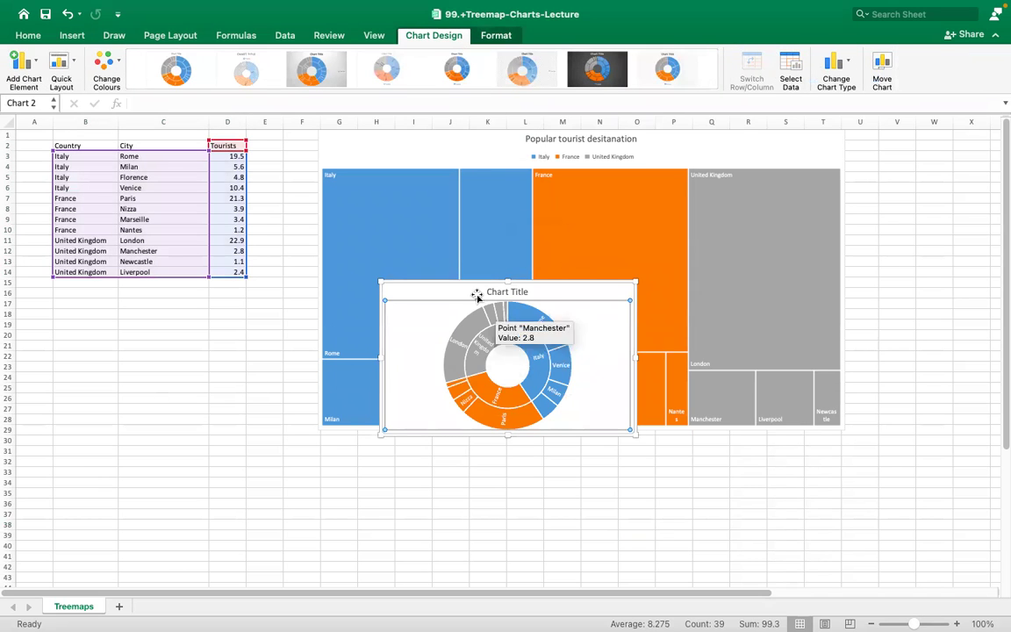
left_click_drag(458, 289, 92, 310)
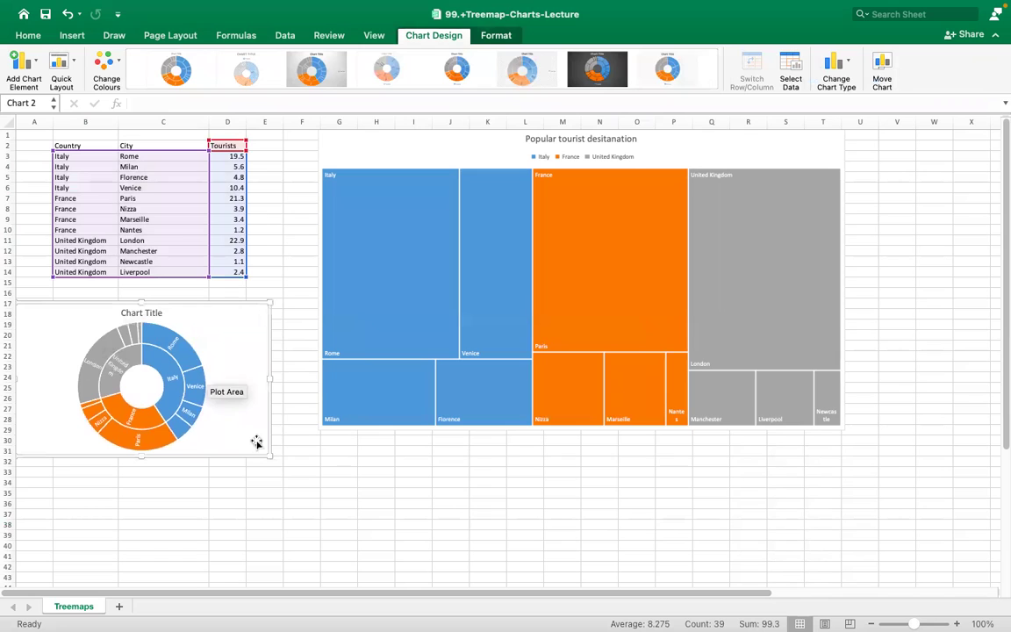
left_click_drag(269, 455, 532, 545)
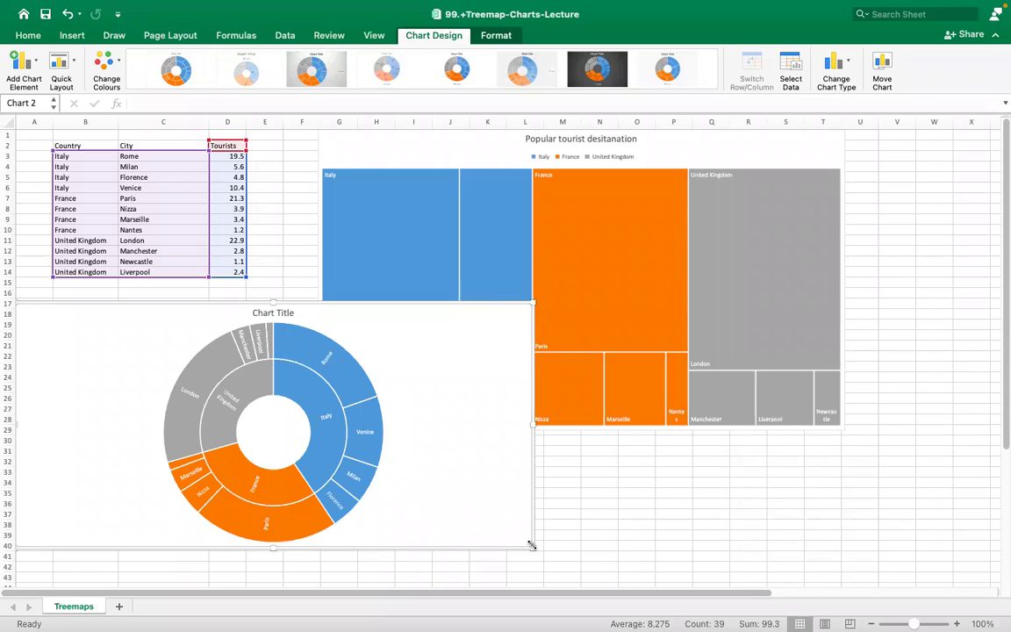
Step: Close the 99.+Treemap-Charts-Lecture workbook without saving the changes
mouse_move(60, 4)
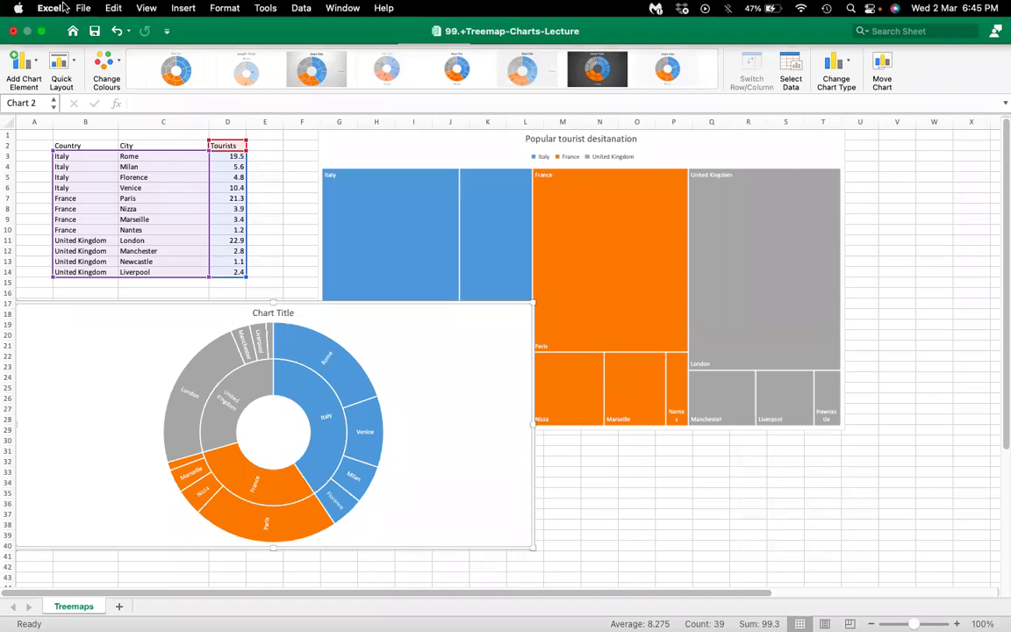
left_click(13, 33)
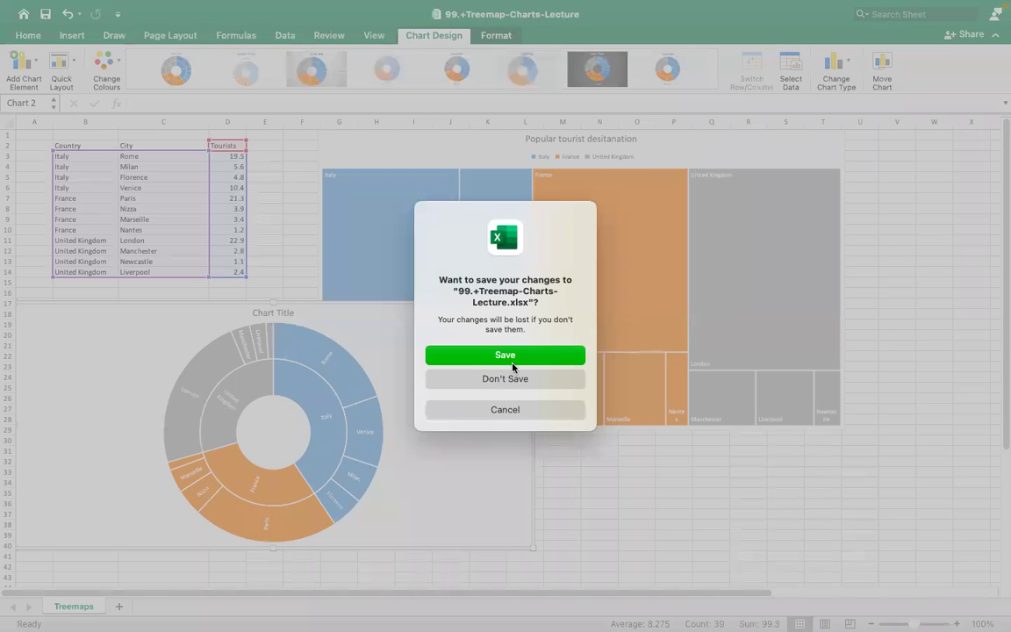
left_click(504, 379)
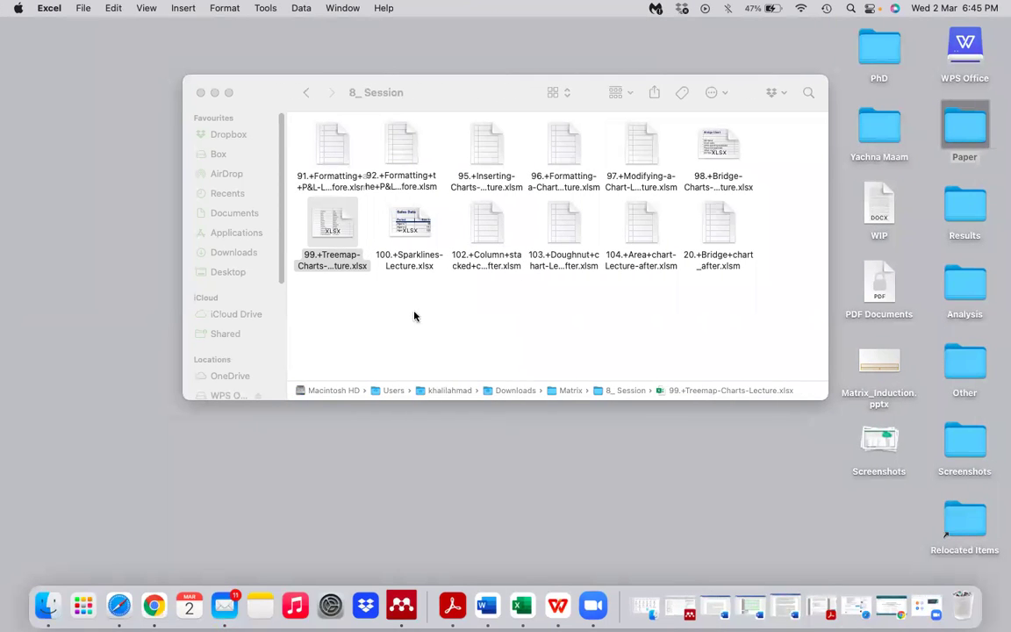
Step: Open 100.+Sparklines-Lecture.xlsx from the 8_ Session folder in Microsoft Excel and move its window toward the middle of the desktop
left_click(409, 230)
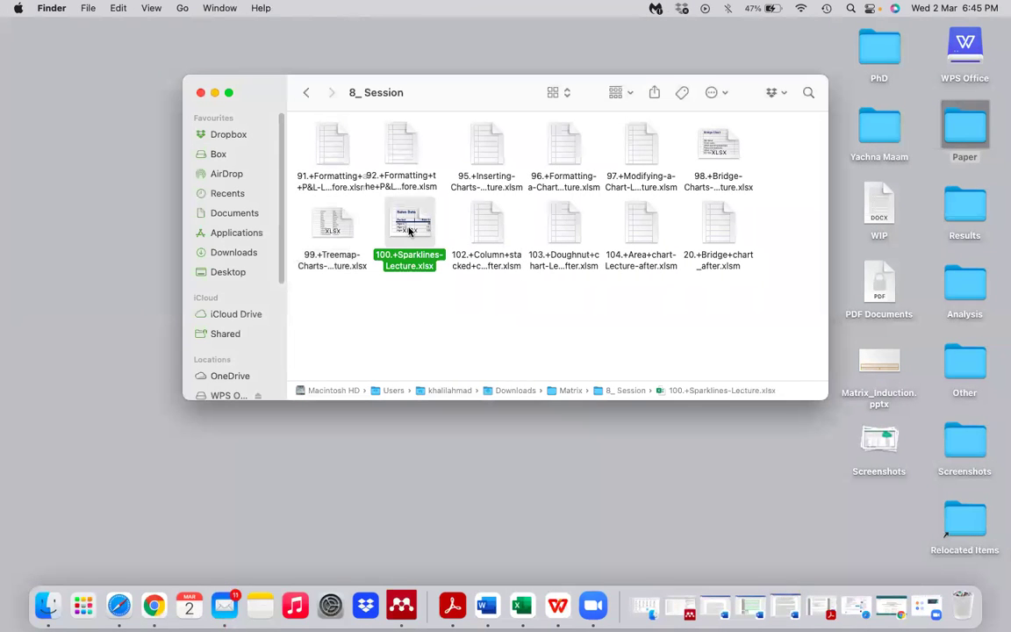
right_click(409, 230)
mouse_move(533, 252)
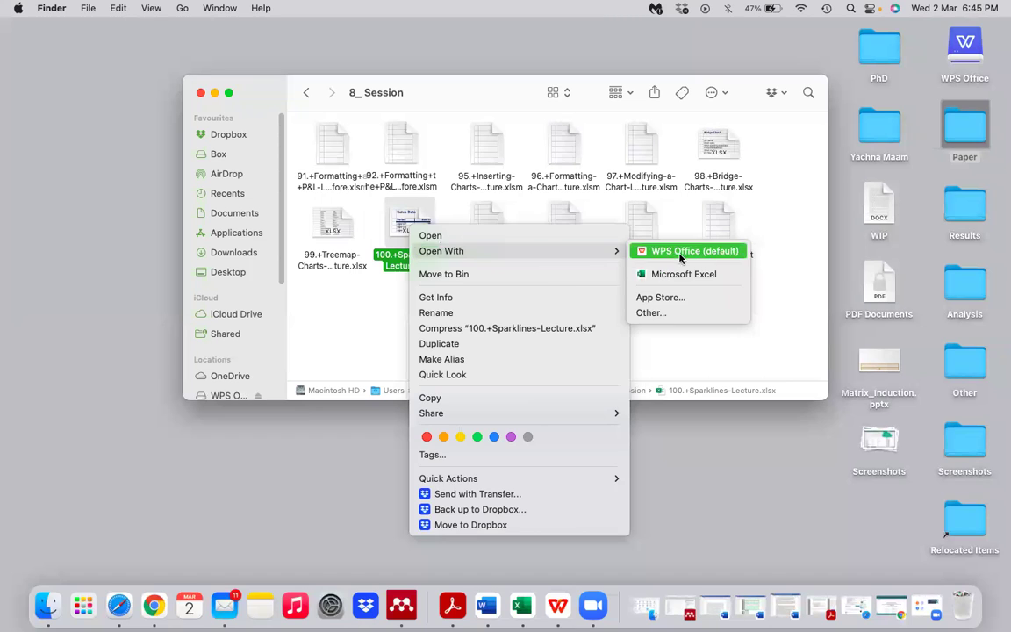
left_click(683, 274)
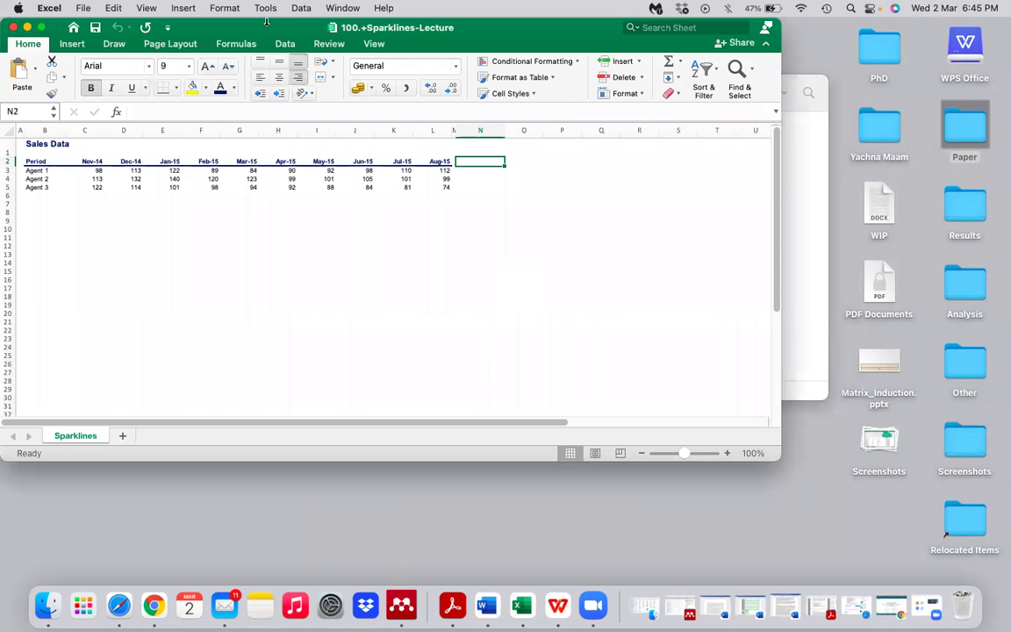
left_click_drag(264, 31, 291, 85)
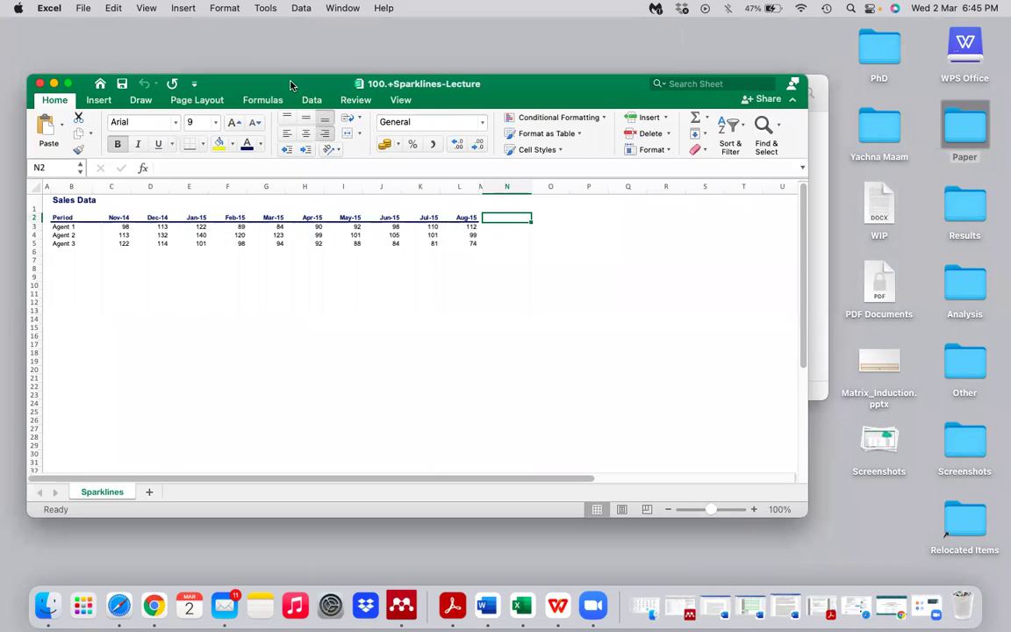
Step: Increase the font size of the entire Sparklines sheet to 12
left_click(35, 188)
left_click(233, 123)
left_click(232, 123)
left_click(233, 123)
left_click(233, 123)
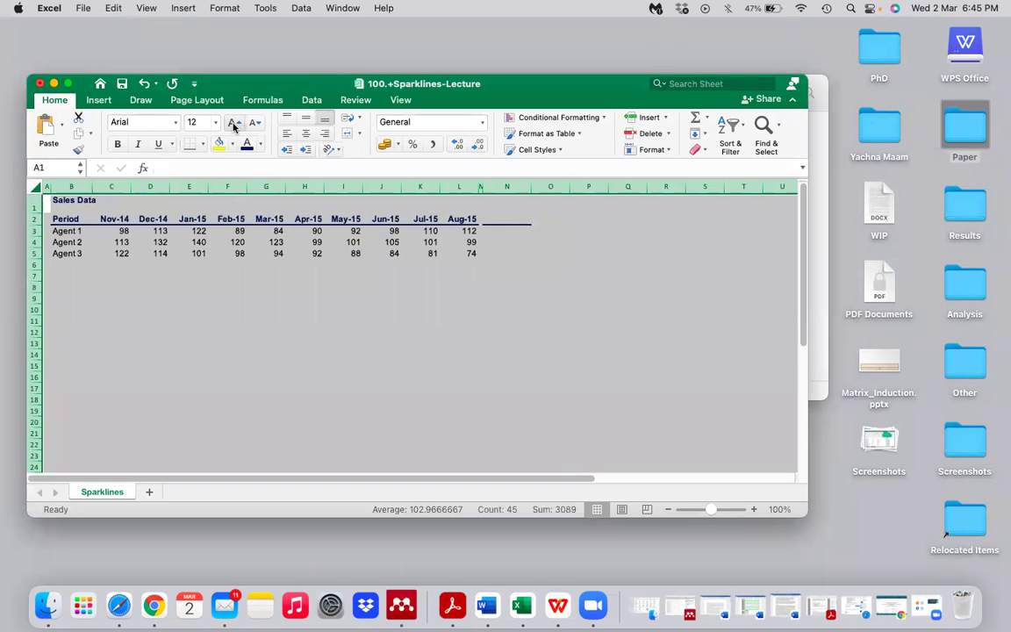
Step: Reduce the row heights and autofit the column widths across the entire Sparklines sheet
left_click(35, 230)
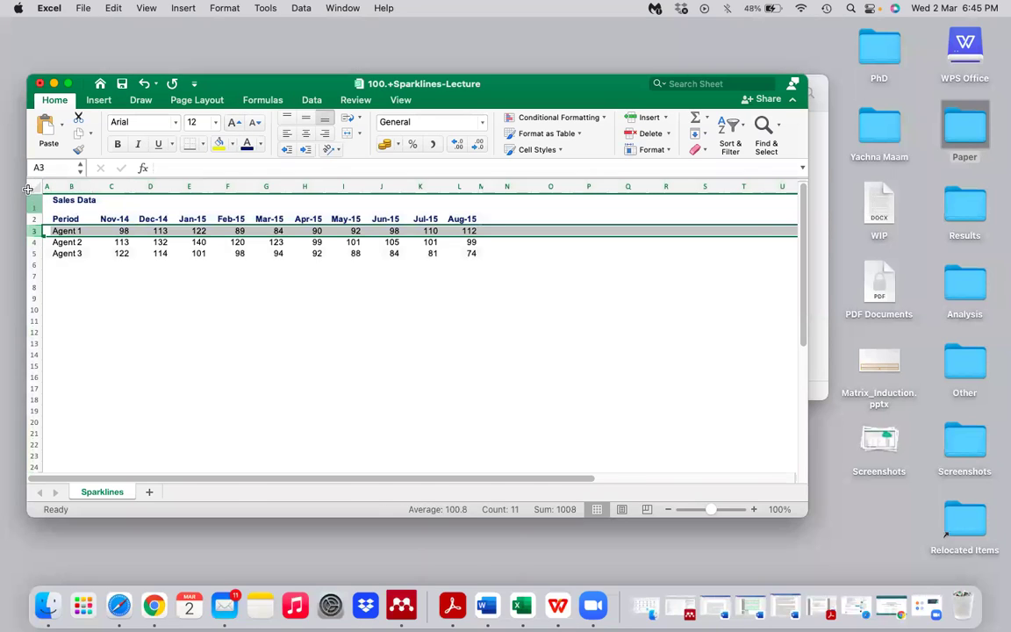
left_click(32, 188)
left_click_drag(34, 213, 35, 205)
double_click(119, 186)
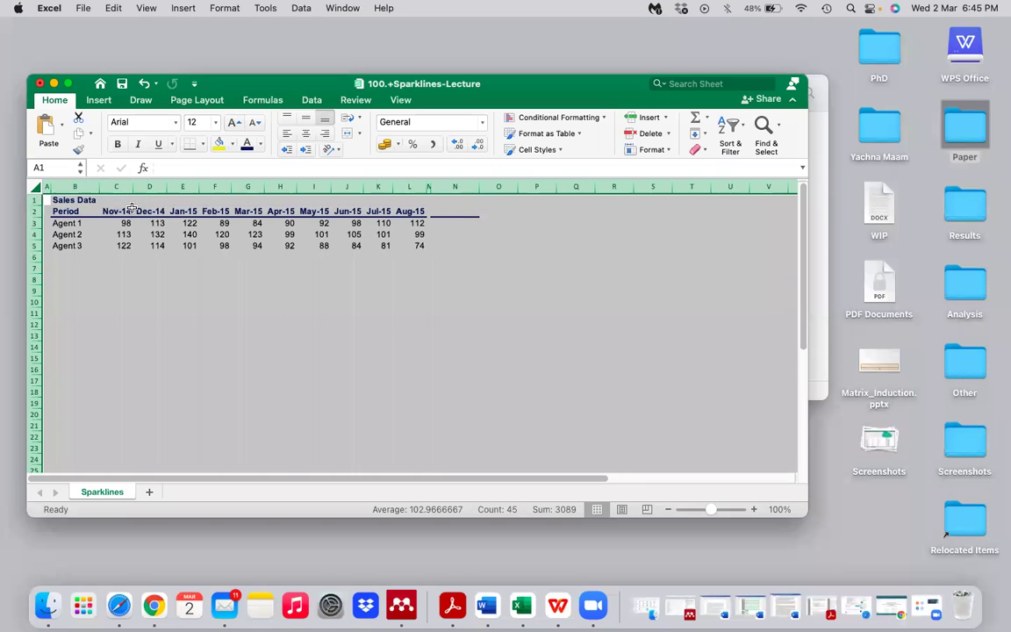
Step: Review the agents' monthly sales data cell by cell, from the Agent 1 row across to the empty cell N3
left_click(373, 321)
key("Up")
key("Up")
key("Up")
key("Up")
key("Up")
key("Up")
key("Up")
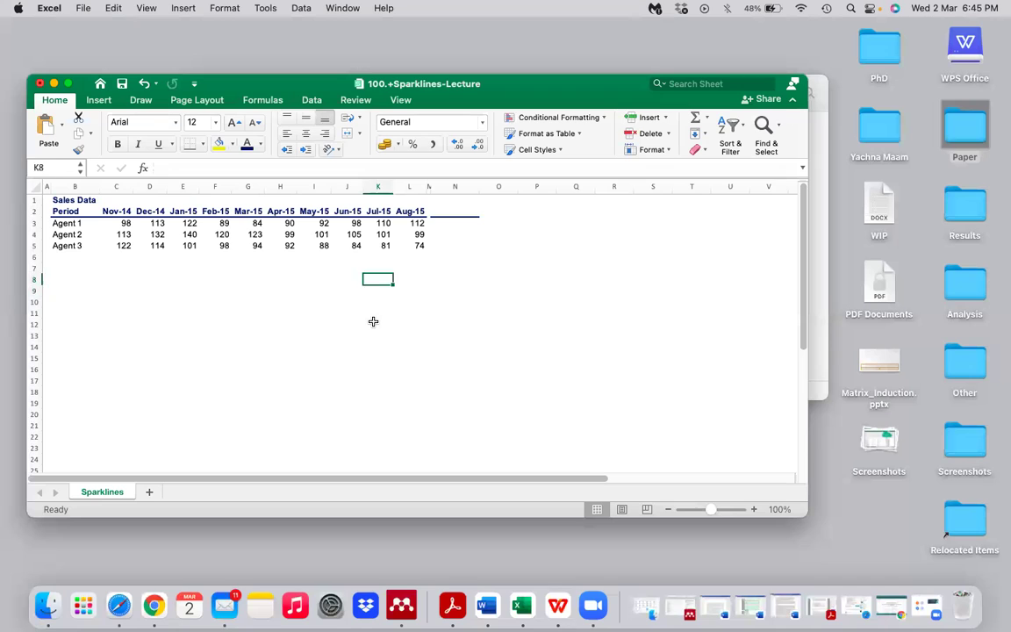
key("Left")
key("Left")
key("Left")
key("Left")
key("Left")
key("Left")
key("Left")
key("Left")
key("Left")
key("Left")
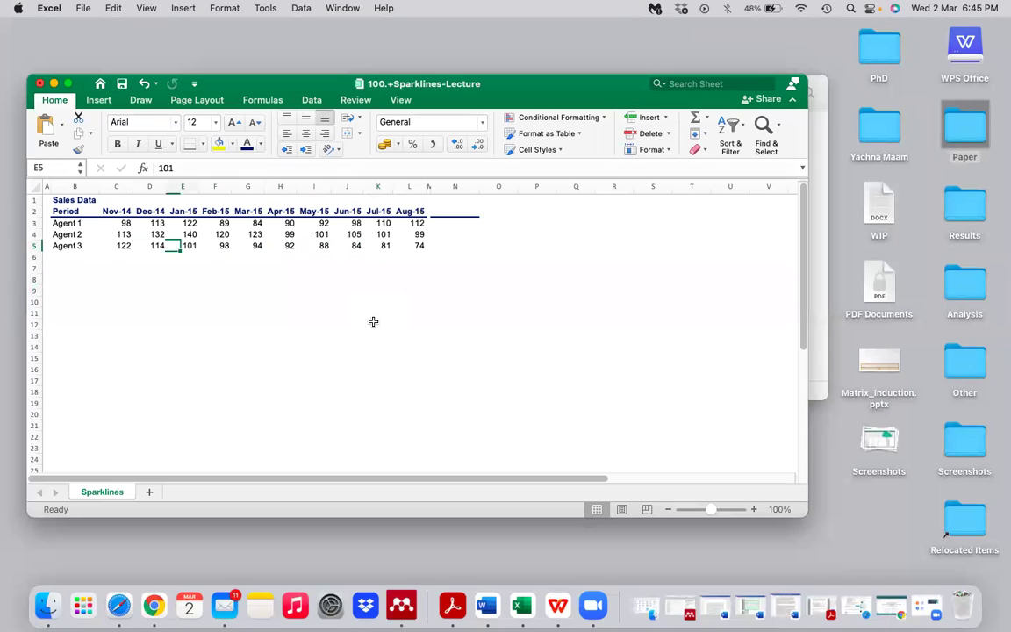
key("Up")
key("Right")
key("Left")
key("Up")
key("Right")
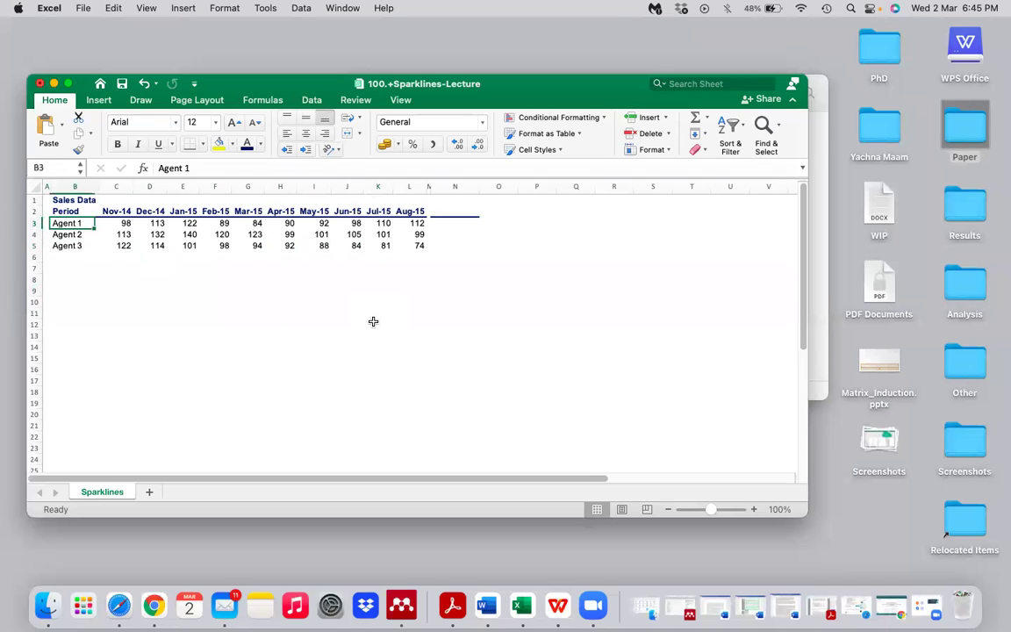
key("Down")
key("Up")
key("Right")
key("Right")
key("Left")
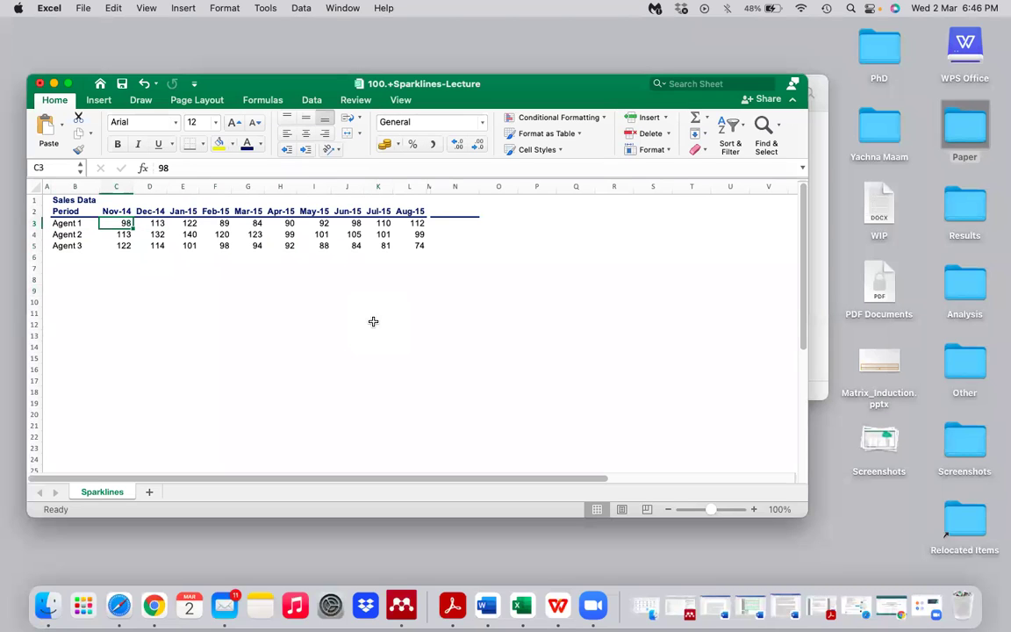
key("Right")
key("Right")
key("Right")
key("Right")
key("Right")
key("Right")
key("Right")
key("Right")
key("Right")
key("Right")
key("Right")
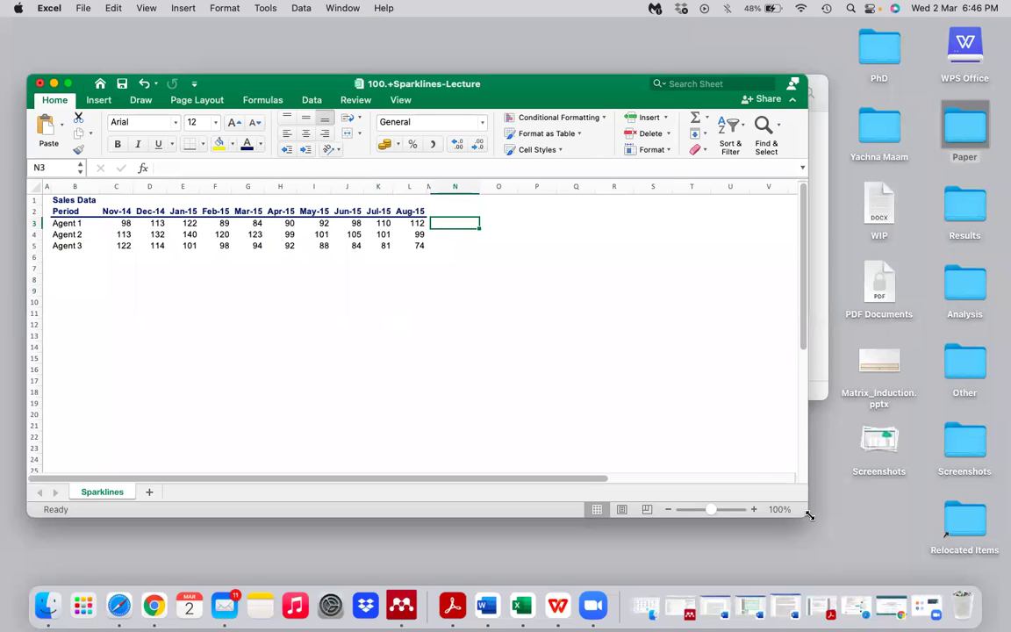
Step: Enlarge the workbook window and enter the header Trend in cell N2
left_click_drag(925, 563, 968, 584)
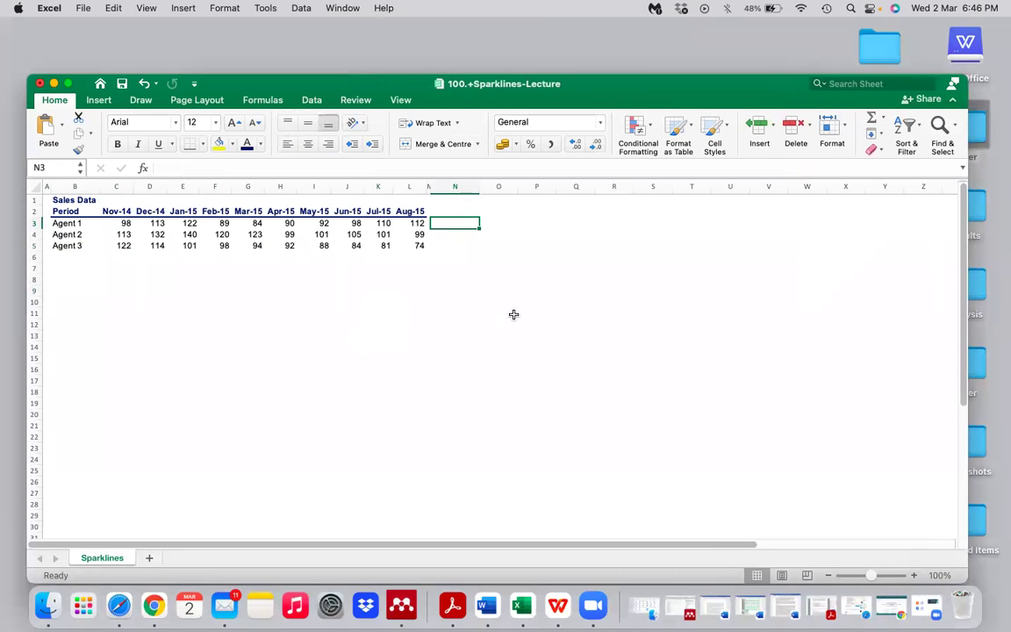
key("Up")
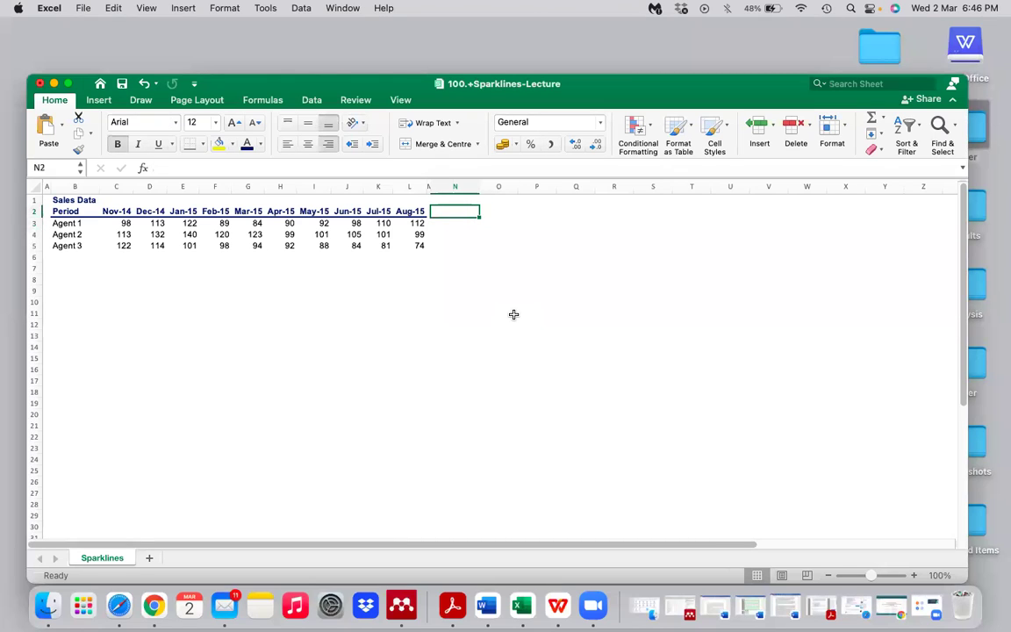
type("Tren")
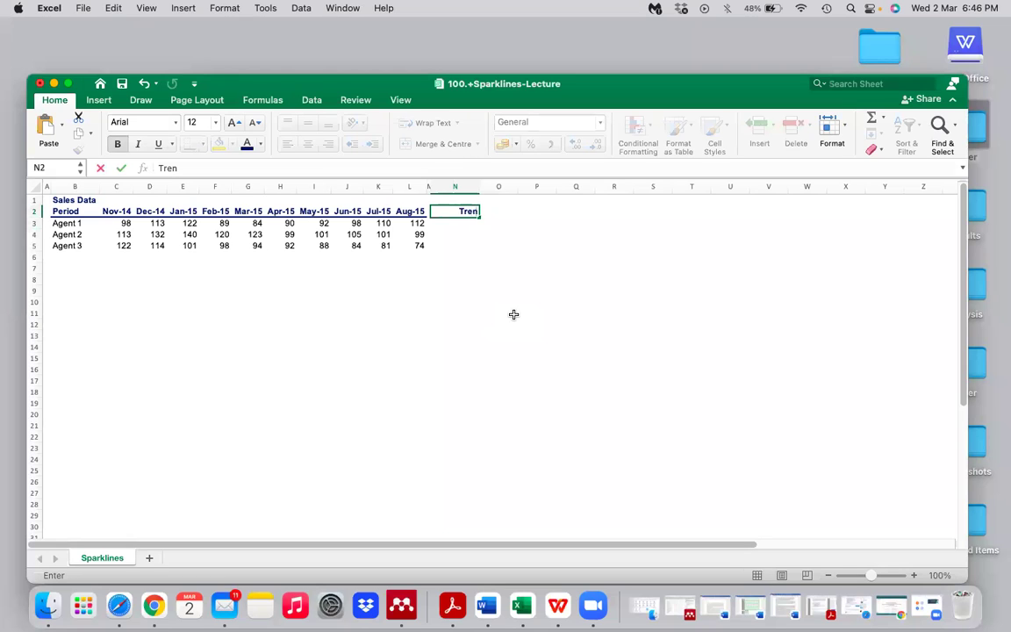
type("d")
key("Return")
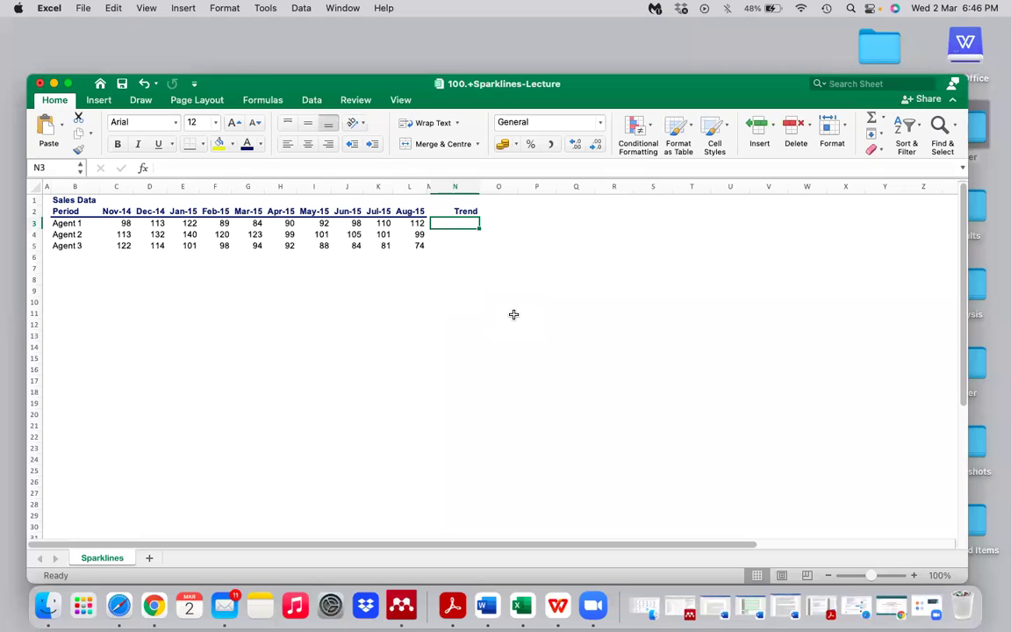
Step: Insert a line sparkline in cell N3 using the Agent 1 sales data in C3:L3
left_click(100, 101)
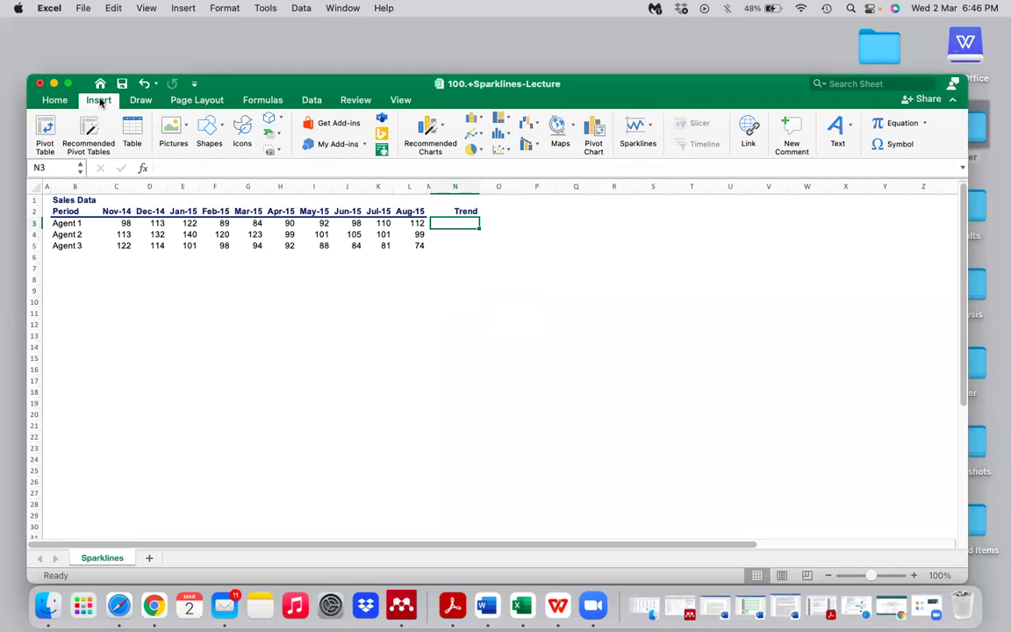
left_click(651, 128)
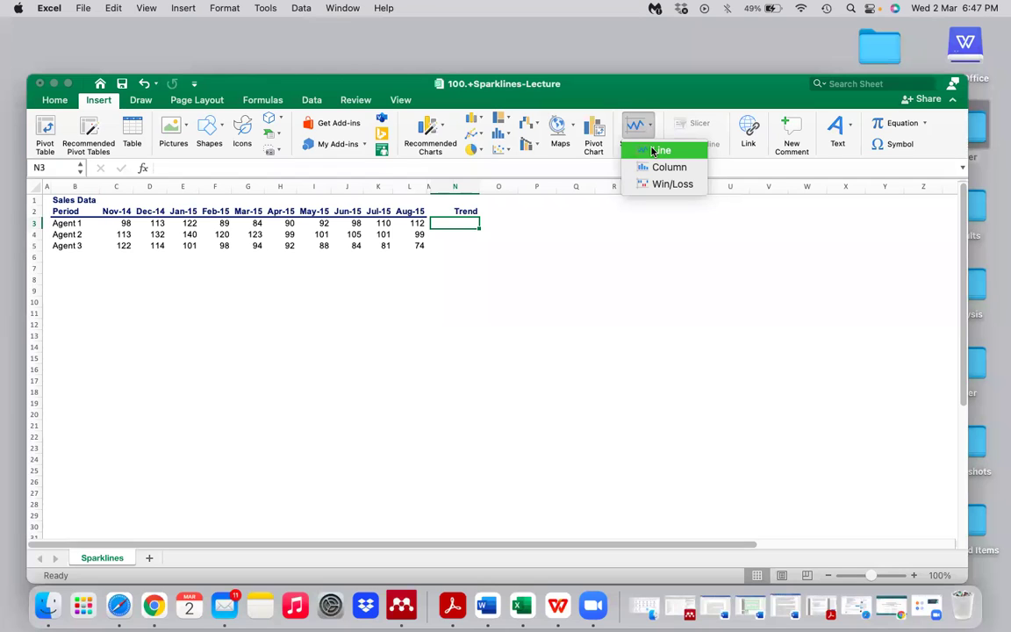
left_click(659, 151)
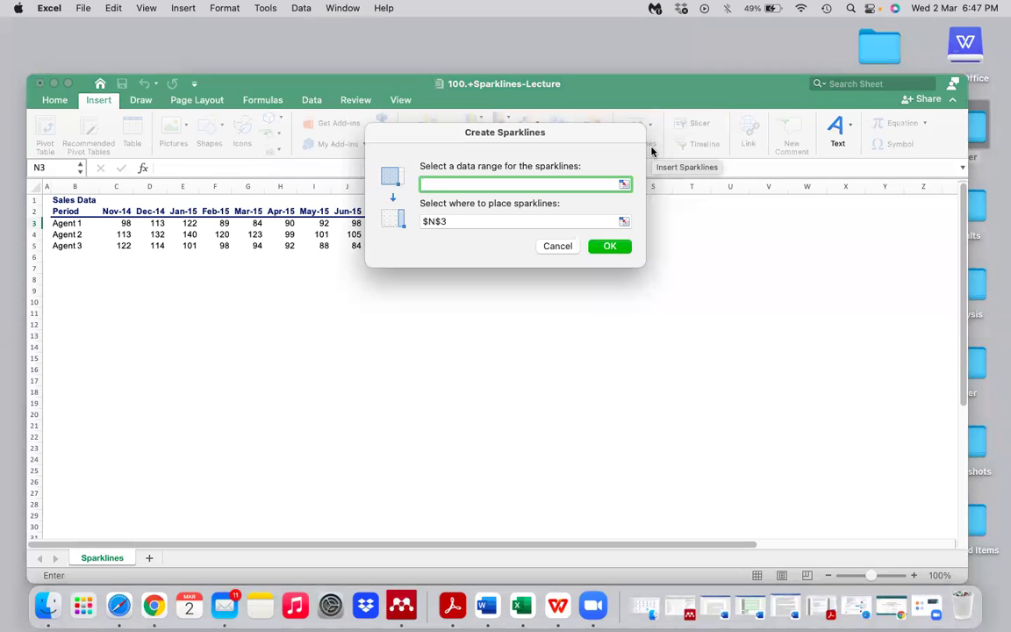
left_click_drag(546, 132, 747, 112)
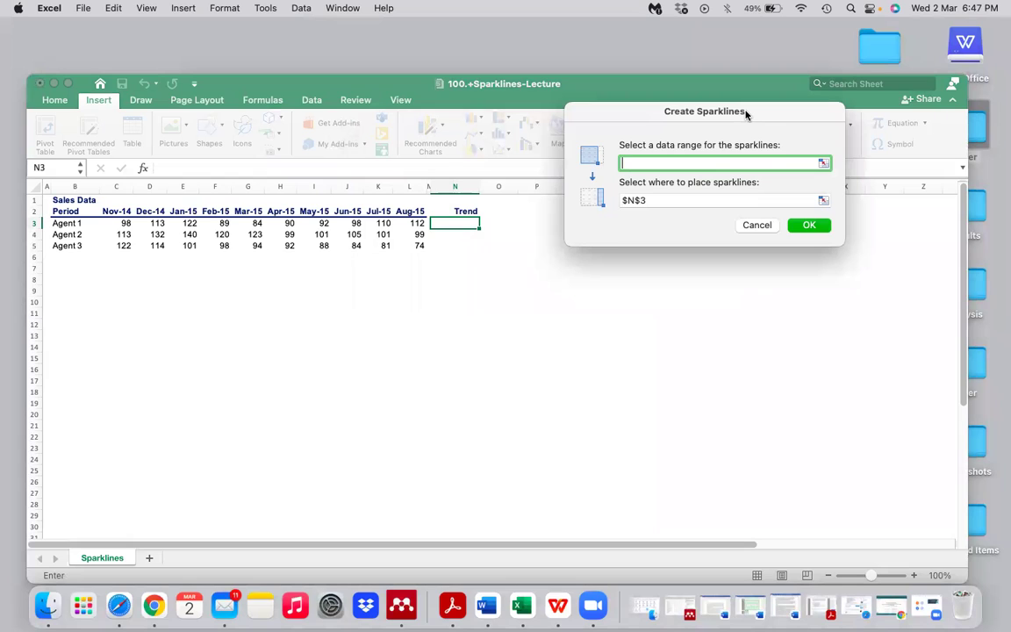
left_click(823, 163)
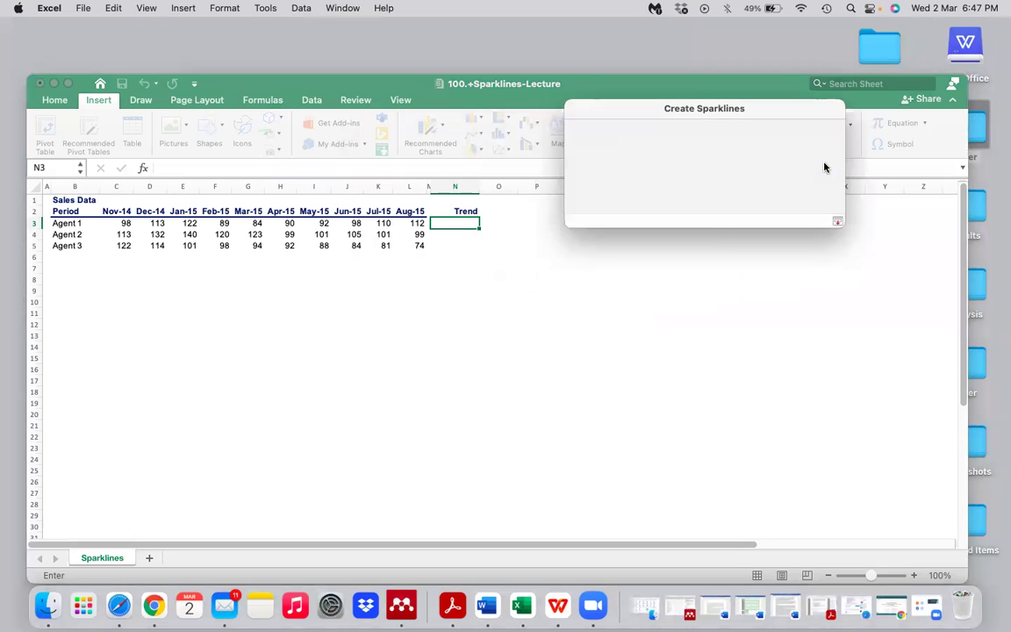
left_click(127, 227)
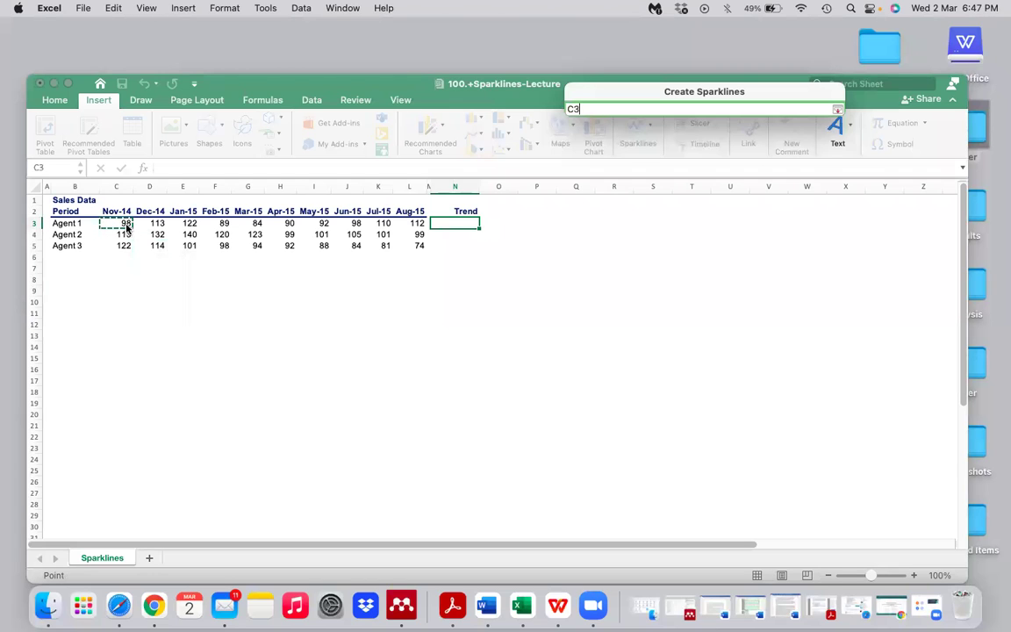
key("shift+Right")
key("shift+Right")
key("shift+Right")
key("shift+Right")
key("shift+Right")
key("shift+Right")
key("shift+Right")
key("shift+Right")
key("shift+Right")
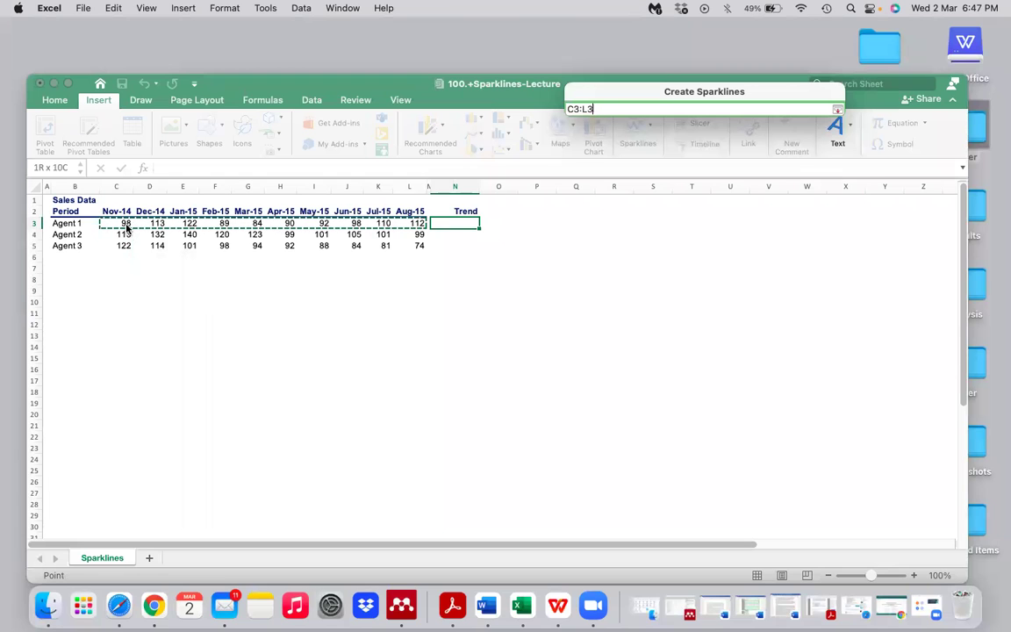
key("Return")
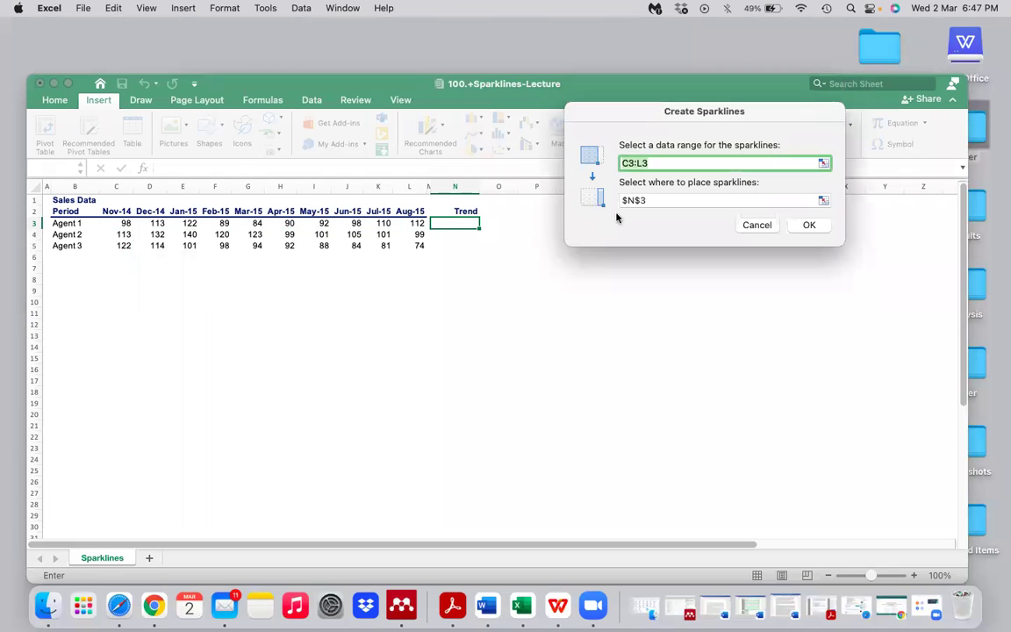
left_click(824, 201)
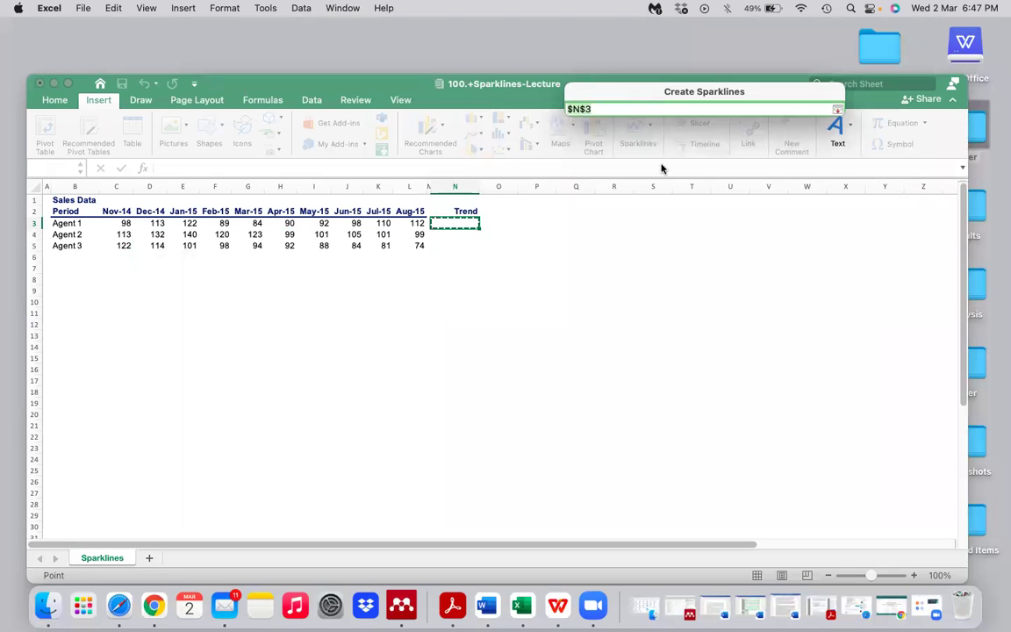
left_click(838, 109)
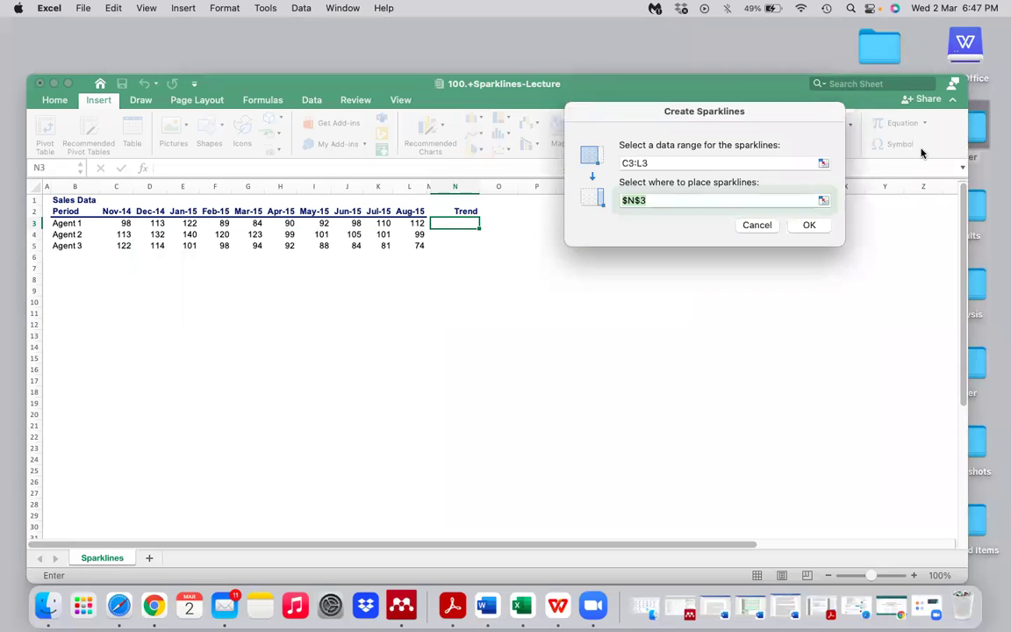
left_click(809, 225)
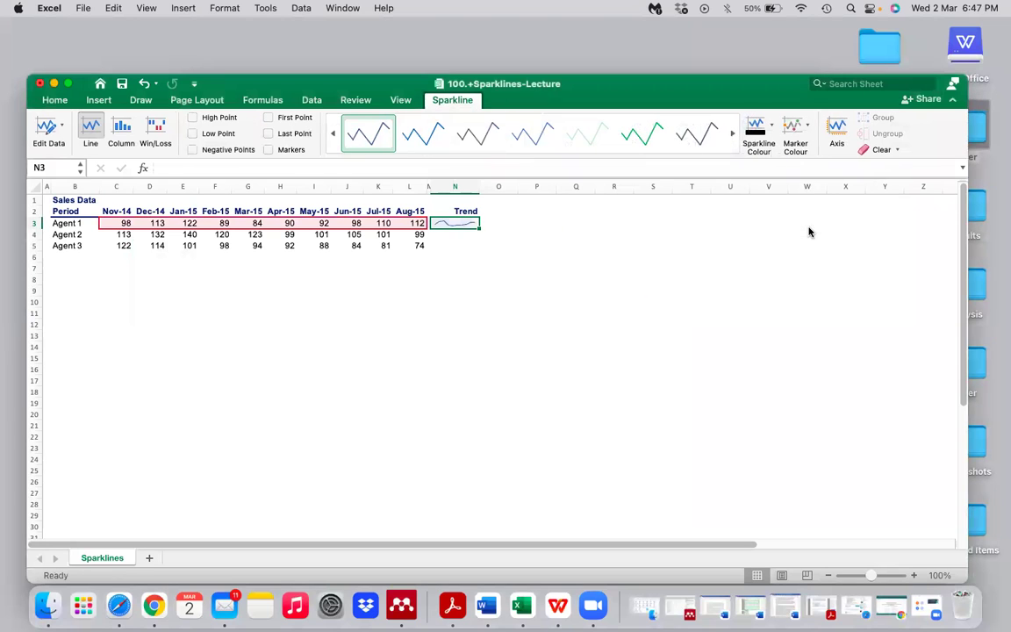
Step: Widen the Trend column, make the workbook full screen, and fill the sparkline down to the Agent 2 and Agent 3 rows
left_click_drag(482, 189, 759, 186)
left_click(67, 84)
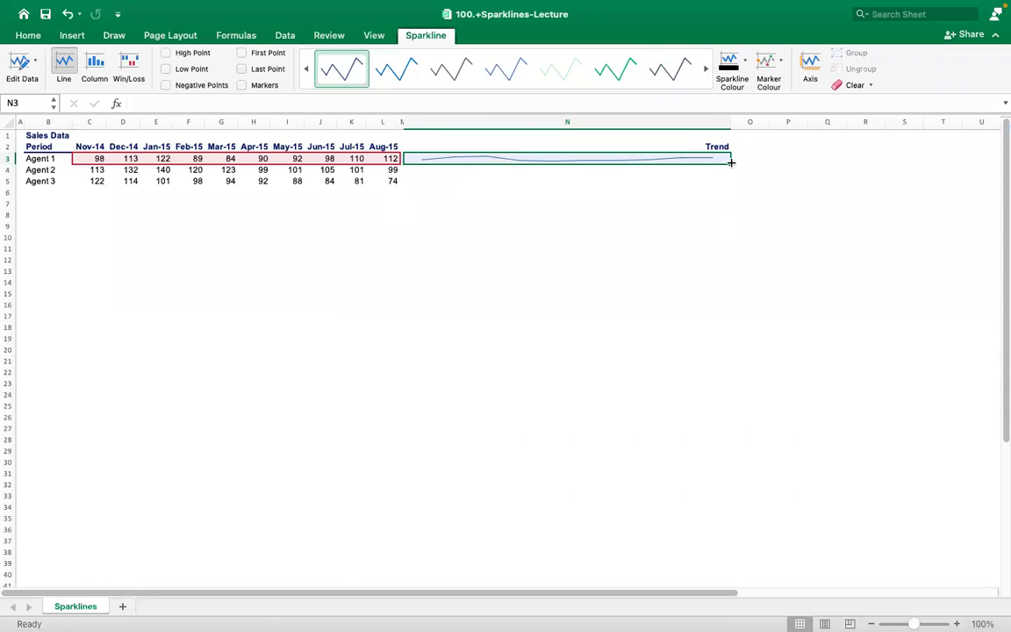
left_click_drag(732, 162, 726, 184)
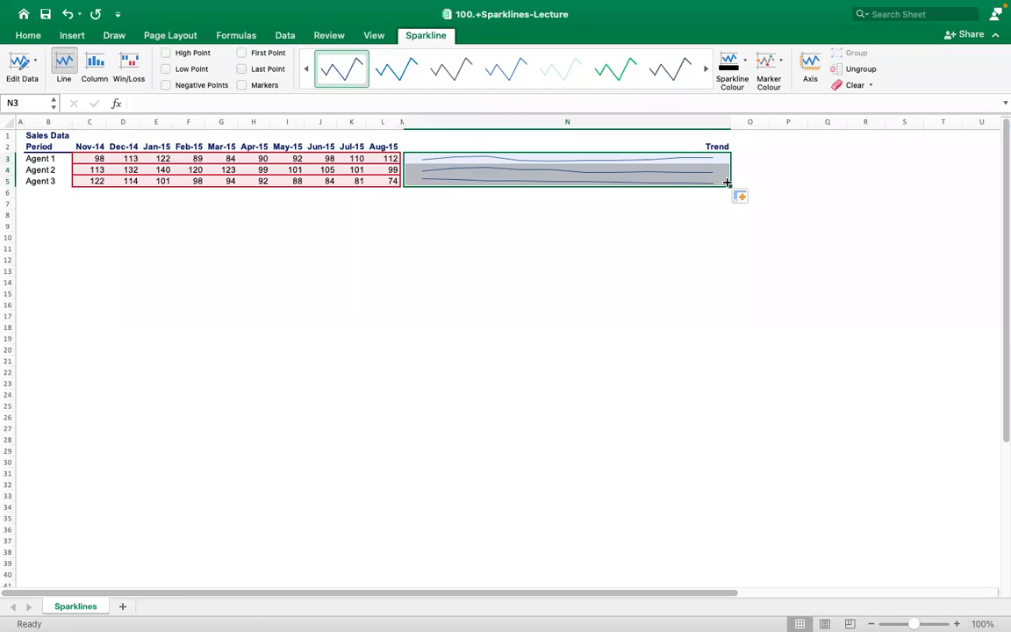
left_click(593, 289)
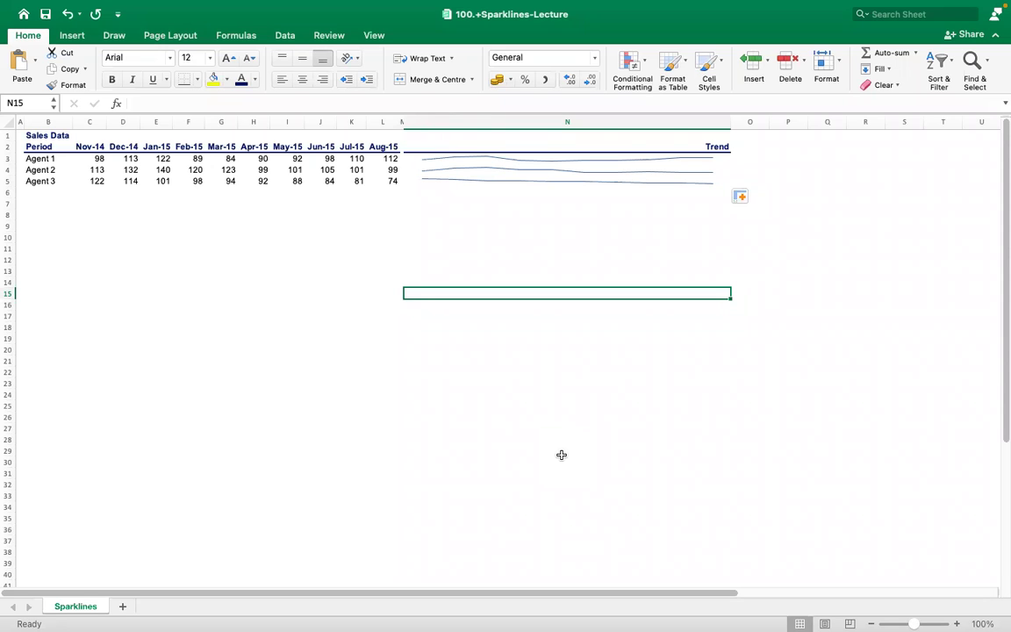
key("Up")
key("Up")
key("Up")
key("Up")
key("Up")
key("Up")
key("Up")
key("Up")
key("Up")
key("Up")
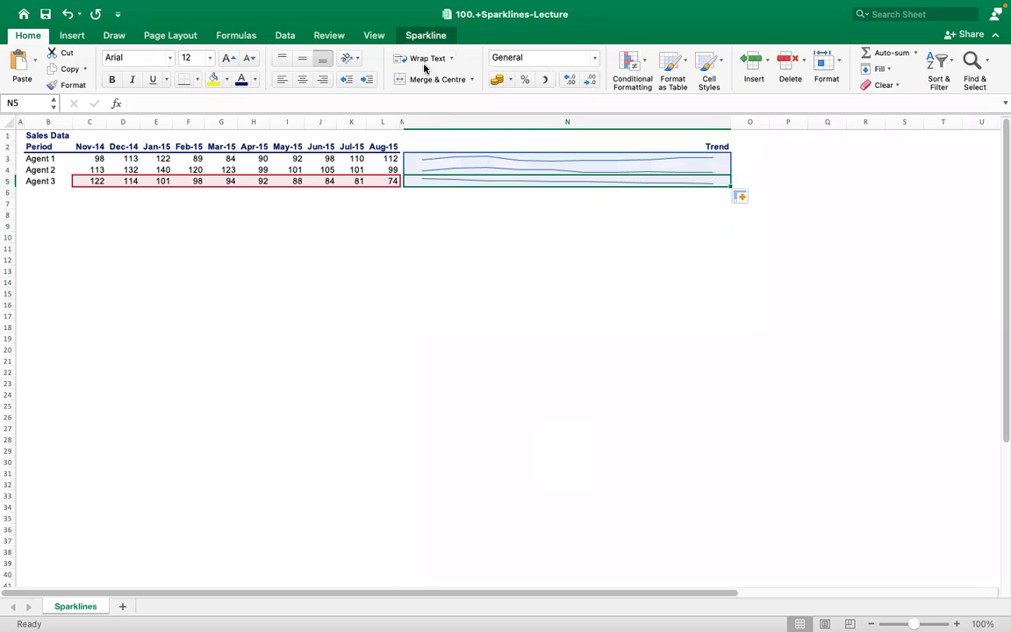
mouse_move(411, 21)
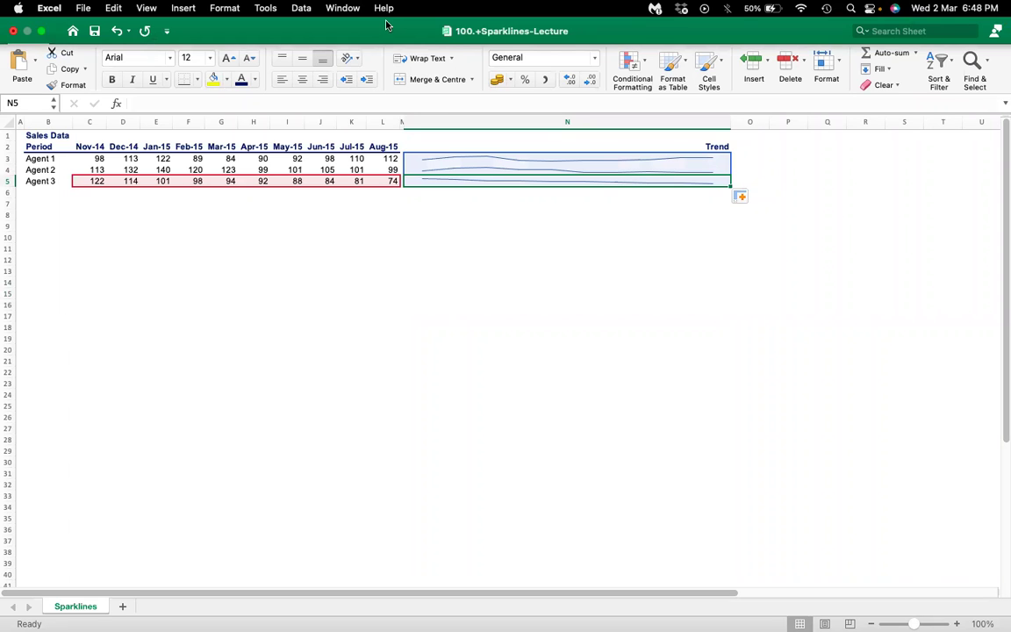
left_click(182, 328)
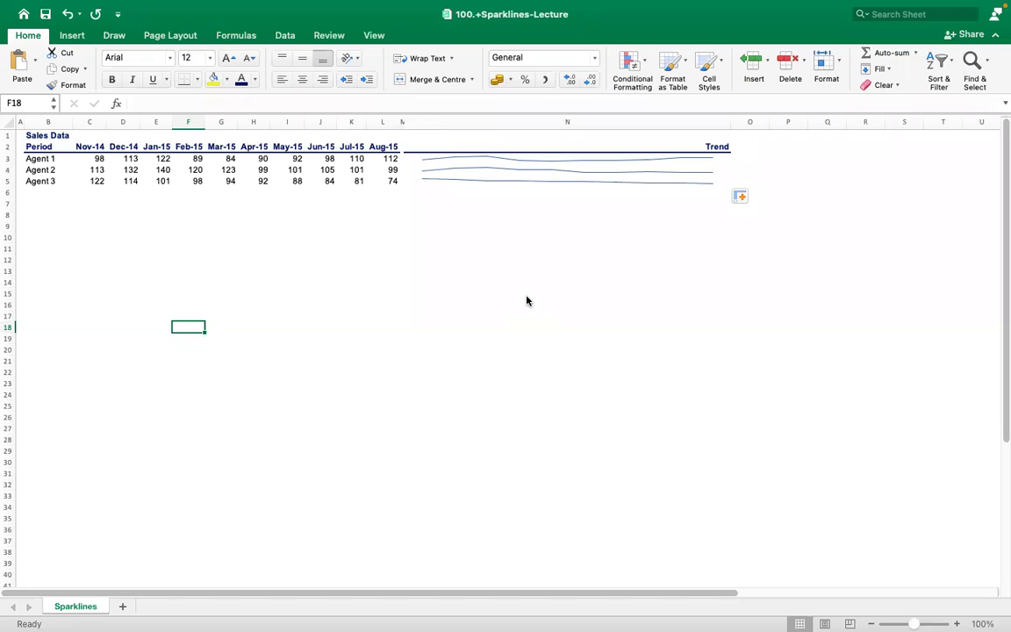
Step: Try the Column and Win/Loss types on the trend sparklines, mark their high and low points, and restore the Line type
left_click(544, 167)
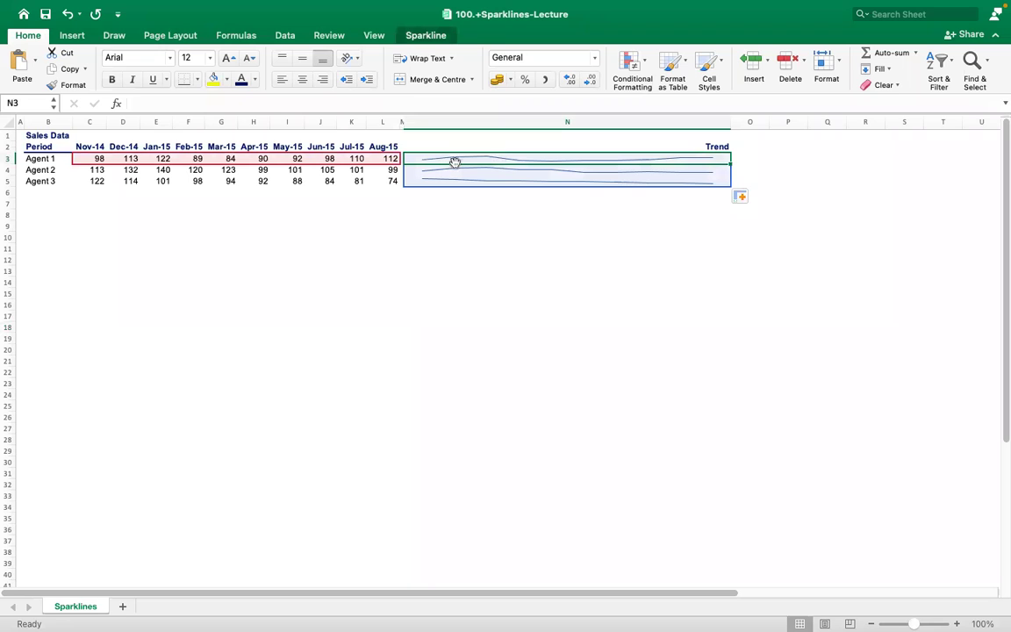
left_click(430, 37)
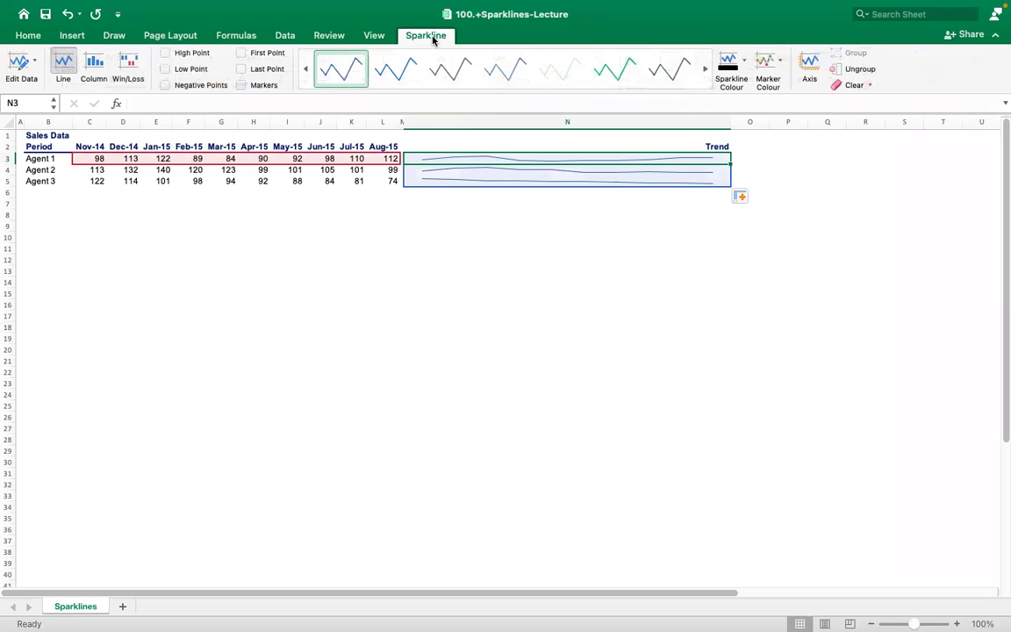
left_click(33, 71)
left_click(34, 70)
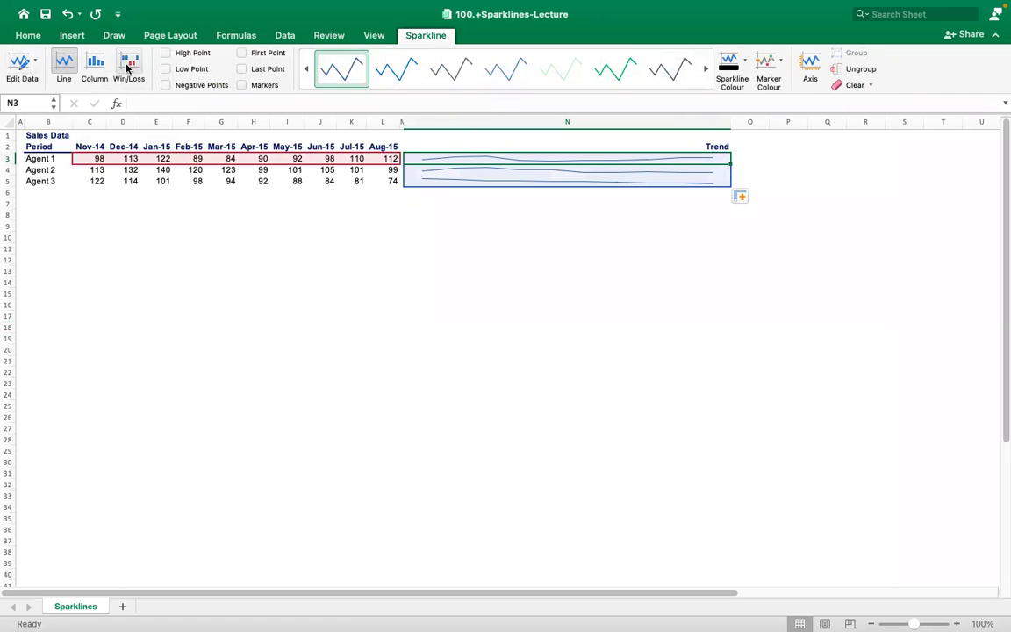
left_click(97, 67)
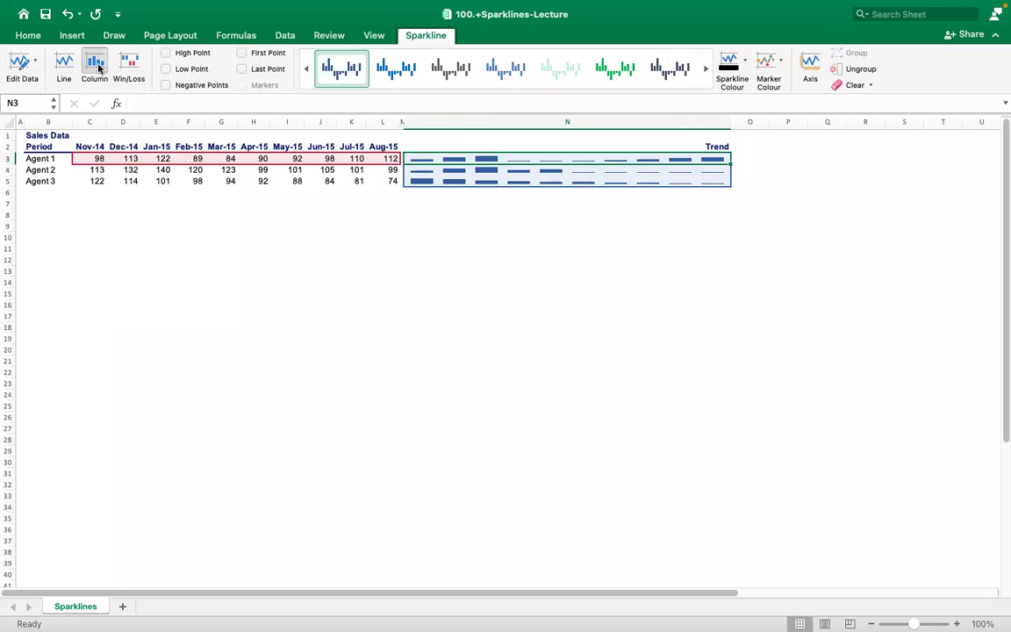
left_click(126, 67)
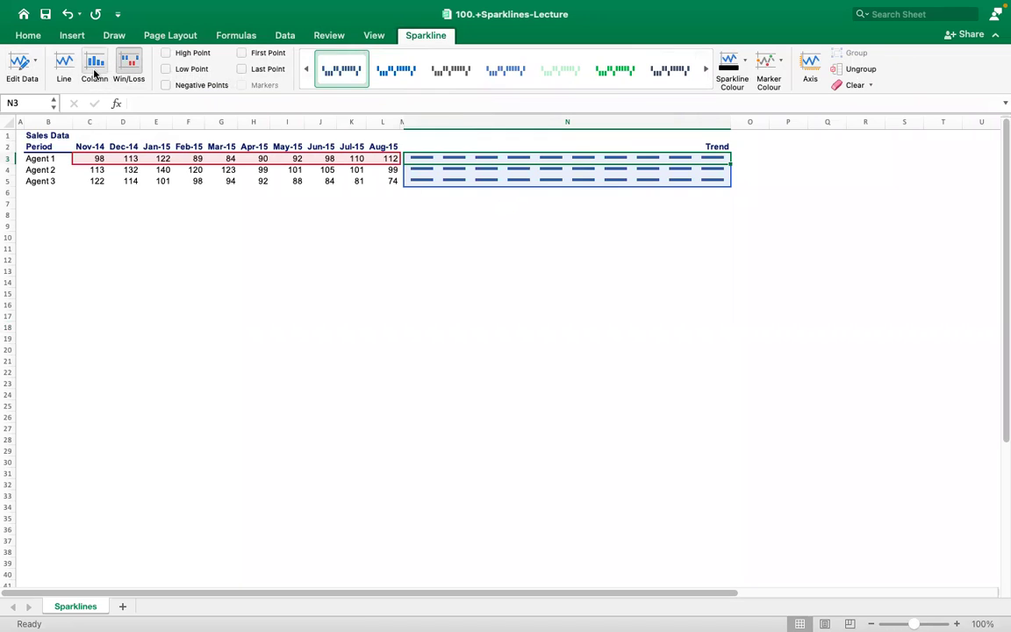
left_click(166, 68)
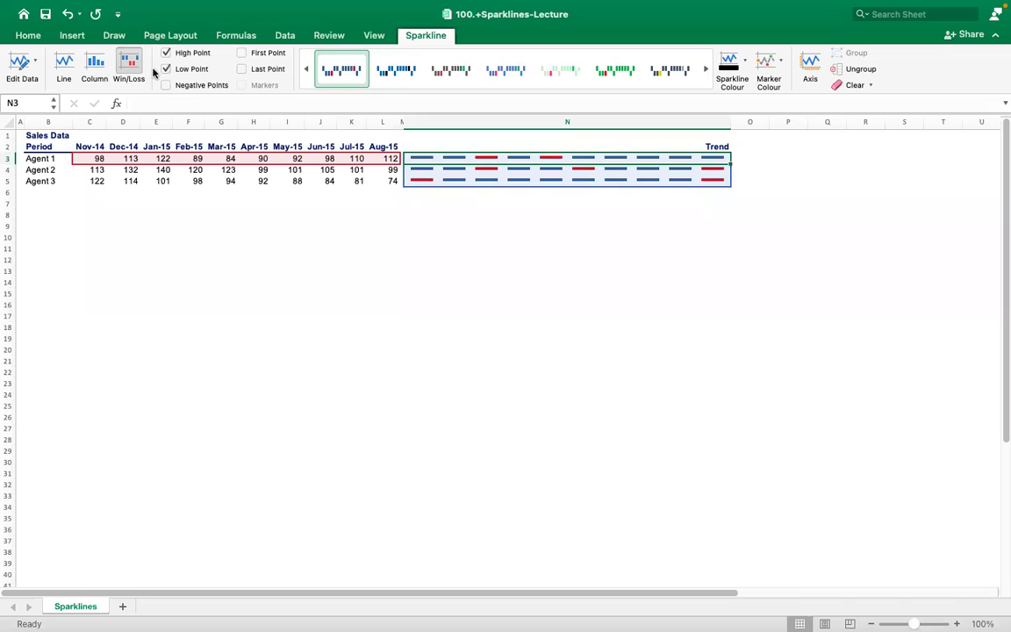
left_click(65, 69)
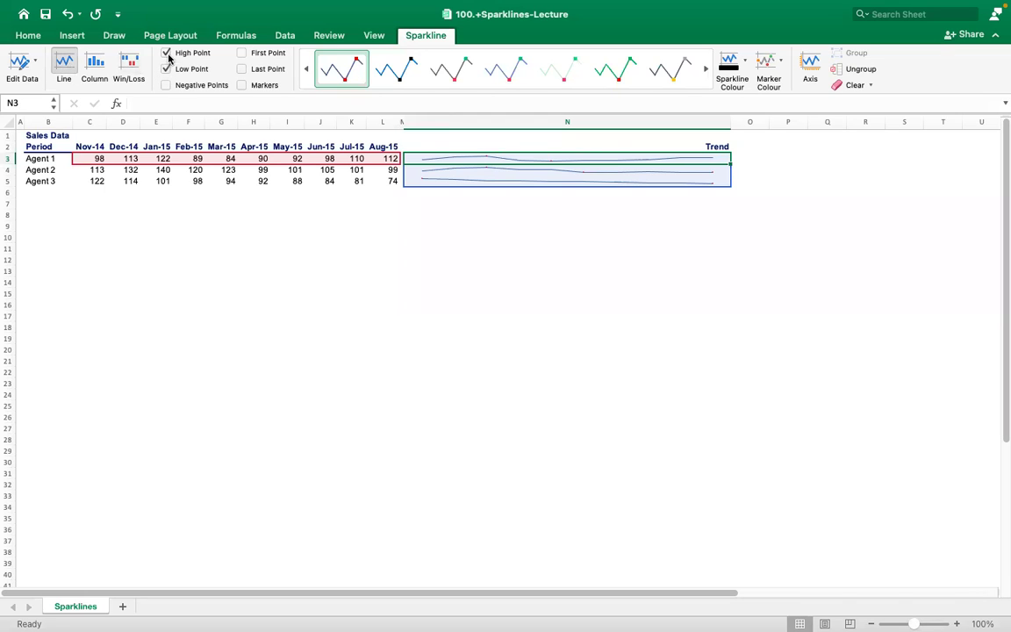
Step: Toggle the high, low, negative, first and last point options on the trend sparklines, leaving only Markers enabled
left_click(166, 68)
left_click(166, 53)
left_click(166, 54)
left_click(166, 53)
left_click(166, 71)
left_click(166, 68)
left_click(166, 84)
left_click(242, 54)
left_click(243, 54)
left_click(243, 69)
left_click(243, 71)
left_click(243, 86)
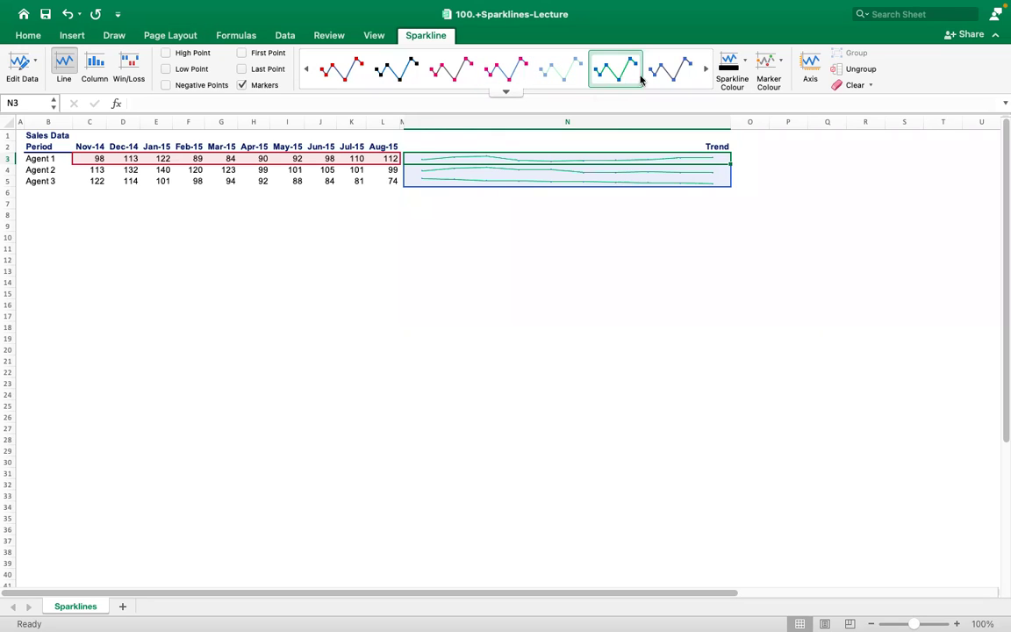
Step: Apply the blue line style with pink markers to the trend sparklines and set the sparkline colour to standard red
left_click(506, 92)
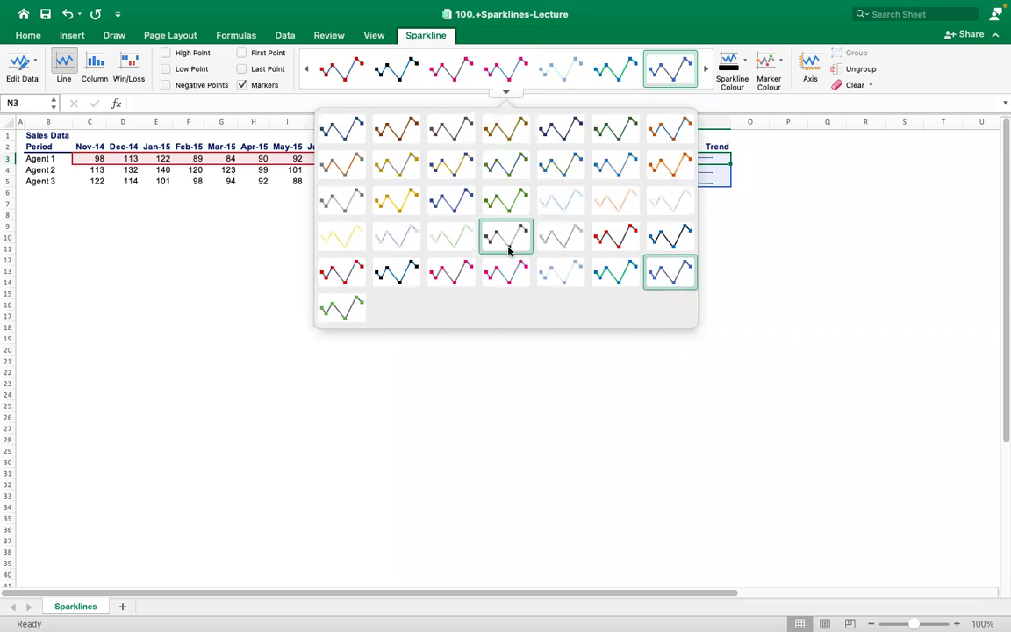
left_click(508, 272)
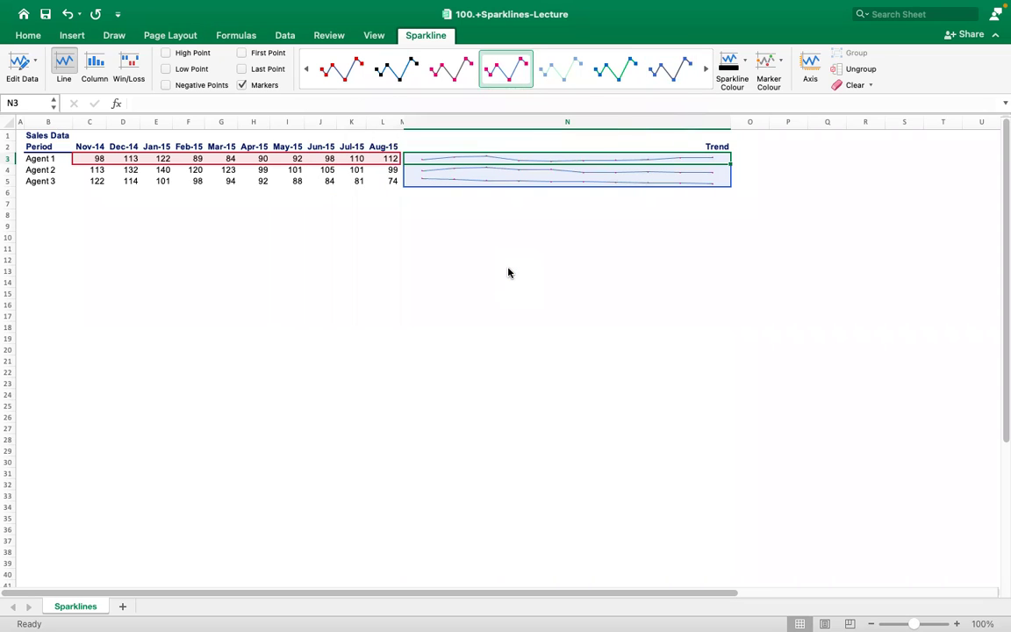
left_click(744, 59)
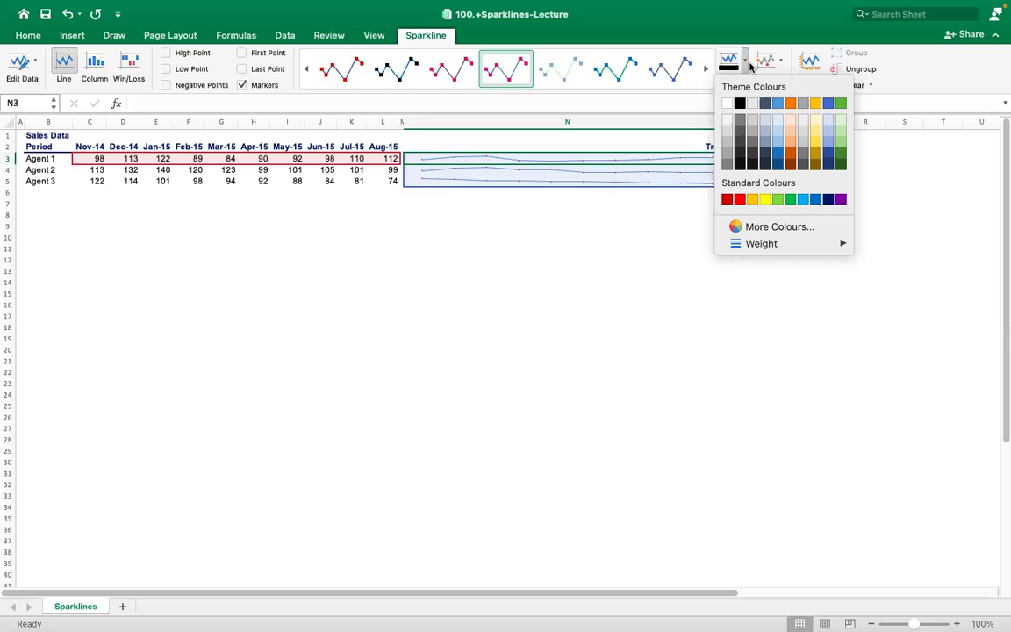
left_click(778, 104)
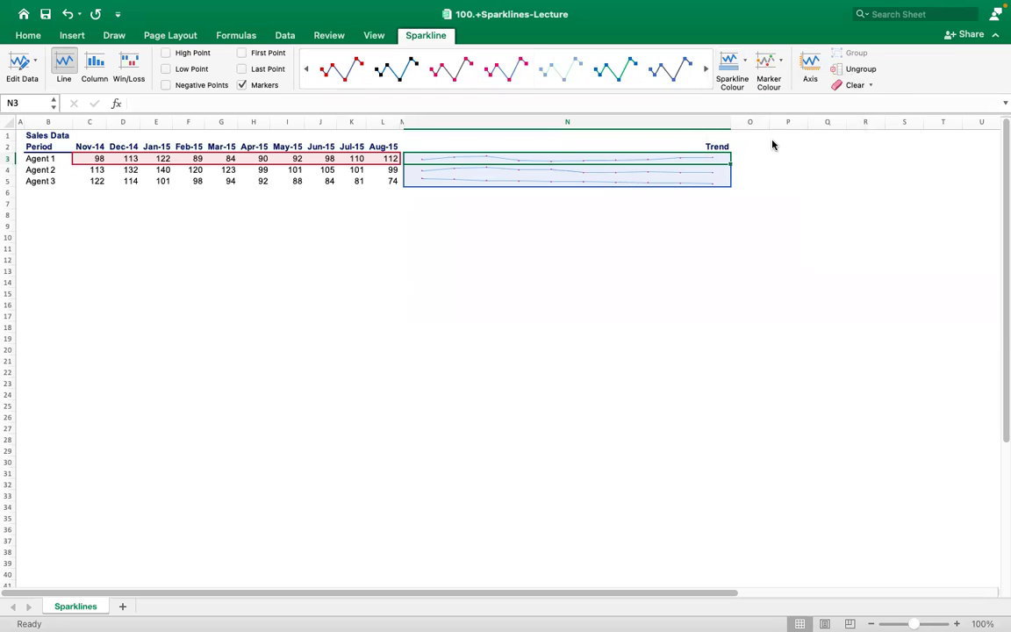
left_click(744, 68)
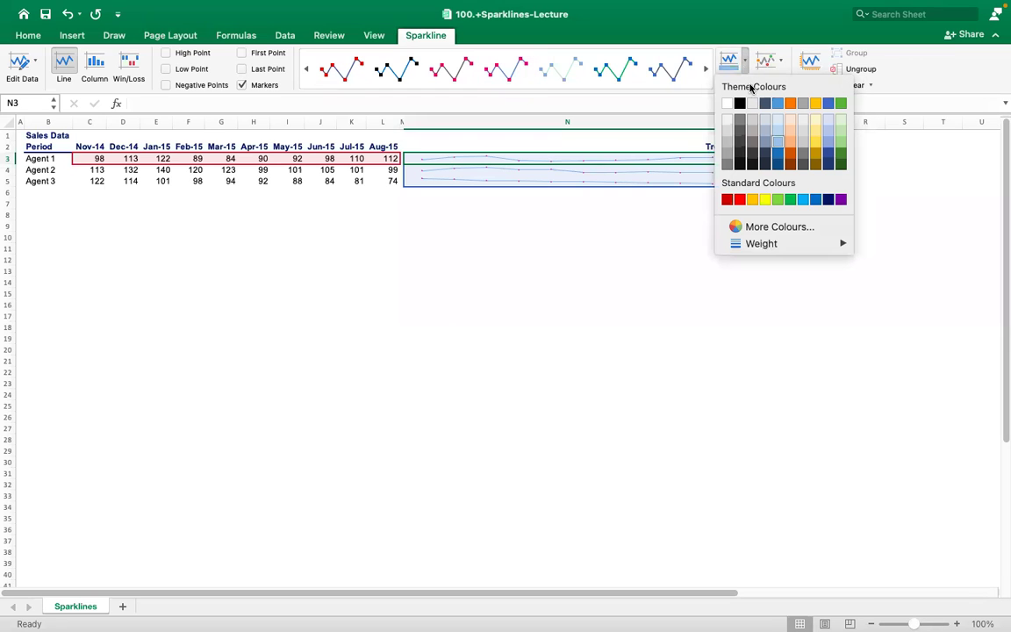
left_click(739, 199)
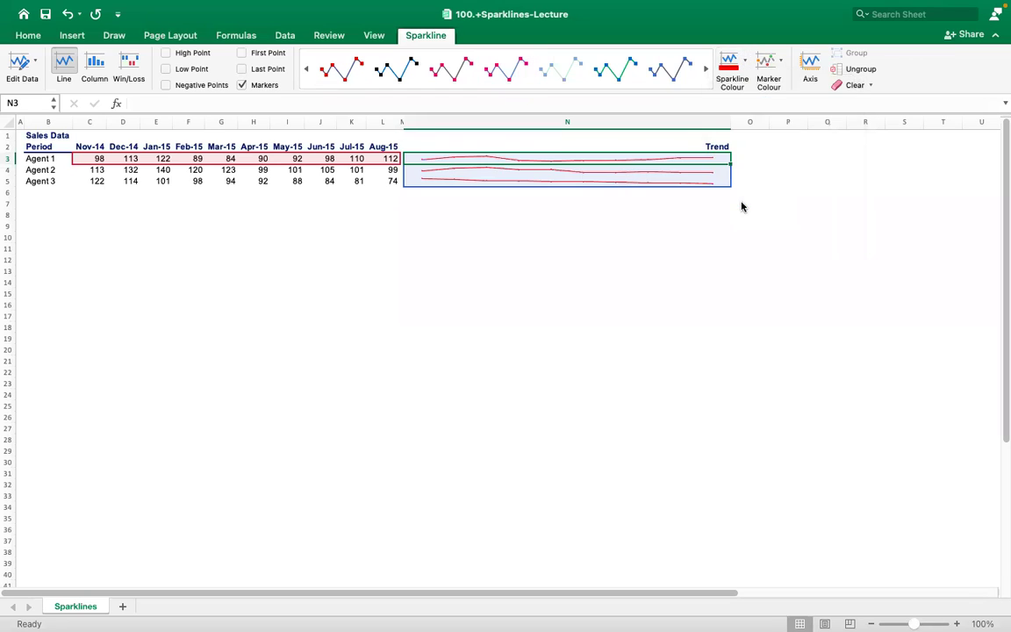
left_click(783, 66)
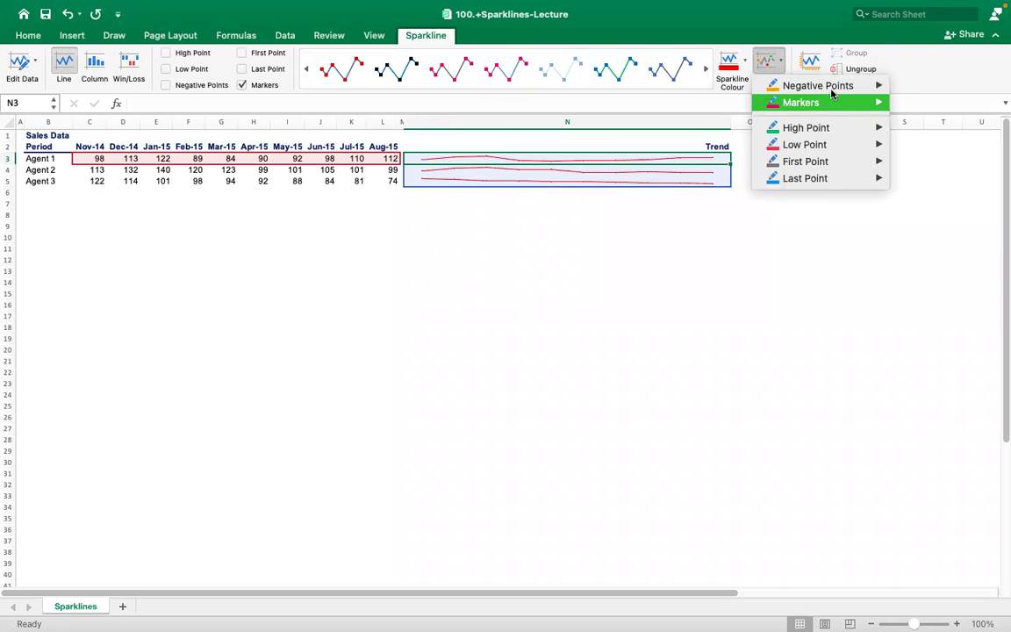
left_click(785, 234)
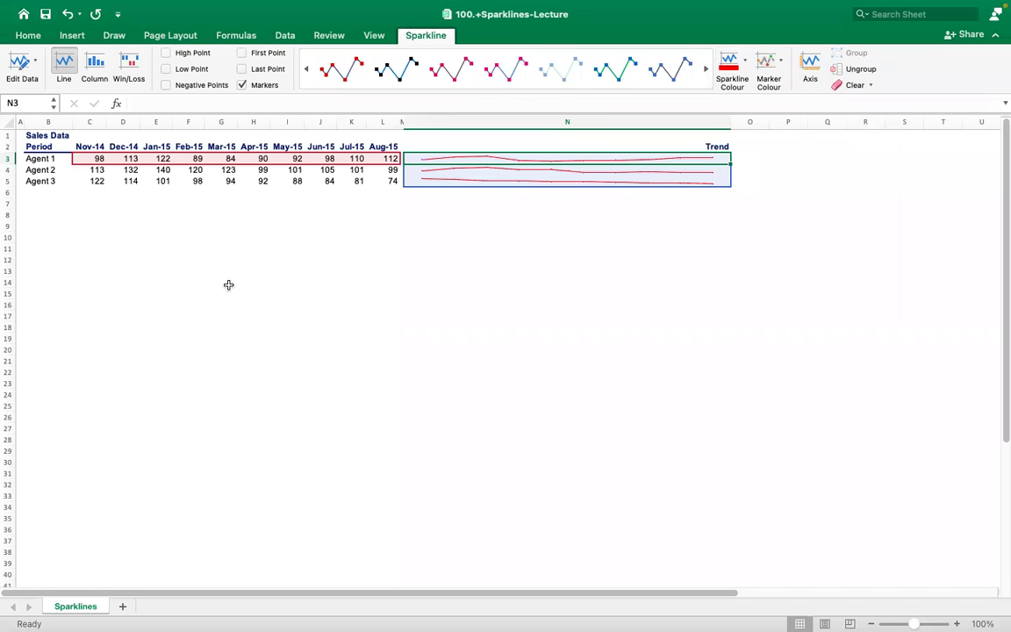
Step: Close the 100.+Sparklines-Lecture workbook
mouse_move(5, 3)
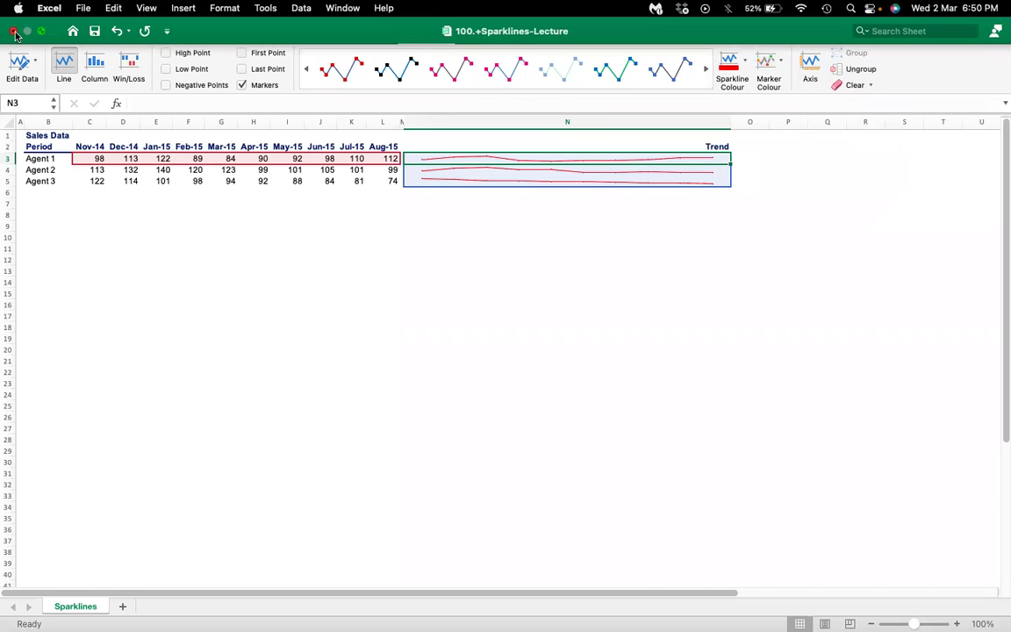
left_click(14, 32)
left_click(511, 374)
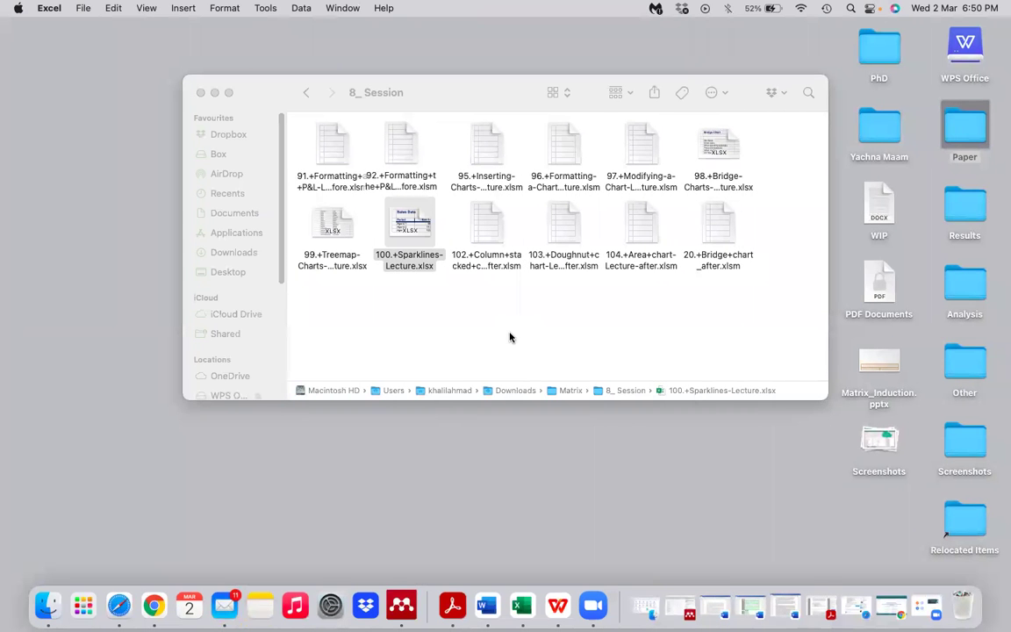
Step: Open 102.+Column+stacked+chart-Lecture-after.xlsm from the 8_ Session folder with macros disabled
left_click(493, 227)
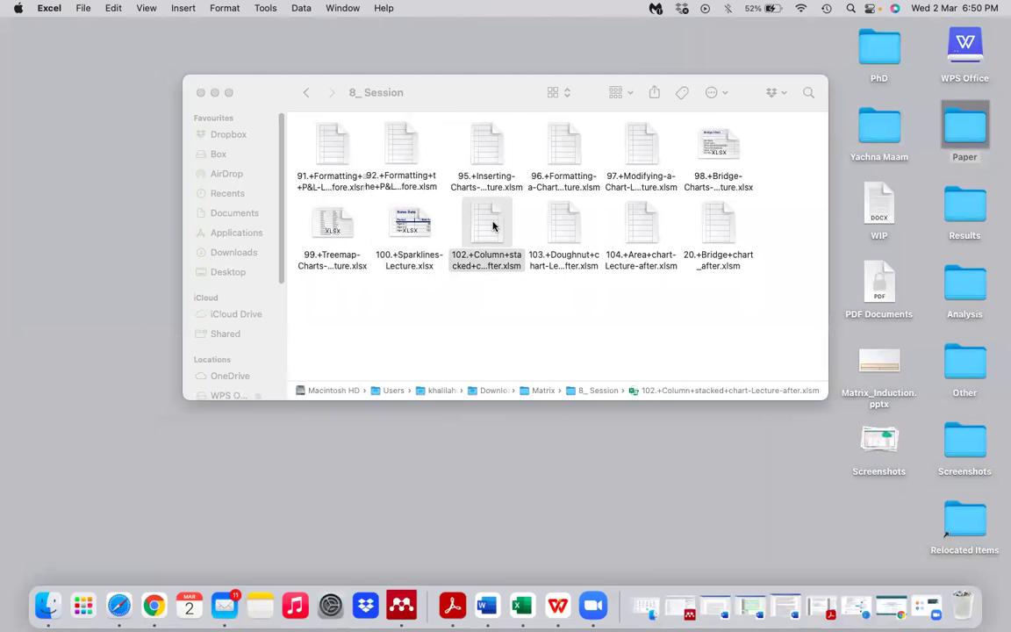
double_click(492, 227)
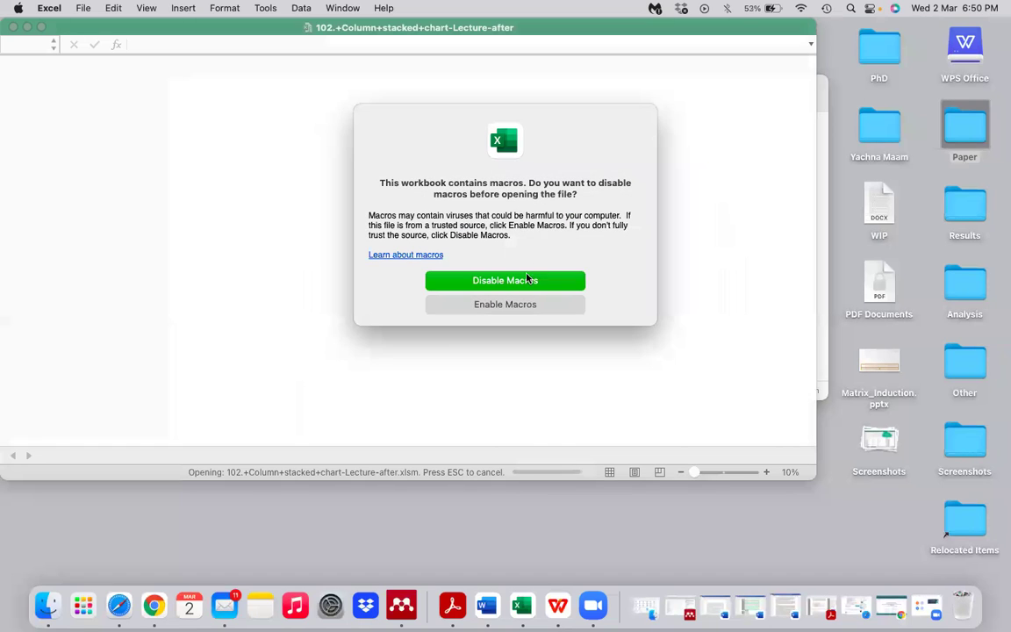
left_click(523, 283)
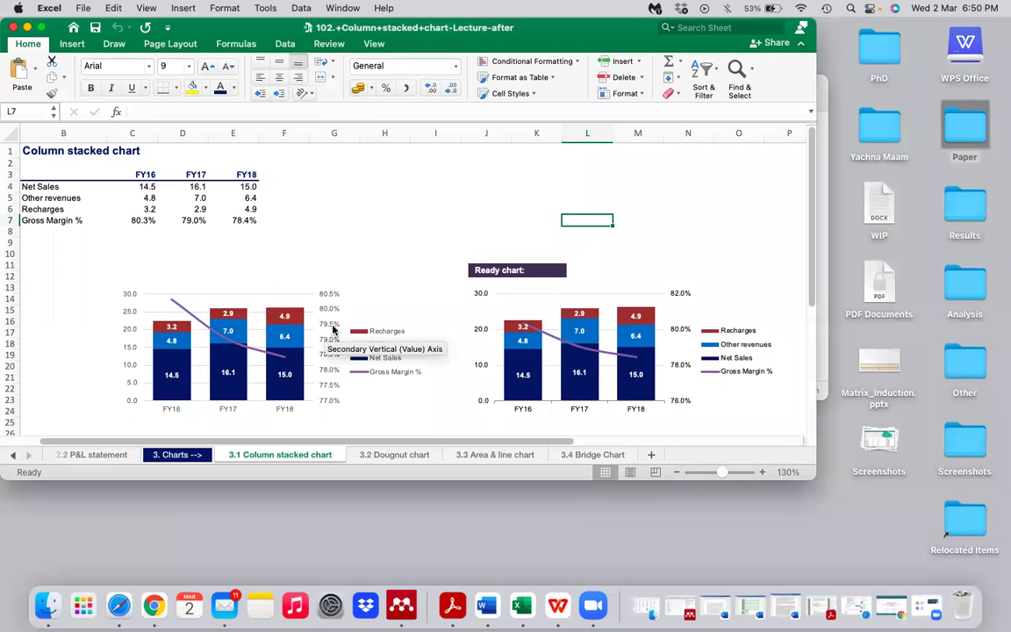
Step: Delete the practice column stacked chart next to the ready chart
left_click(326, 331)
left_click(431, 284)
key("Delete")
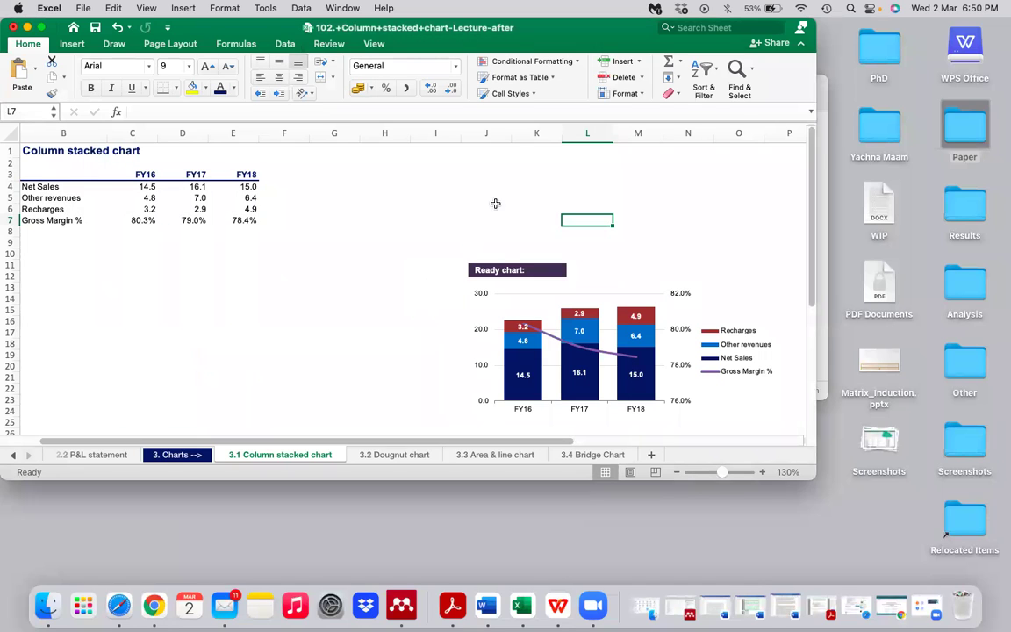
mouse_move(617, 395)
left_click(112, 286)
left_click(55, 275)
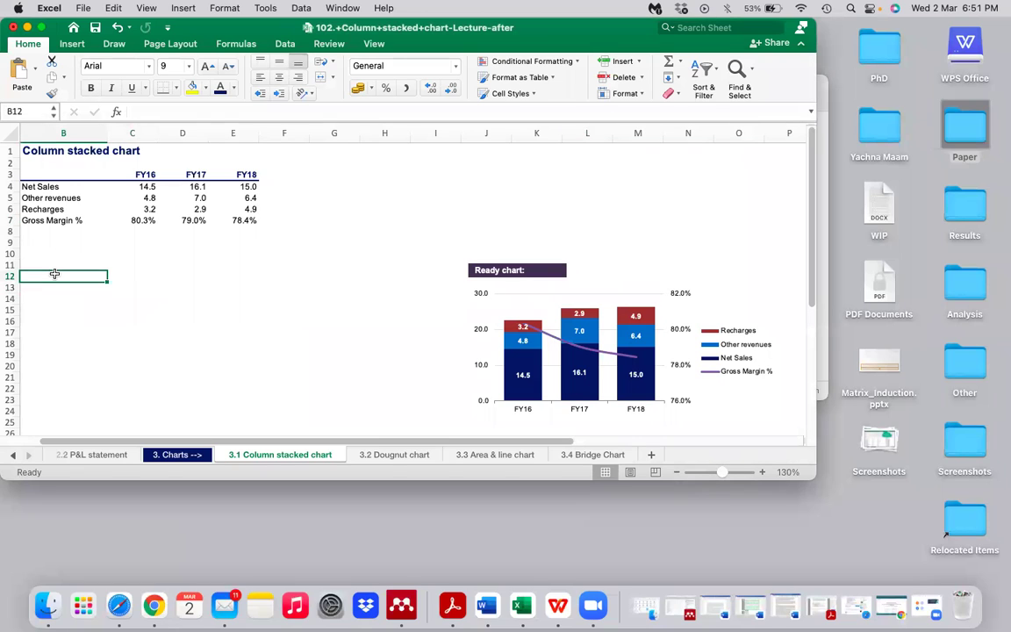
left_click(507, 270)
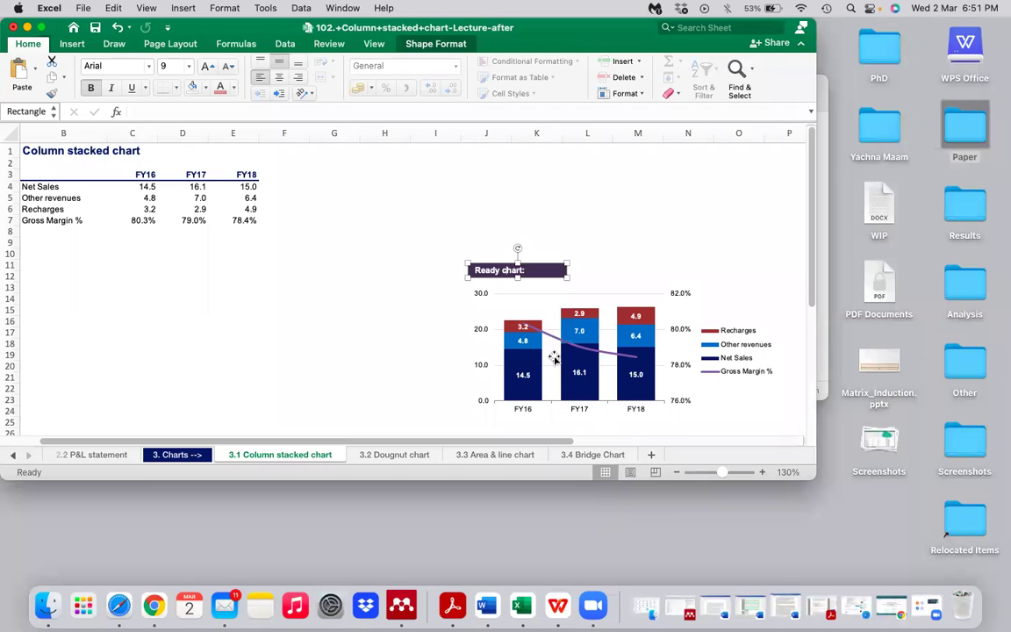
Step: Close the column stacked chart workbook without saving and reopen it with macros disabled
left_click(13, 28)
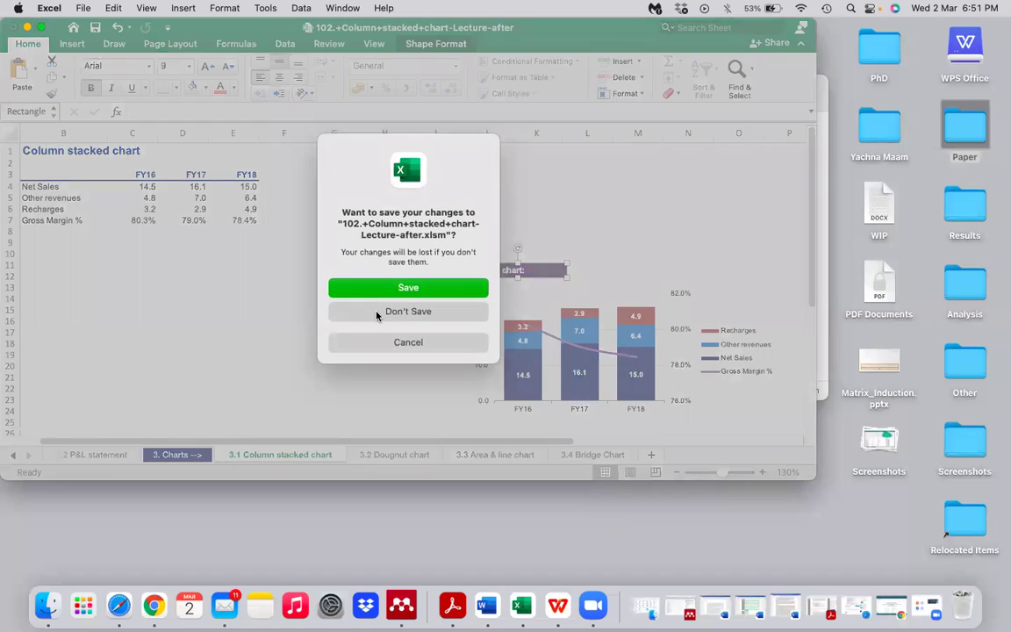
key("Escape")
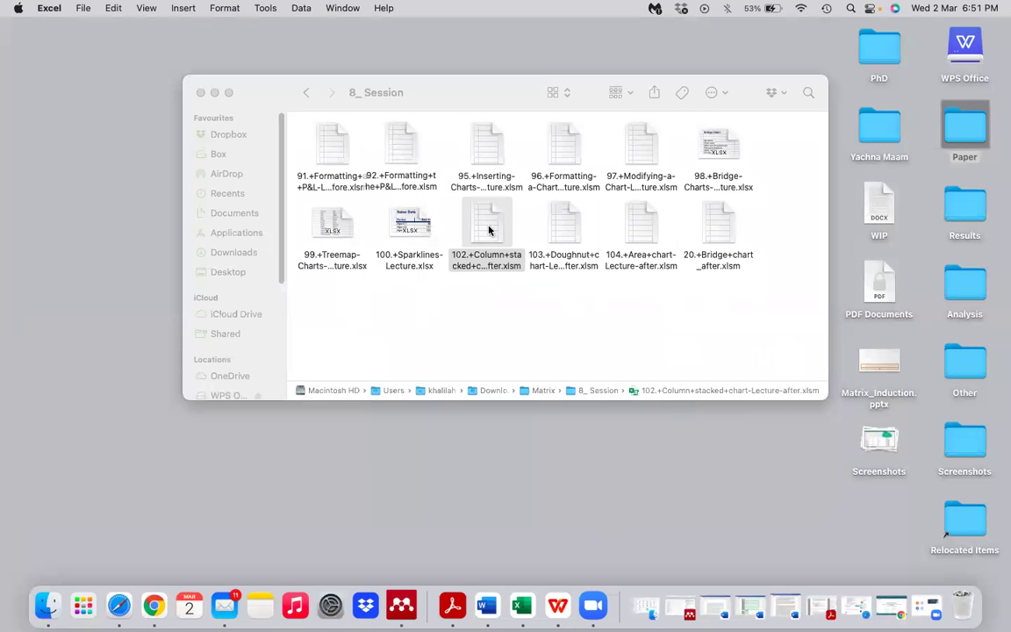
left_click(487, 229)
right_click(497, 223)
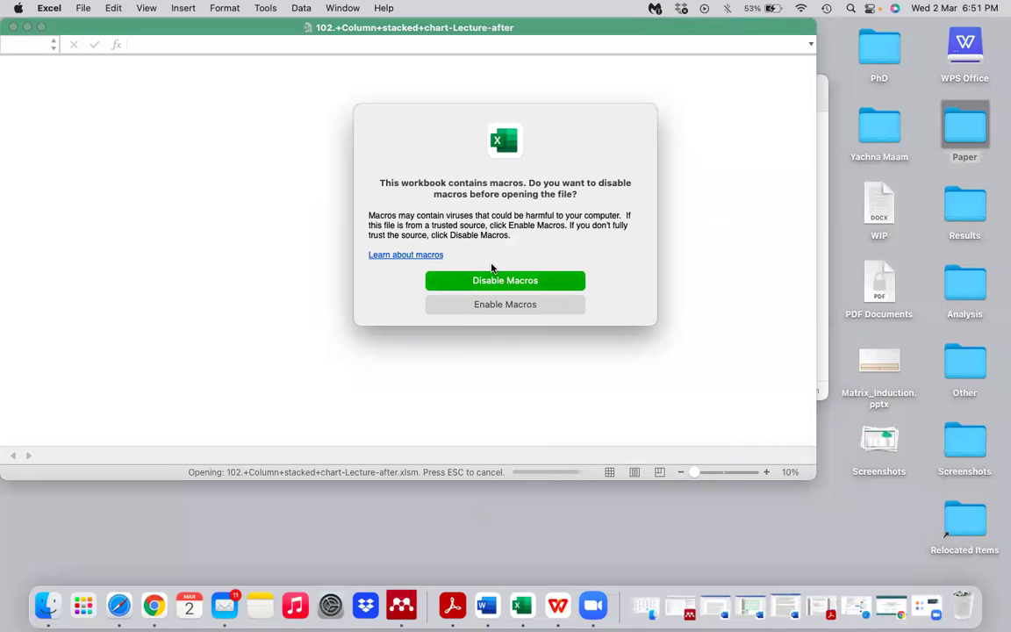
left_click(494, 279)
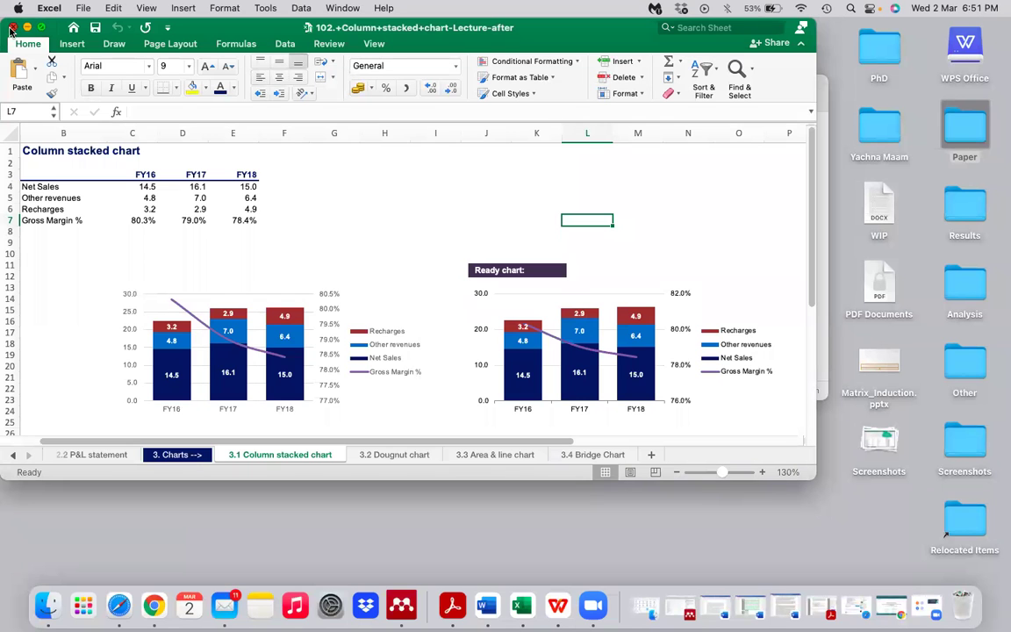
Step: Close the column stacked chart workbook and mark its file with a yellow tag
left_click(12, 28)
left_click(498, 320)
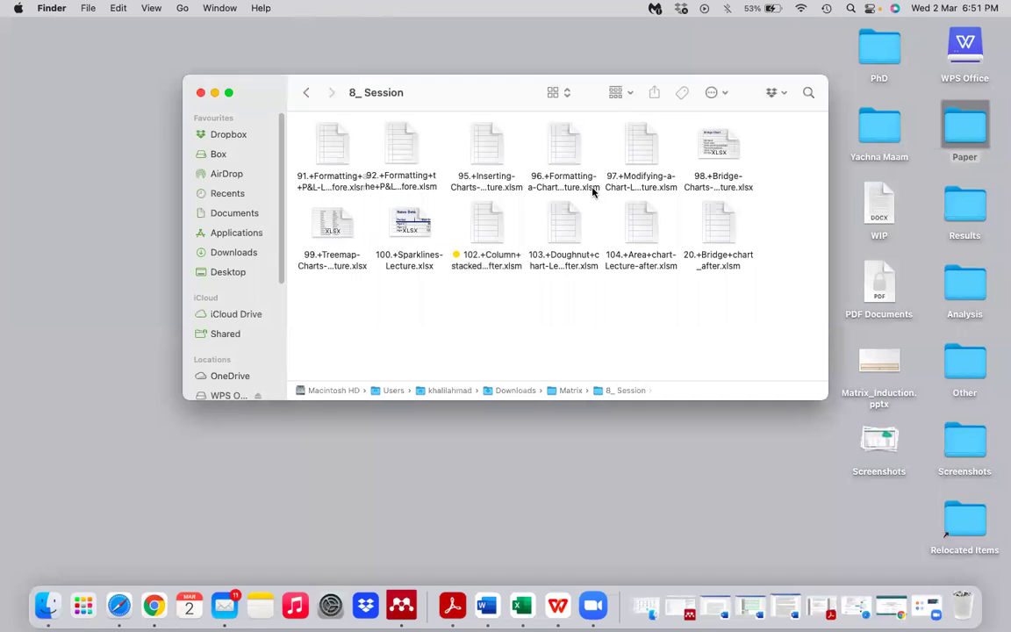
Step: Open 103.+Doughnut+chart-Lecture-after.xlsm with macros disabled and delete the practice doughnut chart next to the ready chart
double_click(562, 223)
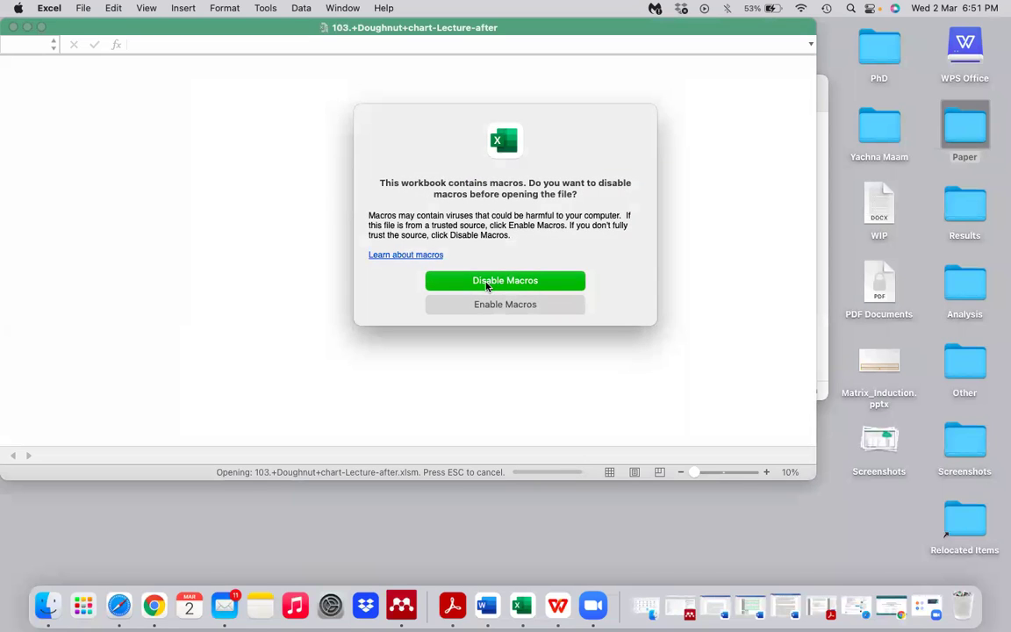
left_click(488, 286)
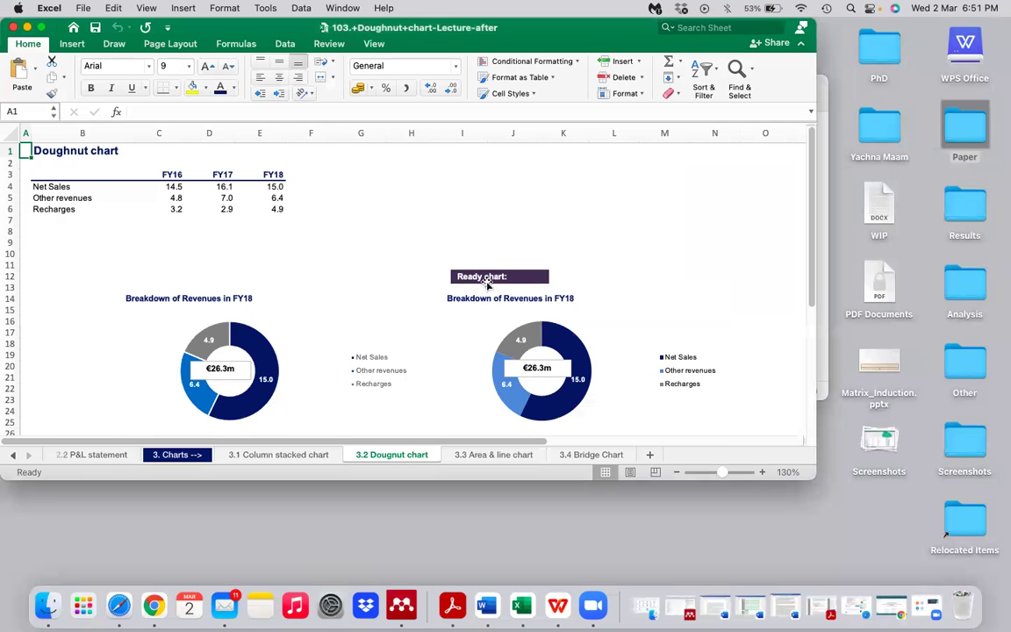
left_click(220, 298)
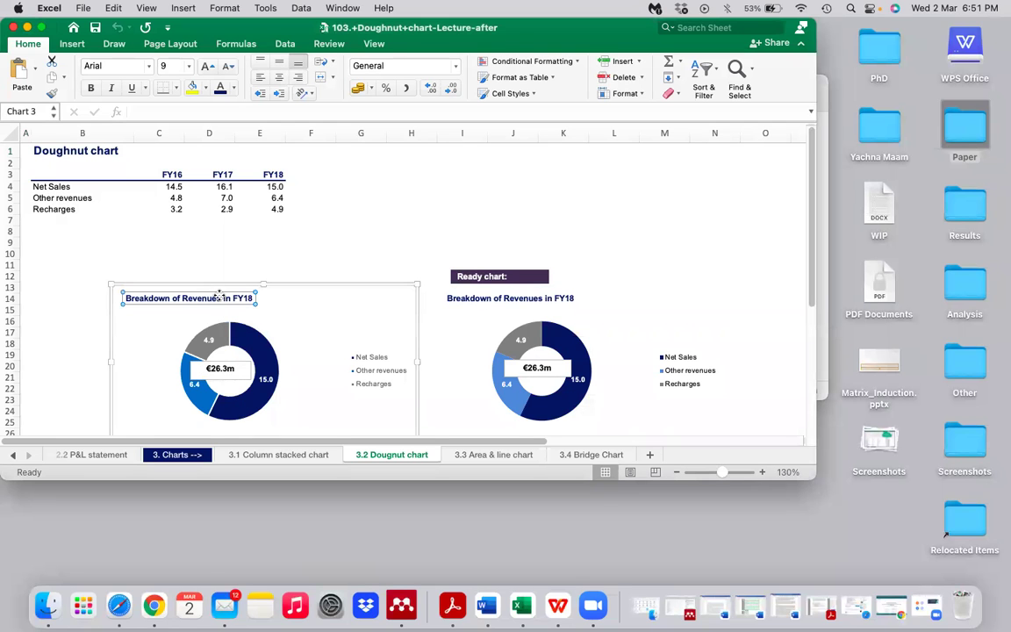
left_click(416, 288)
key("Delete")
left_click(230, 320)
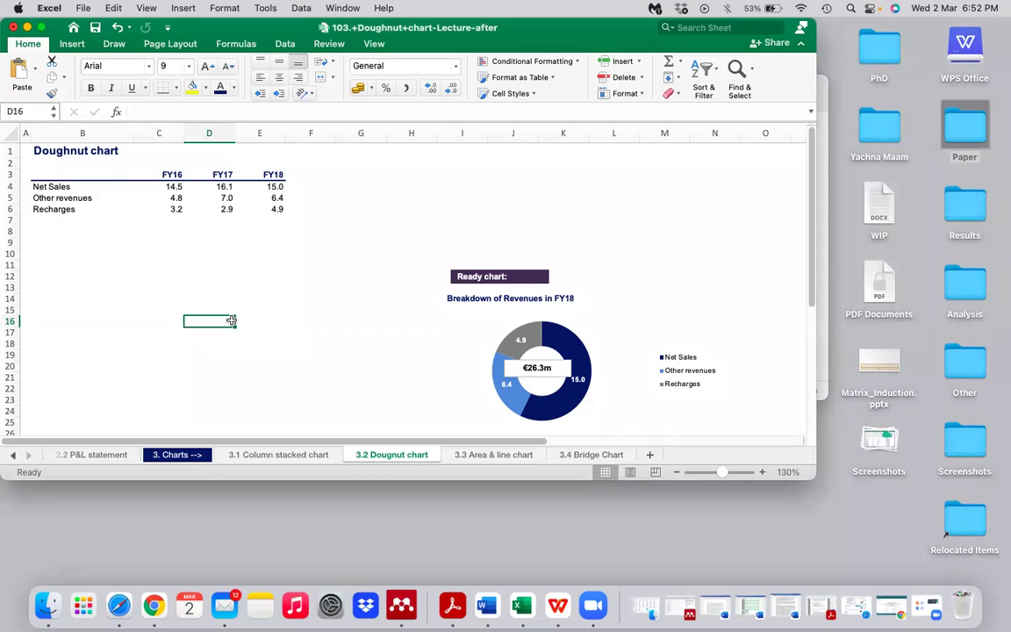
Step: Insert a doughnut chart from the Net Sales row (B4:E4) and place it below the data table
left_click_drag(265, 33, 271, 65)
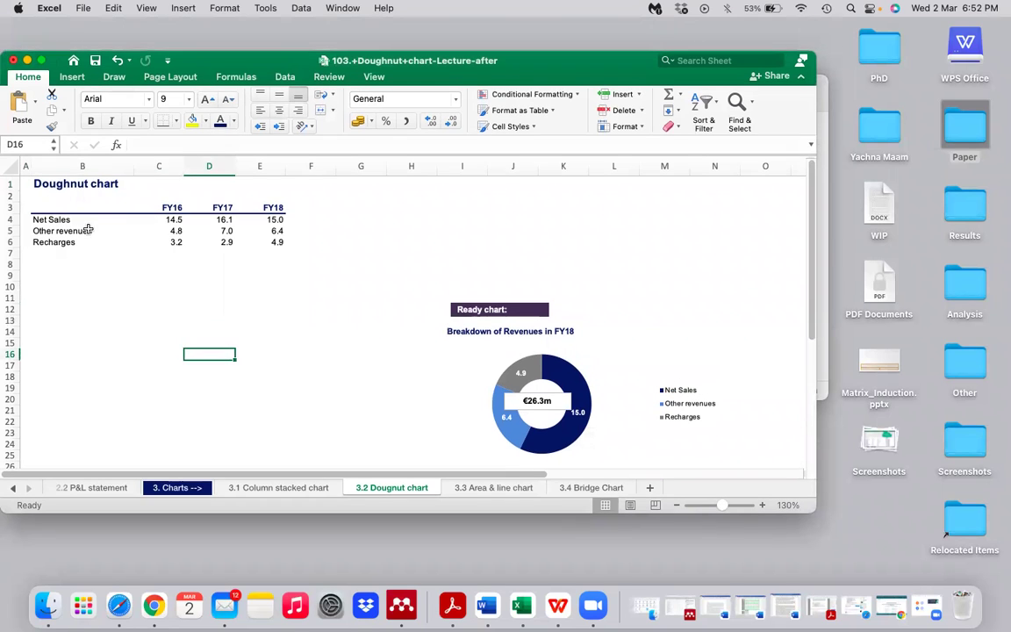
left_click(72, 223)
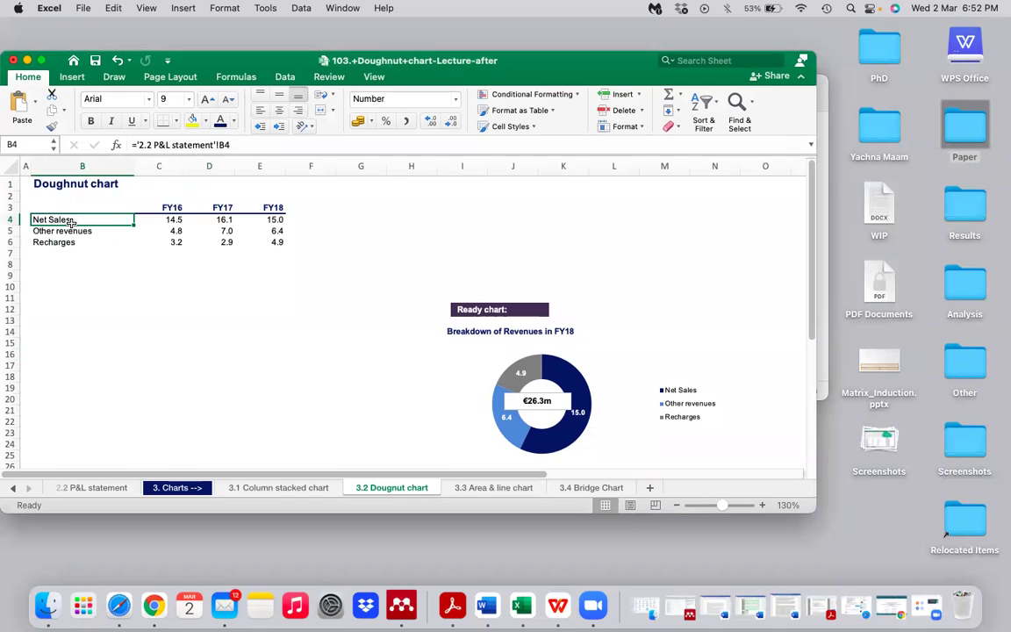
left_click_drag(72, 221, 259, 221)
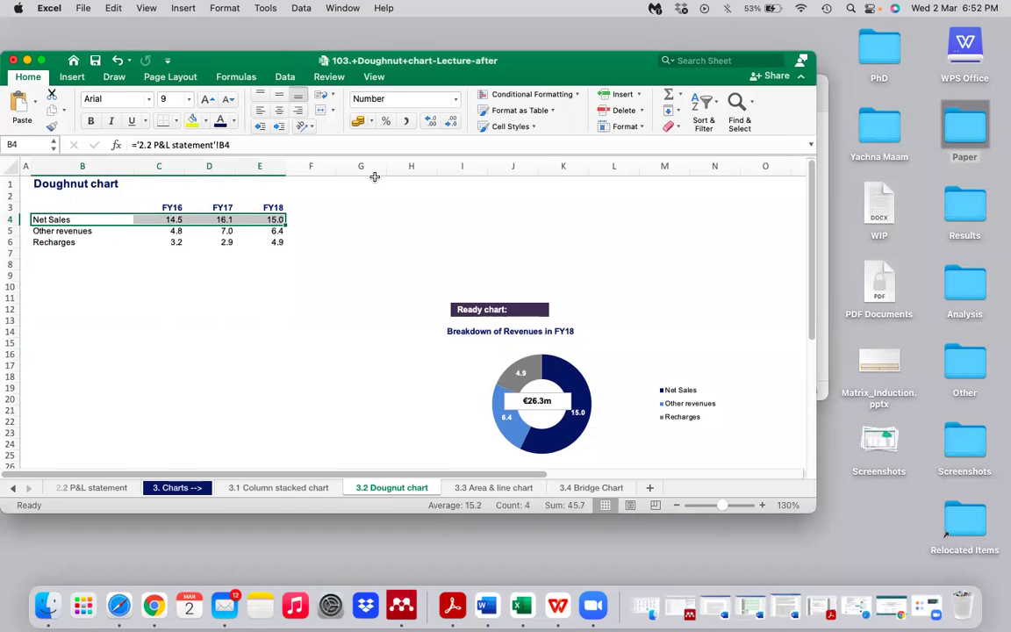
left_click(72, 78)
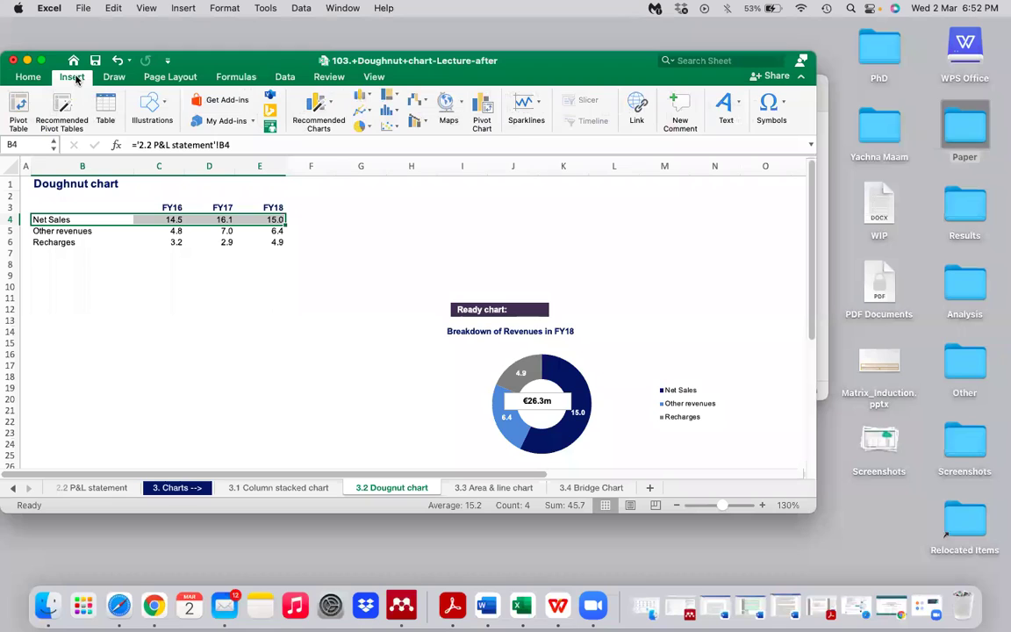
left_click(369, 130)
left_click(392, 392)
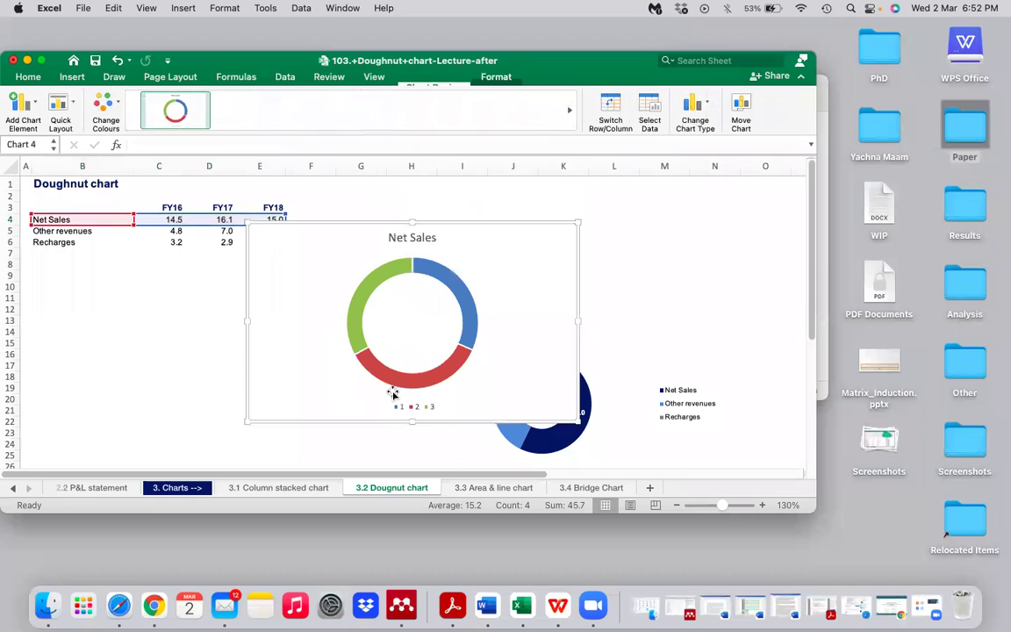
left_click_drag(502, 235, 334, 277)
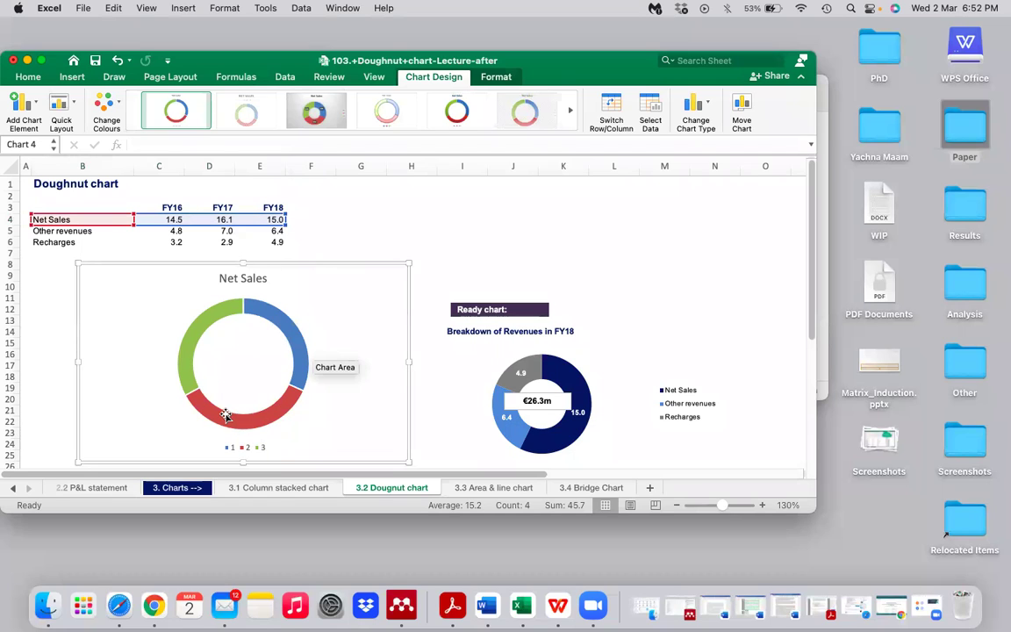
Step: Undo the Net Sales doughnut chart and close the workbook without saving
mouse_move(226, 416)
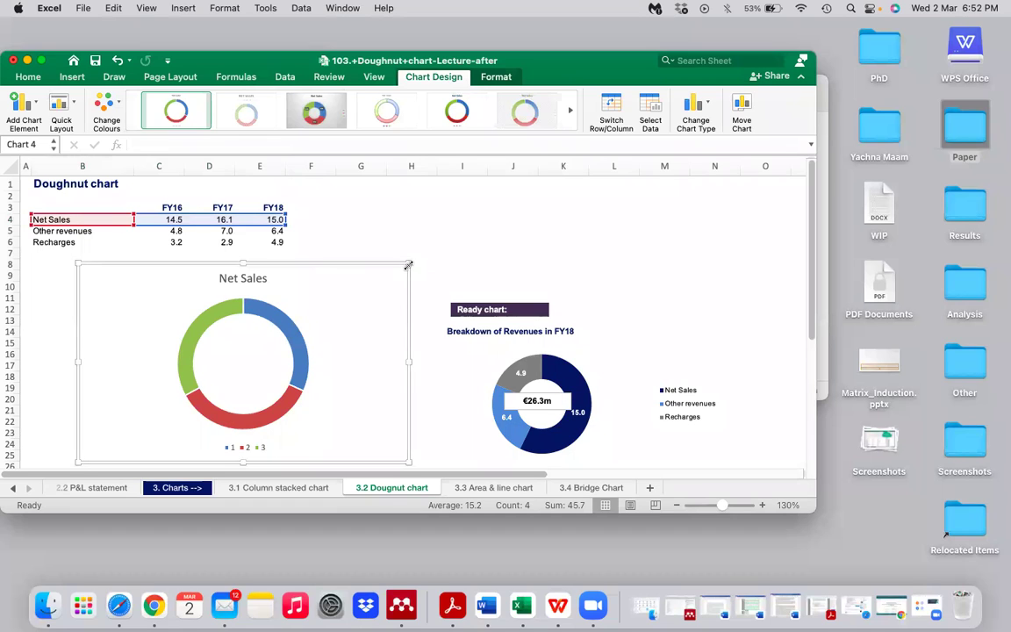
key("Escape")
left_click(114, 59)
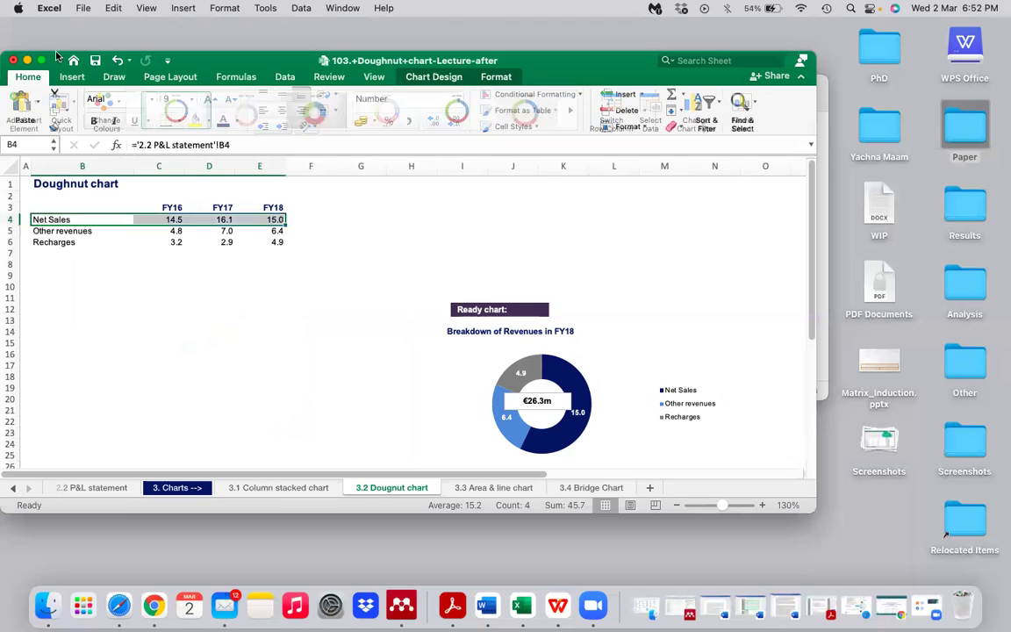
left_click(12, 59)
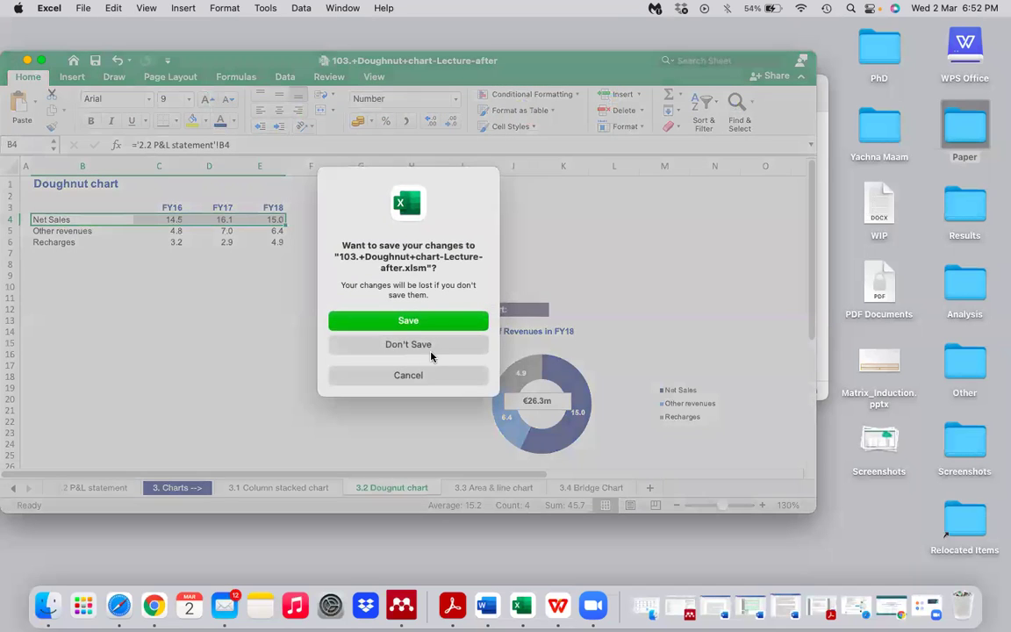
left_click(431, 347)
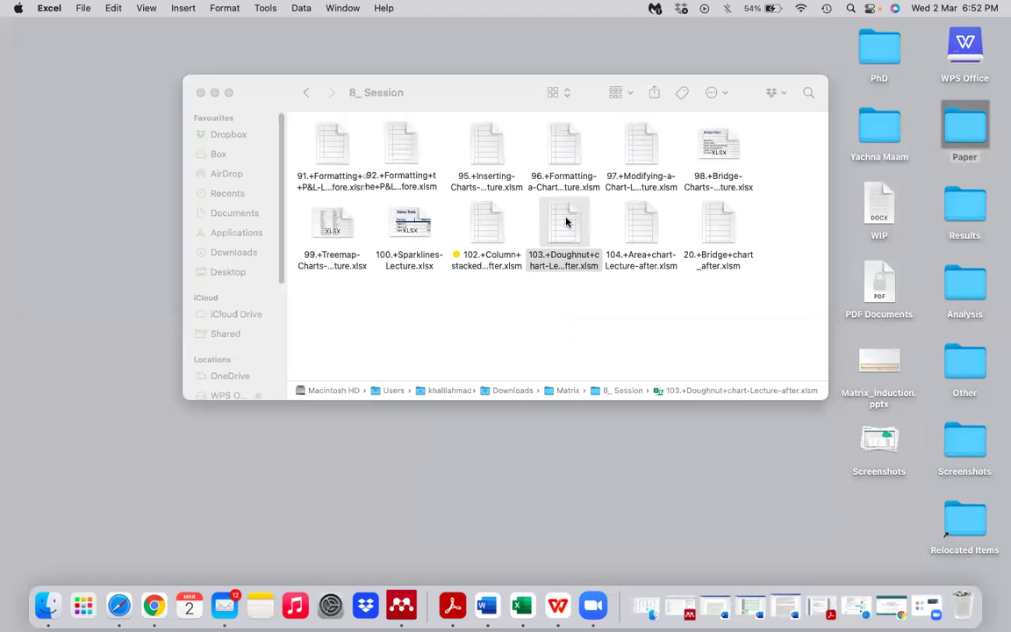
Step: Mark the 103.+Doughnut+chart-Lecture-after.xlsm file with a yellow tag
left_click(567, 222)
right_click(568, 220)
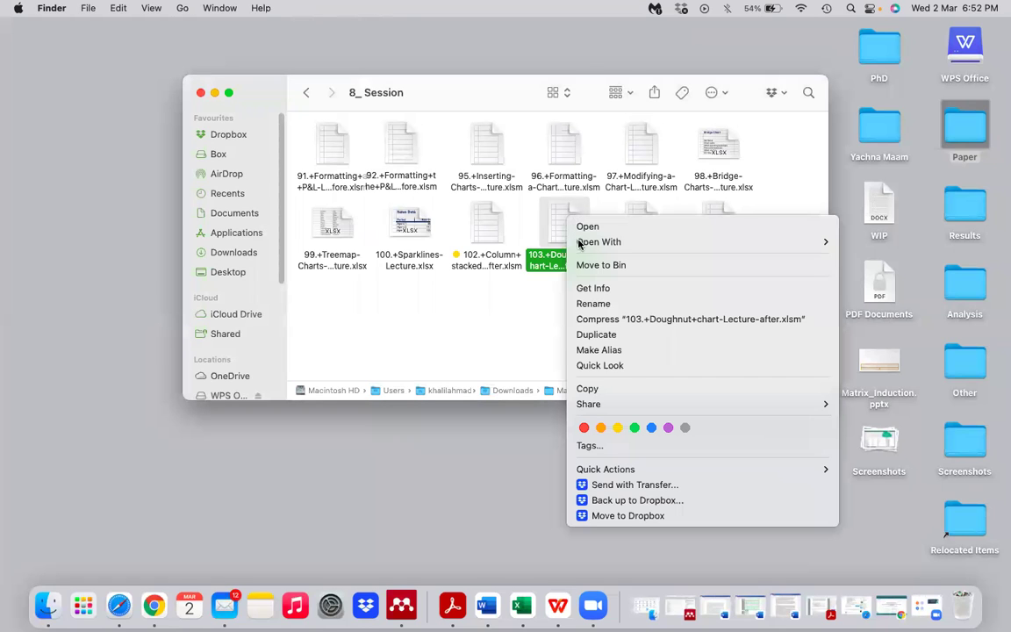
left_click(617, 428)
left_click(673, 305)
Step: Open 104.+Area+chart-Lecture-after.xlsm with macros disabled
left_click(634, 210)
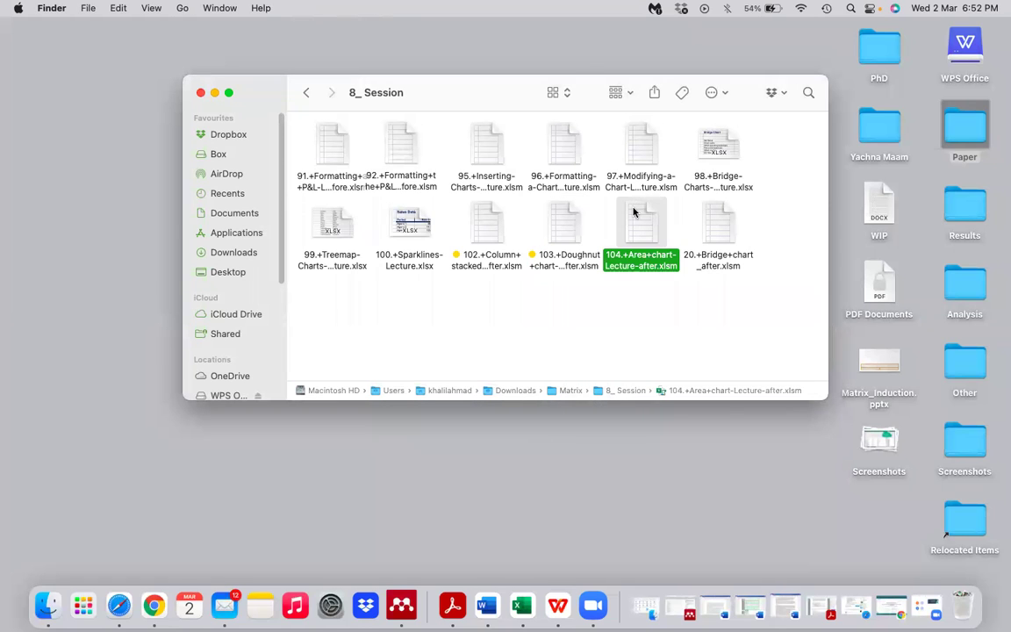
double_click(634, 211)
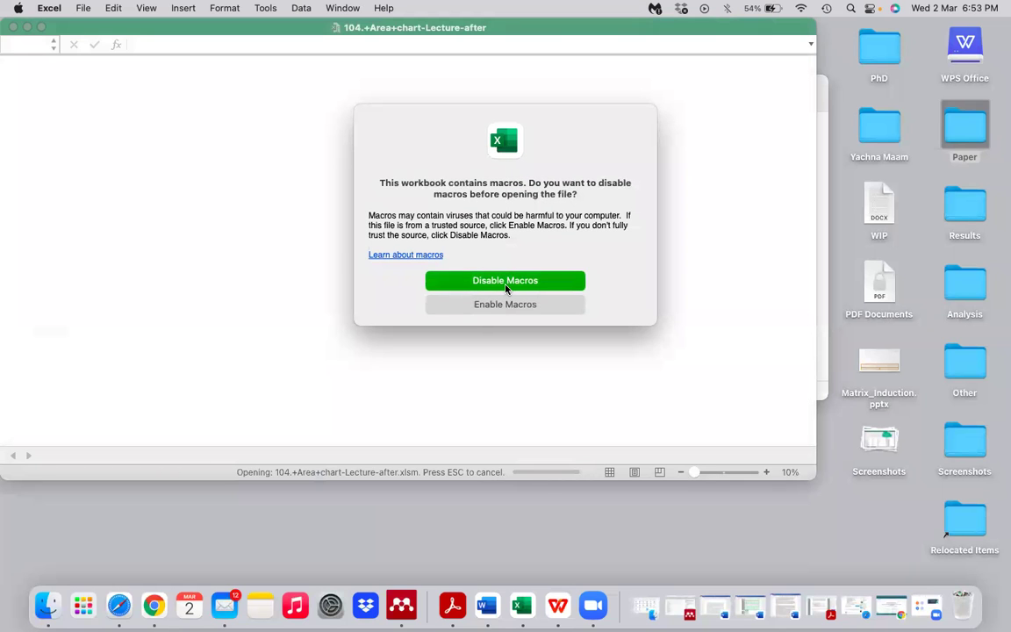
left_click(506, 283)
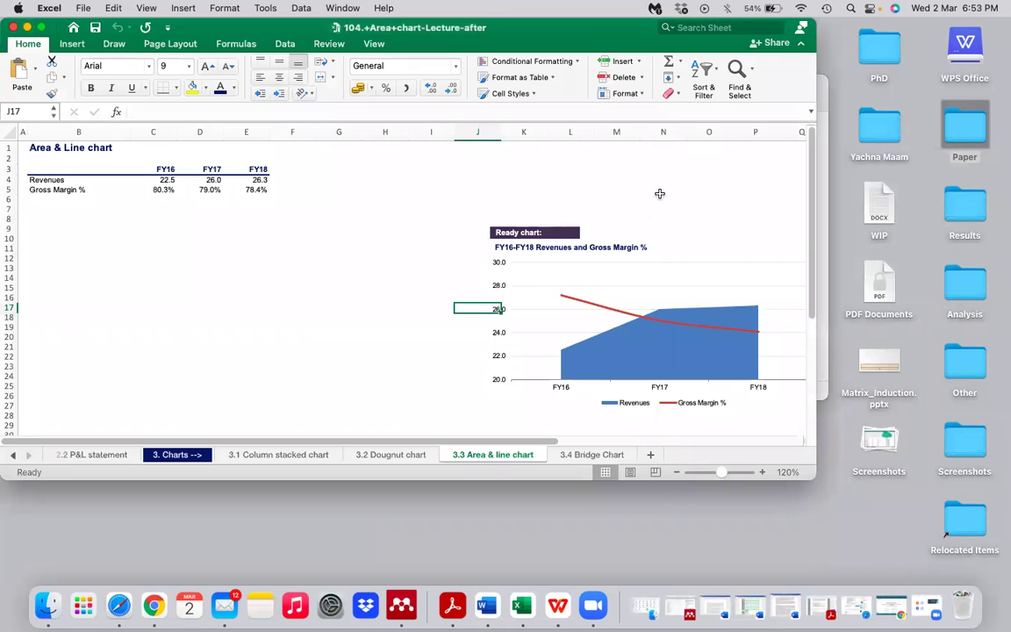
Step: Try a 2-D clustered bar chart of the Revenues row (B4:E4) and undo it
scroll(660, 193, "left", 2)
left_click_drag(64, 180, 259, 180)
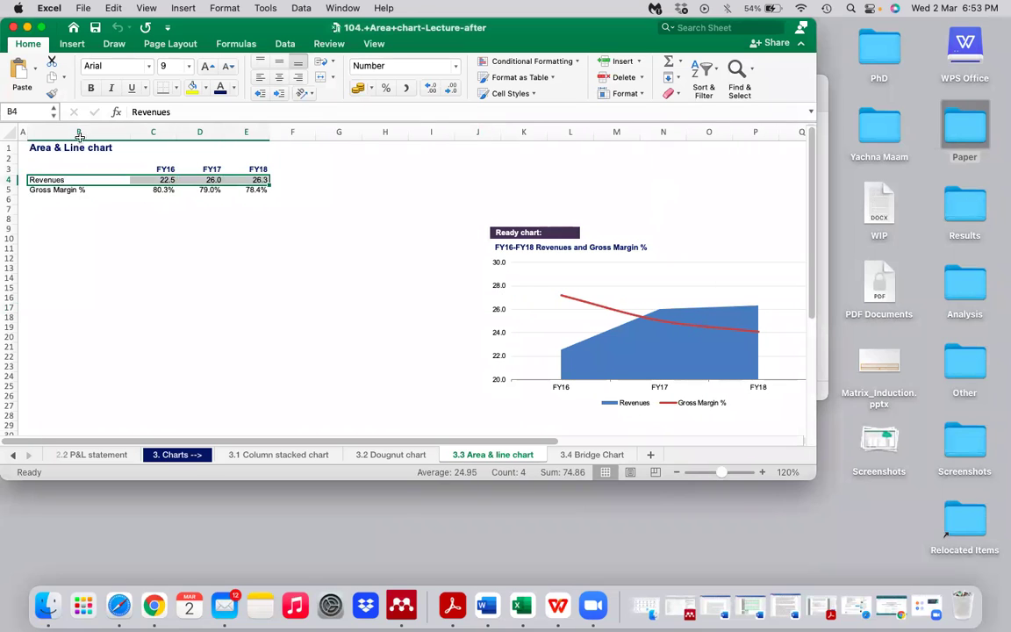
left_click(76, 47)
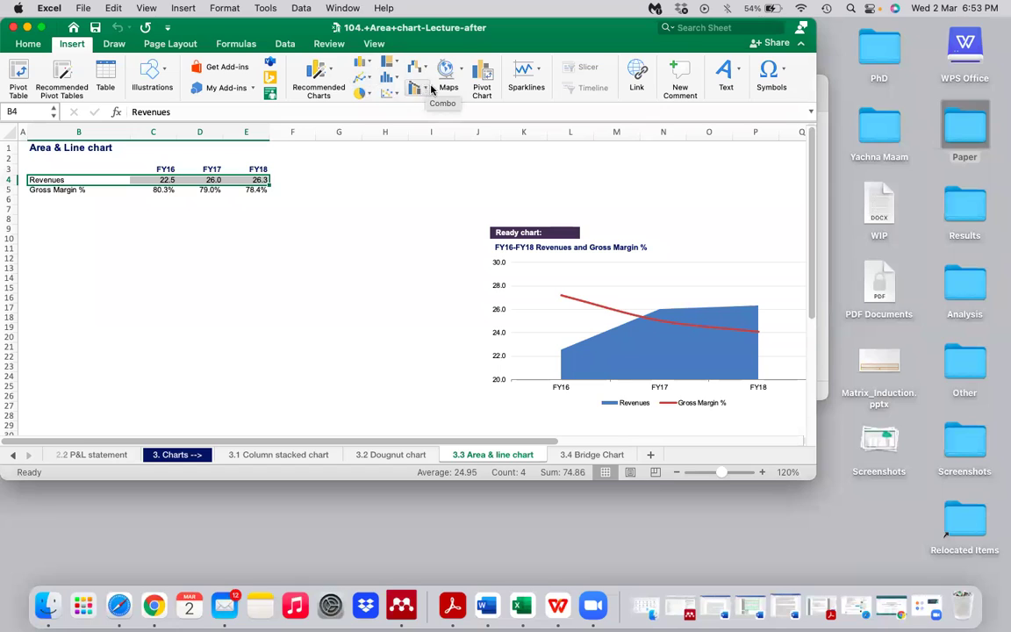
left_click(373, 67)
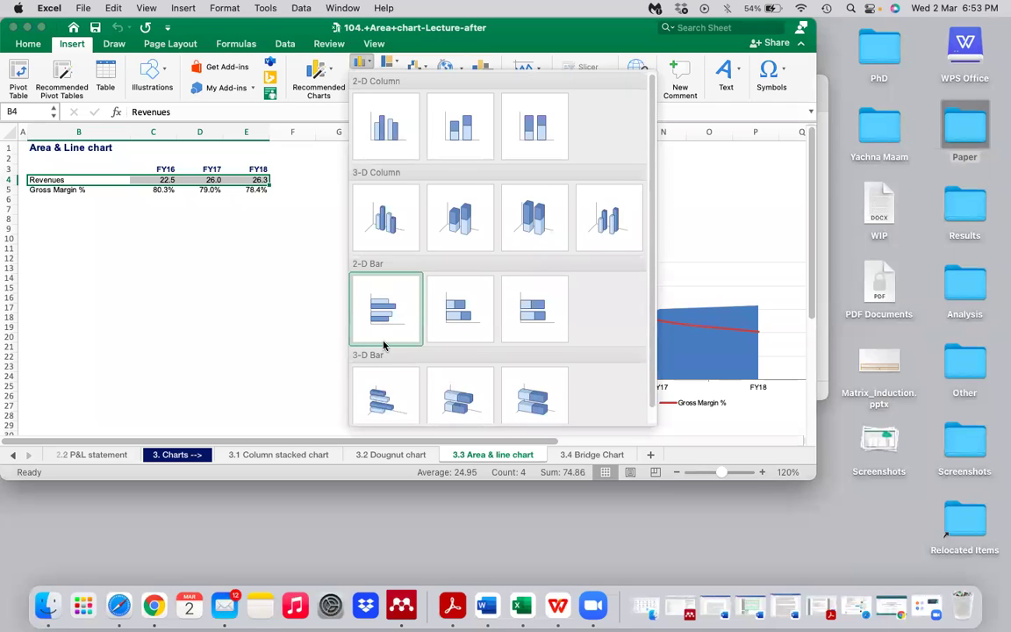
scroll(384, 343, "down", 1)
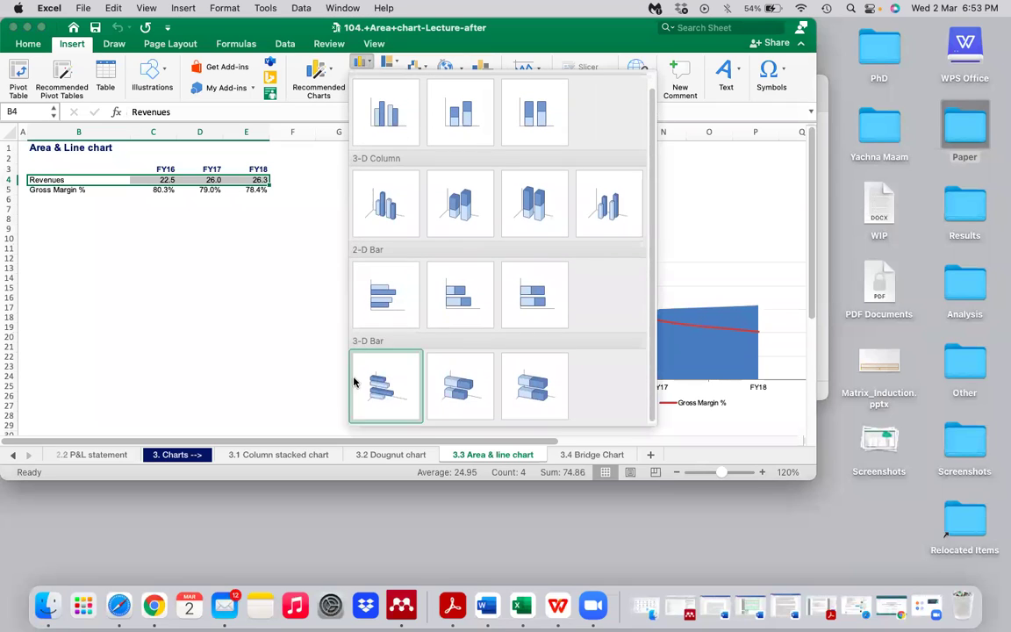
left_click(383, 309)
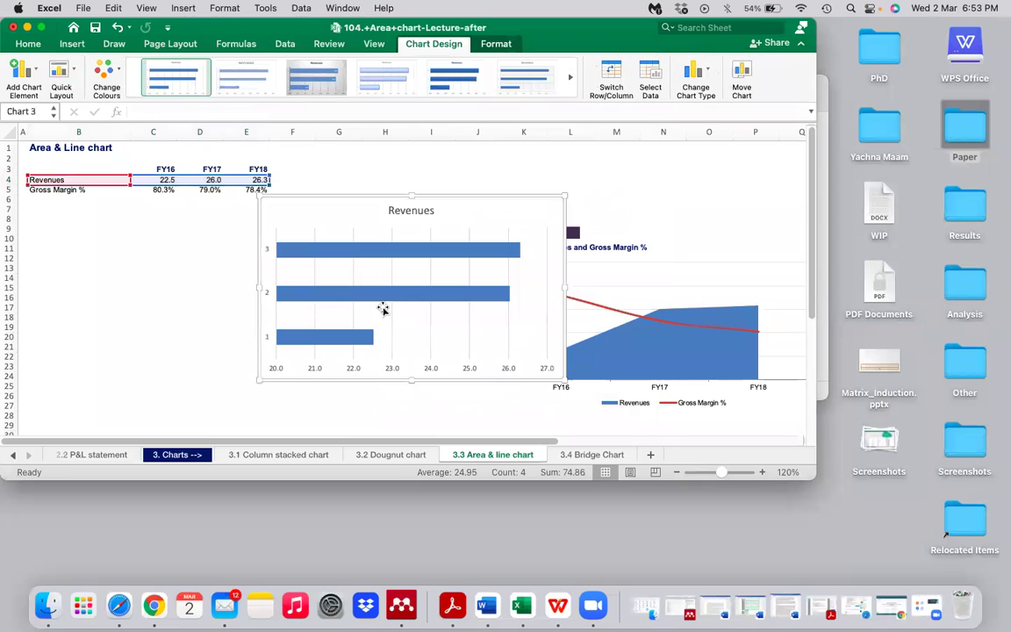
key("super+z")
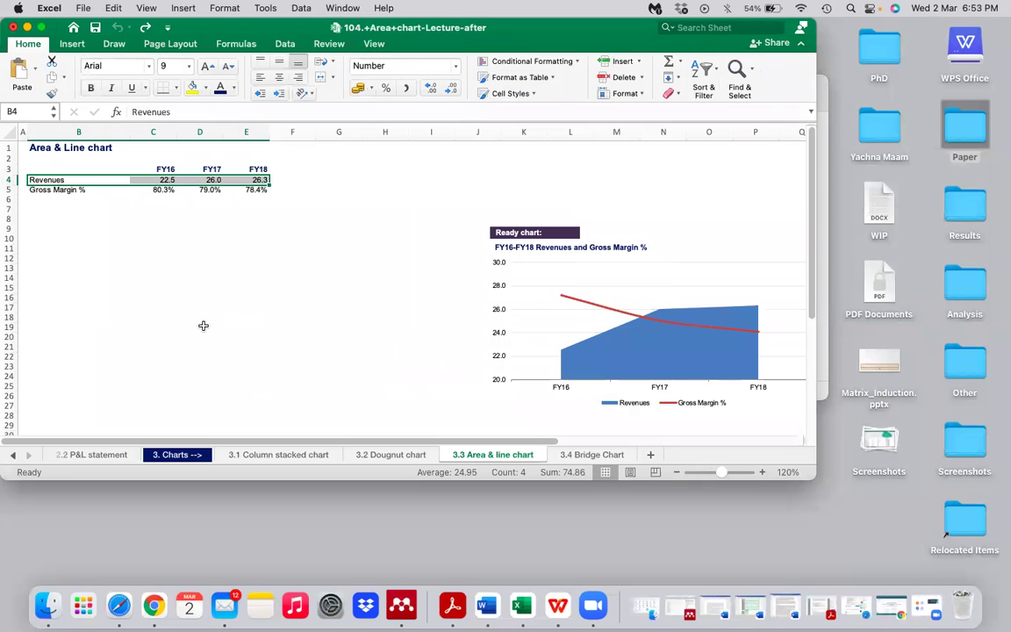
Step: Close the area chart workbook without saving and open 20.+Bridge+chart_after.xlsm with macros disabled
left_click(13, 27)
left_click(418, 312)
double_click(721, 227)
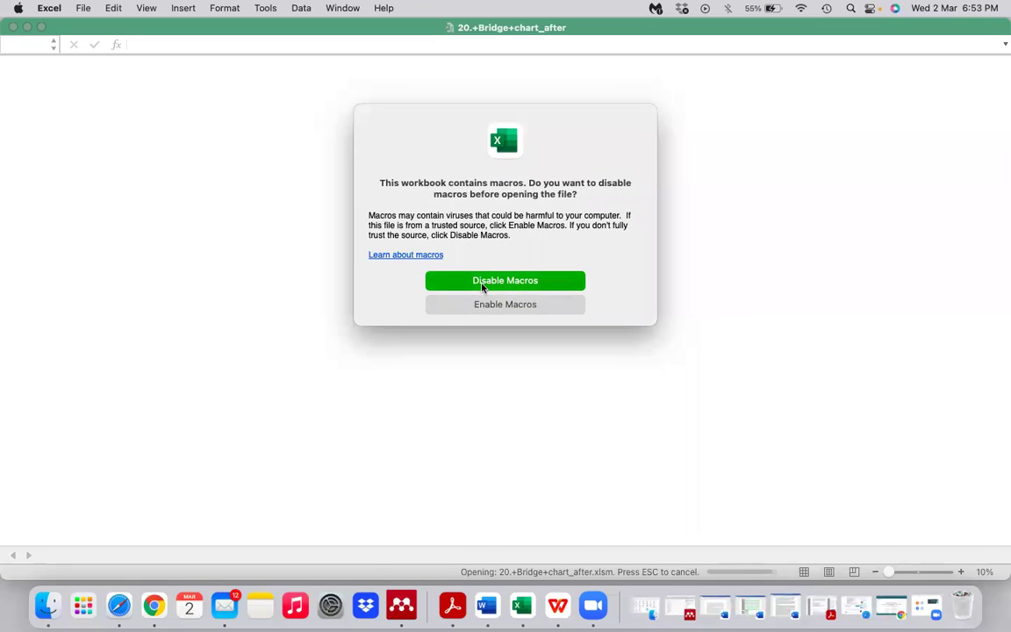
left_click(482, 281)
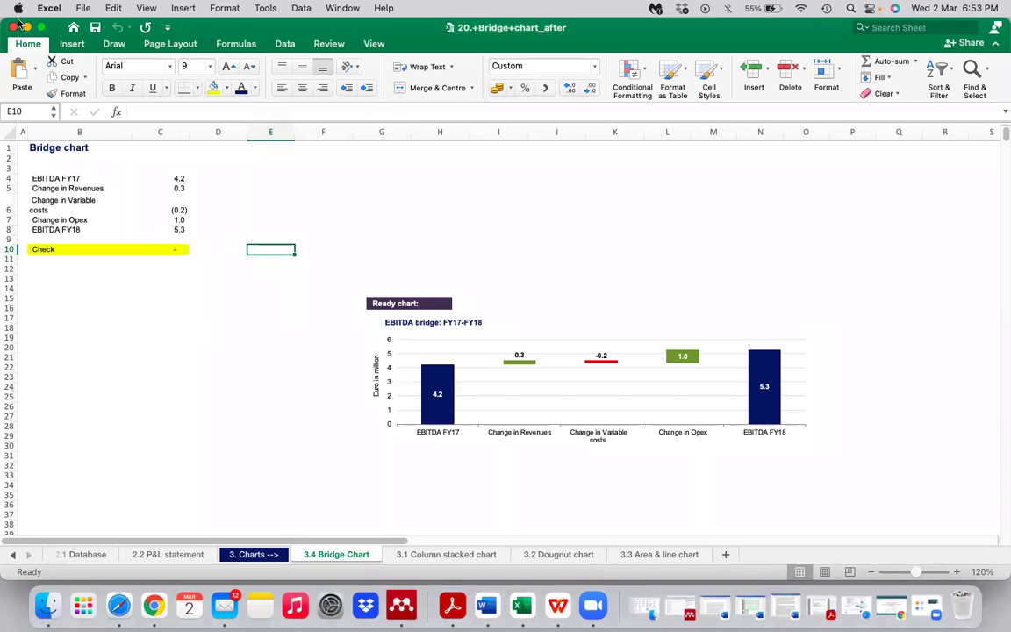
Step: Close the bridge chart workbook and select the 104.+Area+chart-Lecture-after.xlsm file in the folder
key("super+w")
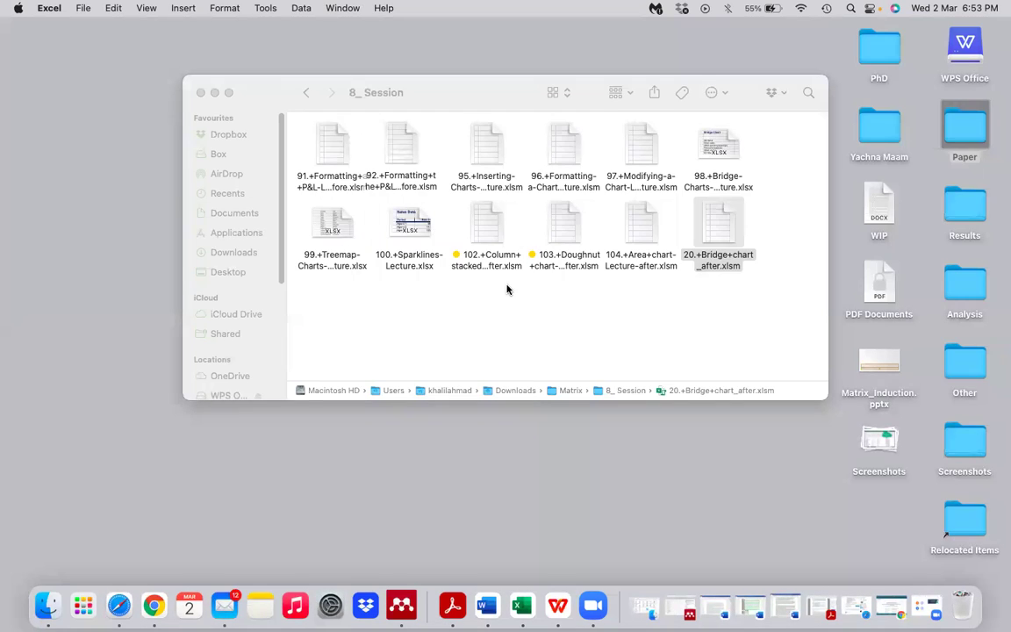
left_click(658, 261)
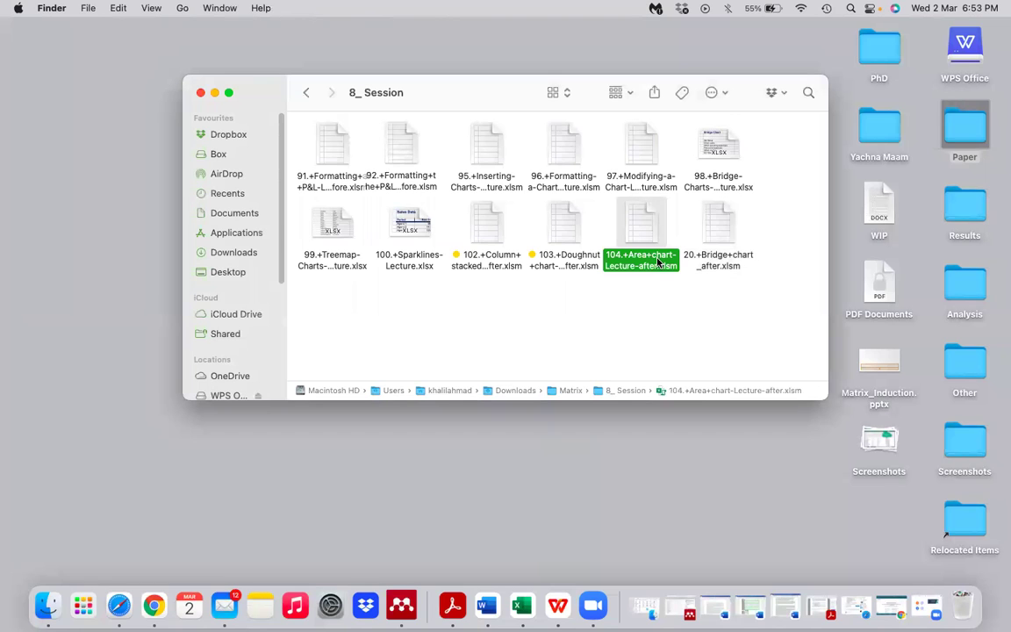